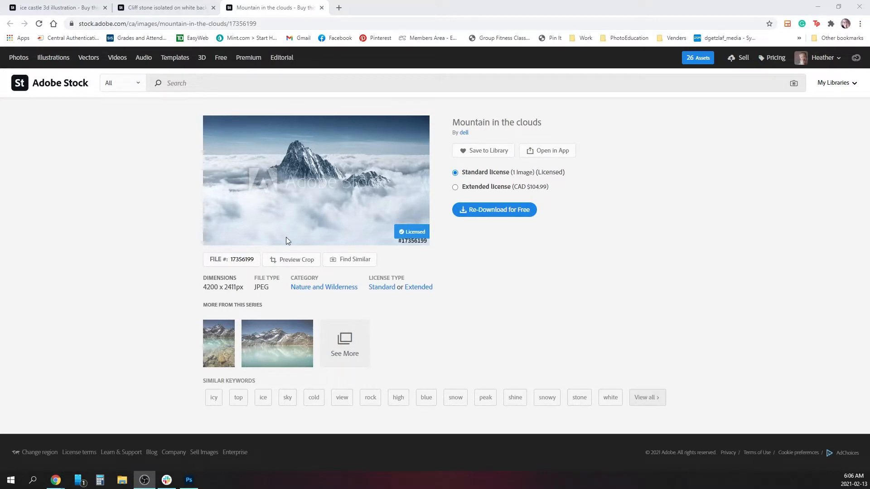
Examine the cliff and ice castle stock images in the browser, and the 36.jpg fog image and PixelSquid Snow lightbox in Photoshop.
left_click(160, 8)
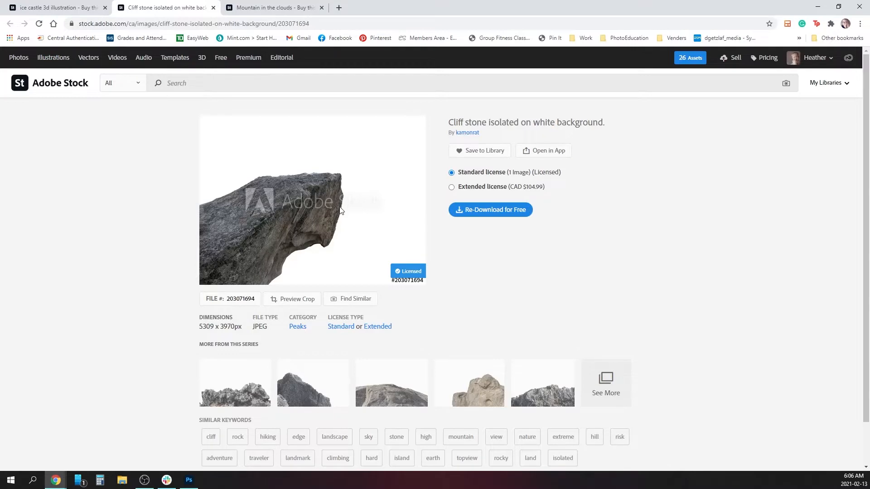
left_click(46, 9)
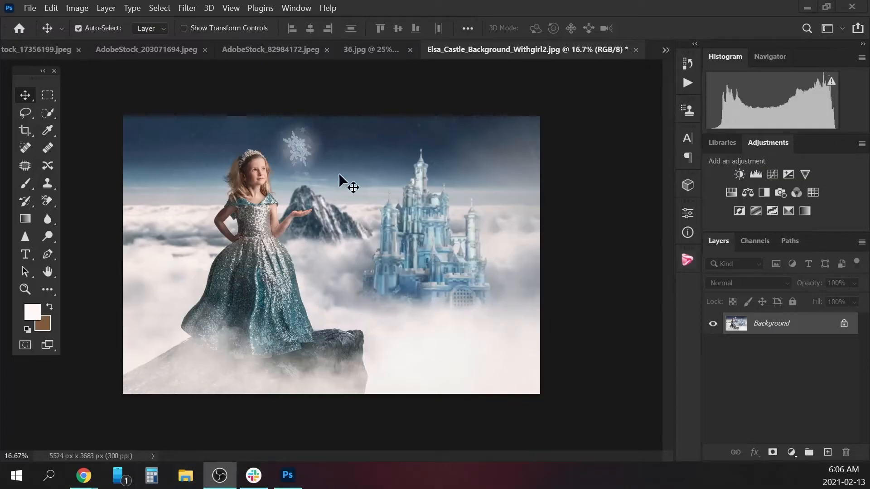
left_click(356, 50)
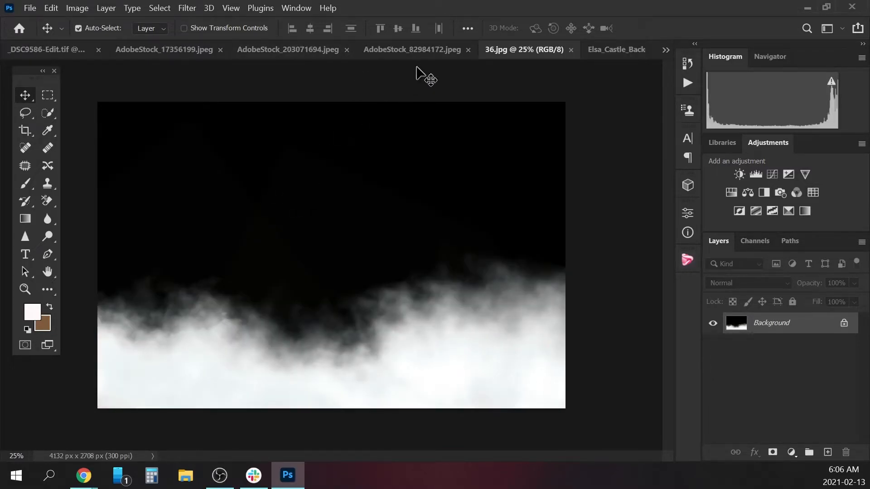
left_click(688, 261)
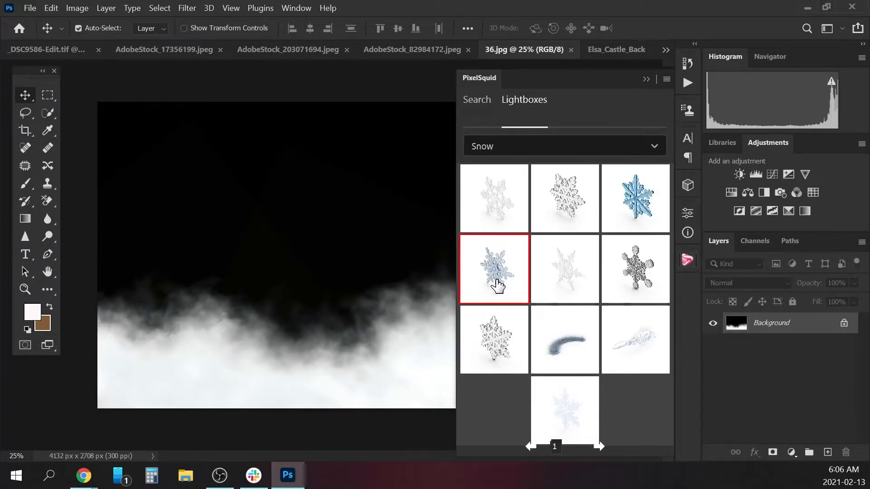
left_click(645, 80)
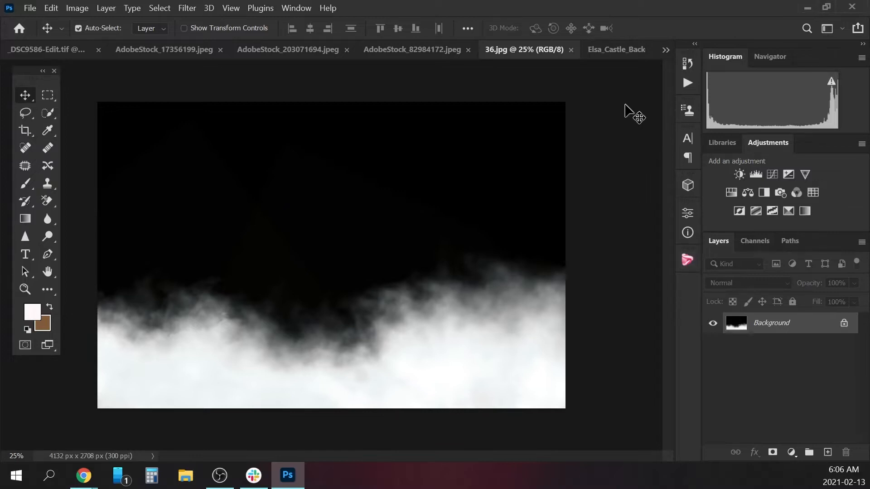
Return to the finished composite Elsa_Castle_Background_Withgirl2.jpg and close it.
left_click(597, 49)
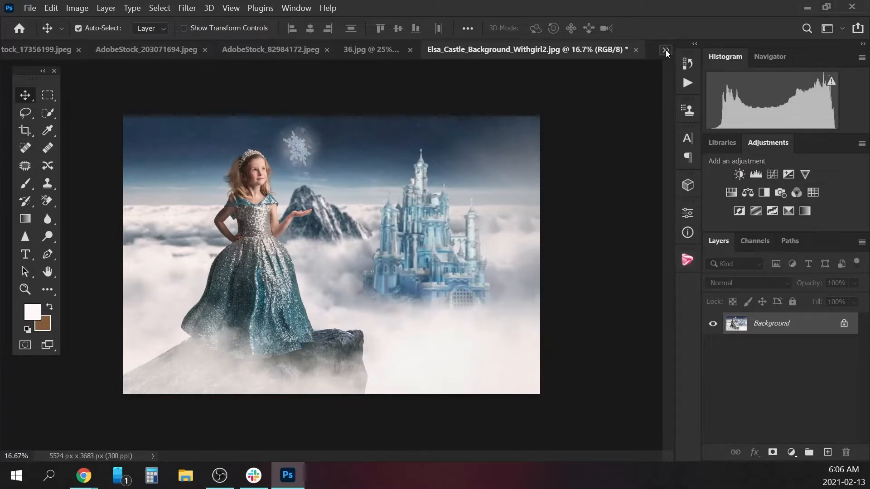
left_click(636, 49)
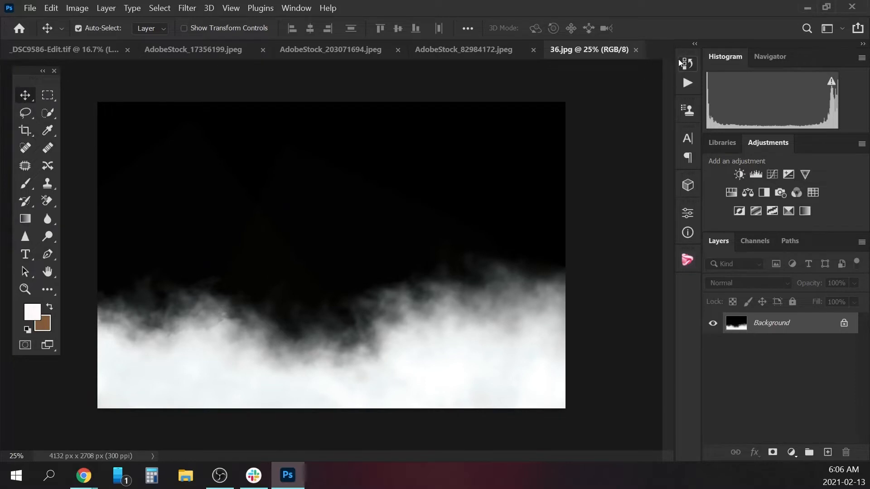
Look through the open source documents: the cut-out girl, the stock images and the 36.jpg fog image.
left_click(69, 51)
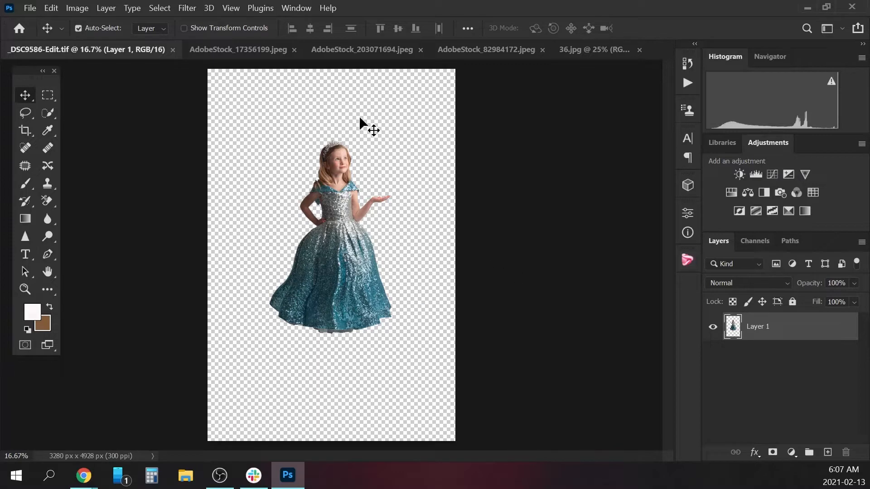
left_click(254, 51)
left_click(406, 51)
left_click(477, 47)
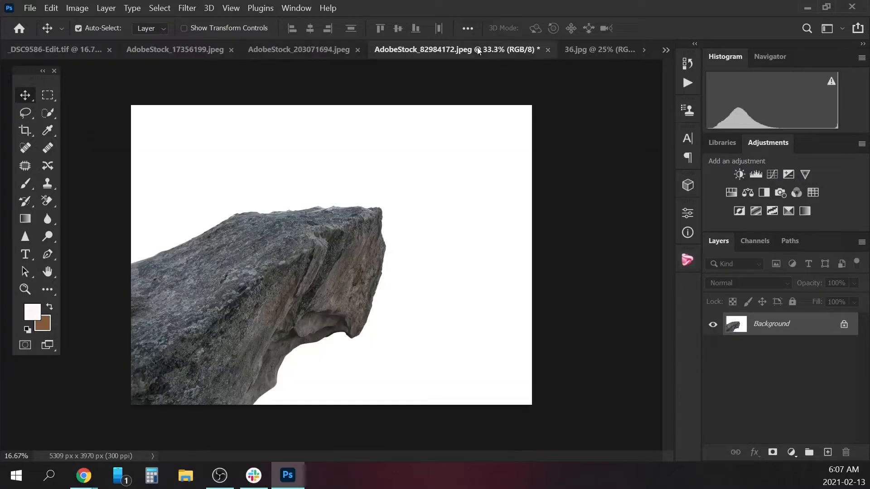
left_click(596, 53)
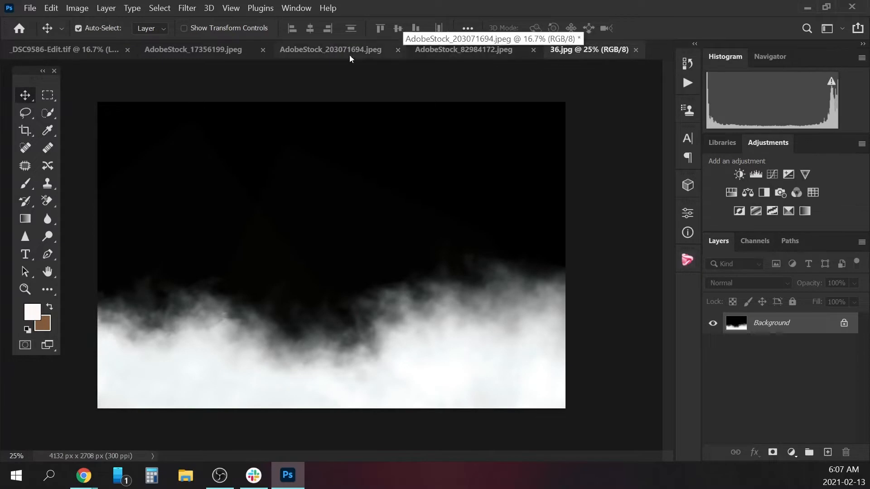
Begin a new 6000 x 3999 pixel document at 300 ppi, previewing its size in inches before returning the unit to pixels.
left_click(29, 9)
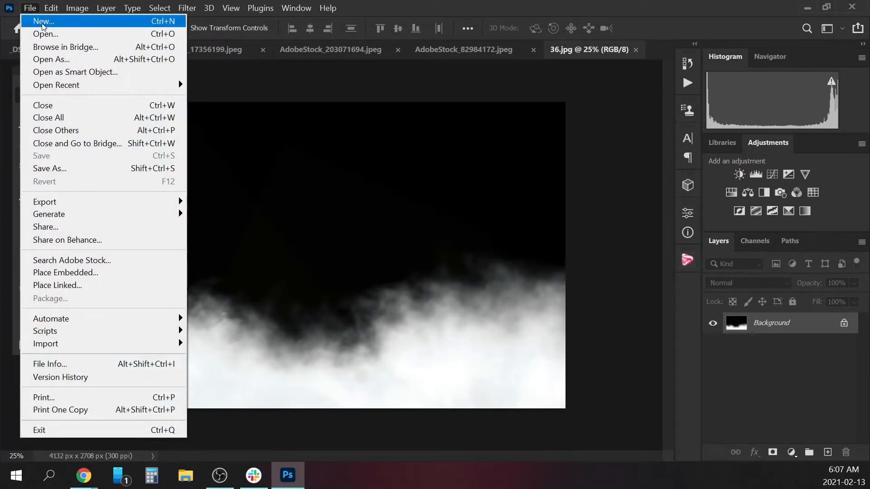
left_click(40, 23)
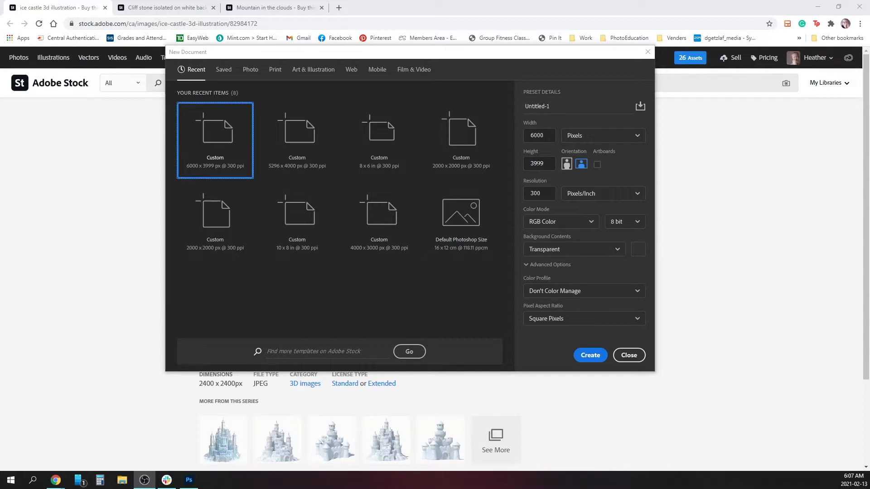
left_click(638, 135)
left_click(577, 163)
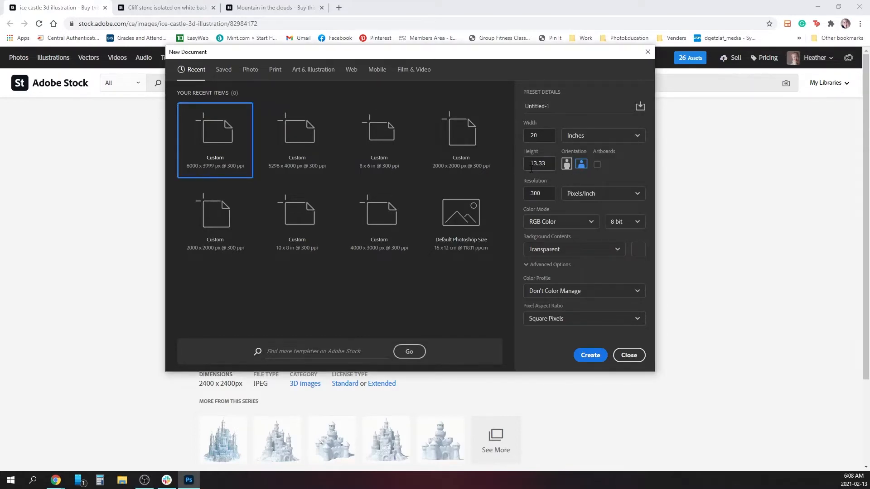
left_click(603, 136)
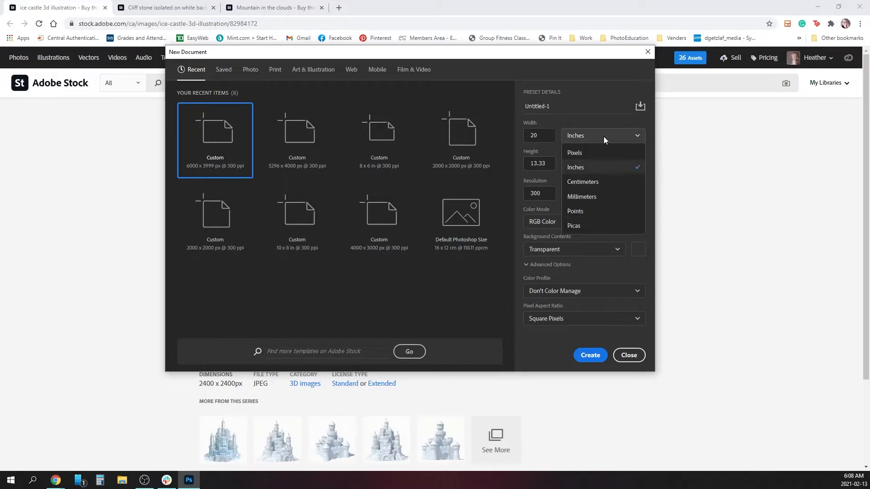
left_click(588, 154)
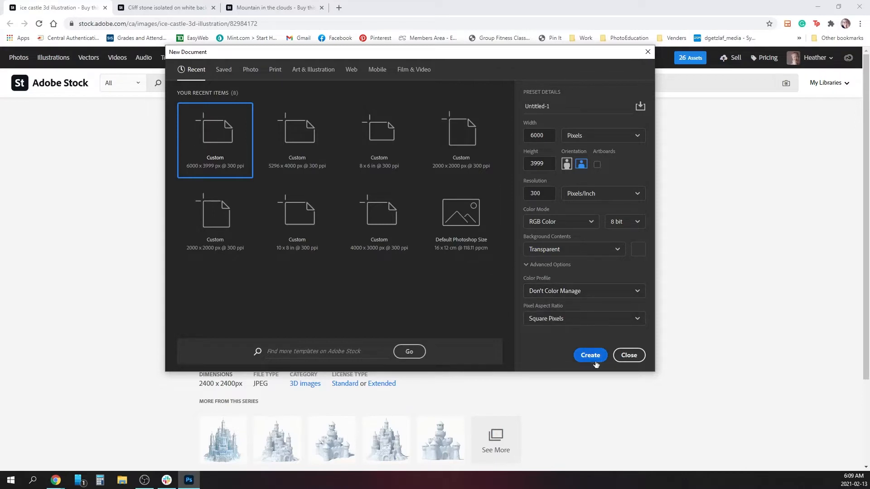
Name the new document ColdNeverzbotheredME_Tutorial and create it with a transparent background.
left_click(563, 108)
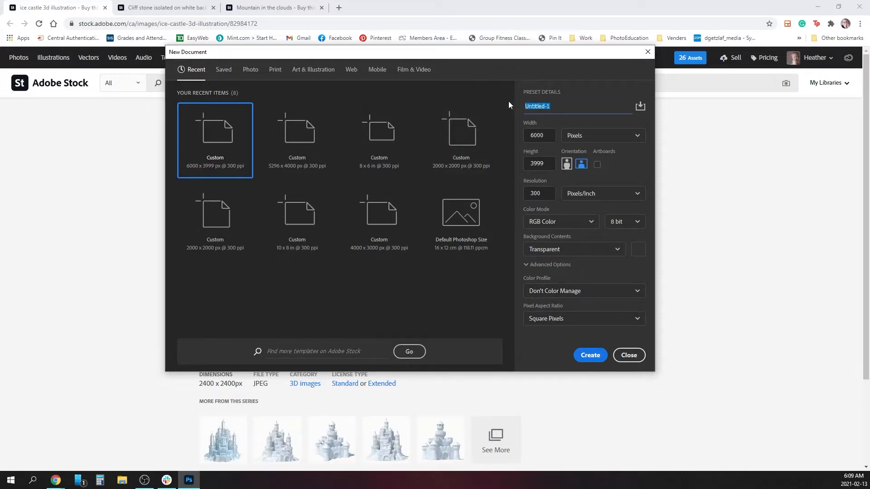
type("E")
type("zbo")
left_click(587, 356)
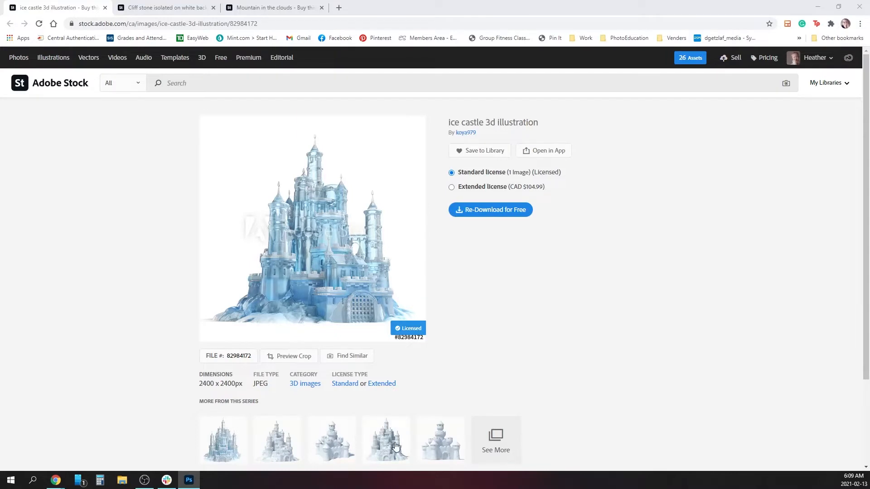
Select the entire mountain image in AdobeStock_17356199.jpeg with the Rectangular Marquee tool.
scroll(390, 443, "down", 1)
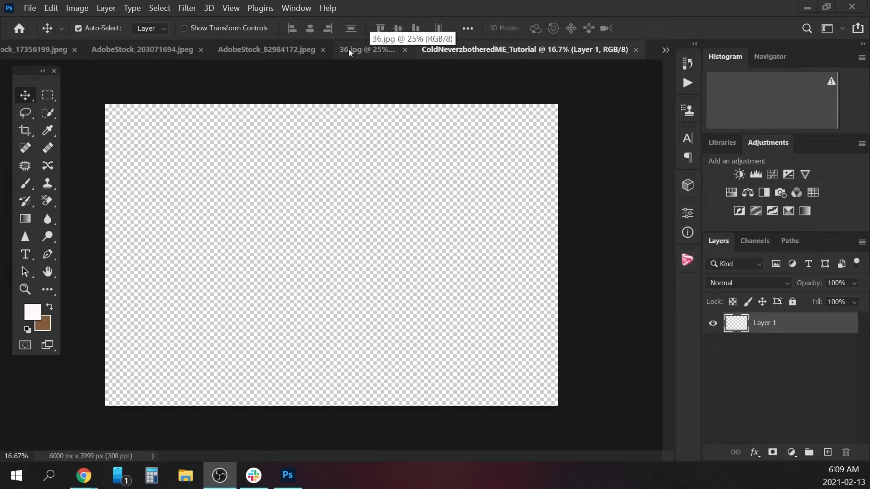
left_click(132, 53)
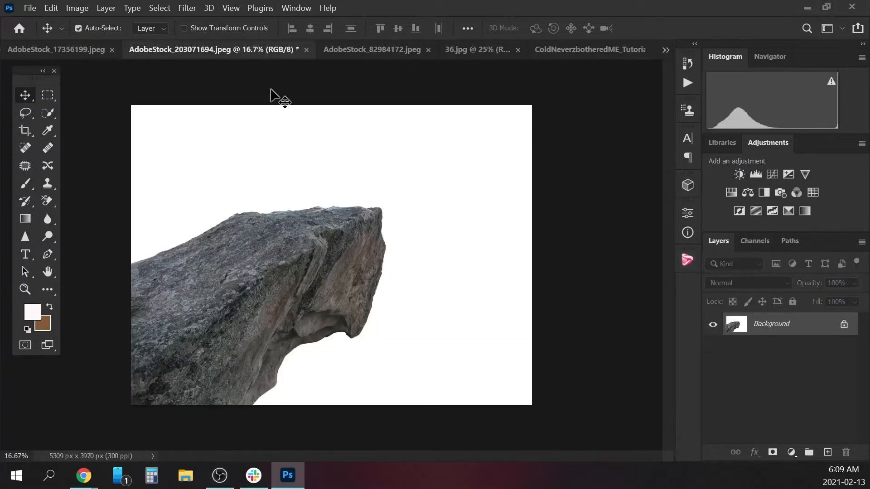
left_click(338, 53)
left_click(60, 49)
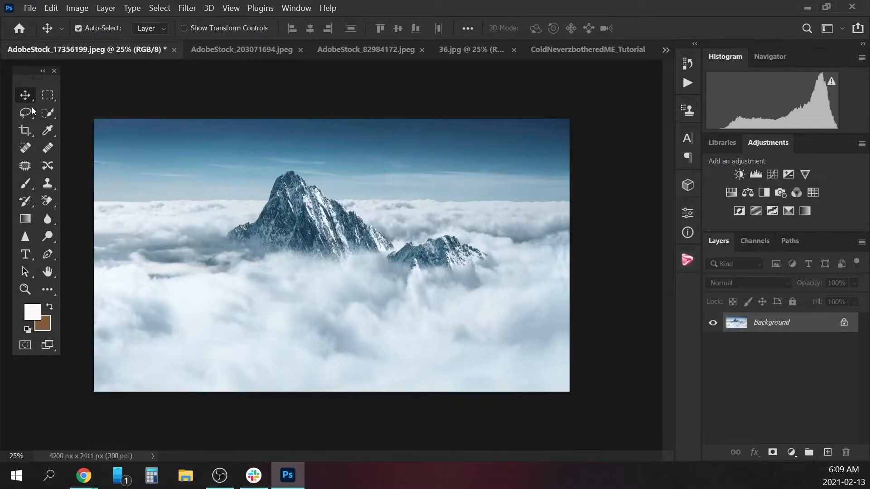
left_click(48, 97)
left_click_drag(85, 109, 709, 460)
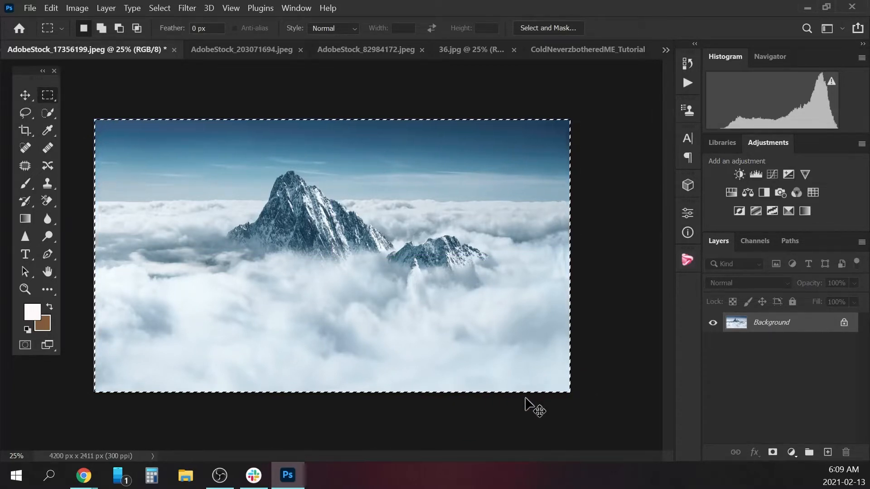
Paste the mountain image into ColdNeverzbotheredME_Tutorial and convert its layer to a smart object.
left_click(568, 50)
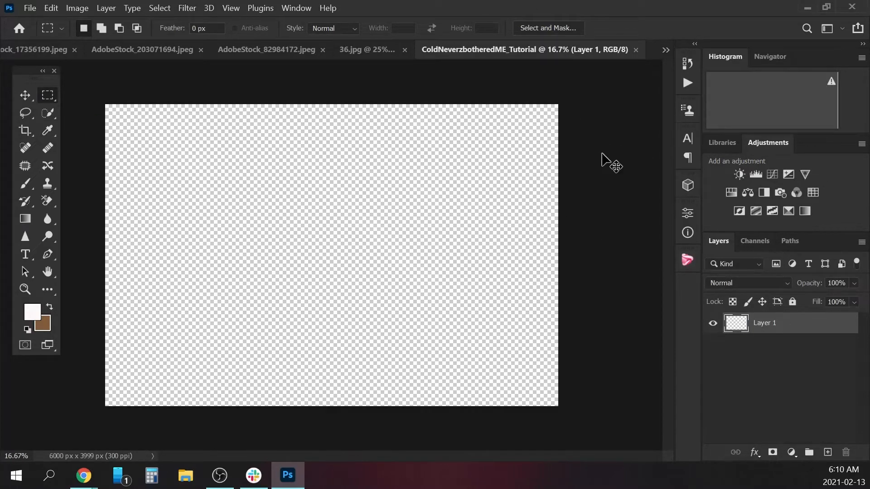
key("ctrl+v")
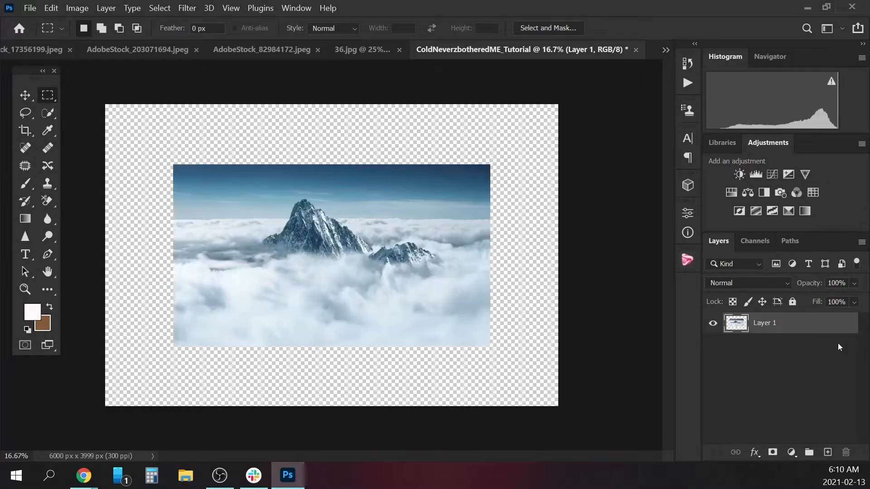
right_click(788, 326)
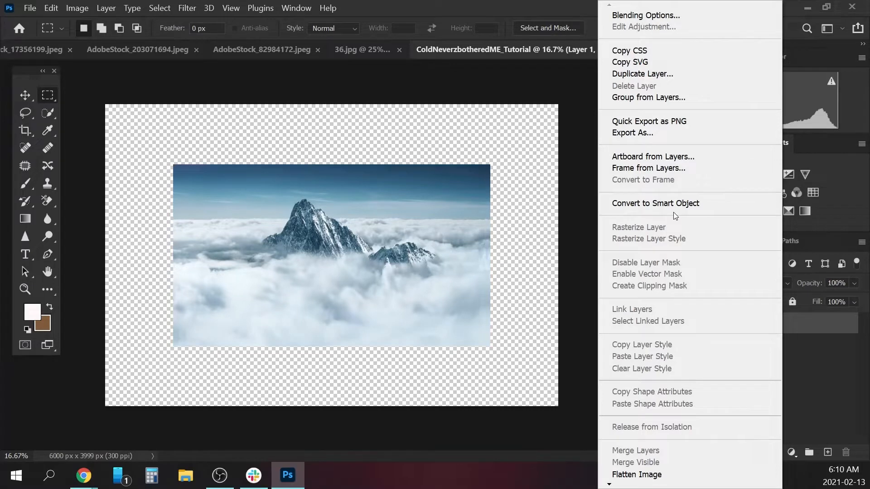
left_click(630, 204)
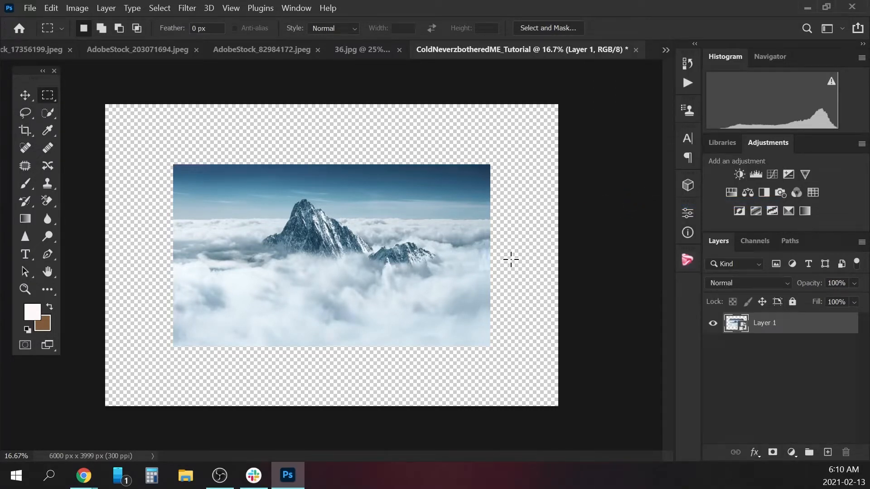
Align the mountain image with the canvas's upper-left corner and scale it to about 142.95% so it spans the full width.
key("ctrl+t")
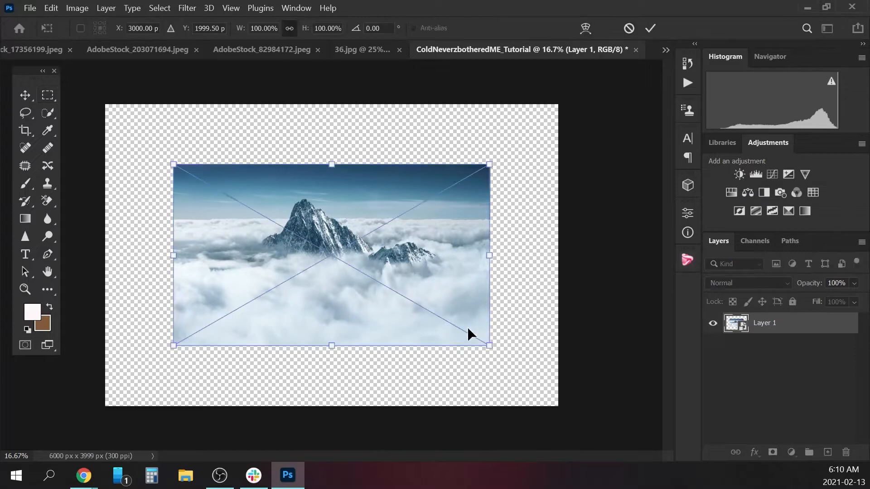
left_click_drag(382, 221, 312, 159)
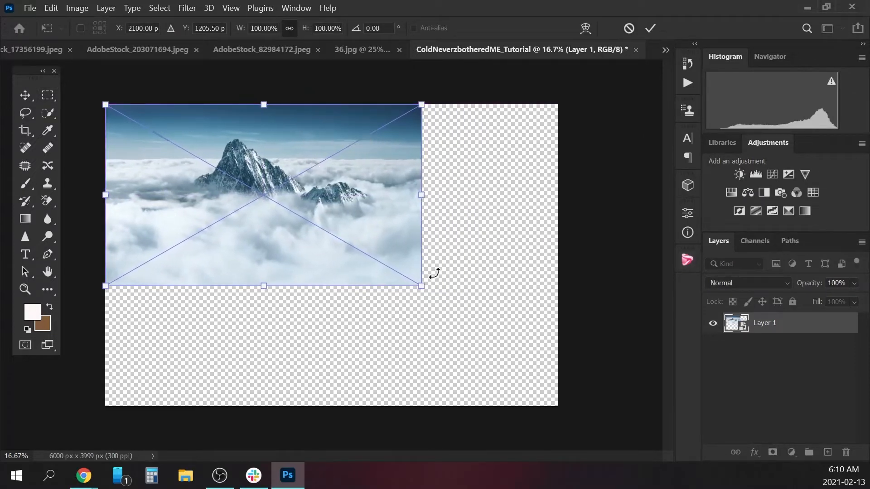
left_click_drag(417, 281, 562, 349)
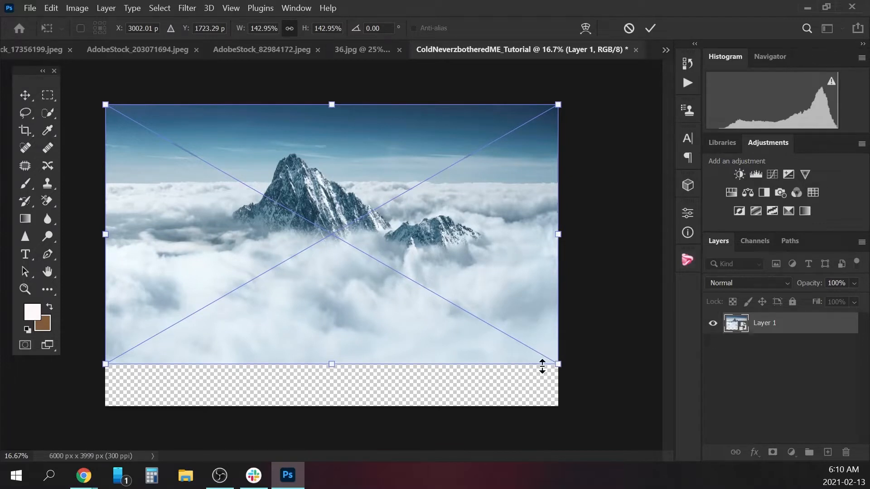
key("Return")
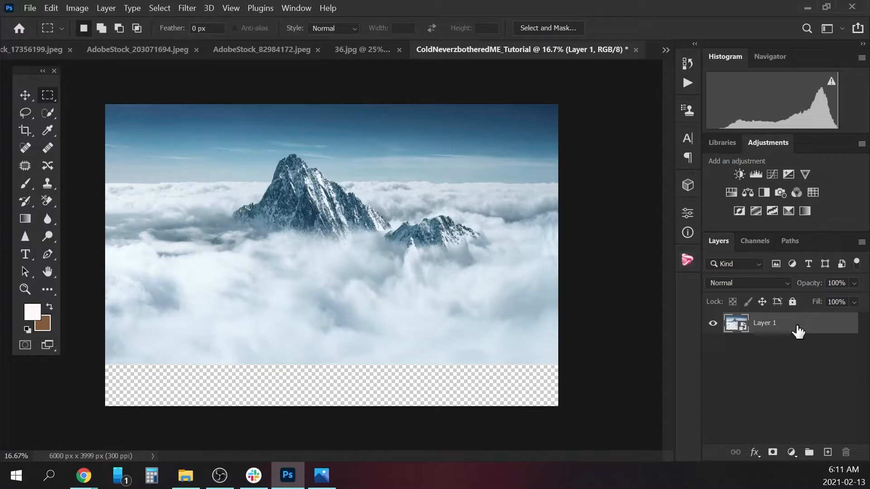
Duplicate the mountain layer and select the original Layer 1 beneath the copy.
left_click_drag(787, 331, 827, 452)
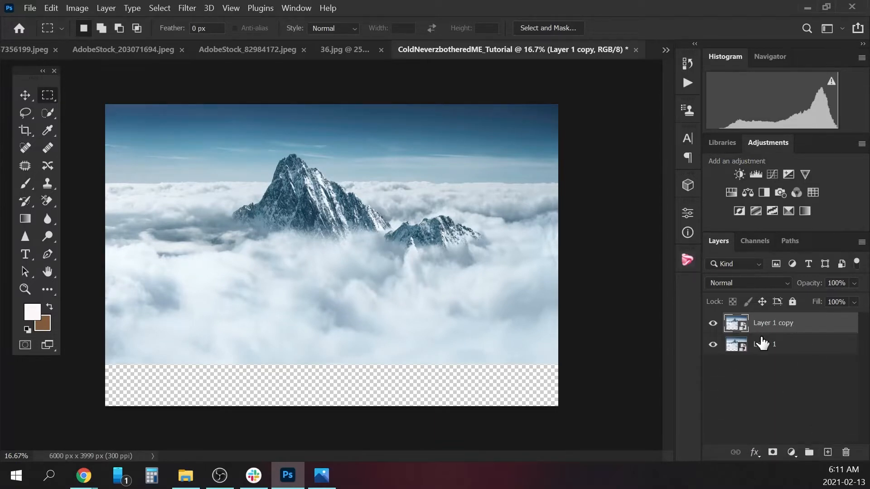
left_click(765, 349)
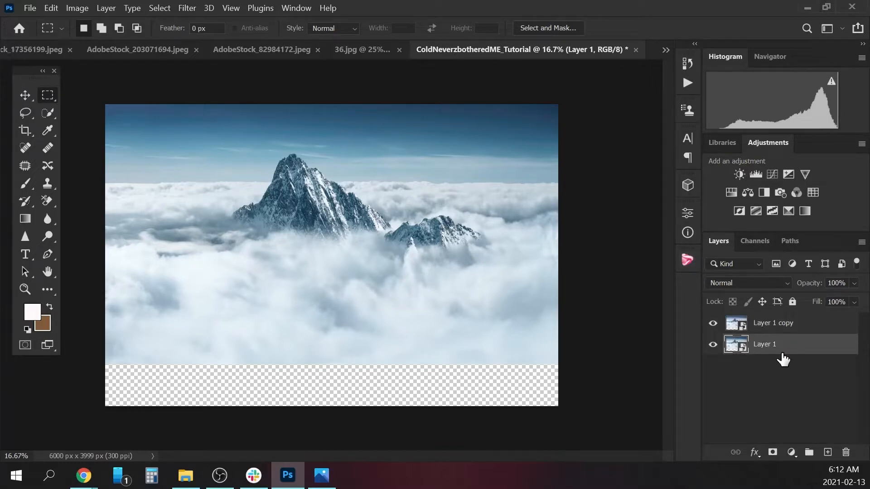
Try to move the original mountain layer down over the transparent strip along the canvas's lower edge.
left_click(28, 96)
left_click_drag(351, 311, 352, 356)
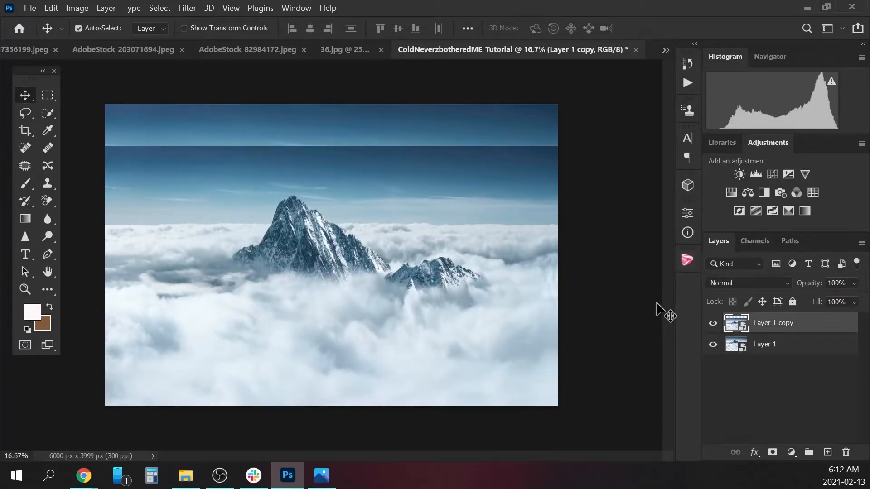
left_click(713, 323)
Select Layer 1 and shift it down beneath the copy until its clouds cover the transparent strip at the canvas's lower edge.
left_click(768, 348)
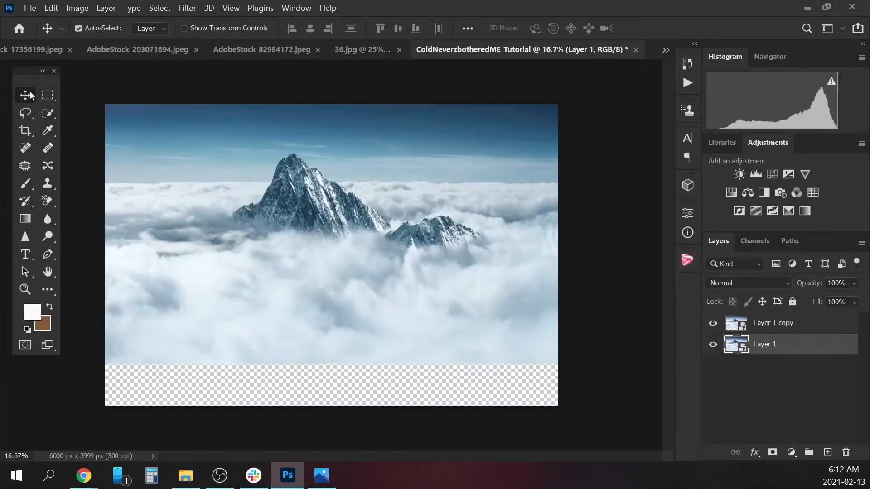
key("shift+Down")
key("shift+Down")
key("shift+Down")
key("shift+Down")
key("shift+Down")
key("shift+Down")
key("shift+Down")
key("shift+Down")
key("shift+Down")
key("shift+Down")
key("shift+Down")
key("shift+Down")
key("shift+Down")
key("shift+Down")
key("shift+Down")
key("shift+Down")
key("shift+Down")
key("shift+Down")
key("shift+Down")
key("shift+Down")
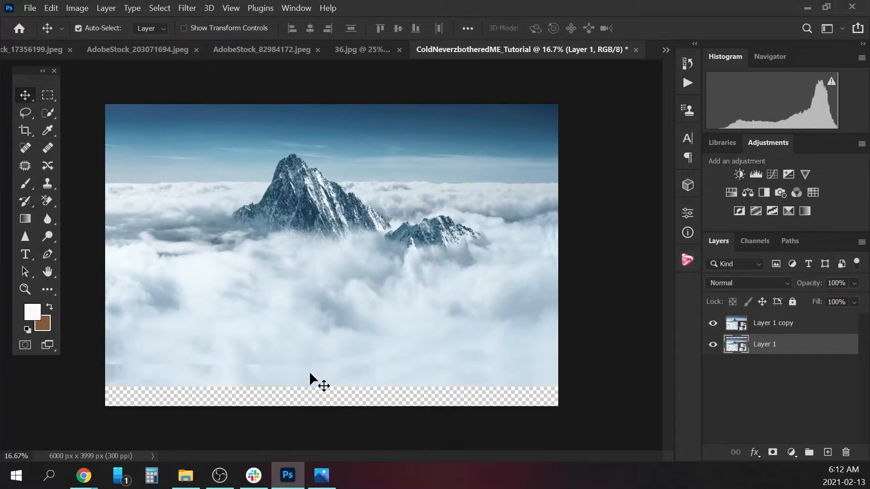
left_click_drag(309, 371, 305, 392)
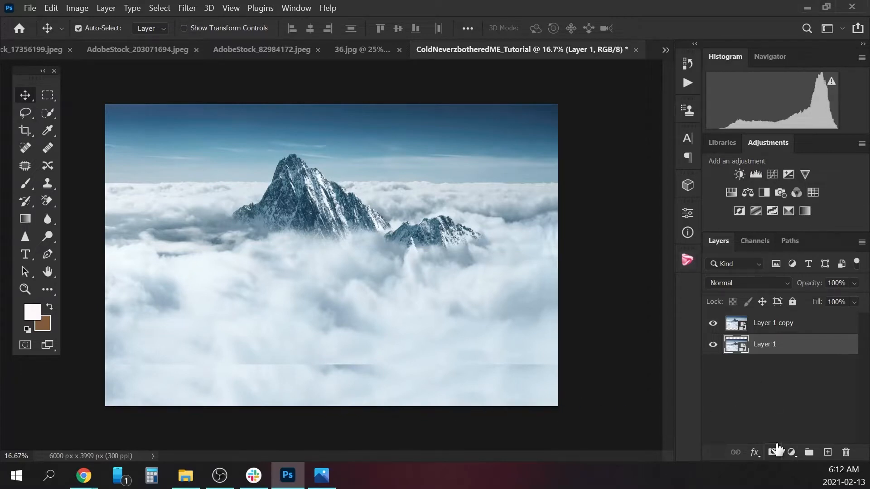
Add a white layer mask to Layer 1 copy and choose a soft round brush for painting on it.
left_click(765, 329)
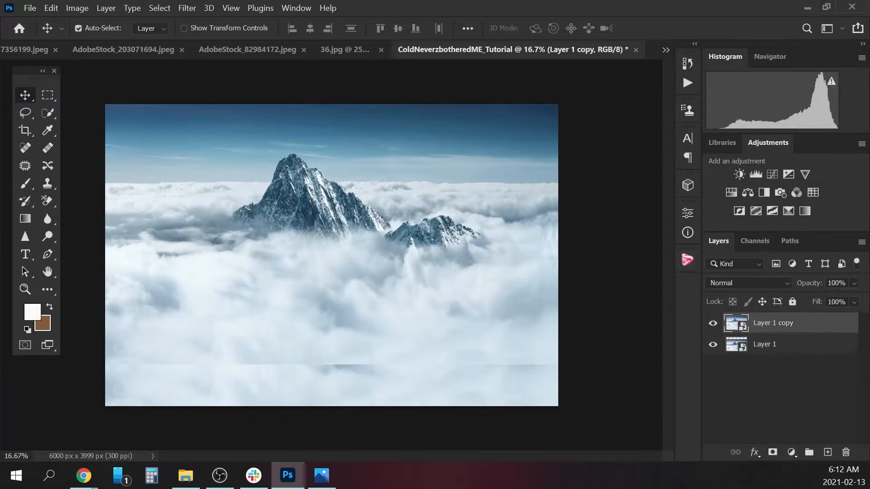
left_click(773, 452)
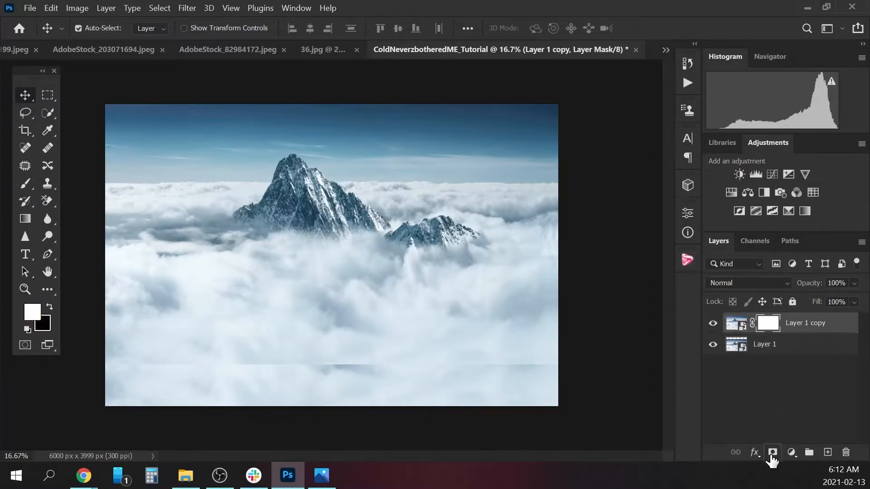
left_click(26, 185)
left_click(98, 27)
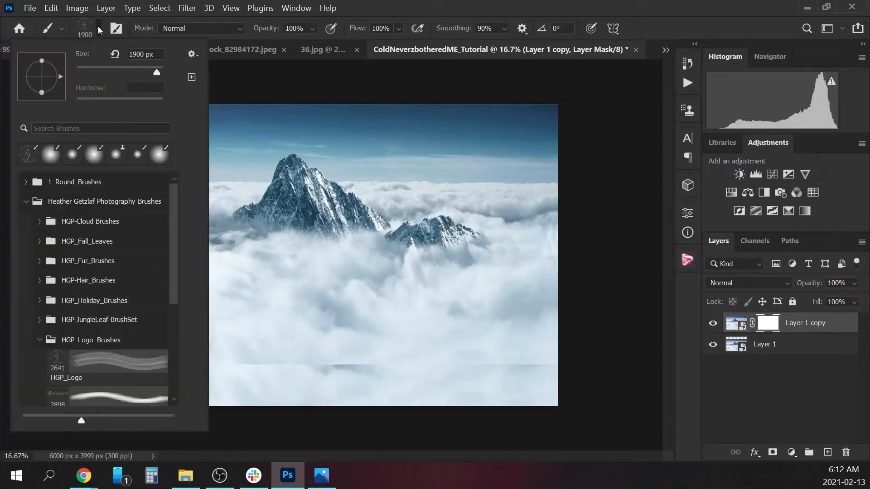
left_click(51, 154)
left_click(99, 34)
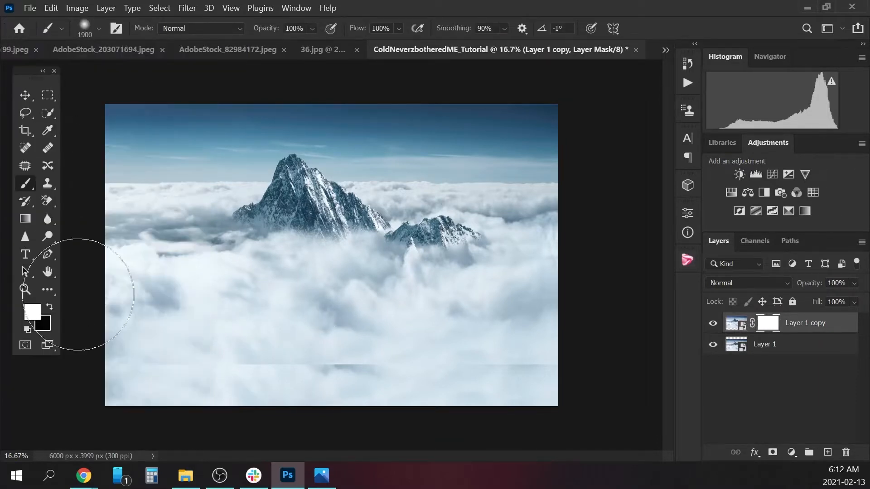
Paint black with a 500 px brush on Layer 1 copy's mask along the horizontal cloud seam to blend the two layers.
key("bracketleft")
key("bracketleft")
key("bracketleft")
key("bracketleft")
key("bracketleft")
key("bracketleft")
key("bracketleft")
key("bracketleft")
key("bracketleft")
key("bracketleft")
key("bracketleft")
key("bracketleft")
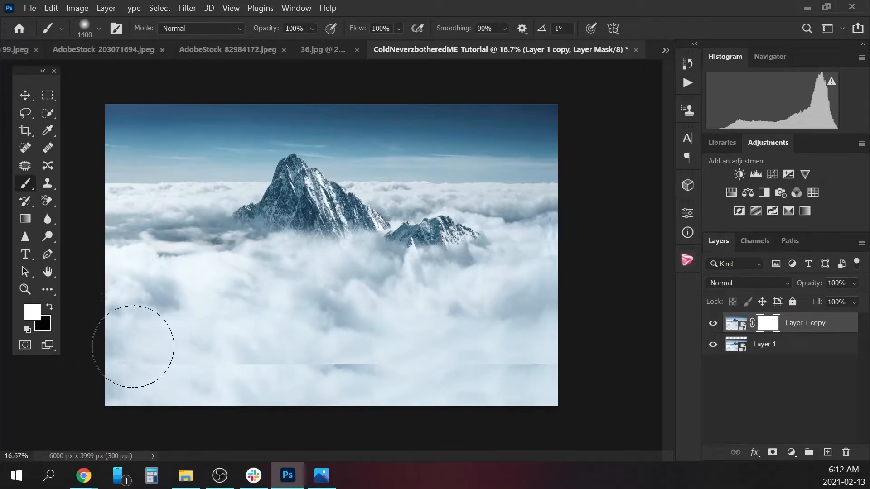
key("bracketleft")
key("bracketleft")
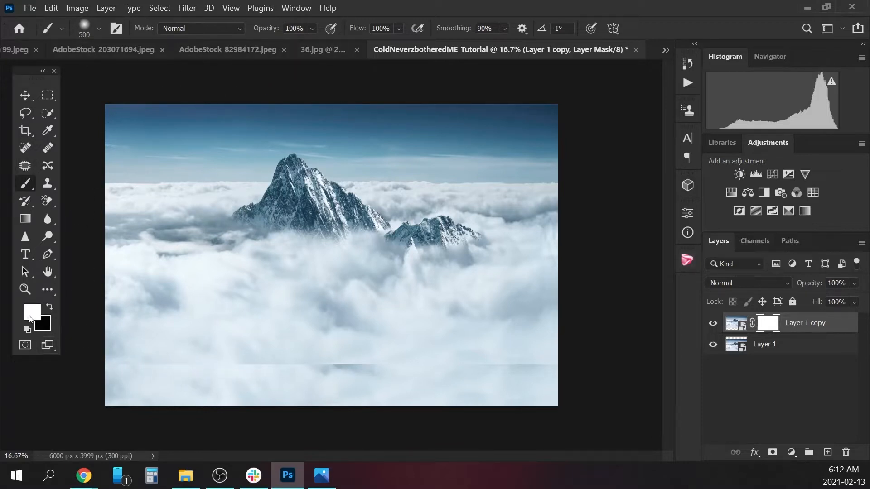
left_click(52, 310)
mouse_move(139, 367)
left_mouse_down()
mouse_move(358, 372)
mouse_move(330, 373)
mouse_move(303, 372)
mouse_move(423, 361)
mouse_move(437, 364)
mouse_move(377, 366)
mouse_move(577, 363)
mouse_move(516, 376)
mouse_move(521, 366)
mouse_move(595, 360)
left_mouse_up()
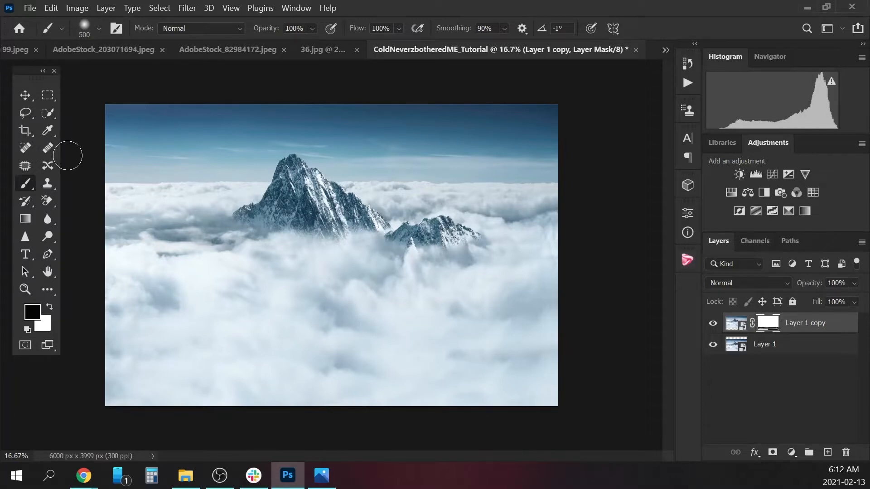
Stamp all visible layers into a new top layer and patch the repeated cloud areas near the canvas's lower edge with the Patch tool.
left_click(26, 164)
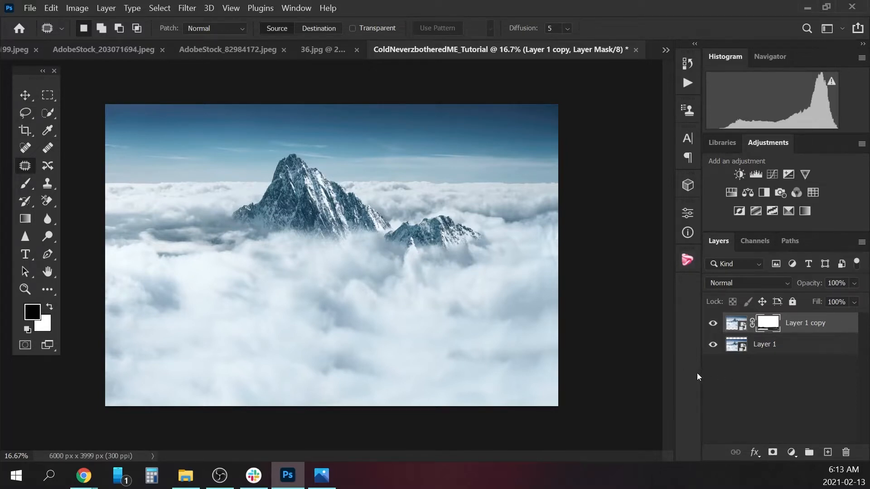
key("ctrl+shift+alt+e")
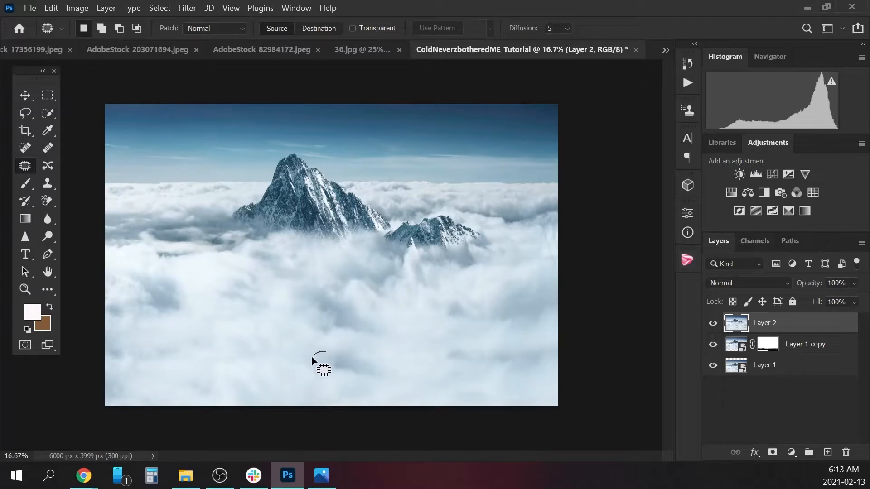
left_click_drag(347, 355, 272, 347)
key("ctrl+d")
left_click_drag(473, 340, 484, 362)
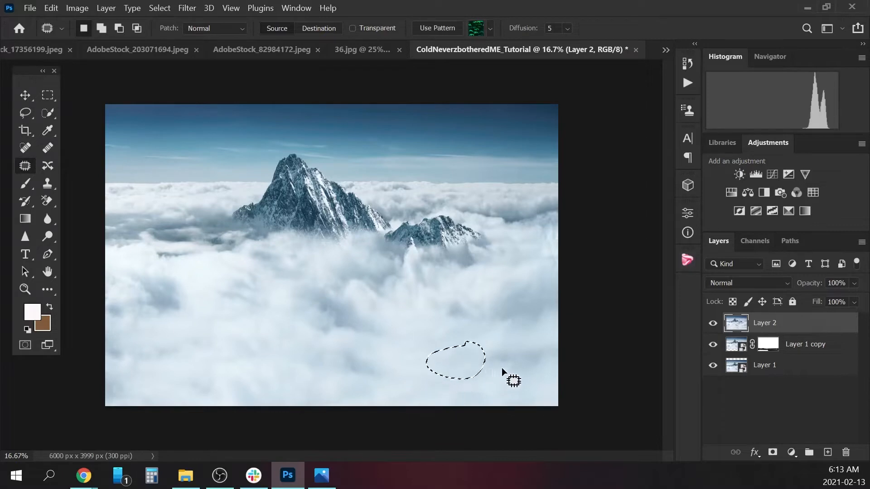
key("ctrl+d")
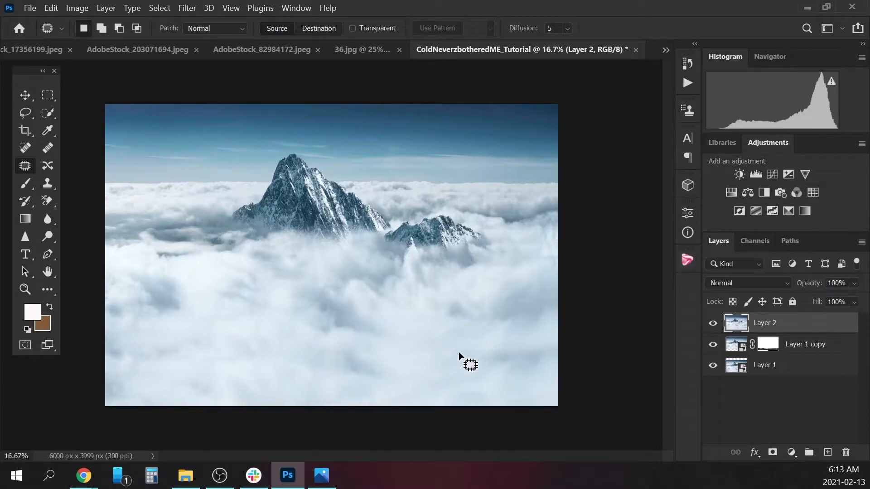
mouse_move(344, 371)
left_mouse_down()
mouse_move(380, 378)
mouse_move(334, 384)
mouse_move(264, 371)
left_mouse_up()
key("ctrl+d")
mouse_move(380, 377)
left_mouse_down()
mouse_move(383, 358)
mouse_move(397, 355)
left_mouse_up()
key("ctrl+d")
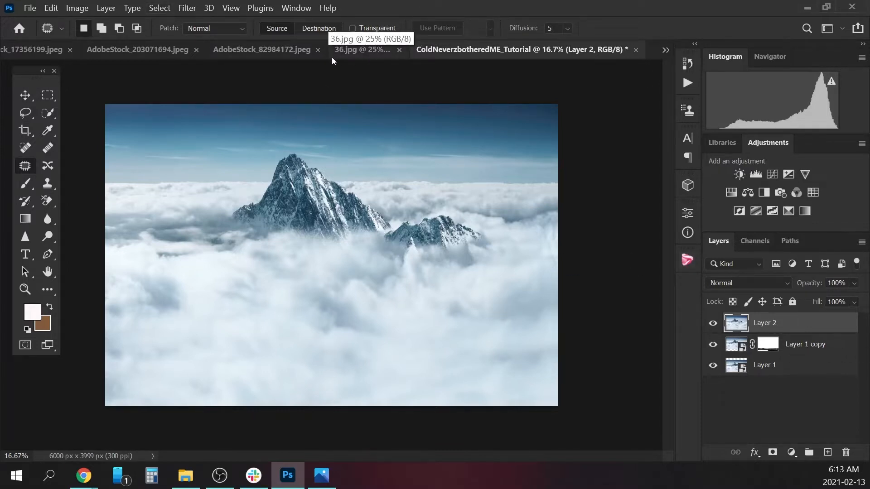
Find the mountain source document AdobeStock_17356199.jpeg among the open files and close it.
left_click(360, 50)
left_click(281, 56)
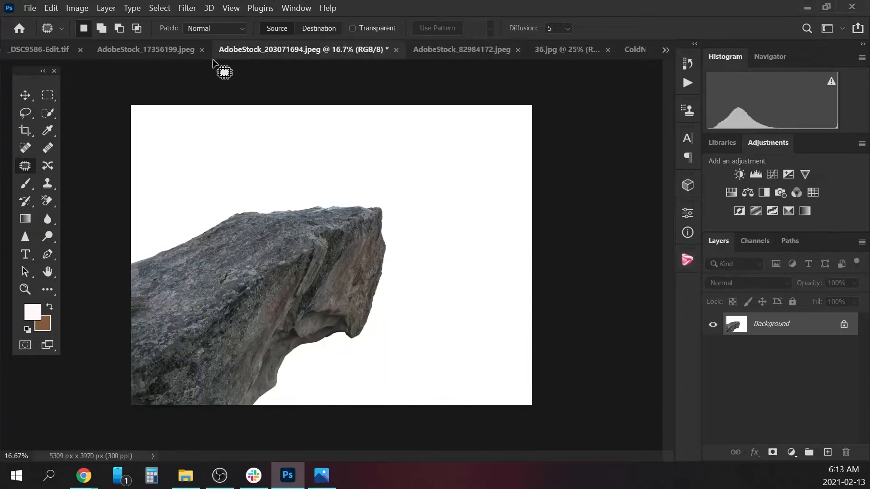
left_click(159, 47)
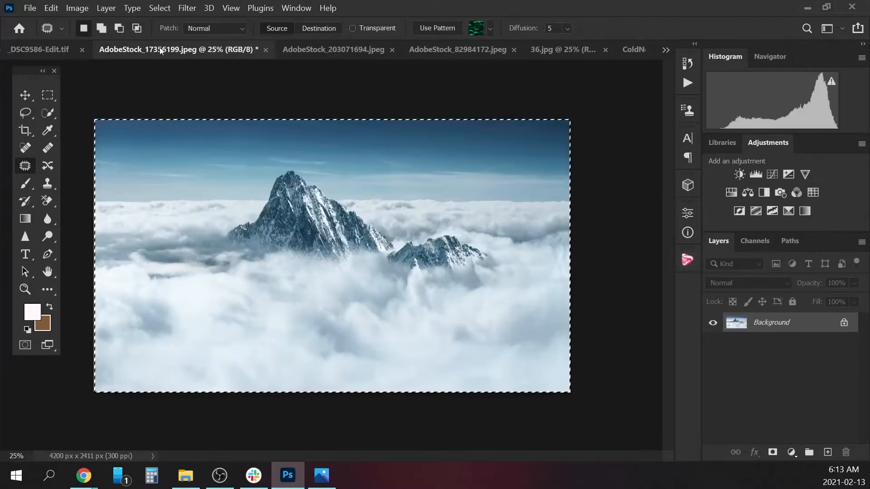
left_click(266, 50)
Switch to the ice-castle document AdobeStock_82984172.jpeg and select the castle with Select Subject.
left_click(78, 52)
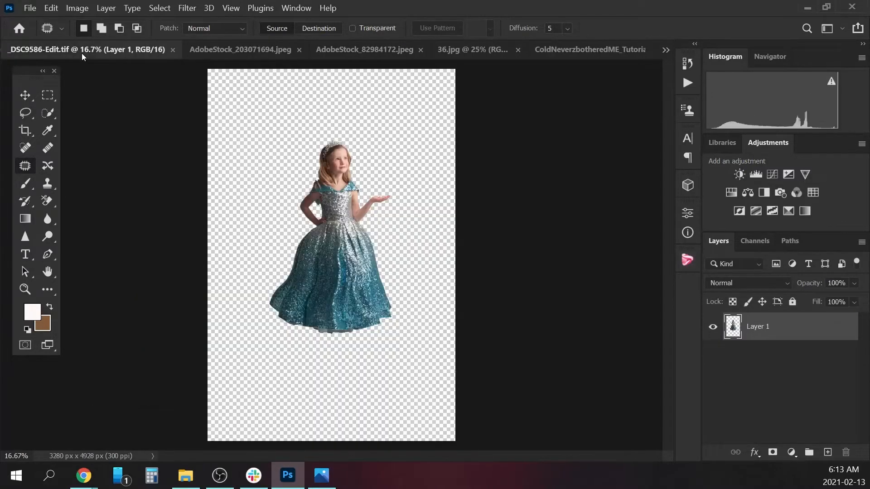
left_click(457, 53)
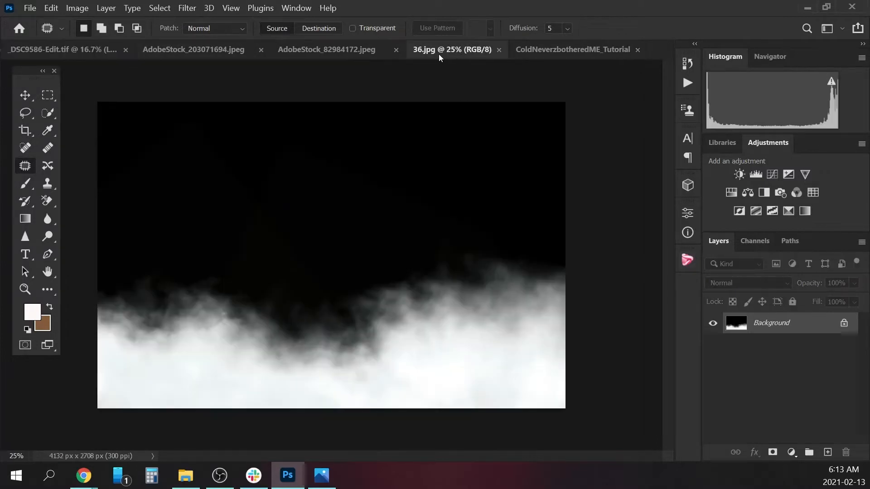
left_click(369, 50)
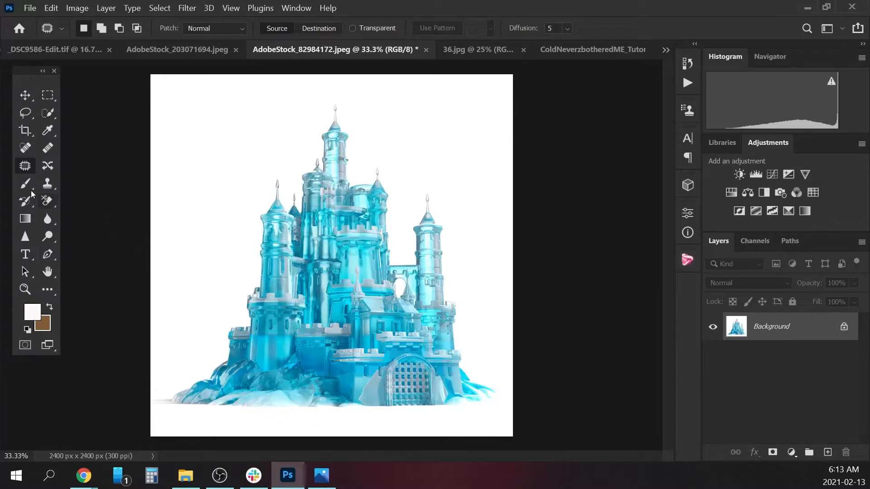
left_click(46, 115)
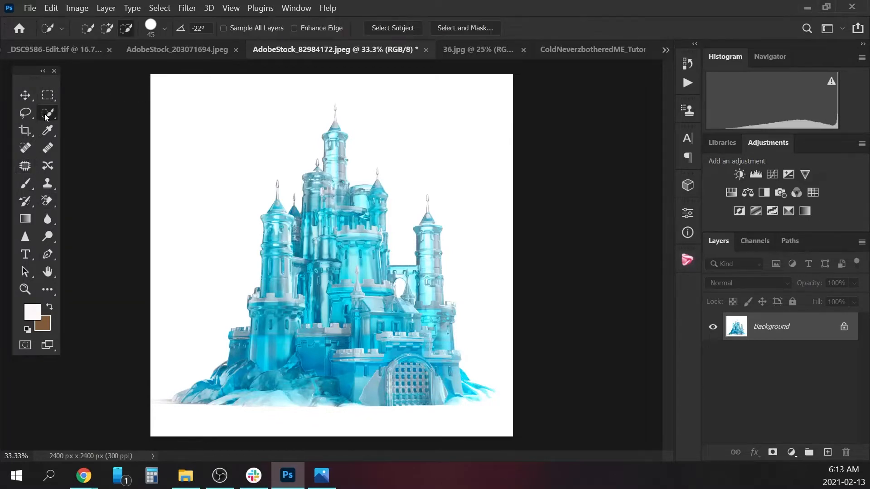
left_click(386, 27)
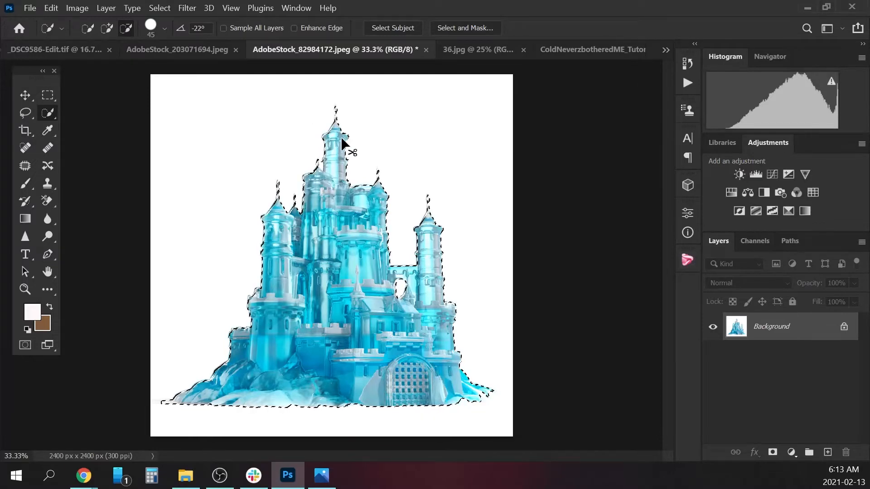
Refine the castle selection around the highest spire and the small spire beside it, using an 8 px Quick Selection brush to add and subtract.
key("ctrl+plus")
key("ctrl+plus")
key("ctrl+plus")
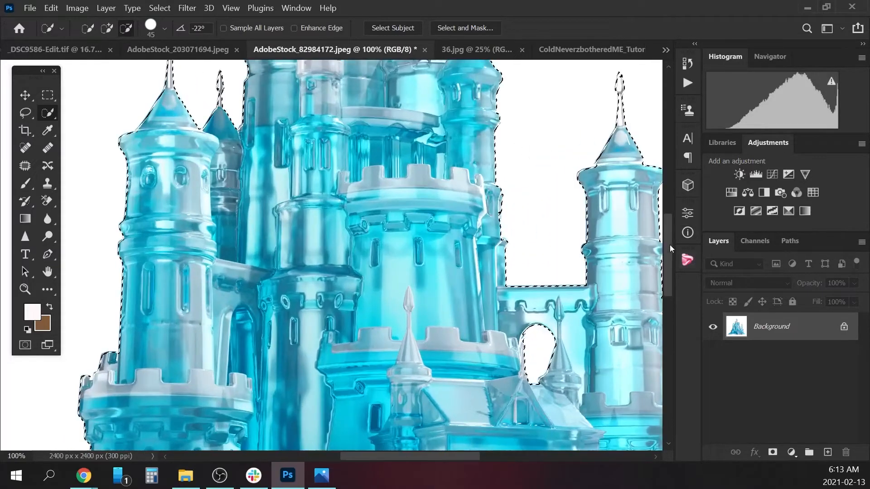
left_click_drag(672, 248, 671, 235)
left_click_drag(669, 194, 671, 178)
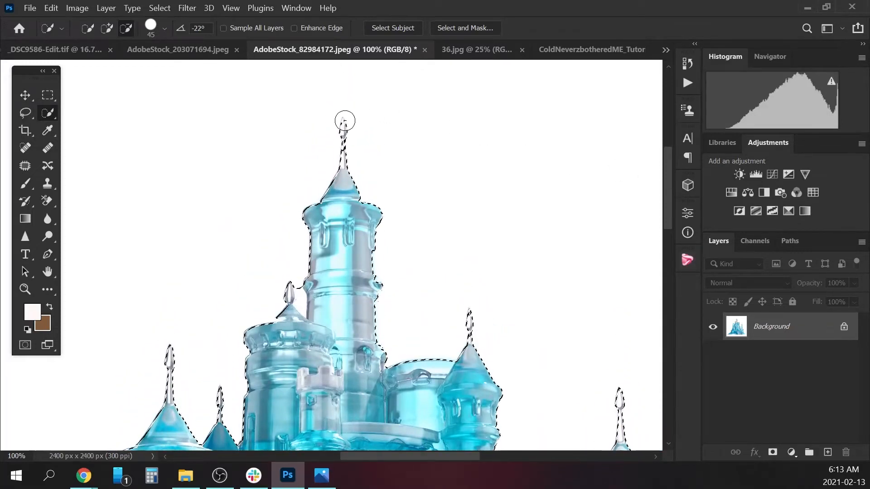
left_click(108, 28)
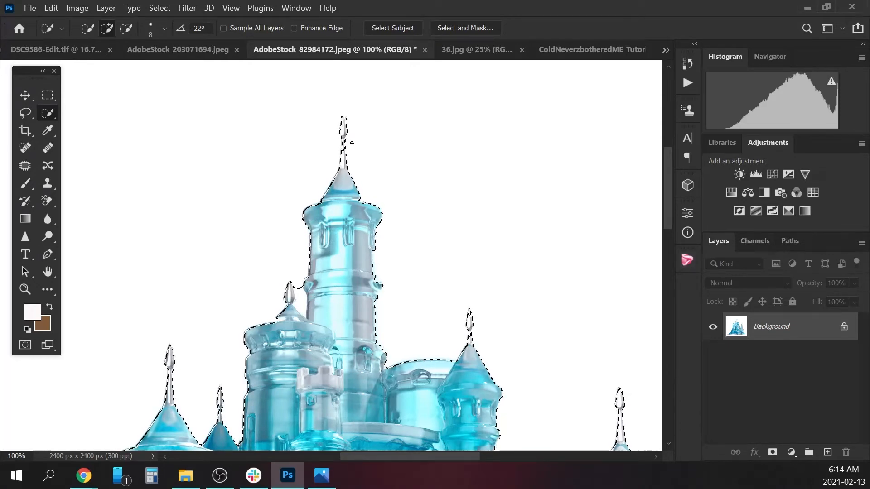
key("alt")
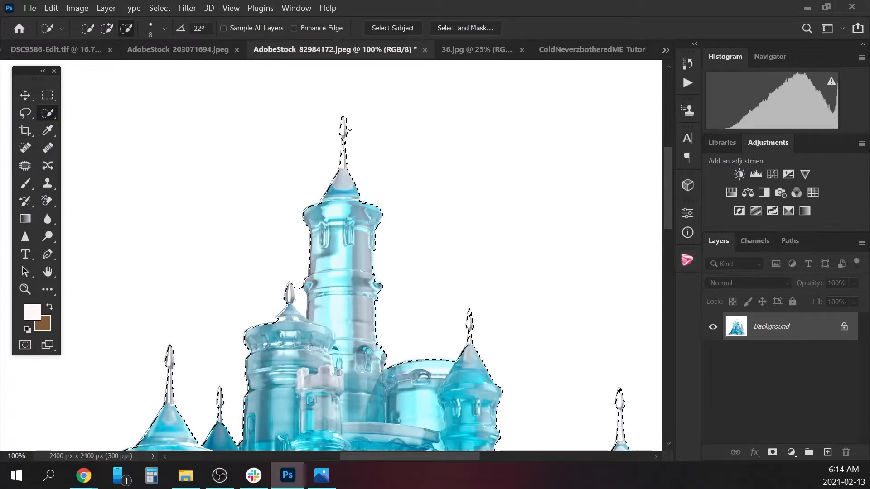
key("alt")
key("alt")
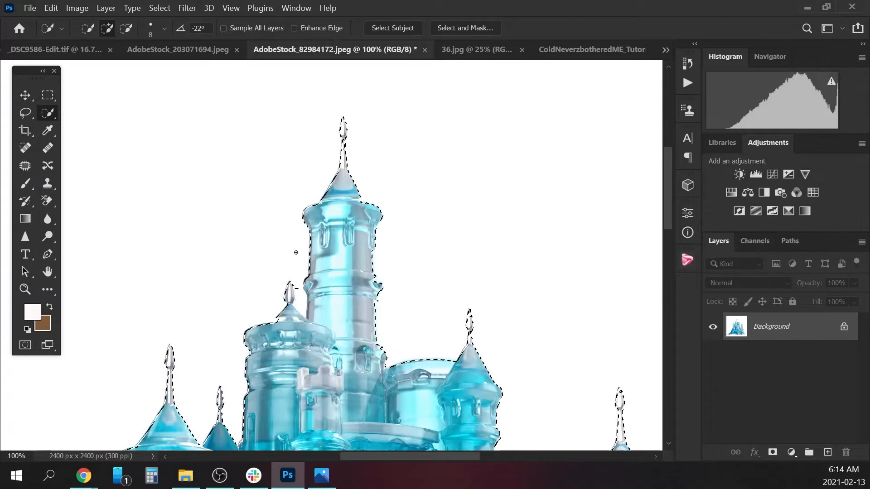
key("alt")
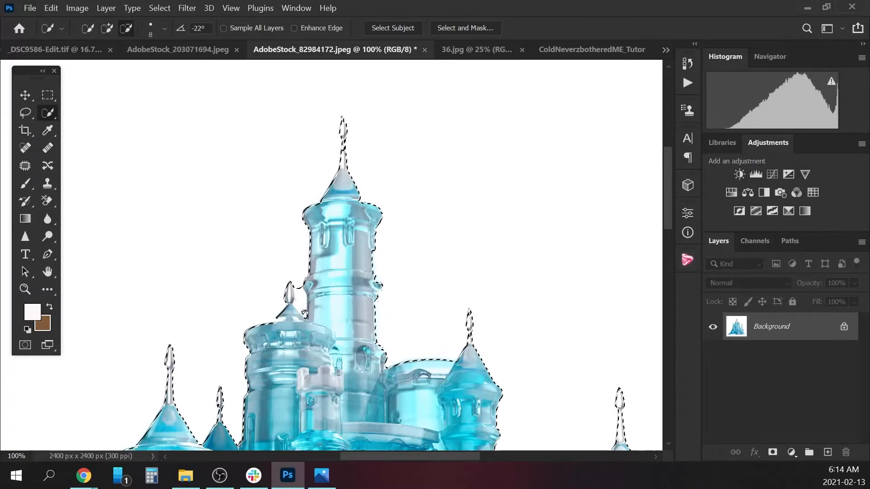
key("alt")
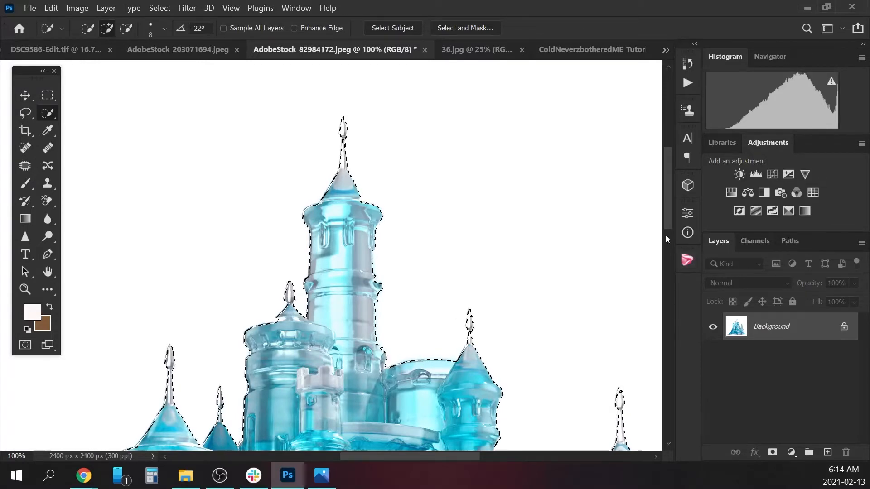
Examine the castle selection's outline along the rocky base, gate, outer tower and spires for missed areas.
left_click_drag(665, 214, 657, 336)
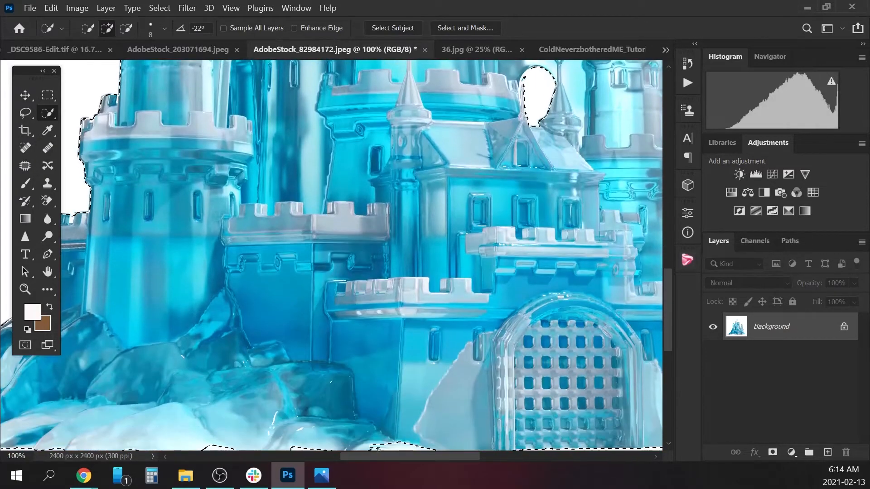
left_click_drag(379, 456, 347, 457)
key("alt")
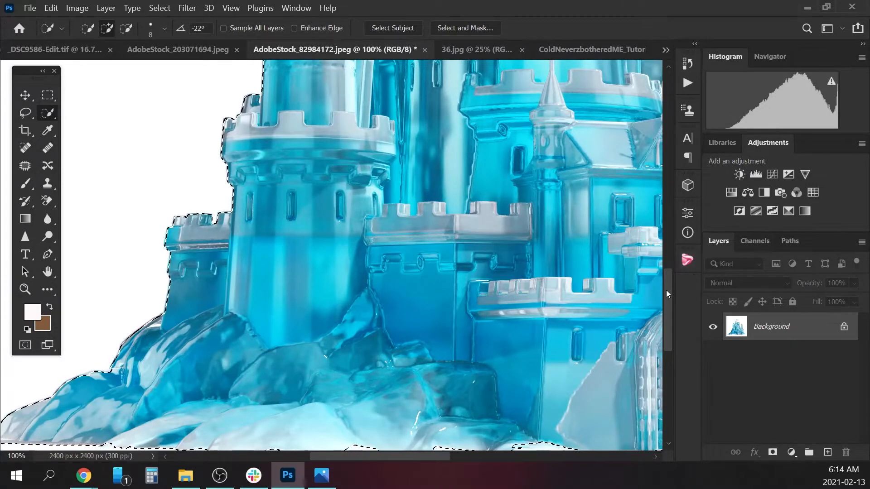
left_click_drag(666, 291, 665, 311)
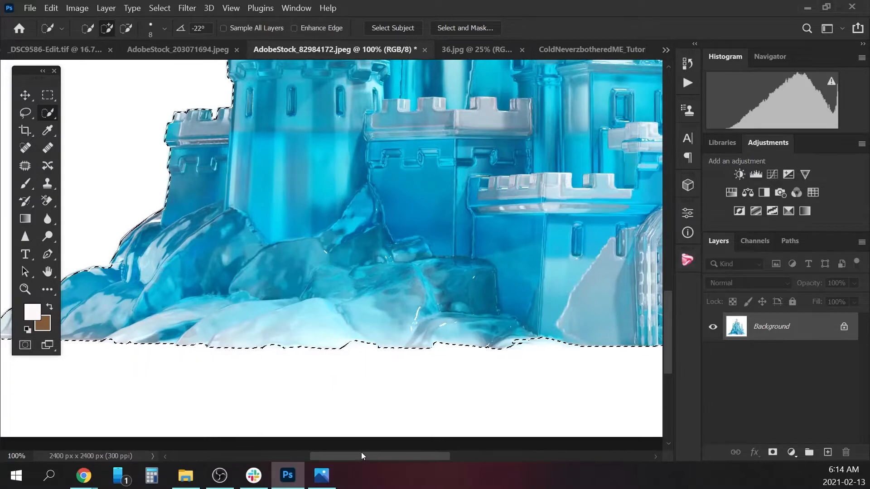
left_click_drag(360, 452, 441, 452)
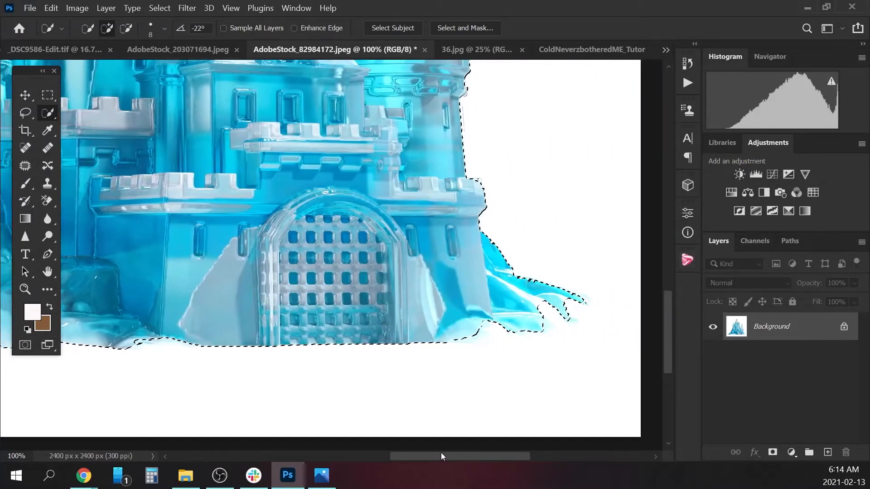
left_click_drag(665, 327, 666, 293)
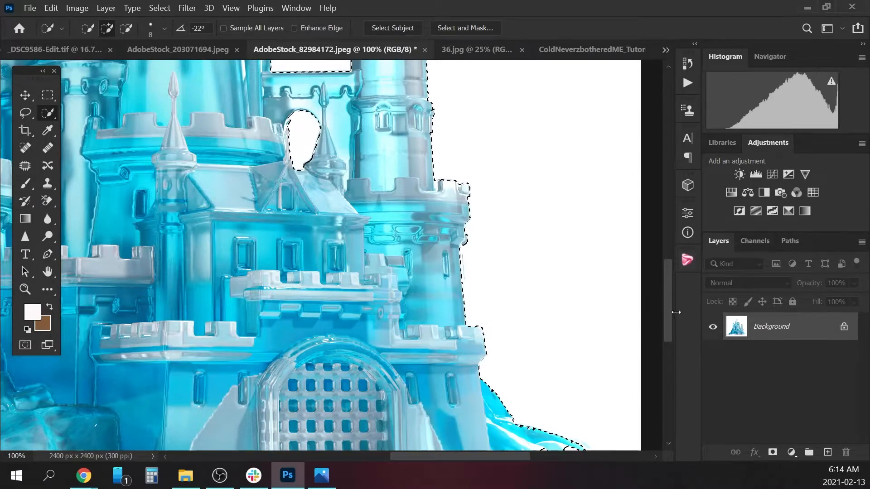
left_click_drag(671, 322, 670, 243)
left_click_drag(463, 456, 417, 458)
scroll(271, 283, "up", 3)
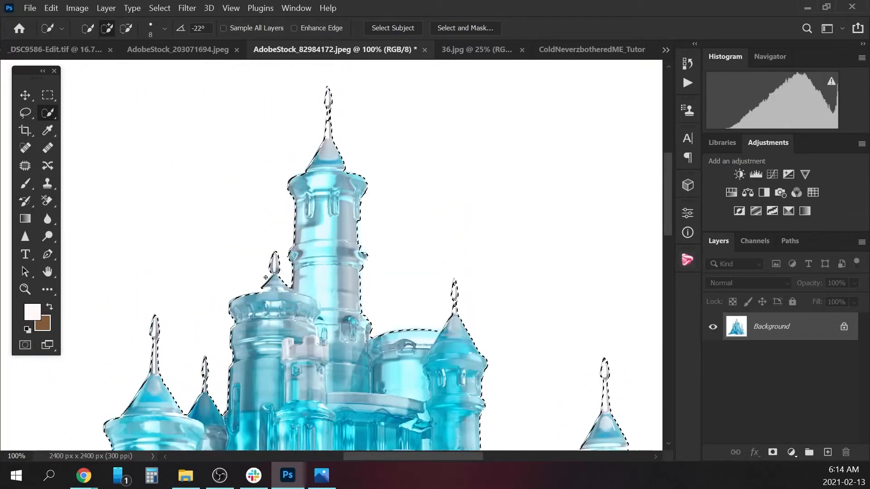
Feather the castle selection with a radius of 1 pixel, applying the feather twice.
left_click(150, 9)
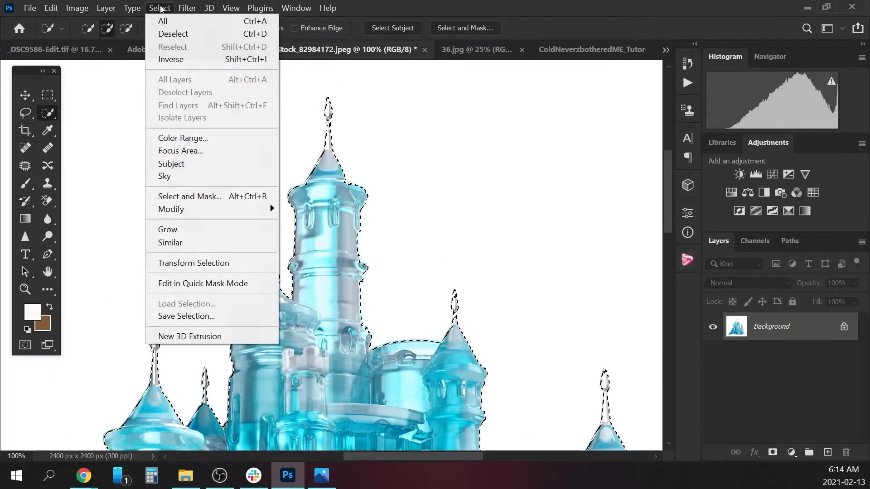
mouse_move(193, 210)
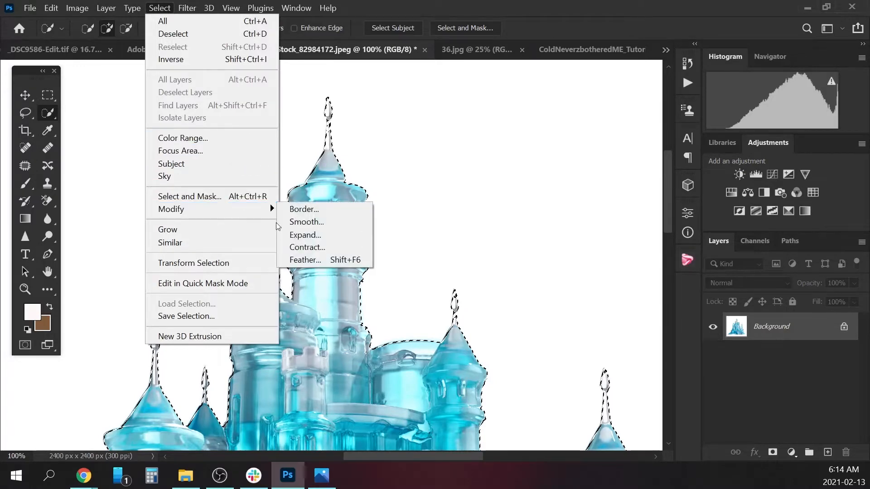
left_click(312, 260)
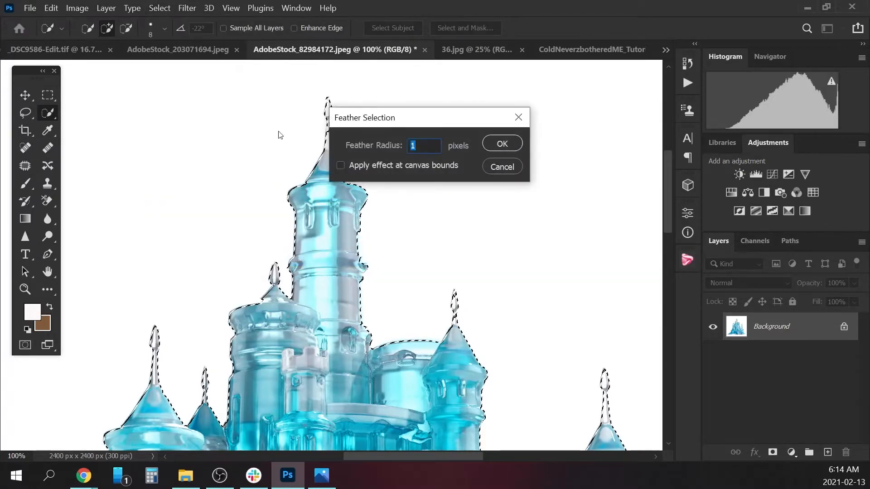
left_click(509, 143)
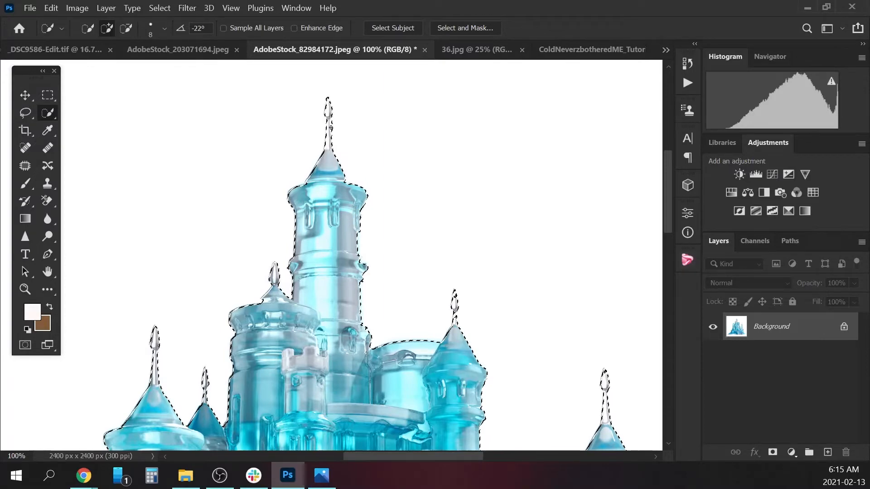
key("alt")
left_click(160, 8)
mouse_move(211, 208)
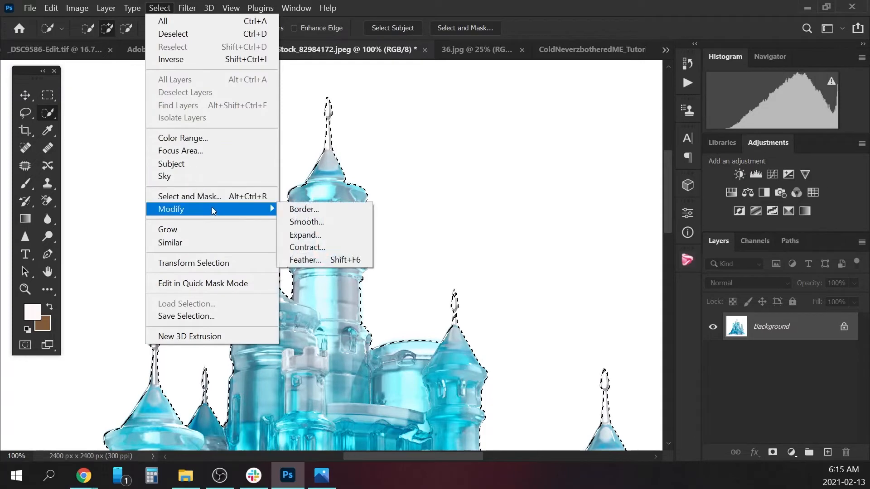
left_click(316, 261)
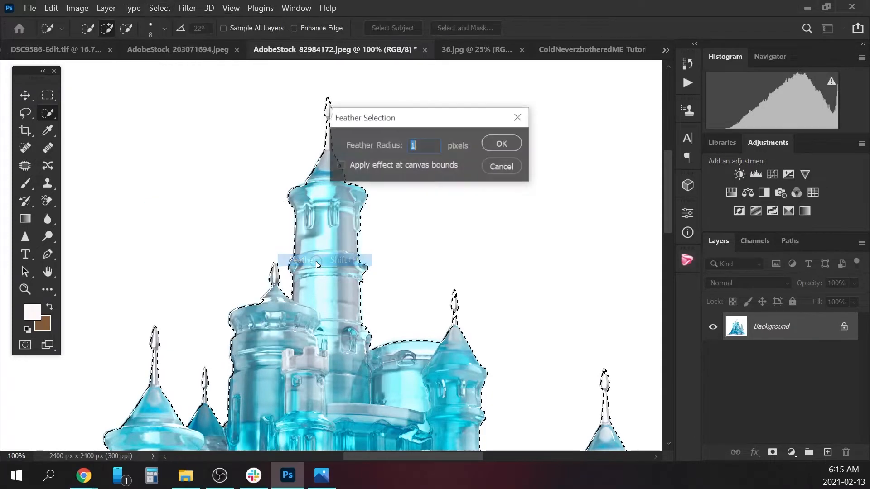
left_click(498, 148)
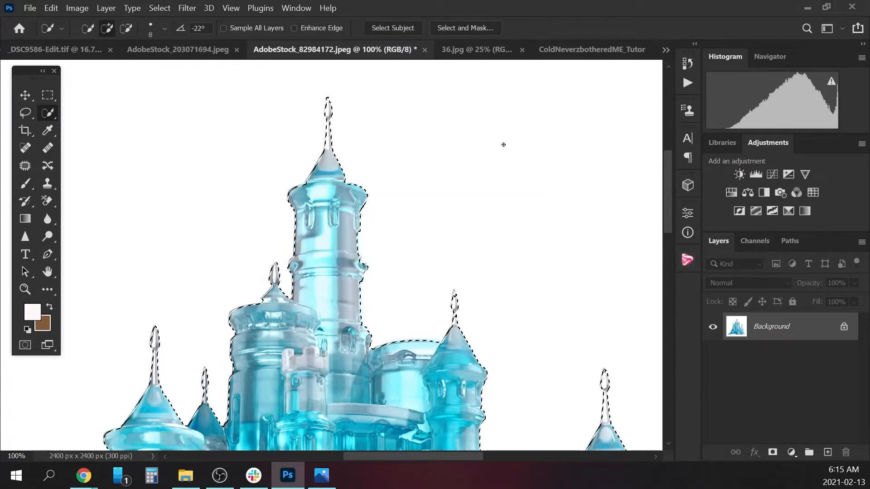
Copy the selected castle into the ColdNeverzbotheredME_Tutorial document and convert its new layer to a smart object.
left_click(584, 49)
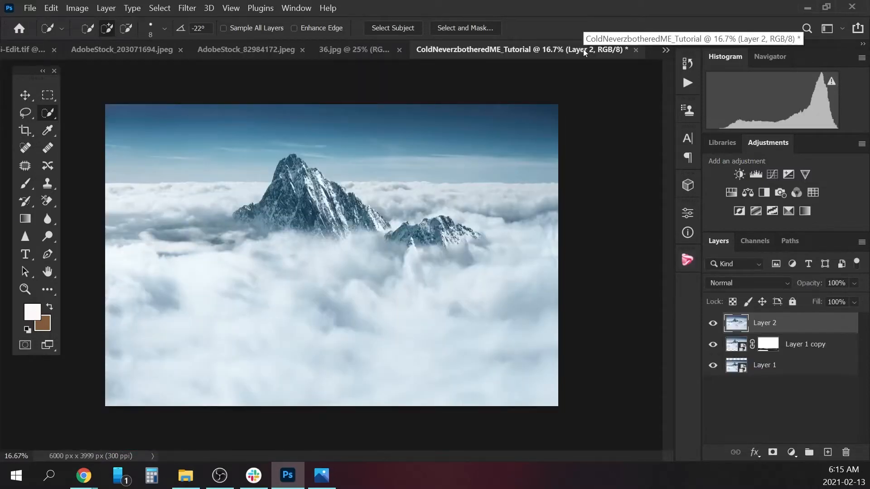
key("ctrl+v")
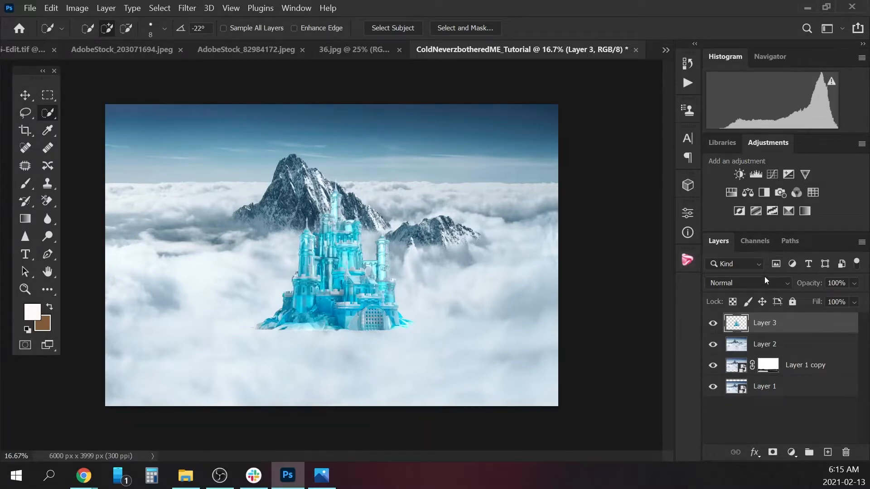
right_click(770, 325)
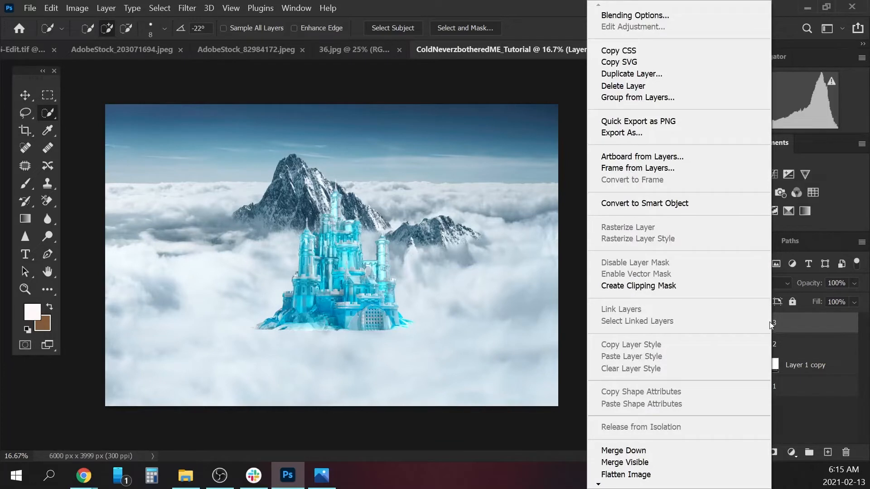
left_click(674, 203)
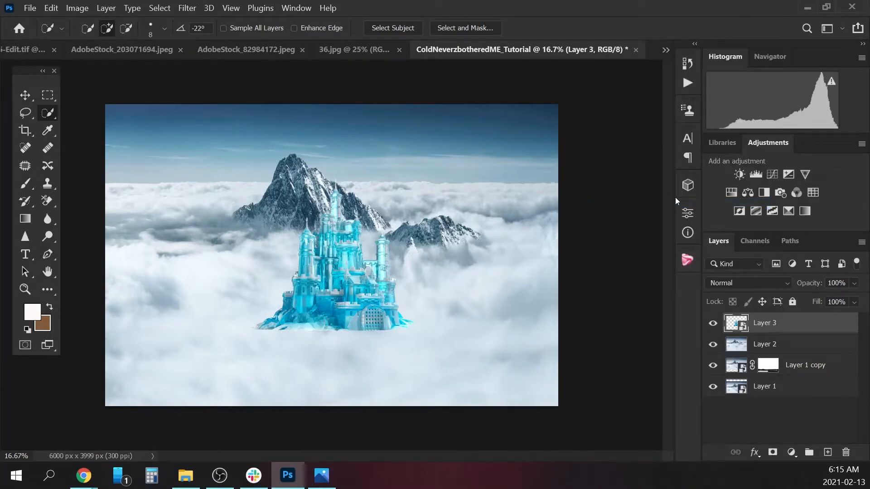
Scale the castle to about 131% and place it to the right of the large mountain, over the small peak.
key("ctrl+t")
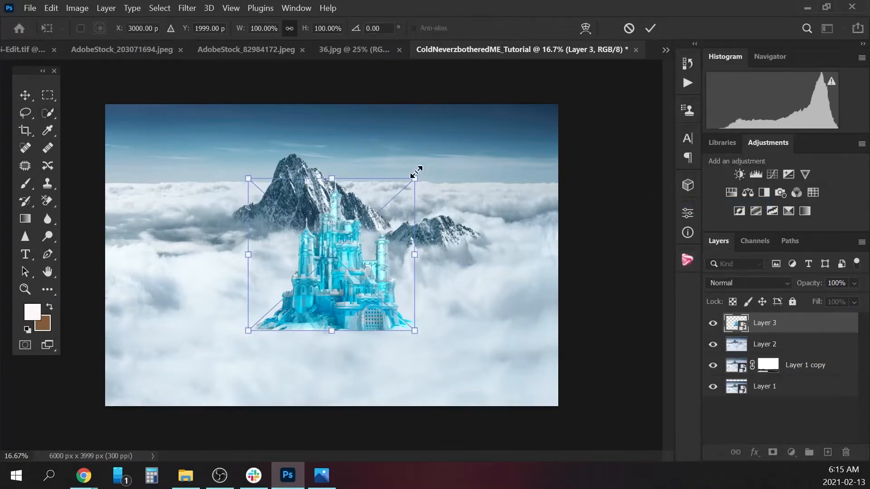
left_click_drag(418, 174, 476, 128)
left_click_drag(442, 233, 501, 258)
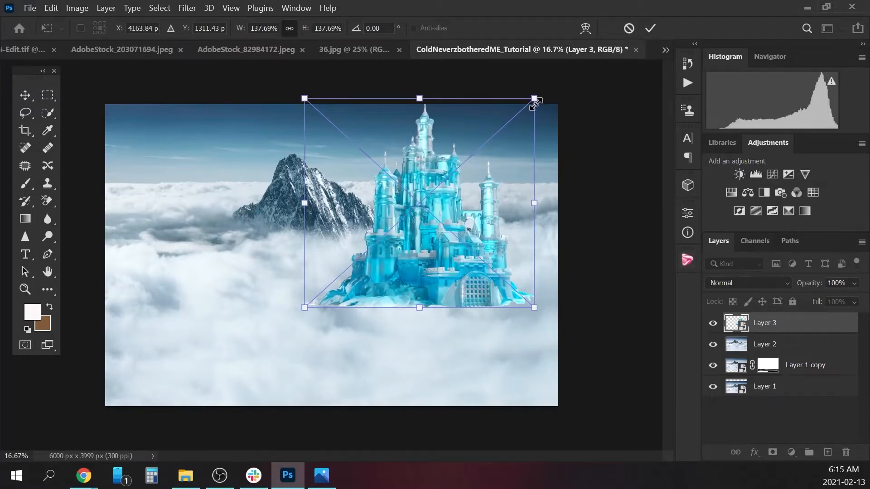
left_click_drag(534, 100, 522, 109)
mouse_move(481, 203)
left_mouse_down()
mouse_move(500, 205)
mouse_move(507, 233)
mouse_move(469, 262)
mouse_move(495, 211)
left_mouse_up()
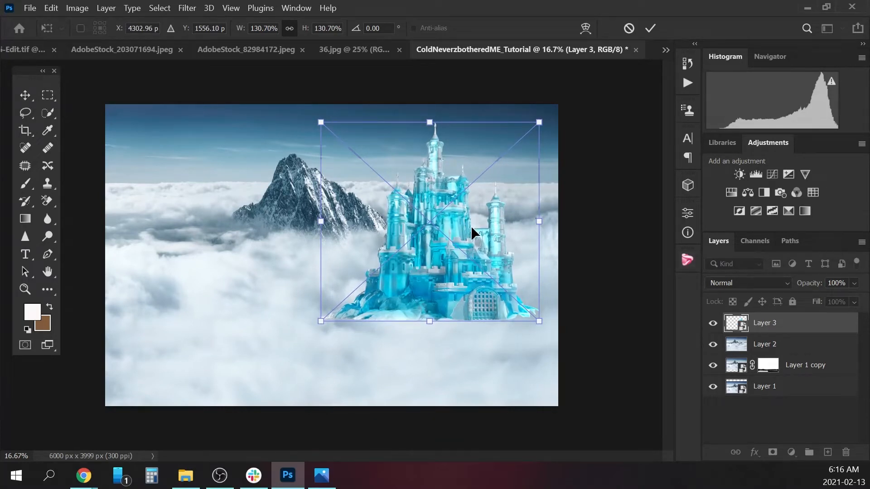
Hide the castle on Layer 3 and make the background on Layer 2 active for retouching with the Clone Stamp.
left_click(770, 344)
key("w")
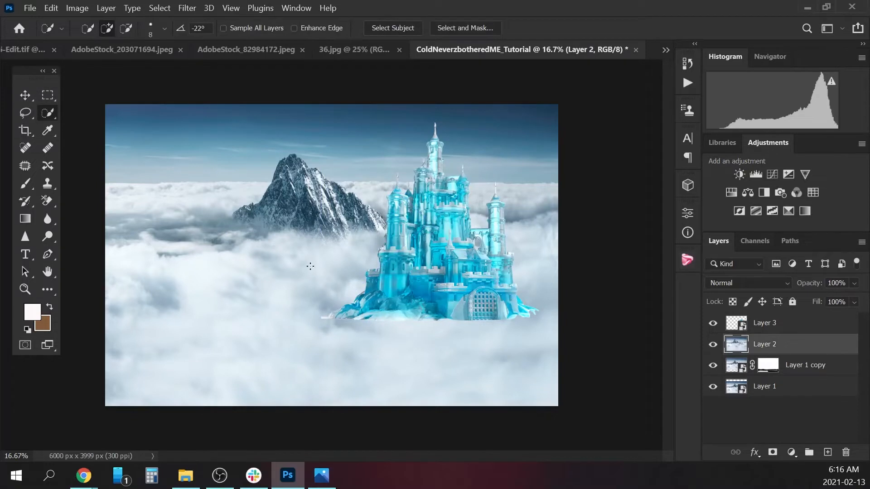
left_click(47, 183)
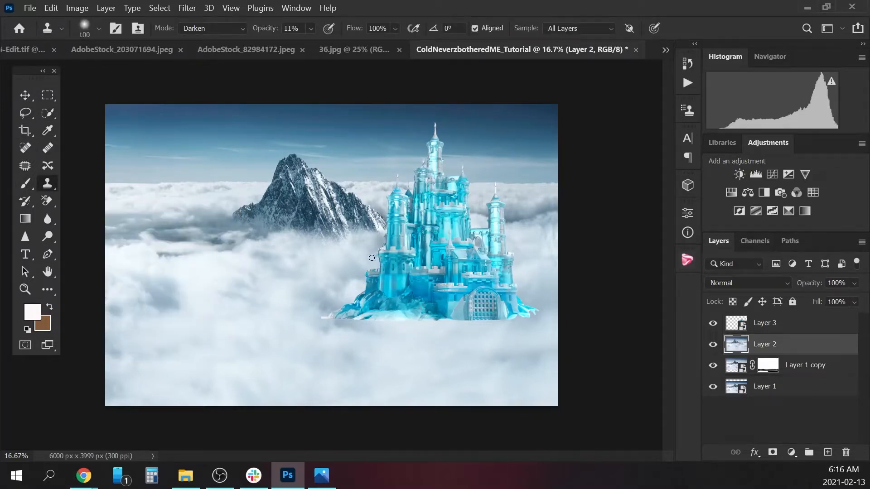
left_click(783, 324)
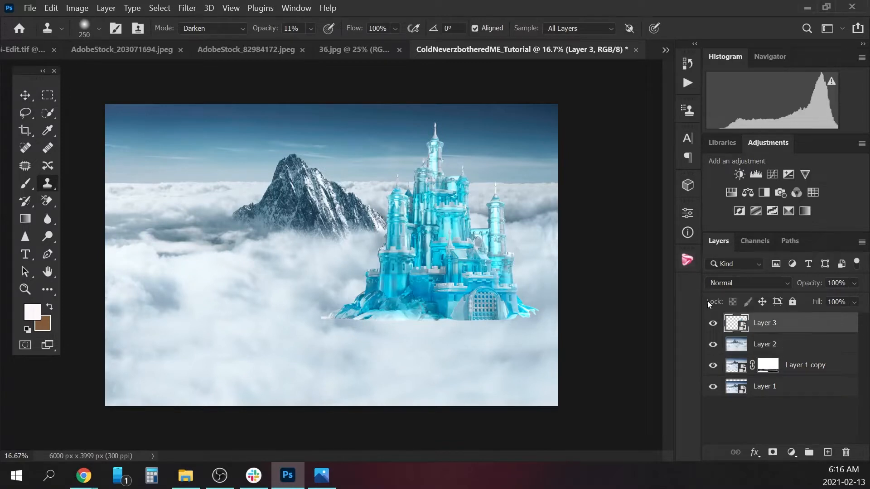
left_click(771, 349)
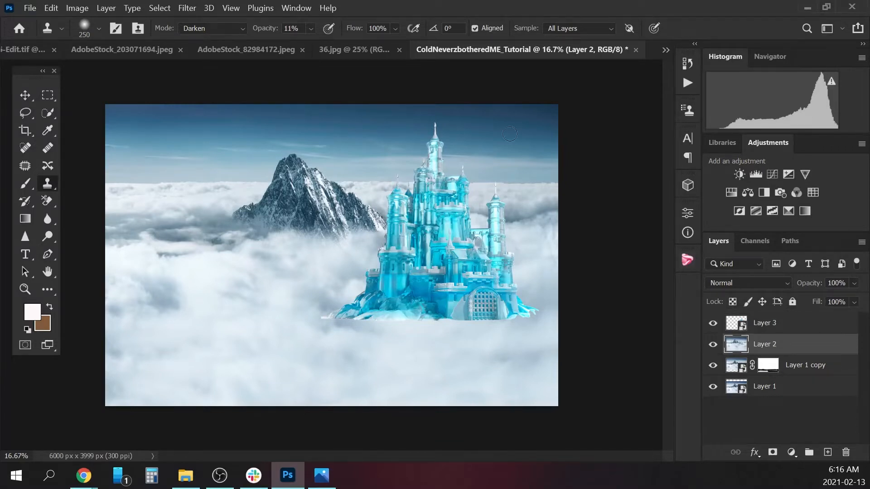
left_click(712, 323)
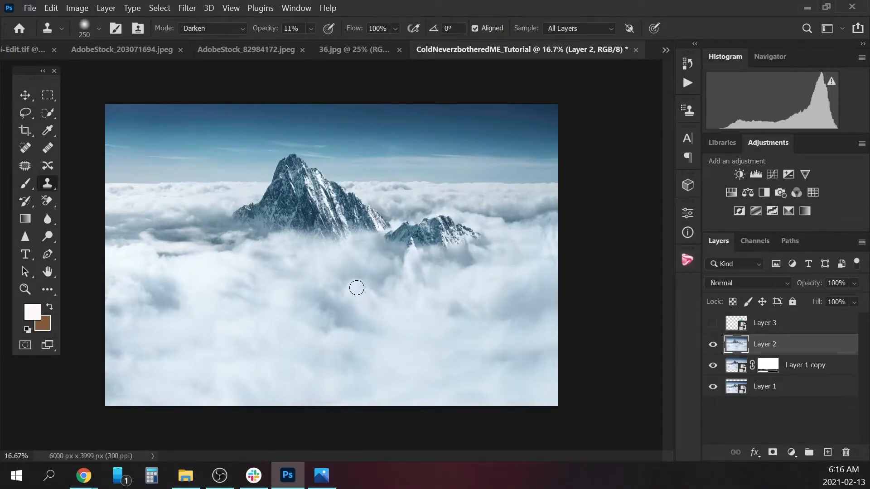
Clone clouds over the right part of the small peak with a 600 px Clone Stamp in Normal mode at 100% opacity.
key("alt")
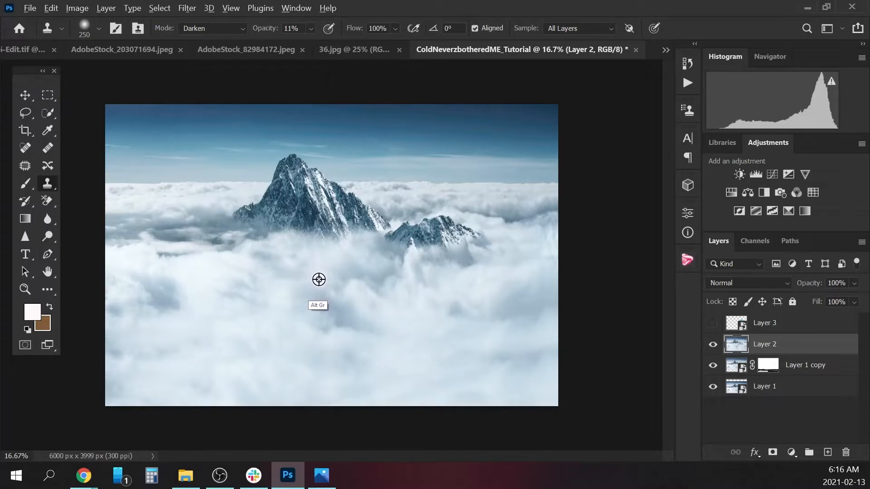
left_click(449, 202, "alt")
left_click(427, 198, "alt")
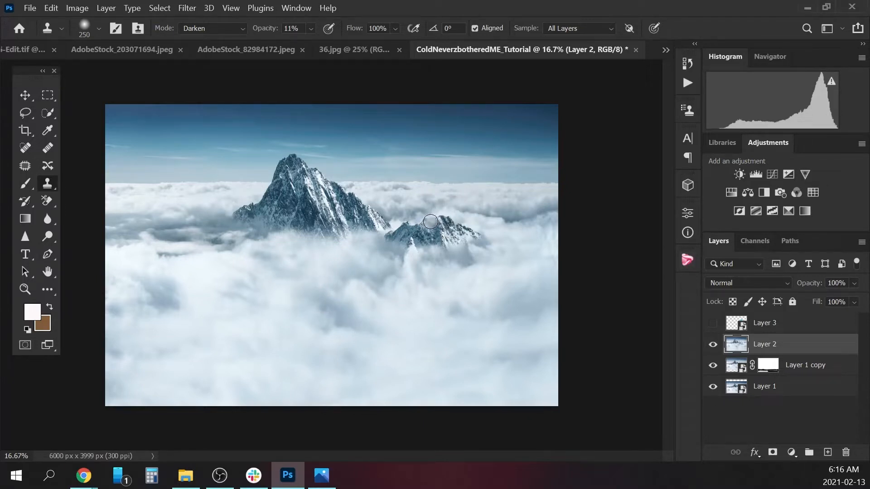
key("bracketright")
key("bracketright")
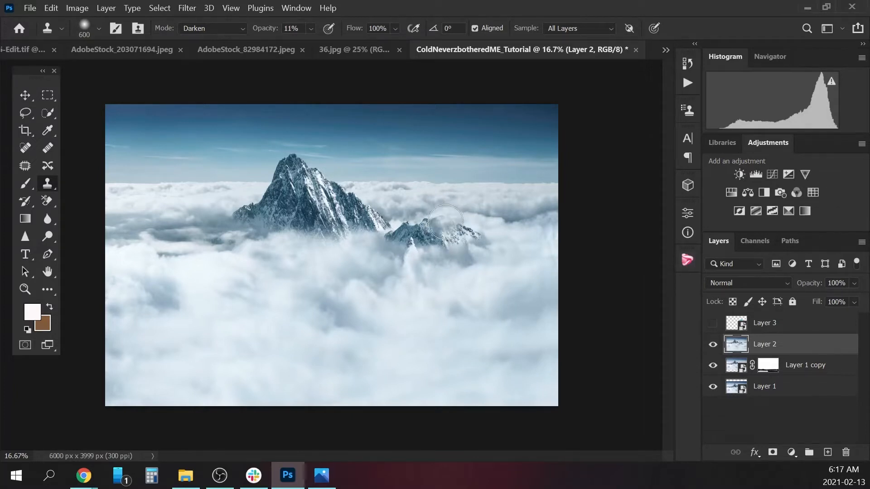
left_click(311, 29)
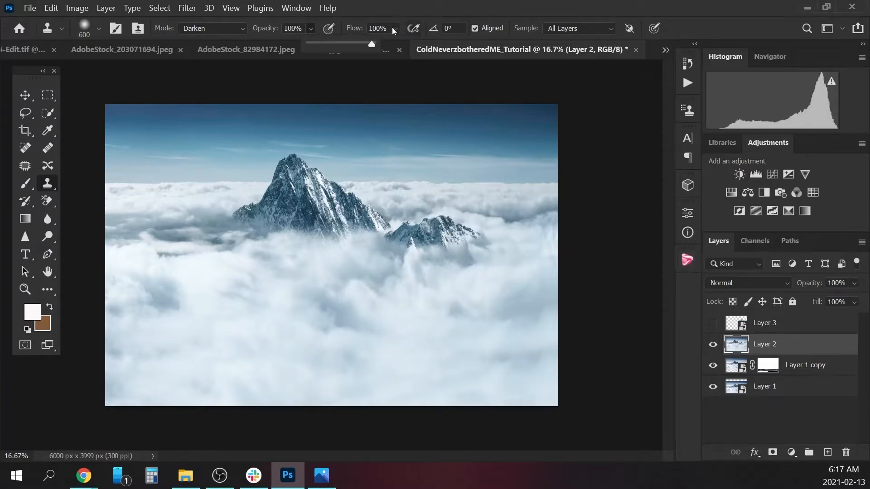
left_click(227, 25)
left_click(207, 40)
mouse_move(449, 211)
left_mouse_down()
mouse_move(431, 219)
mouse_move(484, 238)
mouse_move(421, 234)
mouse_move(460, 245)
left_mouse_up()
Sample the clouds below the small peak and clone them over its remaining rocks with a 150 px brush.
key("bracketleft")
key("bracketleft")
key("bracketleft")
key("bracketleft")
key("bracketleft")
key("bracketleft")
key("bracketleft")
key("bracketleft")
key("bracketleft")
key("bracketleft")
key("bracketleft")
key("bracketleft")
key("bracketleft")
key("bracketleft")
key("bracketleft")
key("bracketleft")
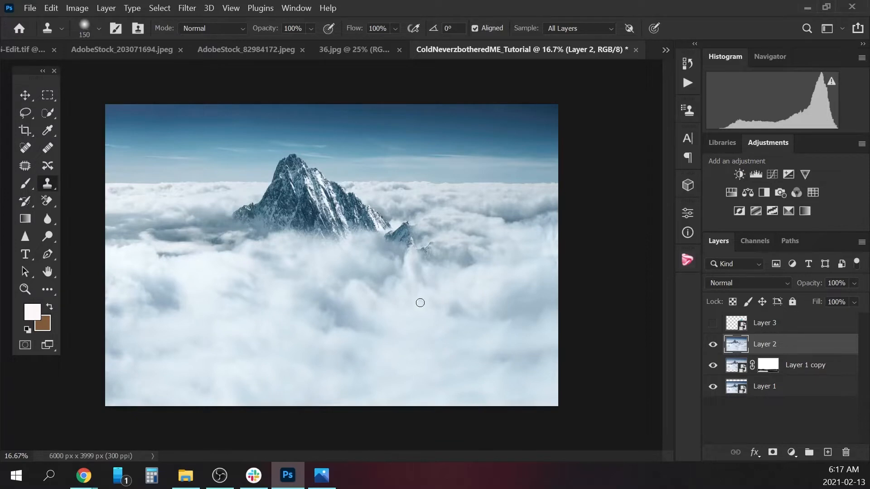
key("alt")
left_click(411, 308, "alt")
mouse_move(433, 250)
left_mouse_down()
mouse_move(421, 260)
mouse_move(468, 252)
mouse_move(465, 261)
mouse_move(429, 250)
mouse_move(403, 239)
mouse_move(410, 227)
mouse_move(403, 259)
left_mouse_up()
Clone clouds over the last rock remnant at the large mountain's right foot, using a 200 px Clone Stamp.
key("]")
key("]")
key("]")
key("]")
key("]")
key("]")
key("p")
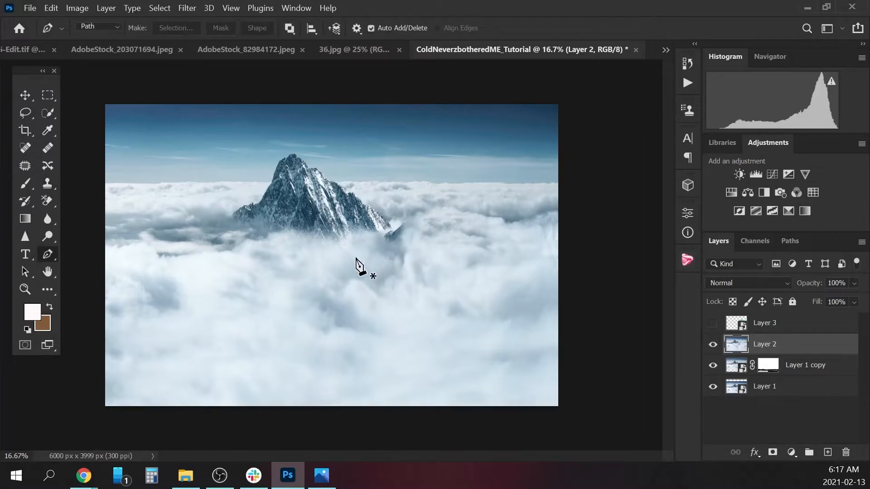
left_click(52, 184)
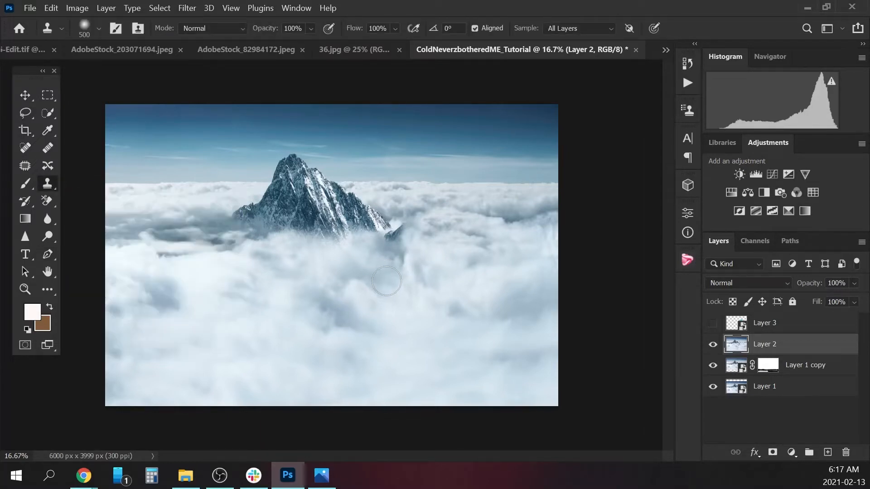
key("bracketleft")
key("bracketleft")
key("bracketleft")
key("bracketleft")
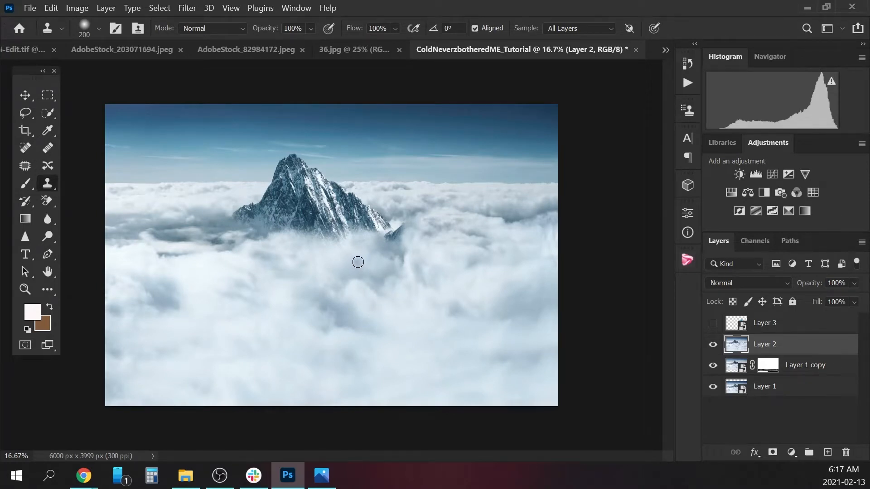
left_click(348, 273, "alt")
mouse_move(387, 242)
left_mouse_down()
mouse_move(406, 224)
mouse_move(393, 242)
mouse_move(421, 228)
mouse_move(394, 225)
mouse_move(403, 226)
left_mouse_up()
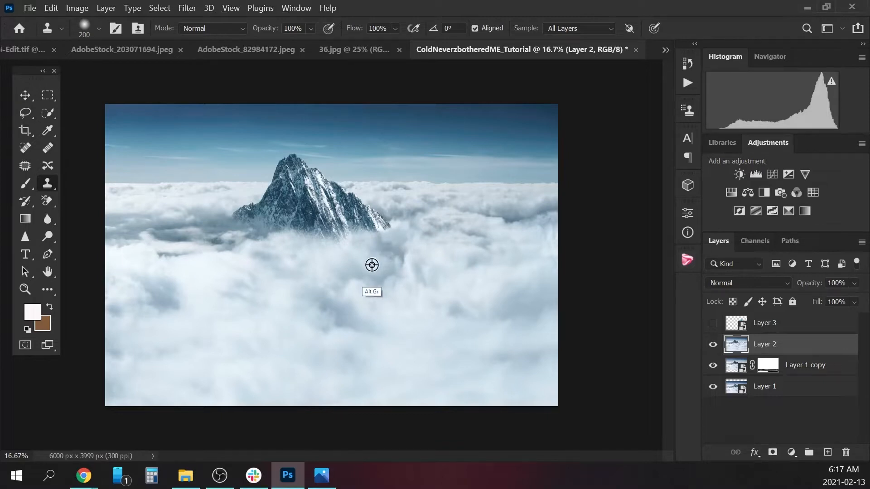
mouse_move(387, 237)
left_mouse_down()
mouse_move(396, 248)
mouse_move(383, 237)
mouse_move(400, 239)
left_mouse_up()
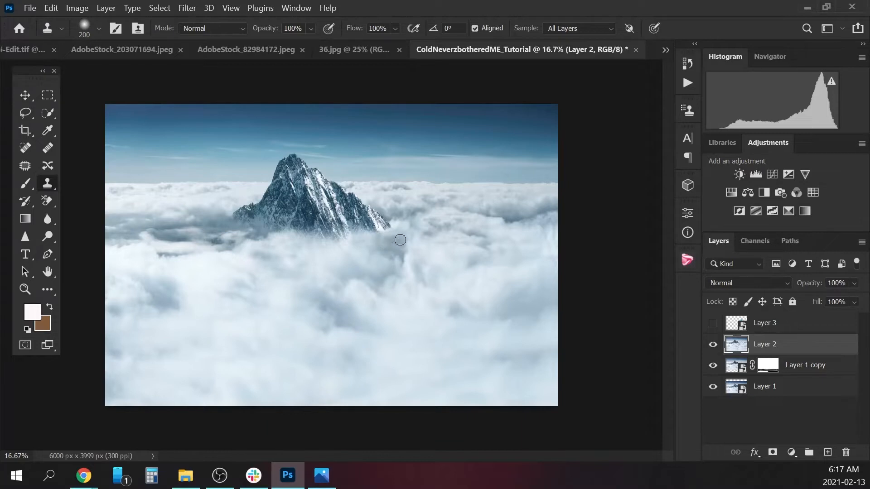
Show the castle layer again and toggle Layer 2 off and on to compare the retouched background.
left_click(713, 323)
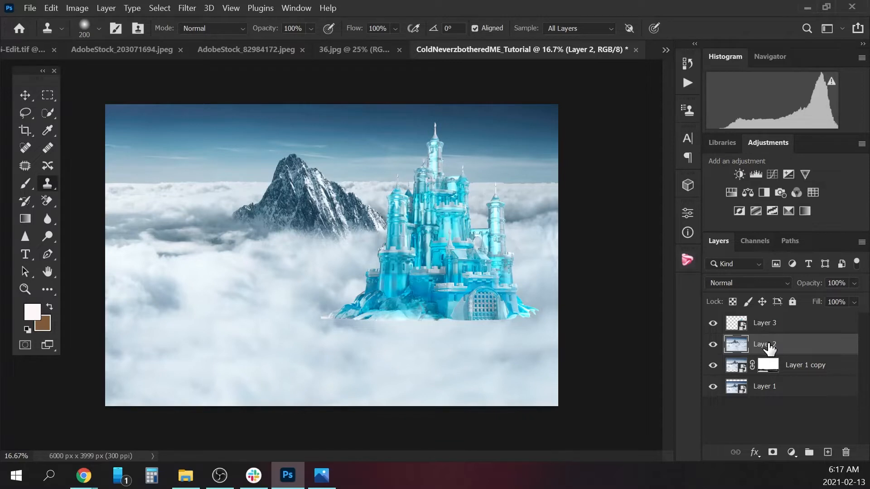
left_click(712, 345)
left_click(712, 345)
Apply a Gaussian Blur with a radius of 9 pixels to the background on Layer 2.
left_click(185, 9)
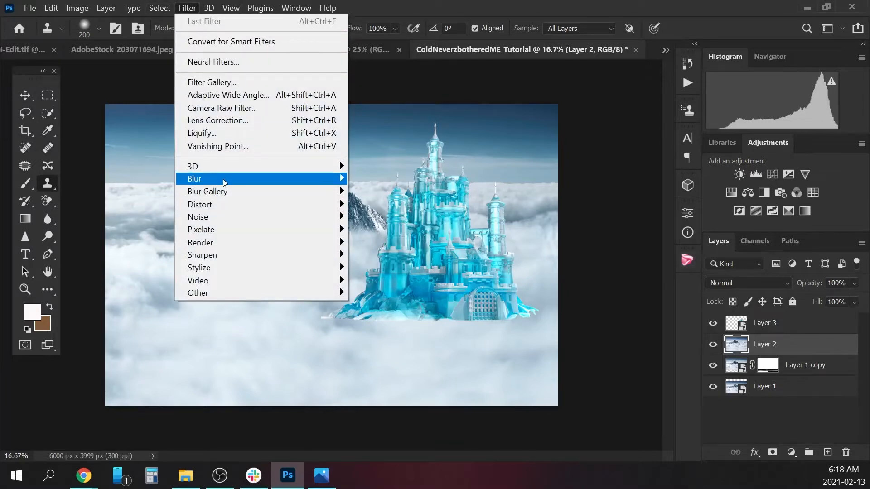
mouse_move(318, 181)
left_click(385, 230)
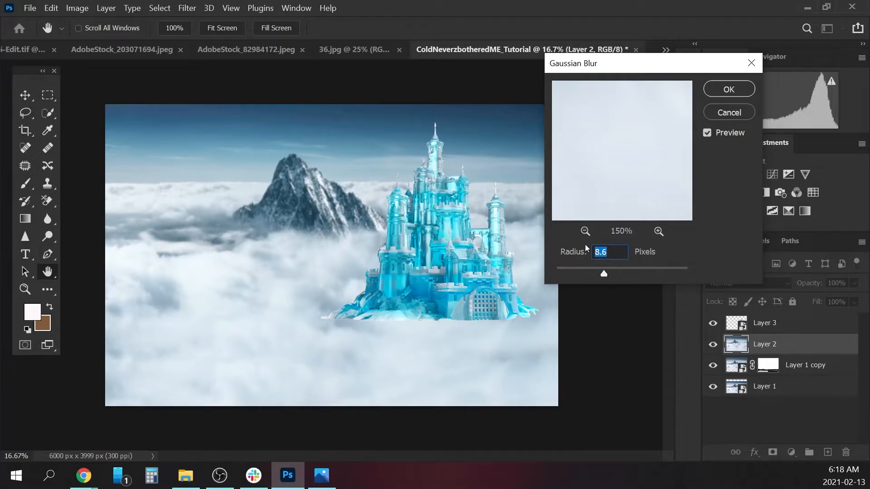
type("9")
left_click(730, 91)
Apply a Gaussian Blur with a radius of 5 pixels to the castle on Layer 3.
left_click(784, 323)
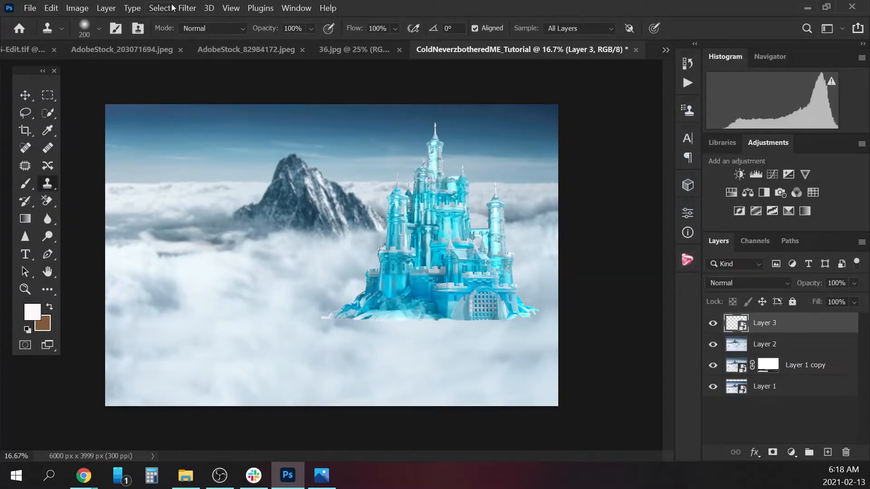
left_click(189, 9)
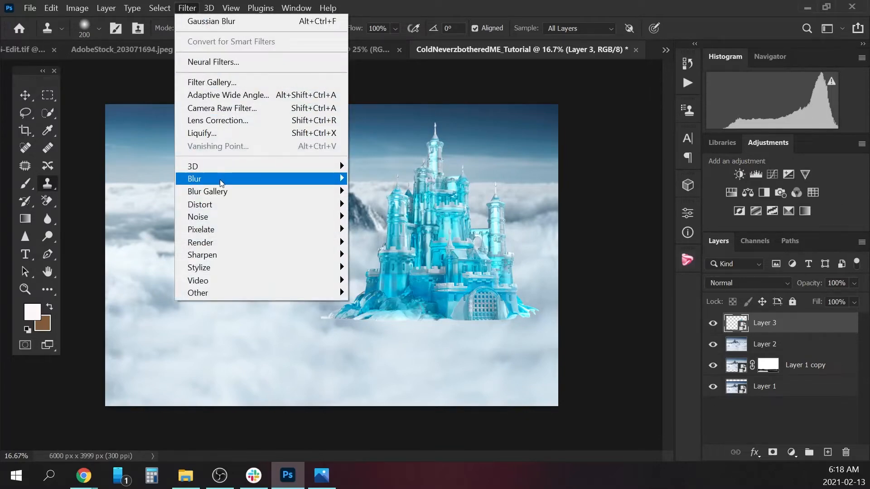
mouse_move(226, 179)
left_click(406, 230)
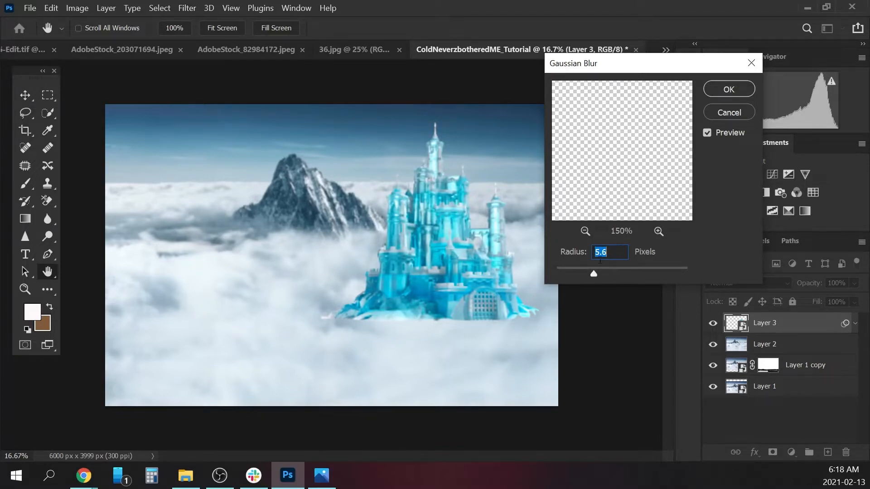
type("5")
left_click(735, 89)
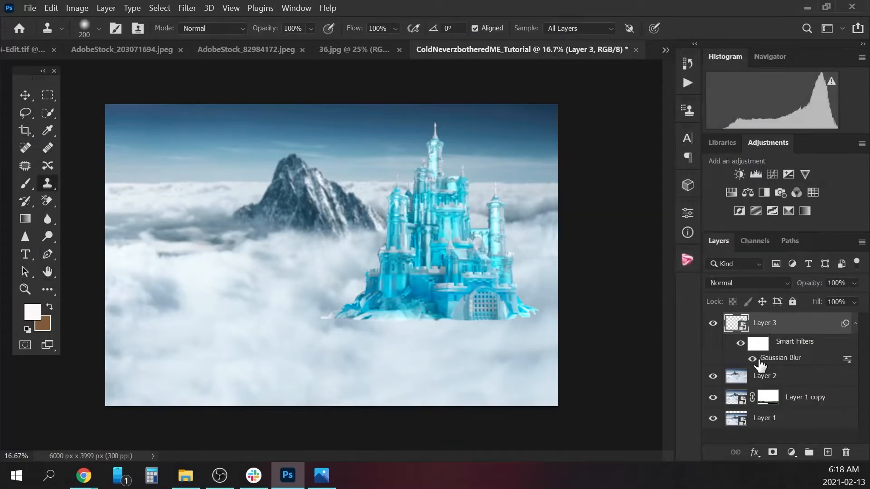
Add a layer mask to the castle layer and paint black along the castle's base at 100% opacity to hide its lower edge.
left_click(772, 453)
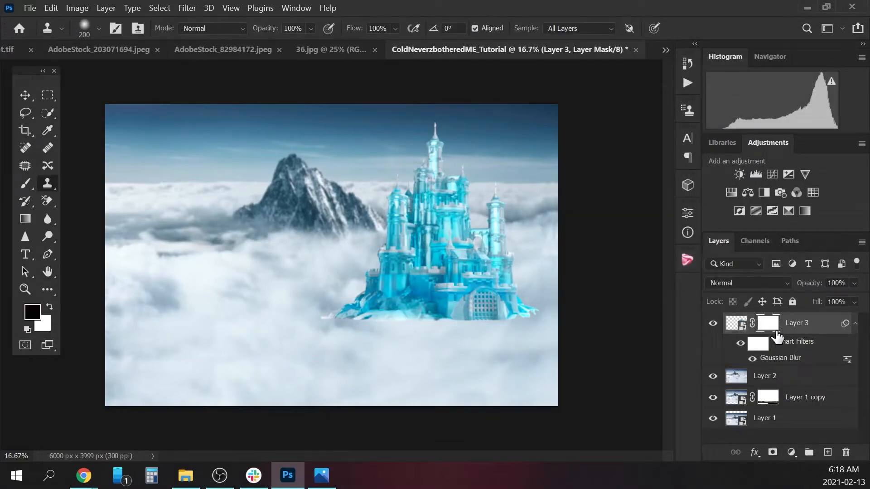
left_click(25, 183)
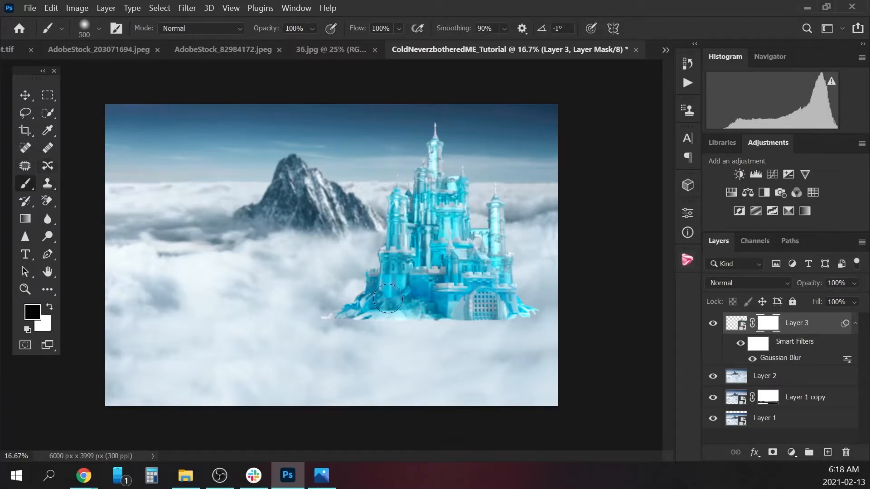
key("bracketright")
key("bracketright")
key("bracketright")
key("bracketright")
mouse_move(339, 325)
left_mouse_down()
mouse_move(399, 349)
mouse_move(354, 352)
mouse_move(379, 360)
mouse_move(356, 346)
mouse_move(354, 324)
mouse_move(333, 313)
mouse_move(343, 326)
mouse_move(403, 340)
mouse_move(371, 332)
mouse_move(423, 339)
mouse_move(512, 329)
mouse_move(542, 299)
mouse_move(533, 277)
mouse_move(537, 295)
mouse_move(553, 264)
mouse_move(502, 344)
mouse_move(515, 320)
mouse_move(447, 323)
left_mouse_up()
Fade the castle's lower edge into the clouds on the mask with a 300 px black brush at 50% opacity.
key("bracketleft")
key("bracketleft")
key("bracketleft")
key("bracketleft")
key("bracketleft")
key("bracketleft")
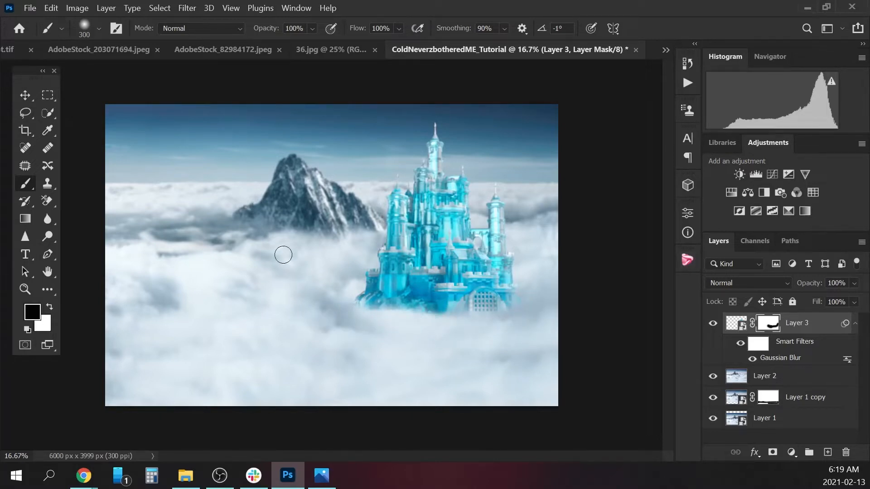
left_click(316, 29)
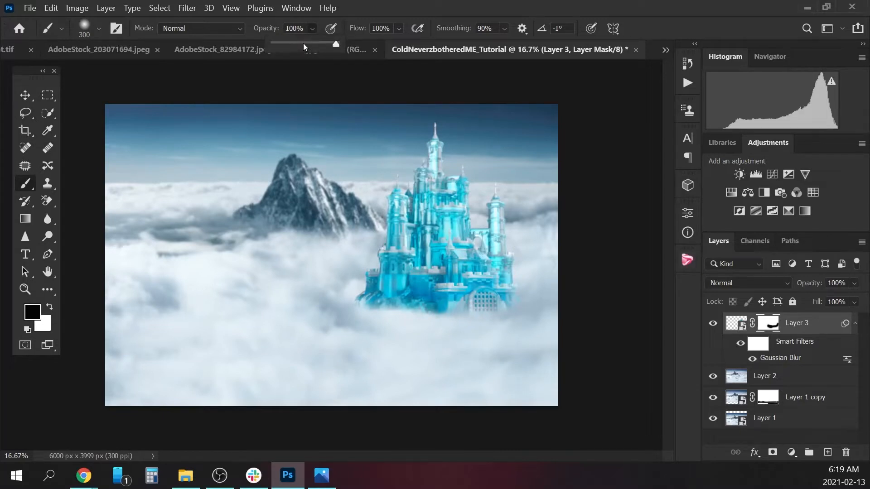
left_click(304, 42)
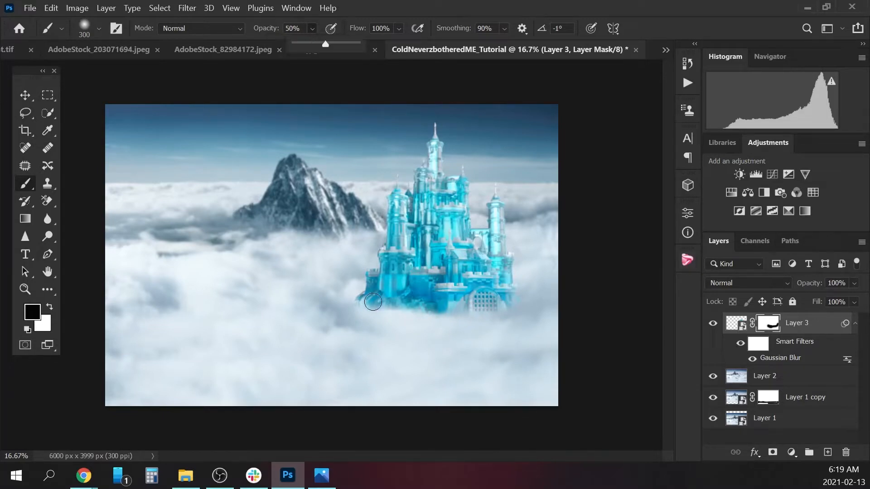
mouse_move(357, 302)
left_mouse_down()
mouse_move(472, 307)
mouse_move(514, 300)
mouse_move(542, 285)
left_mouse_up()
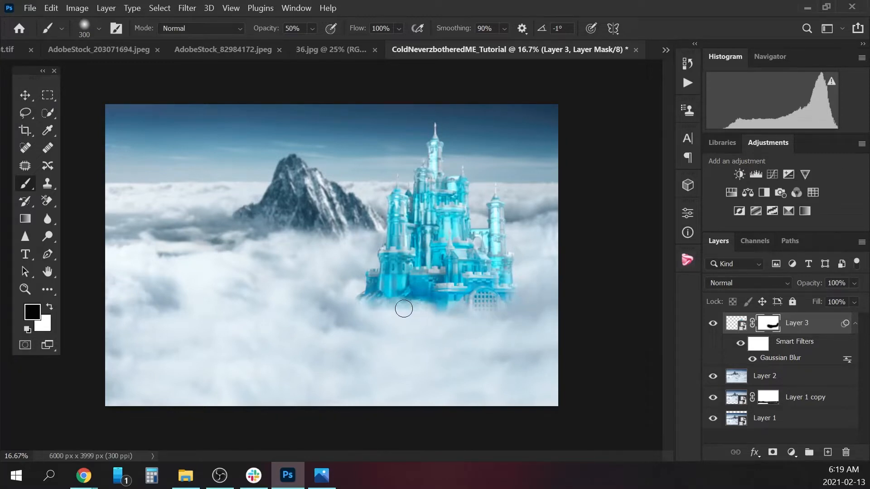
mouse_move(403, 308)
left_mouse_down()
mouse_move(335, 305)
mouse_move(355, 290)
left_mouse_up()
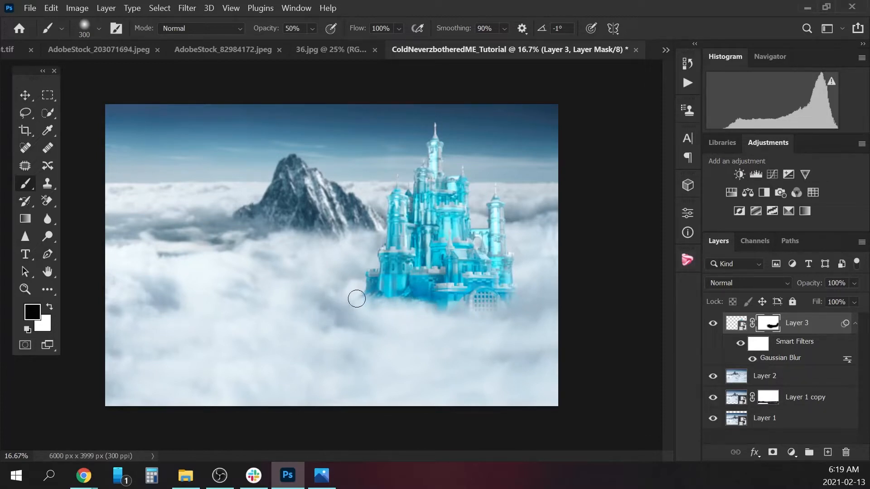
Soften the whole castle base further on the mask with a 600 px black brush at 50% opacity.
key("bracketright")
key("bracketright")
key("bracketright")
mouse_move(367, 298)
left_mouse_down()
mouse_move(402, 295)
mouse_move(458, 311)
mouse_move(523, 303)
left_mouse_up()
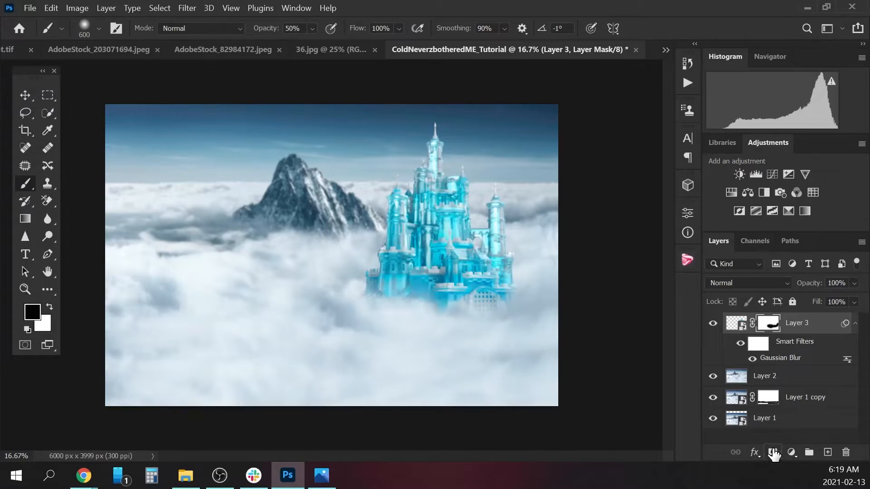
Add a Color Balance adjustment layer above the castle and clip it to Layer 3.
left_click(789, 452)
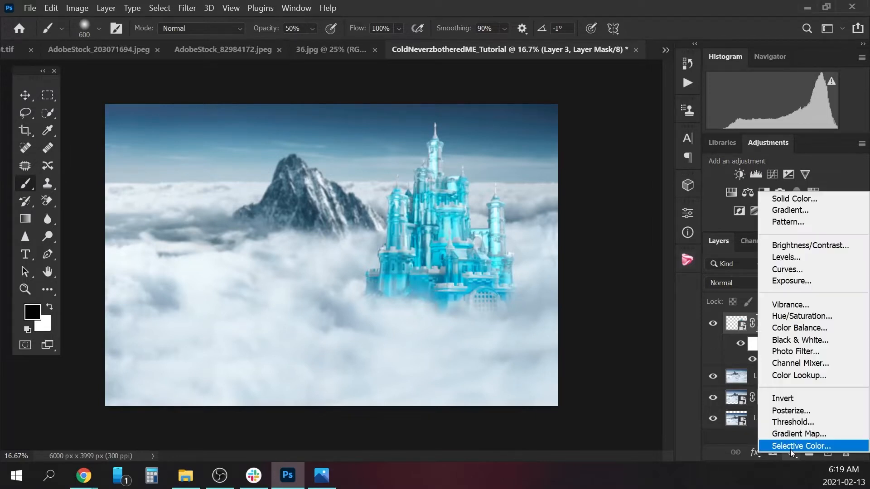
left_click(810, 332)
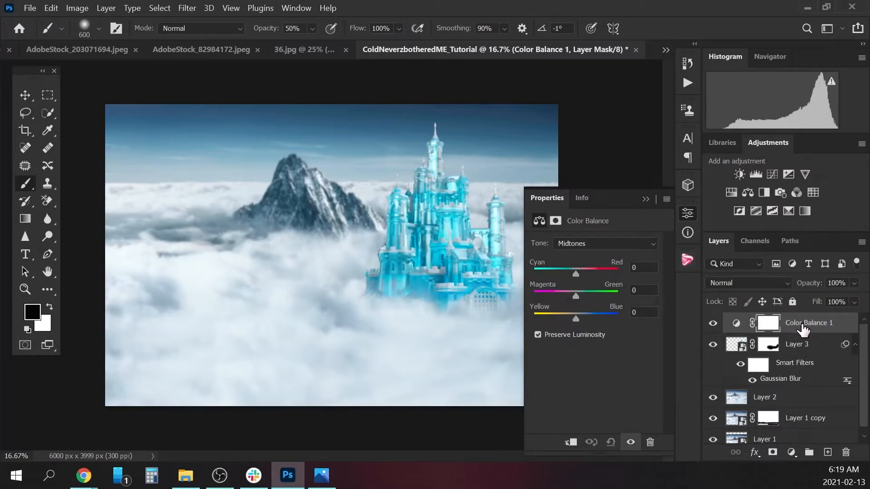
right_click(802, 324)
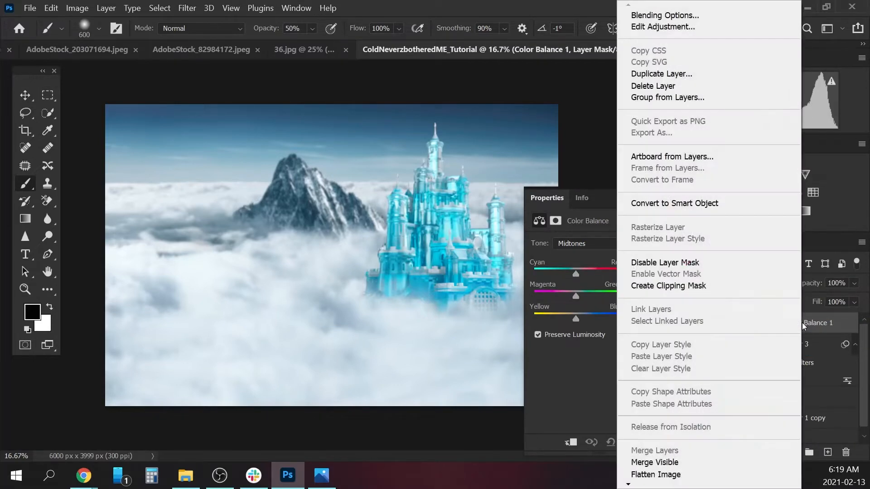
left_click(674, 286)
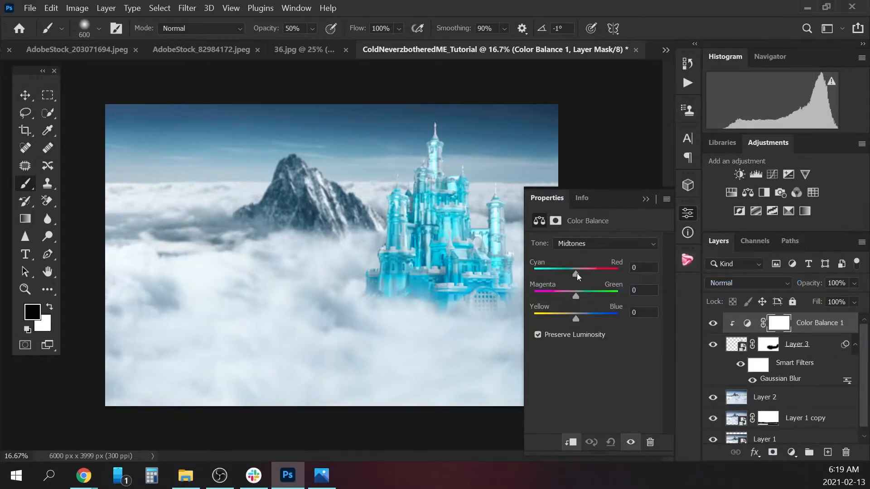
Set the castle's Color Balance midtones to +9 Cyan/Red and +33 Yellow/Blue, and toggle the adjustment to compare.
left_click_drag(575, 273, 580, 276)
left_click_drag(574, 318, 588, 320)
left_click(713, 323)
left_click(713, 323)
left_click(591, 245)
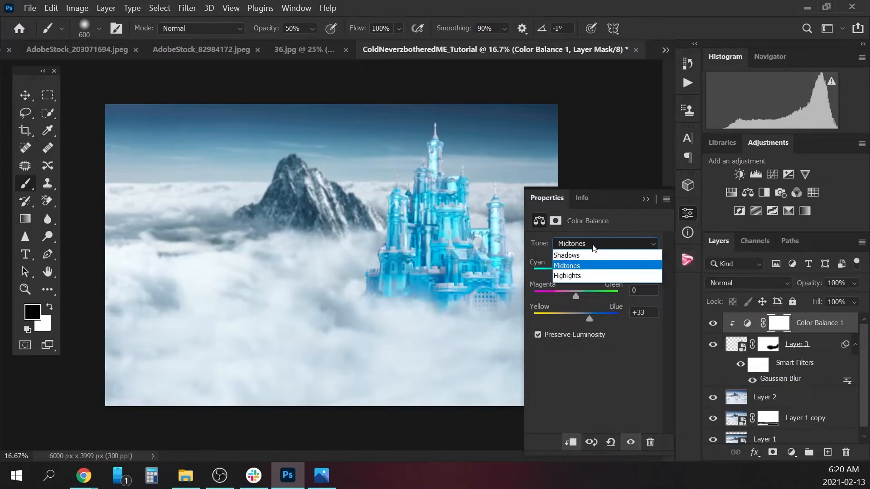
left_click(593, 247)
Add a Vibrance adjustment clipped to the castle with Saturation at -34, and toggle it to compare.
left_click(791, 452)
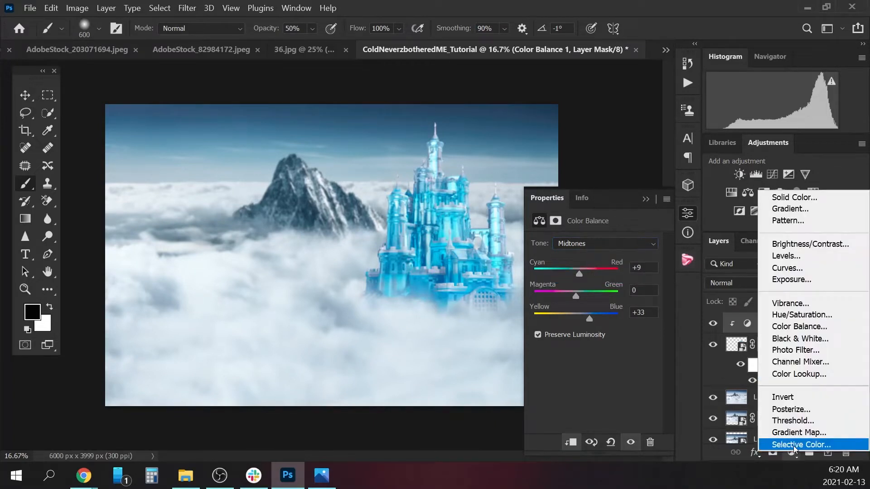
left_click(811, 302)
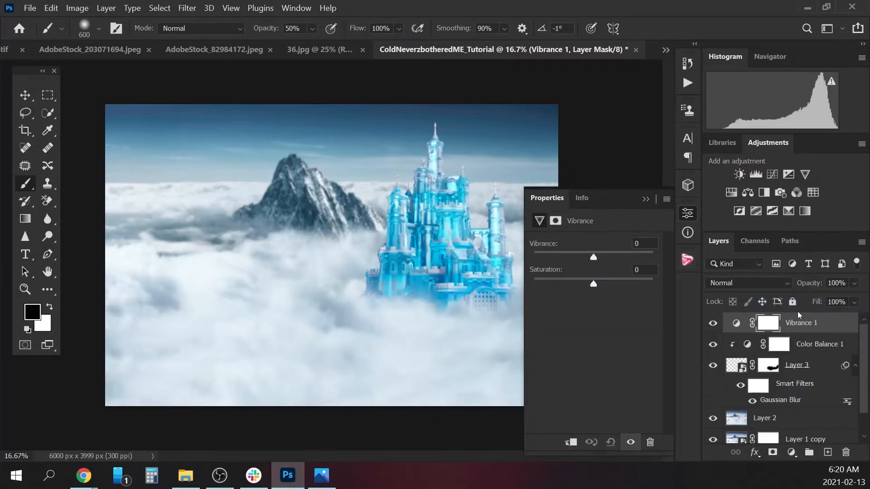
right_click(801, 326)
left_click(692, 284)
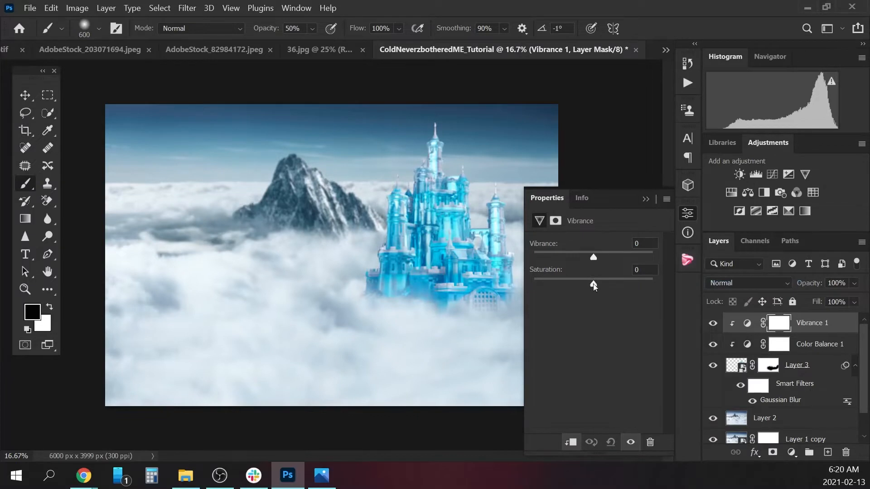
left_click_drag(593, 285, 573, 289)
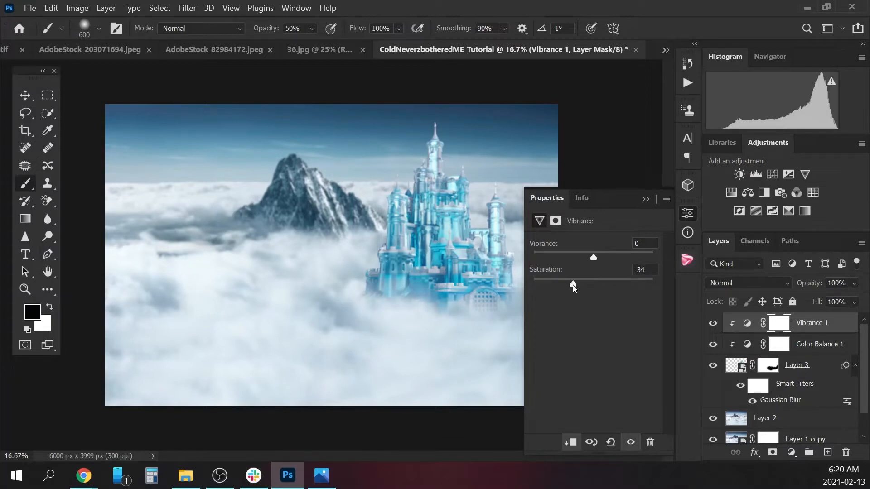
left_click(645, 199)
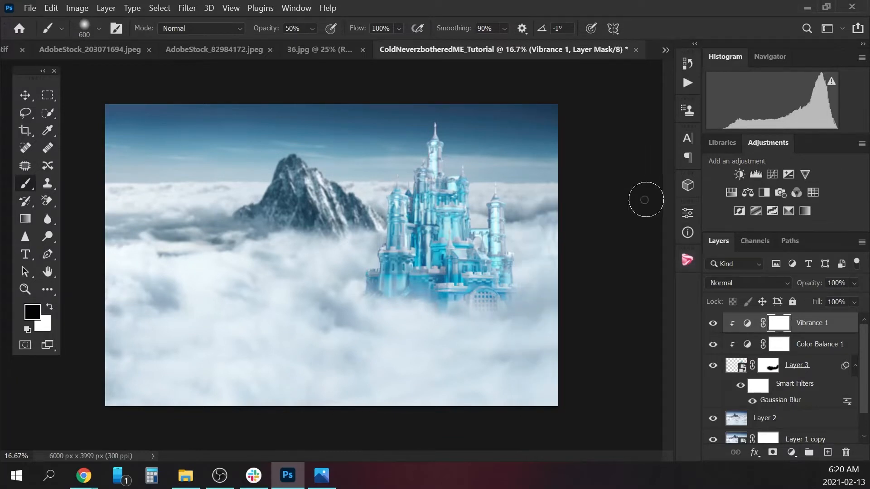
left_click(713, 324)
left_click(712, 323)
Close the castle source image AdobeStock_82984172.jpeg without saving its changes.
left_click(223, 47)
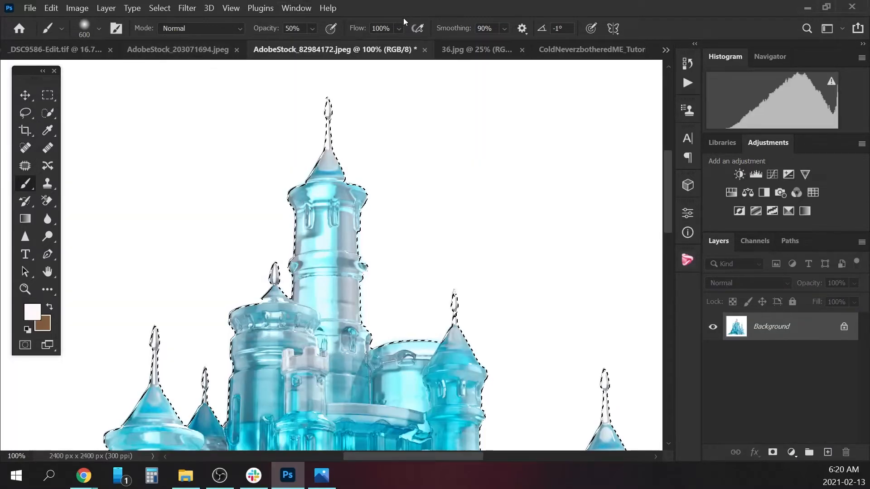
left_click(424, 49)
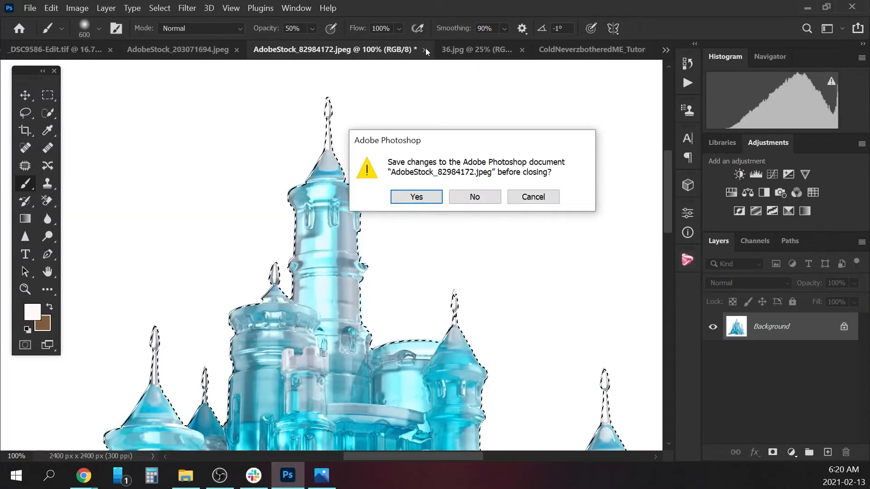
left_click(474, 196)
Select the rock in AdobeStock_203071694.jpeg with Select Subject and feather the selection by 1 pixel.
left_click(181, 47)
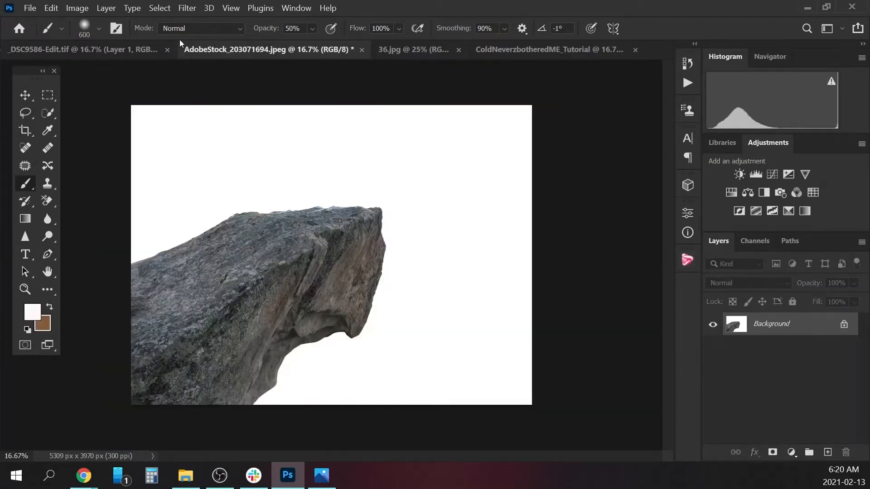
left_click(48, 113)
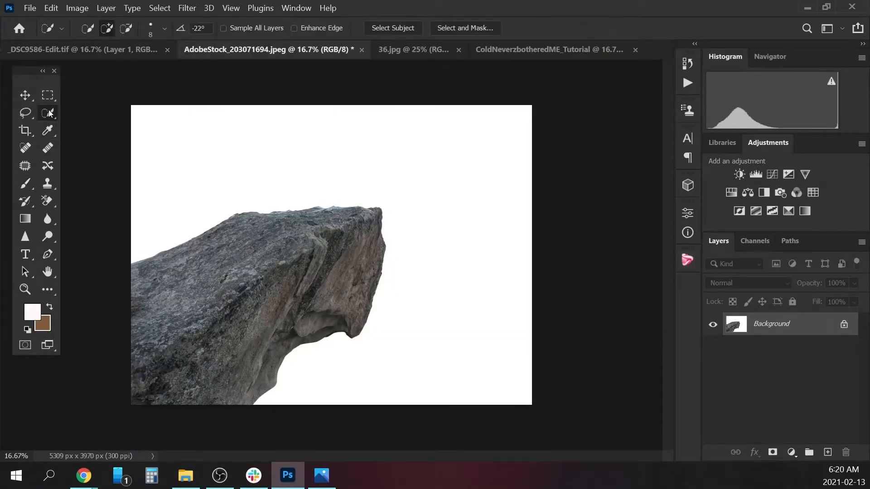
left_click(393, 26)
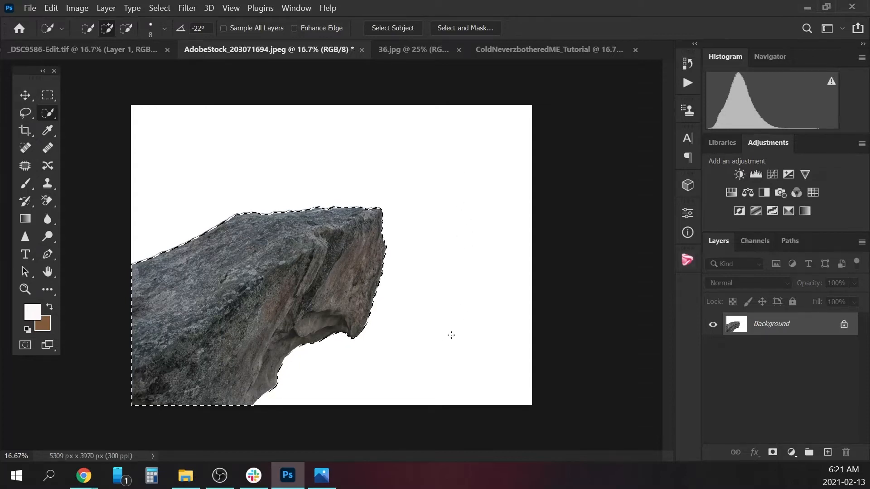
left_click(159, 9)
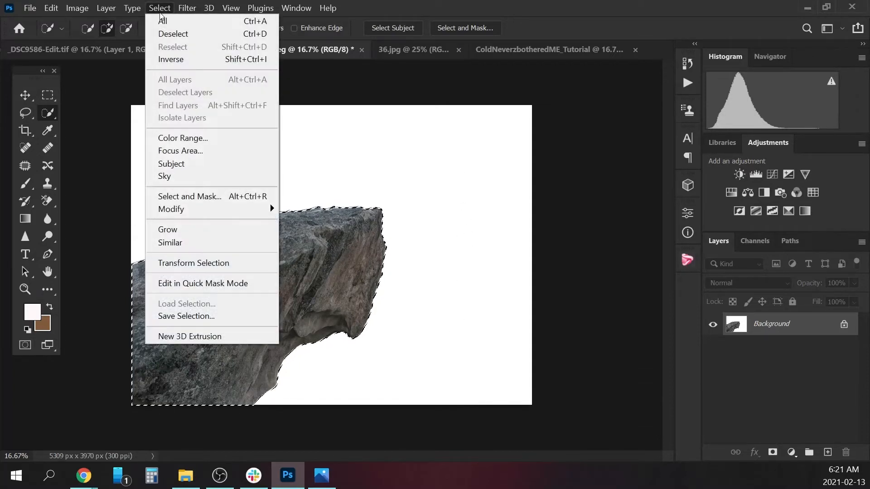
mouse_move(226, 209)
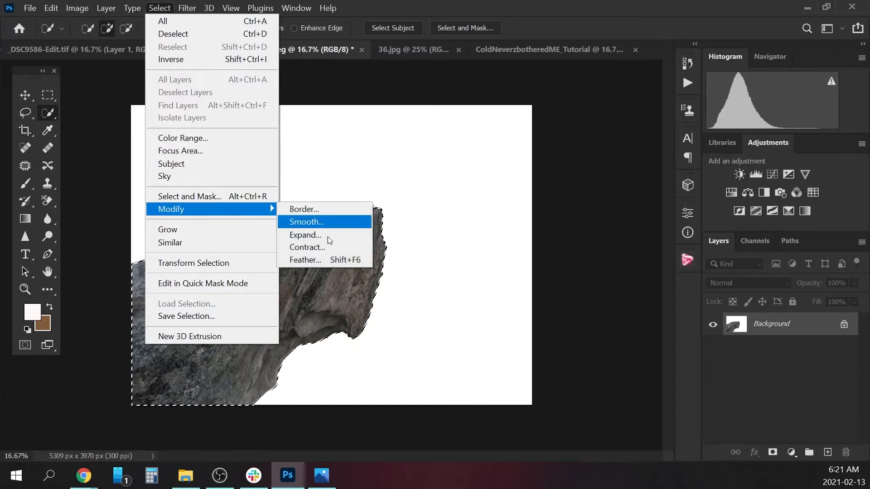
left_click(316, 260)
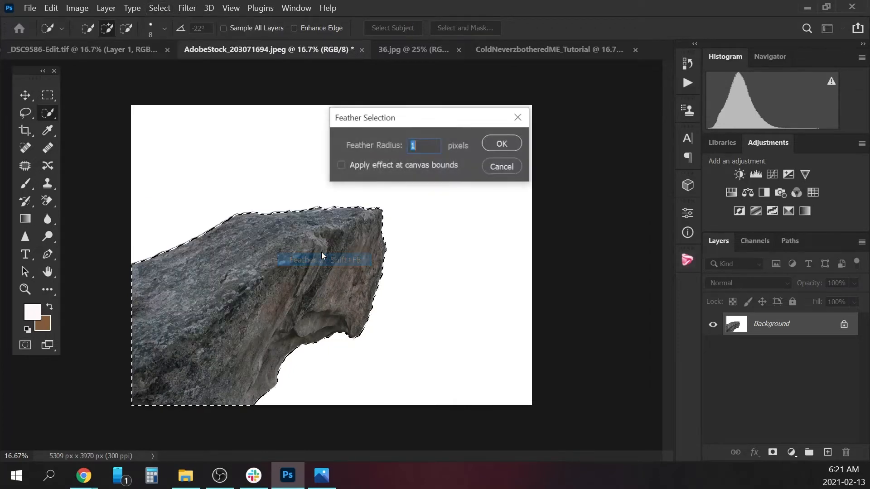
left_click(500, 145)
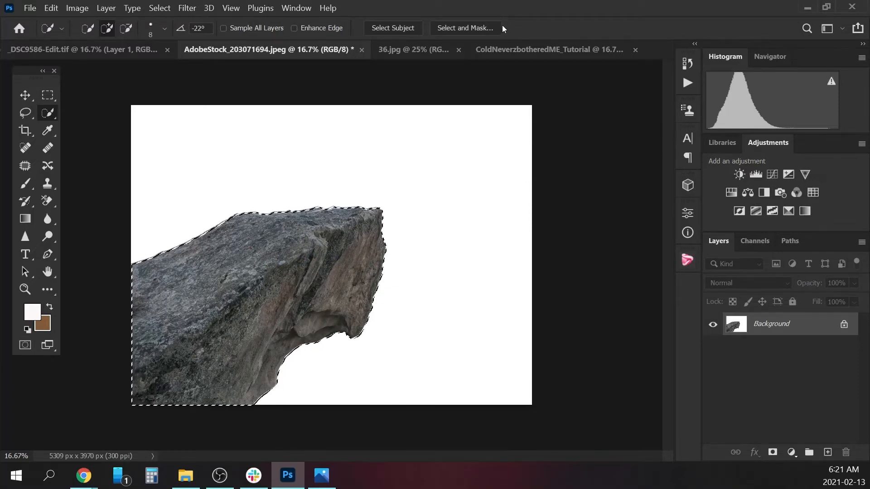
Paste the selected rock into the ColdNeverzbotheredME_Tutorial composite and move it to the canvas's lower-left corner.
left_click(532, 48)
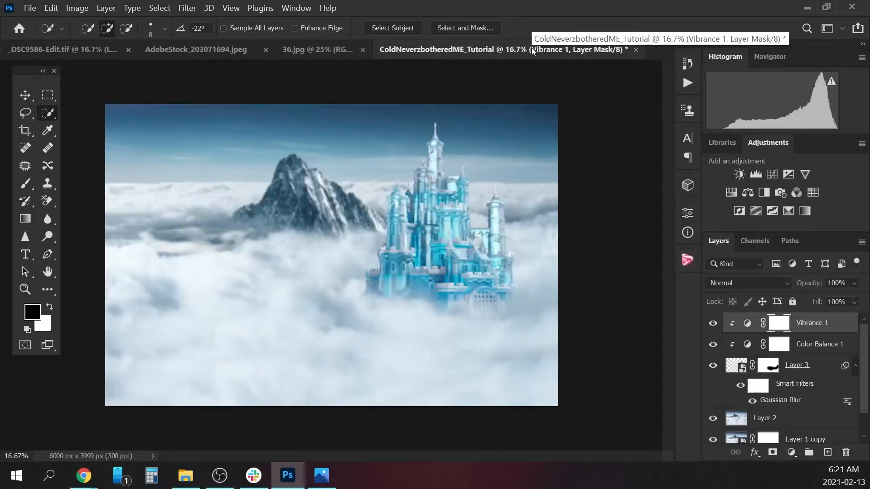
key("ctrl+v")
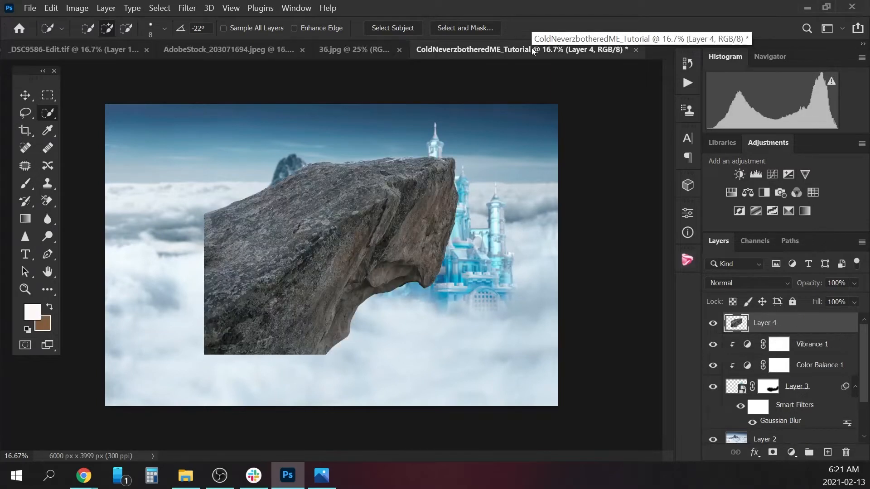
key("v")
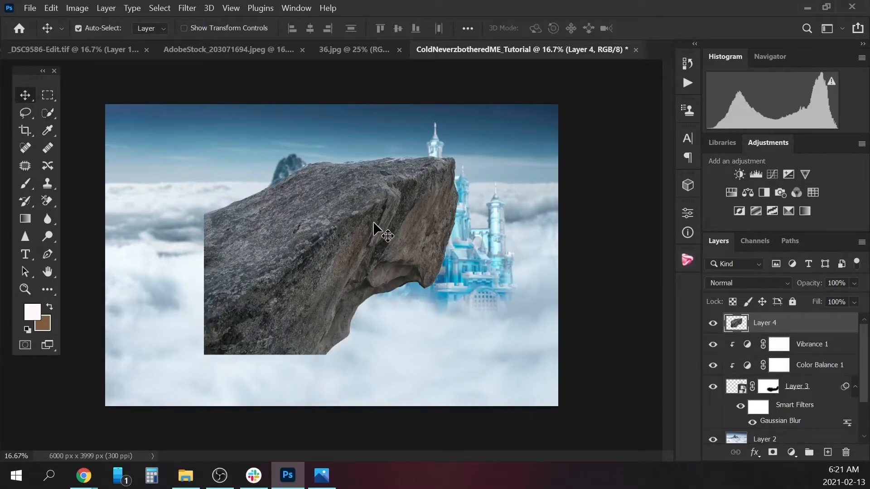
left_click_drag(373, 223, 266, 356)
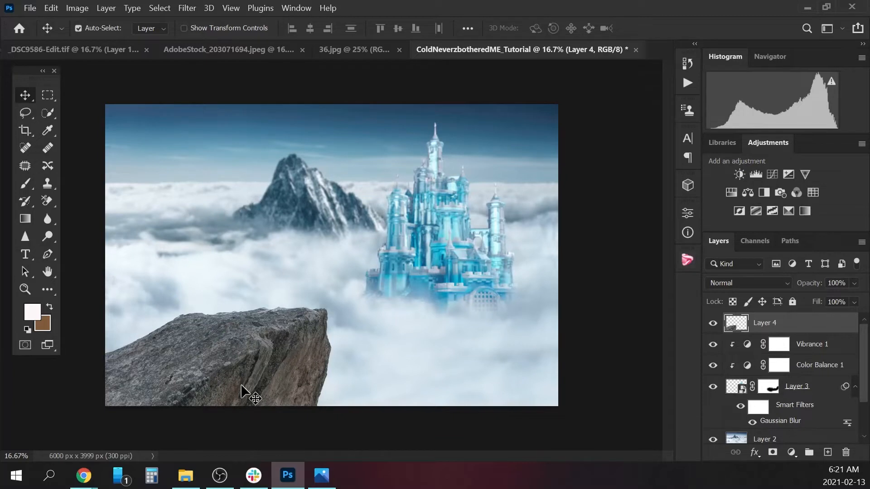
Add a Selective Color adjustment above the rock layer and set its Yellows to Yellow -100% and Black +100%.
left_click(791, 452)
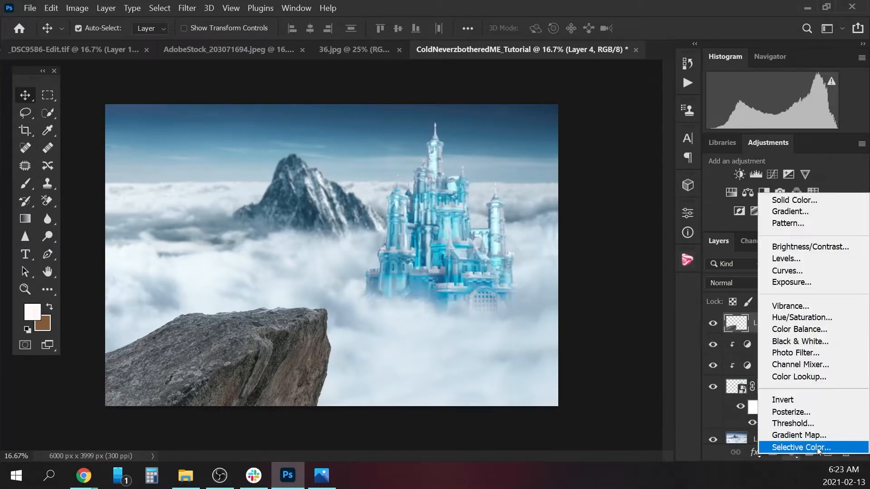
left_click(801, 447)
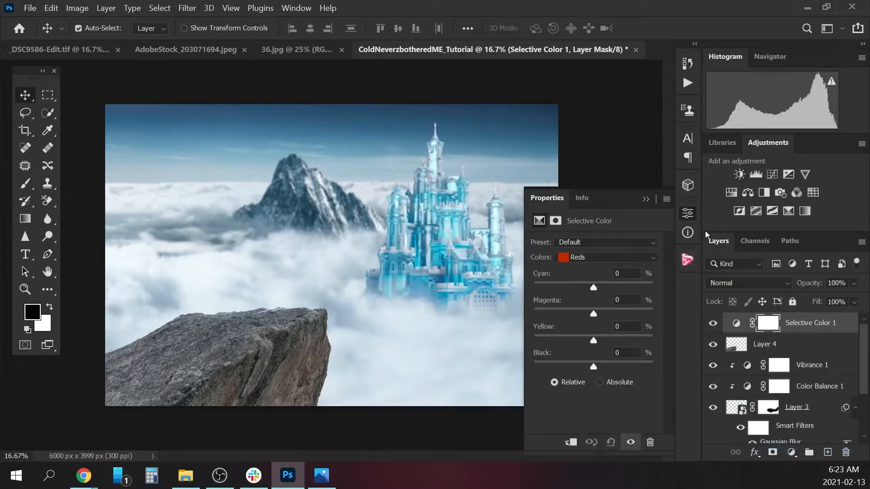
left_click(626, 260)
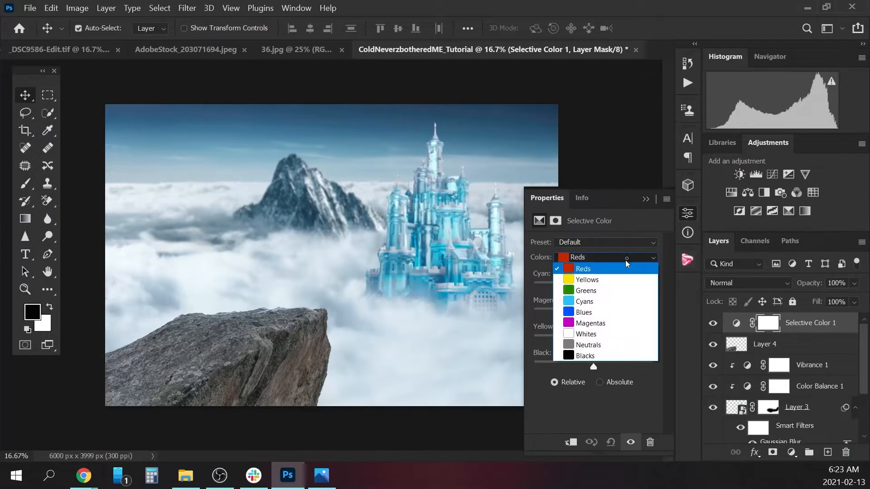
left_click(606, 279)
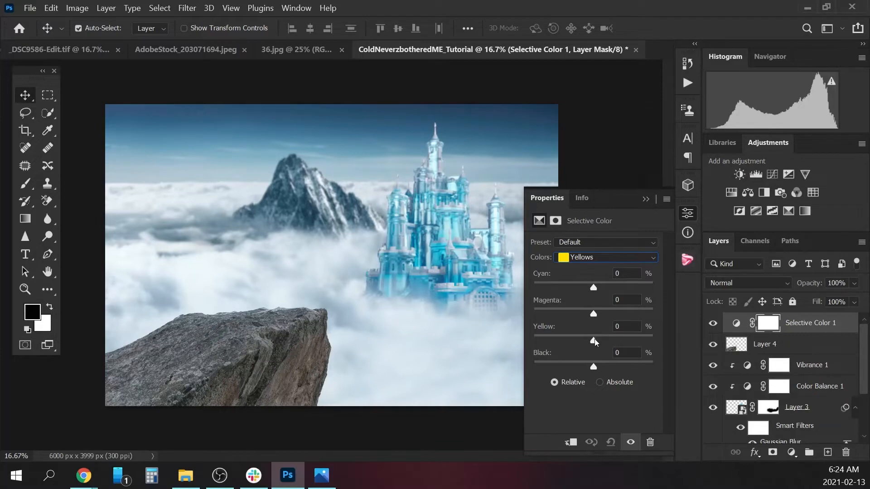
left_click_drag(595, 338, 501, 343)
left_click_drag(594, 340, 520, 333)
left_click_drag(592, 366, 662, 376)
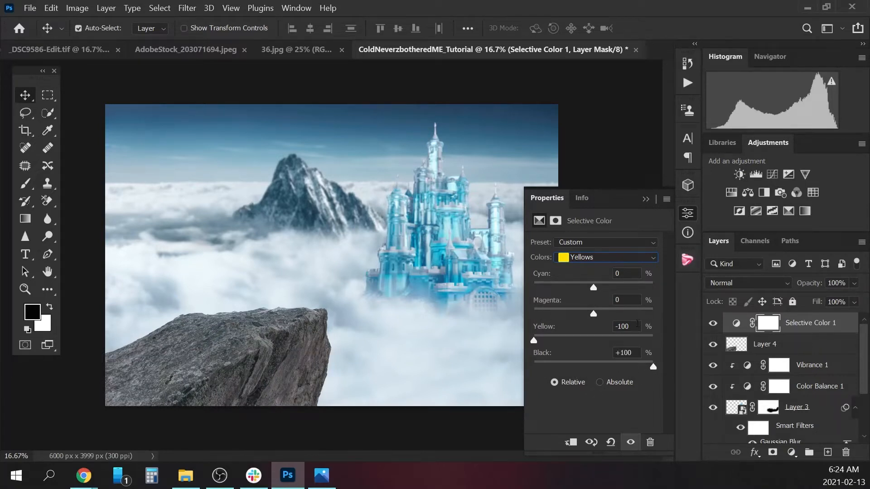
Set the Blacks range of the Selective Color adjustment to Yellow -11% and Black +8%.
left_click(626, 257)
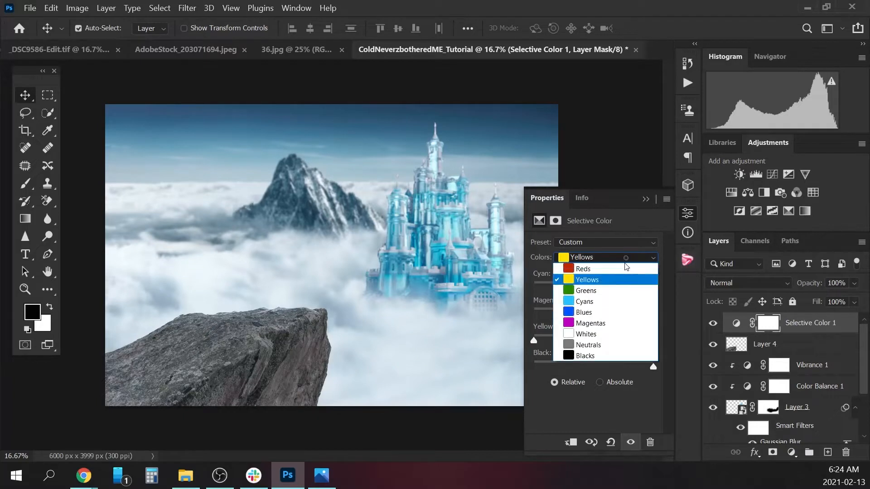
left_click(602, 356)
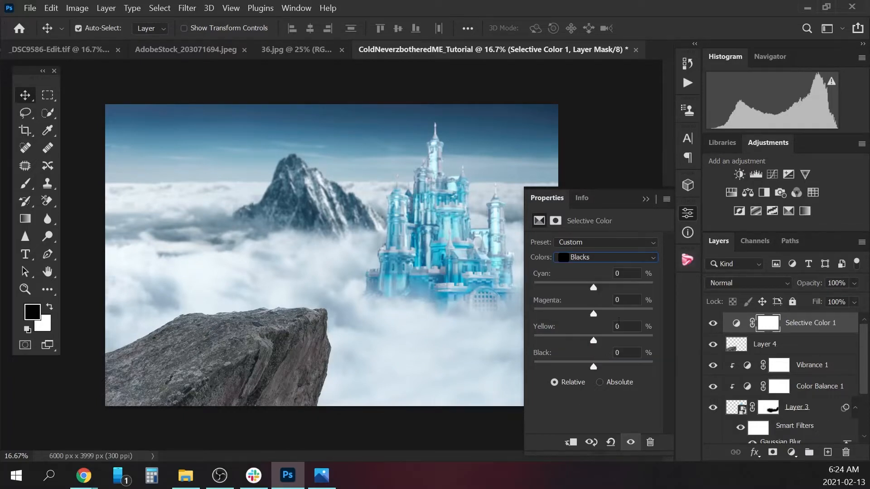
mouse_move(594, 341)
left_mouse_down()
mouse_move(572, 343)
mouse_move(605, 351)
mouse_move(586, 349)
mouse_move(589, 356)
mouse_move(586, 343)
left_mouse_up()
mouse_move(593, 366)
left_mouse_down()
mouse_move(583, 368)
mouse_move(603, 371)
mouse_move(596, 368)
left_mouse_up()
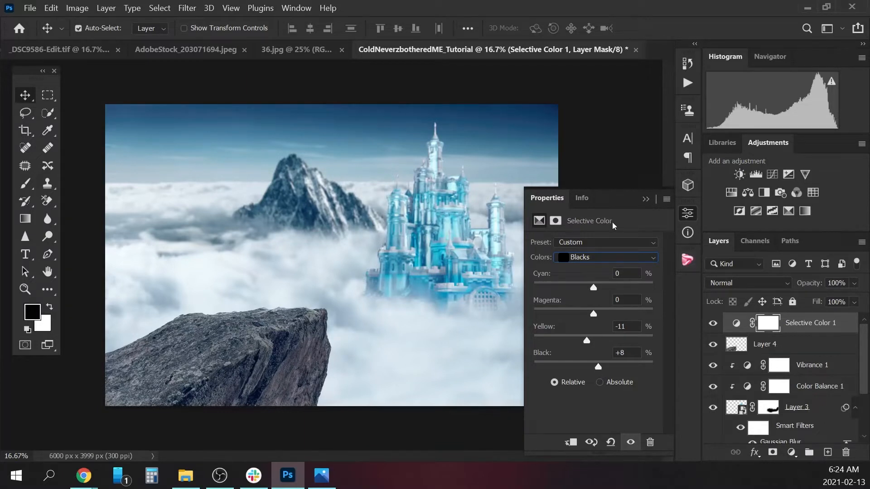
Adjust further color ranges of the Selective Color adjustment, setting Black to -57% in the Whites.
left_click(609, 258)
left_click(604, 277)
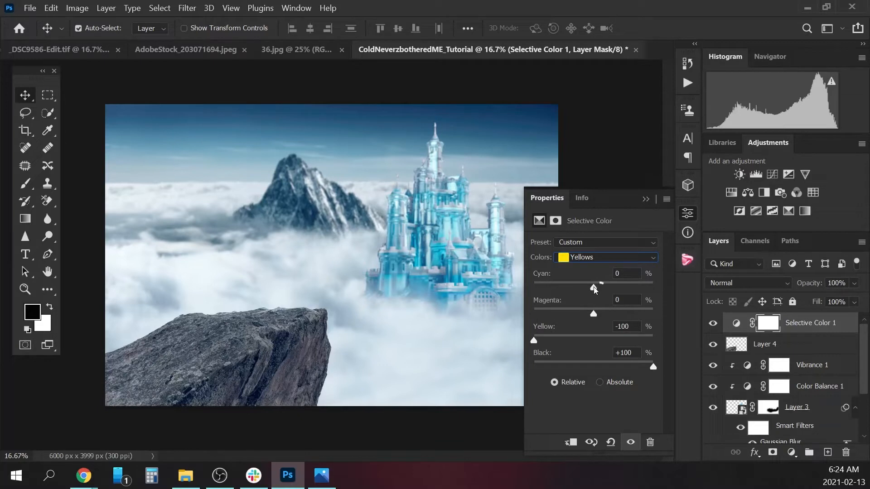
mouse_move(612, 292)
left_mouse_down()
mouse_move(625, 295)
mouse_move(530, 295)
mouse_move(615, 299)
left_mouse_up()
left_click(610, 258)
left_click(604, 296)
left_click_drag(593, 287, 610, 287)
left_click_drag(593, 339, 559, 359)
left_click(613, 258)
left_click(585, 329)
Clip the Selective Color adjustment to the rock layer and toggle its visibility to compare.
right_click(812, 325)
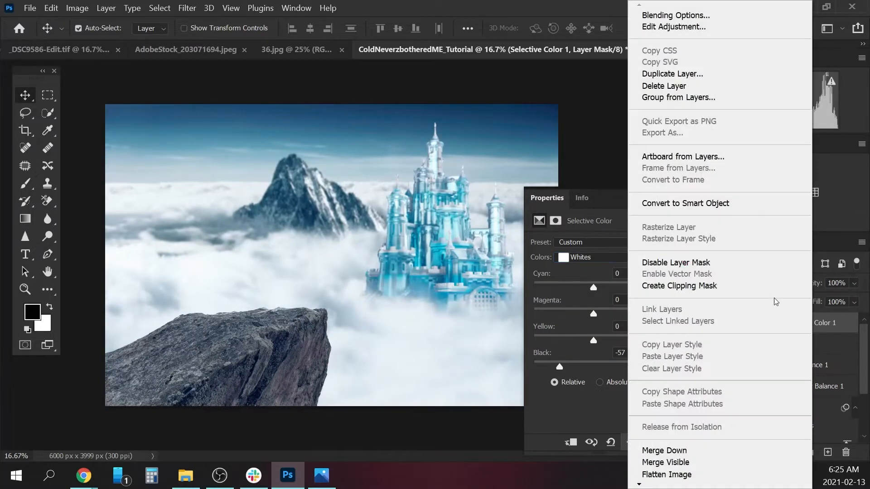
left_click(715, 285)
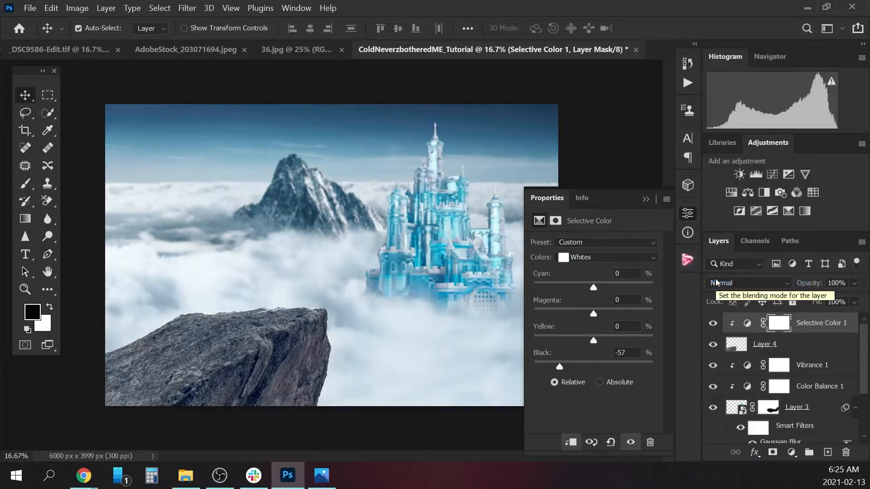
left_click(712, 324)
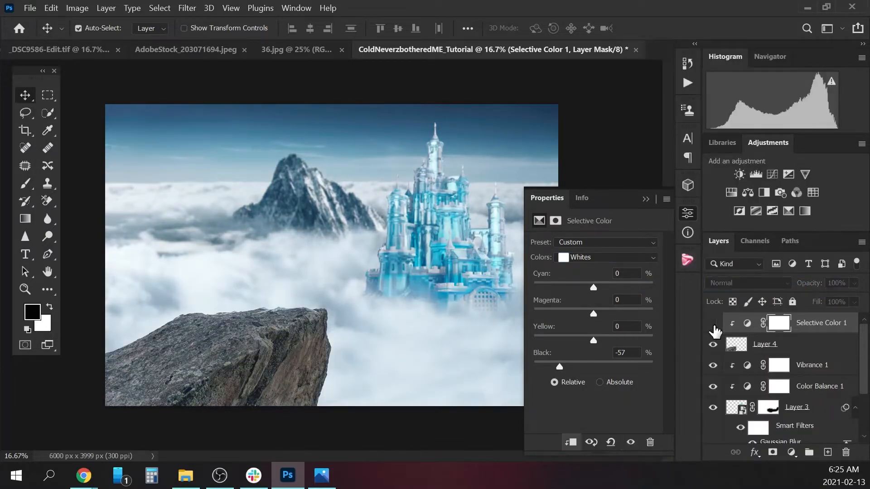
left_click(713, 323)
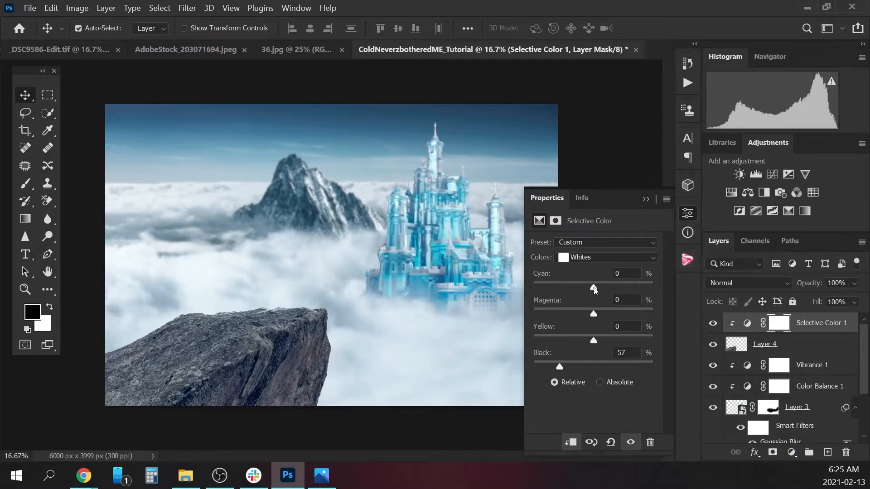
Refine the rock's Selective Color ranges, setting the Whites to Cyan -11%, Yellow +100% and Black -100%.
mouse_move(594, 288)
left_mouse_down()
mouse_move(609, 289)
mouse_move(587, 288)
mouse_move(603, 315)
mouse_move(624, 288)
mouse_move(600, 289)
left_mouse_up()
left_click(608, 257)
left_click(626, 257)
left_click(602, 310)
left_click_drag(593, 341, 652, 343)
mouse_move(594, 367)
left_mouse_down()
mouse_move(536, 368)
mouse_move(619, 369)
mouse_move(596, 369)
left_mouse_up()
left_click(608, 257)
left_click(597, 339)
left_click_drag(593, 341, 653, 343)
left_click(607, 257)
left_click(587, 334)
left_click_drag(594, 368, 520, 368)
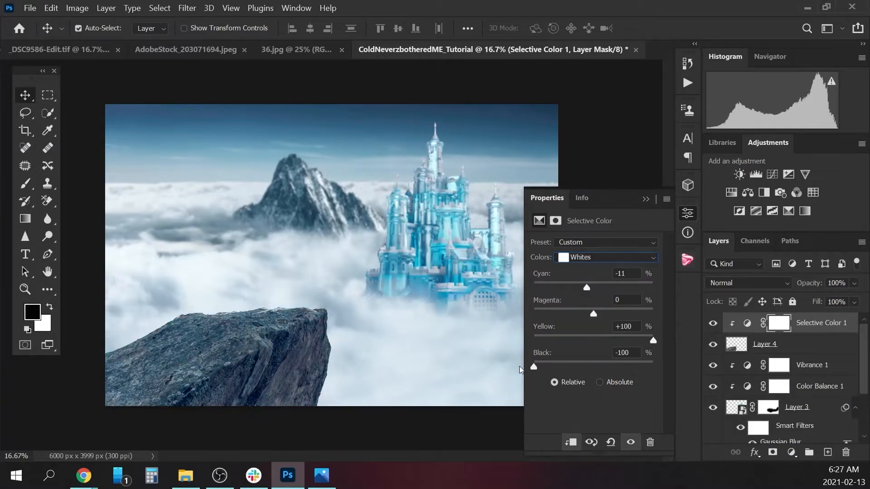
Toggle the Selective Color adjustment off and on to compare the rock's color before and after.
left_click(645, 199)
left_click(712, 324)
left_click(712, 325)
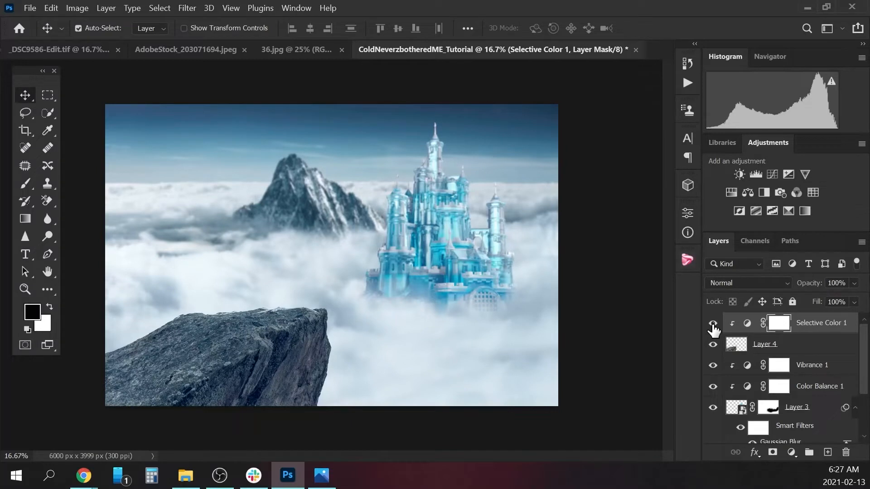
Add a Curves adjustment with the white point's input at 233 and clip it to the rock.
left_click(791, 452)
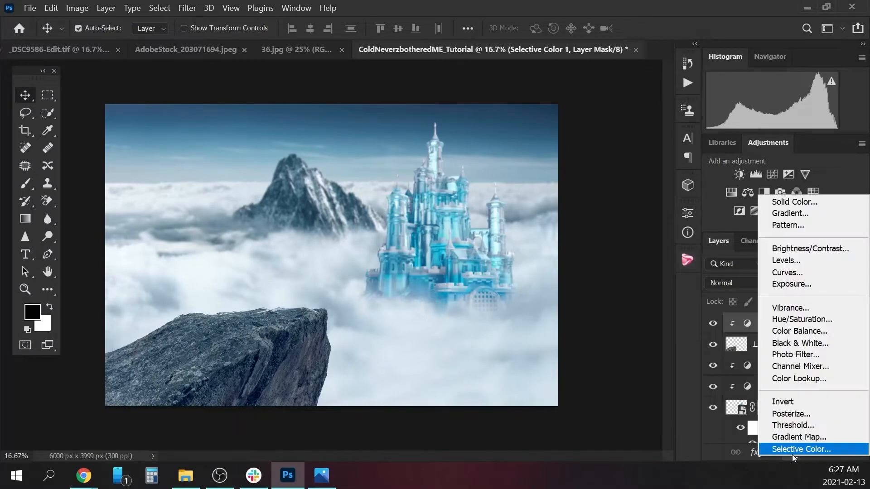
left_click(804, 273)
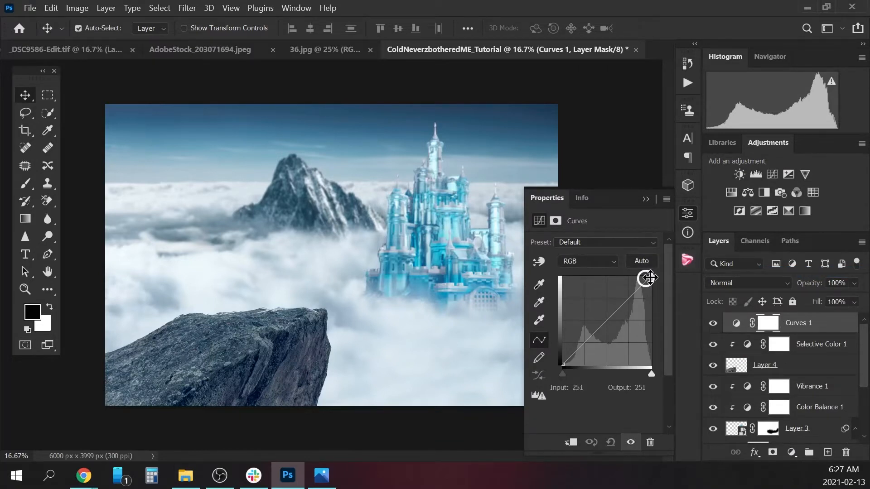
left_click_drag(648, 277, 642, 275)
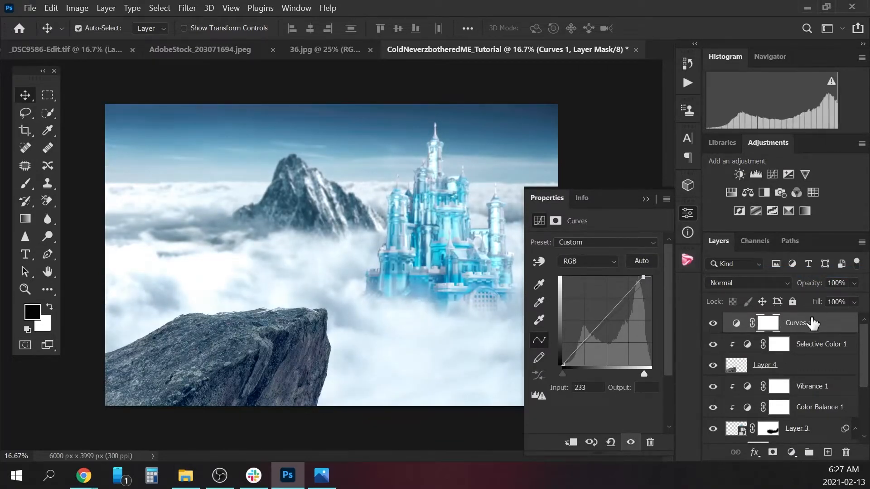
right_click(813, 323)
left_click(712, 286)
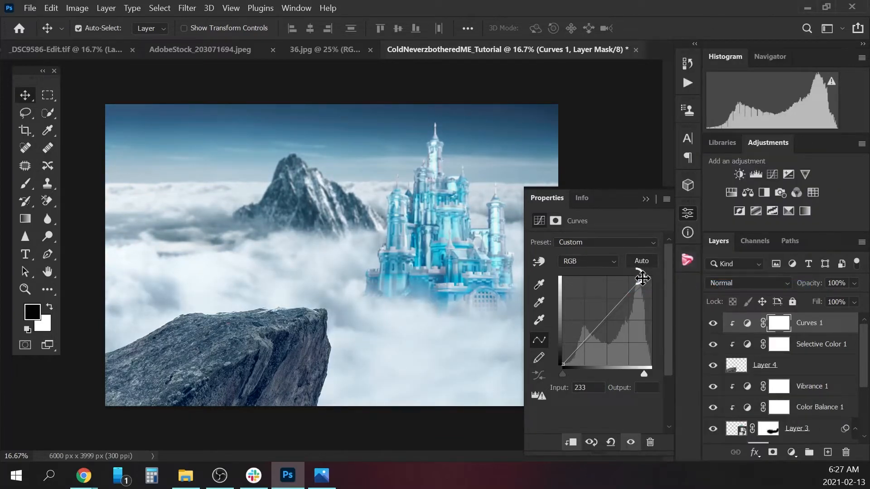
Set the Curves white point input to 219 and black point input to 14, and toggle both rock adjustments to compare.
left_click_drag(642, 278, 639, 277)
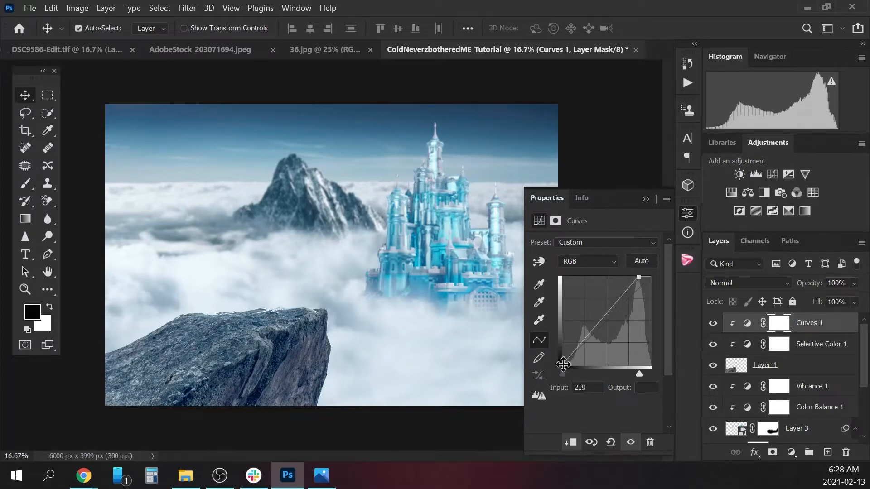
left_click_drag(563, 364, 568, 369)
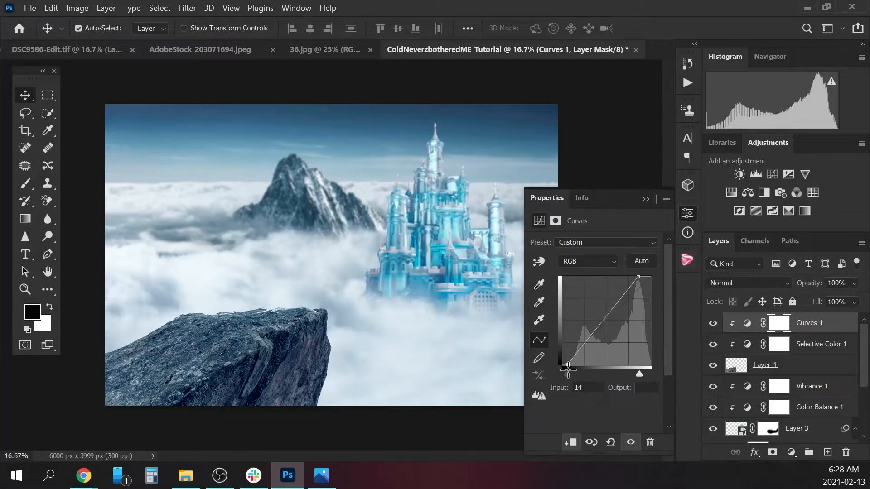
left_click(653, 202)
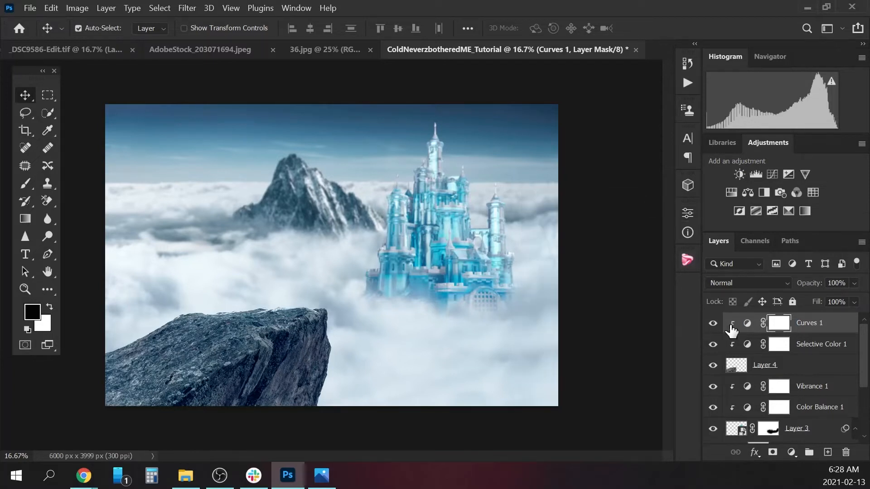
left_click(712, 323)
left_click(713, 323)
left_click(713, 344)
left_click(713, 344)
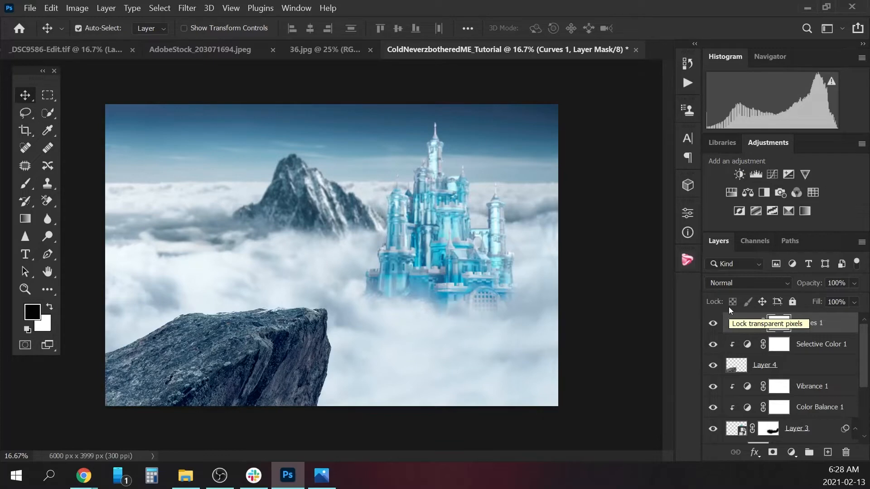
Close the rock source image AdobeStock_203071694.jpeg.
left_click(322, 53)
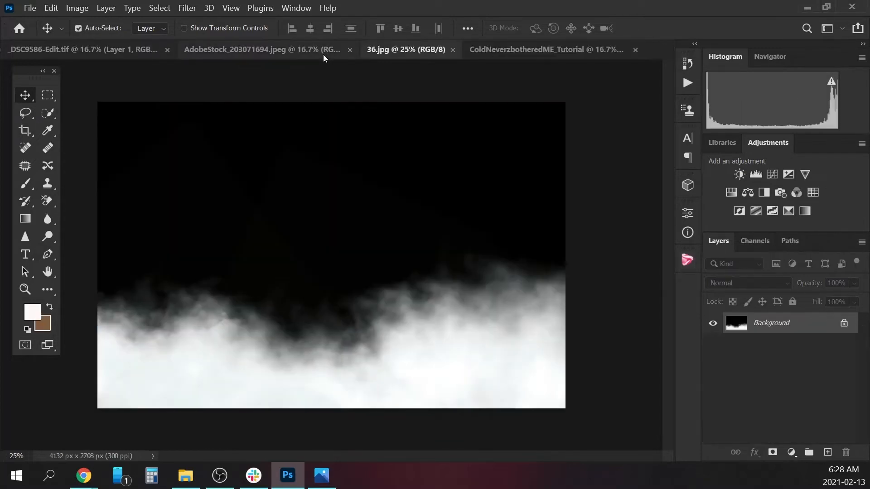
left_click(132, 50)
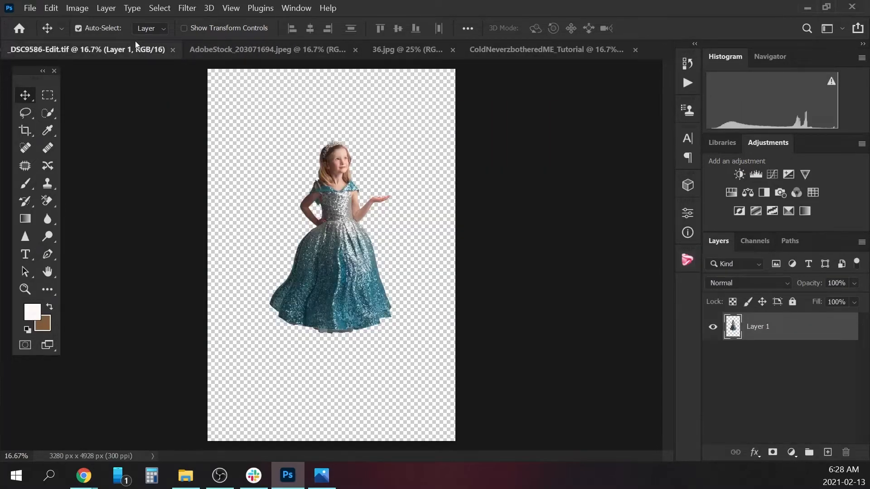
left_click(284, 48)
left_click(361, 50)
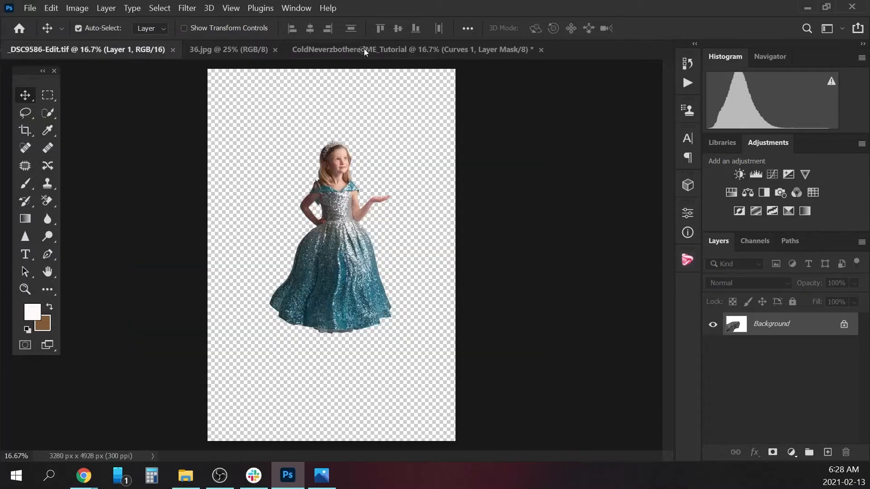
Copy the entire cloud image 36.jpg and paste it as a new layer into the ColdNeverzbotheredME_Tutorial composite.
left_click(249, 48)
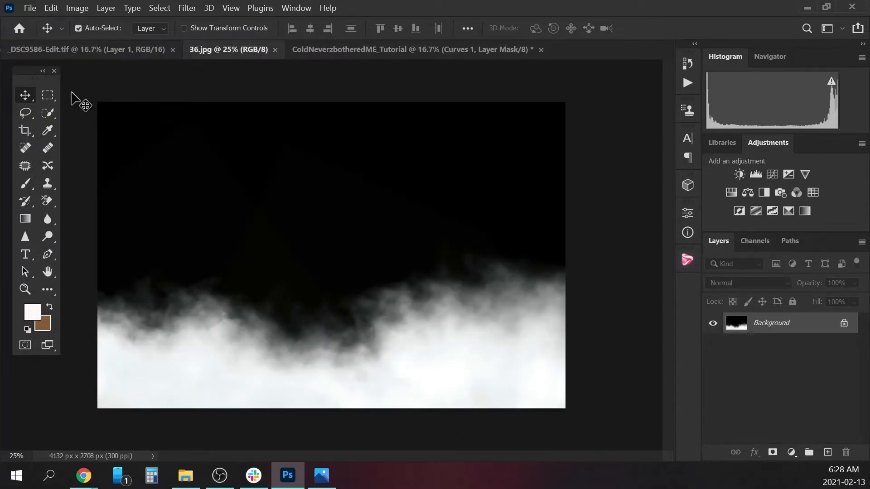
left_click(48, 95)
left_click_drag(90, 101, 648, 423)
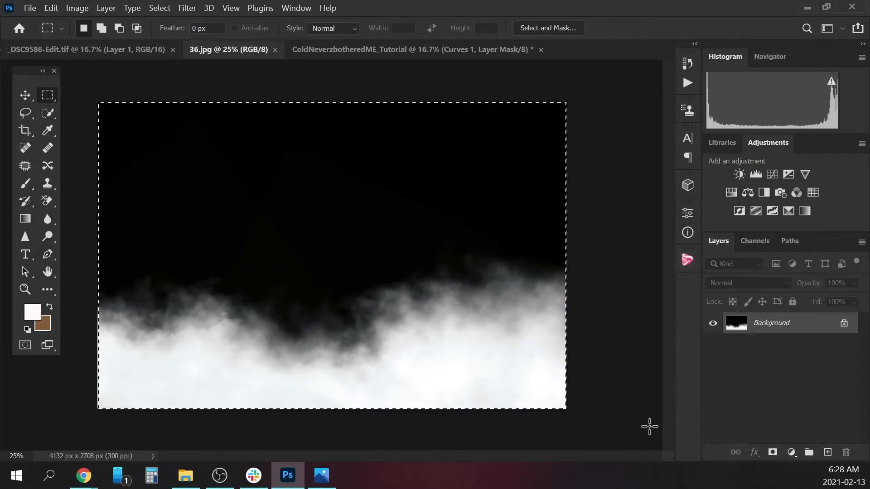
left_click(476, 53)
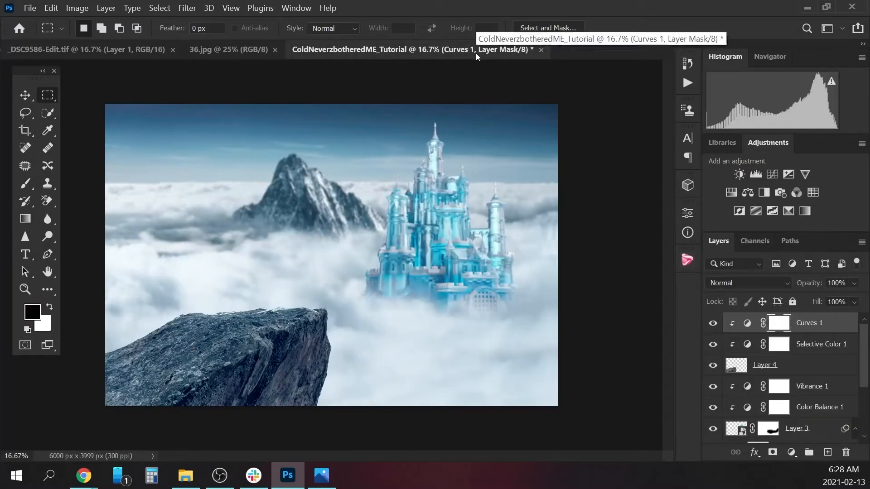
key("ctrl+v")
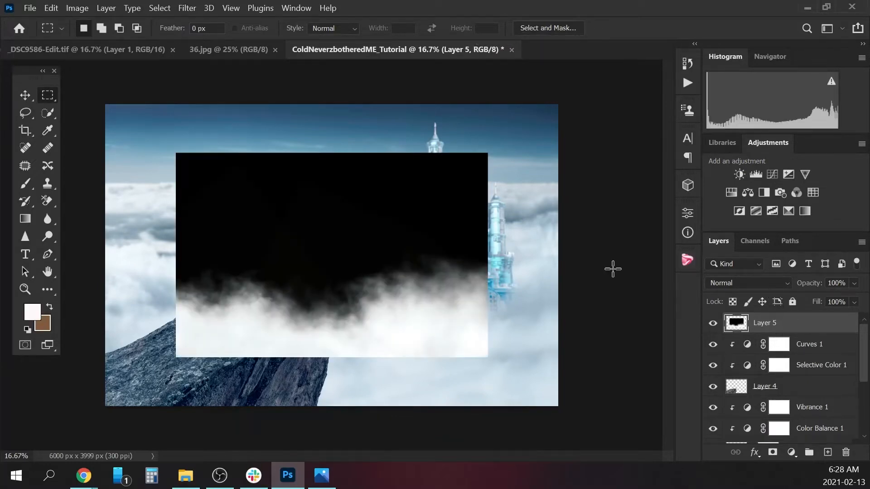
right_click(765, 323)
left_click(652, 287)
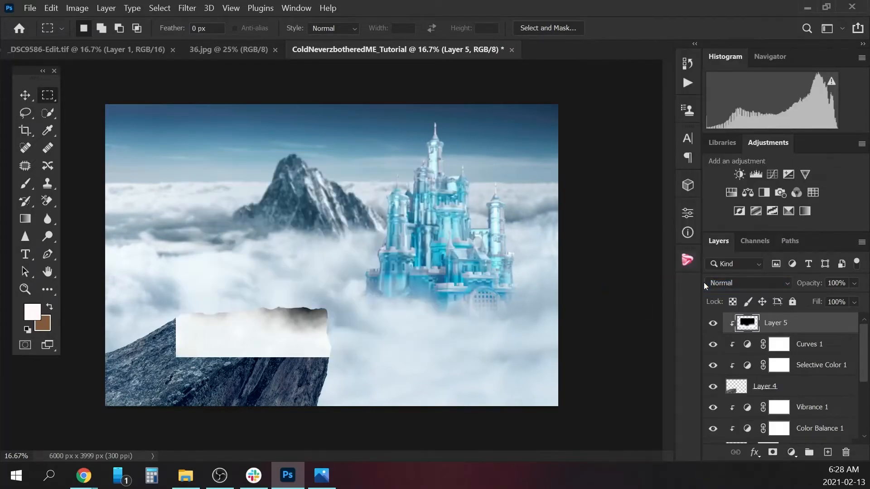
right_click(791, 323)
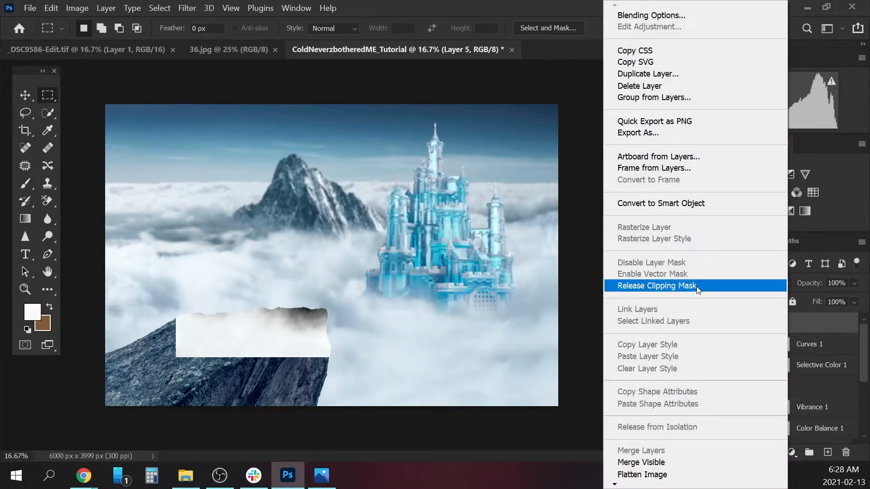
left_click(697, 287)
Convert the pasted cloud layer to a smart object and enlarge it to about 151% so it covers the whole canvas.
right_click(782, 315)
left_click(703, 203)
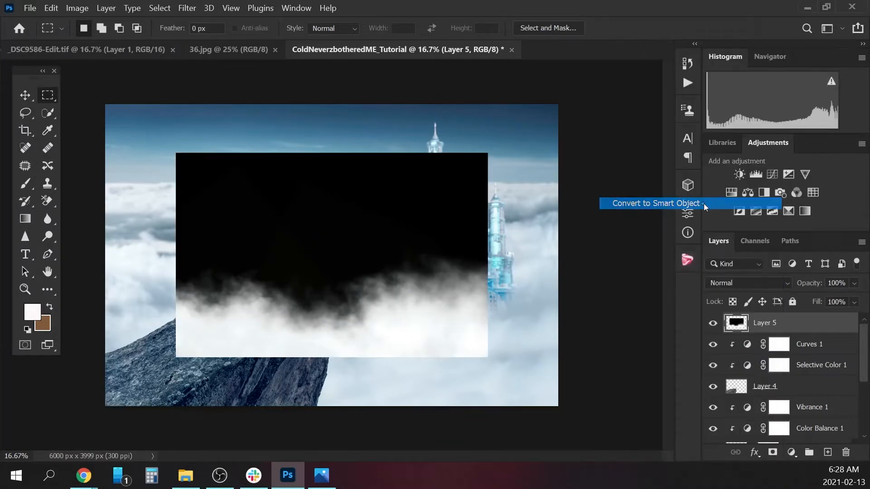
key("ctrl+t")
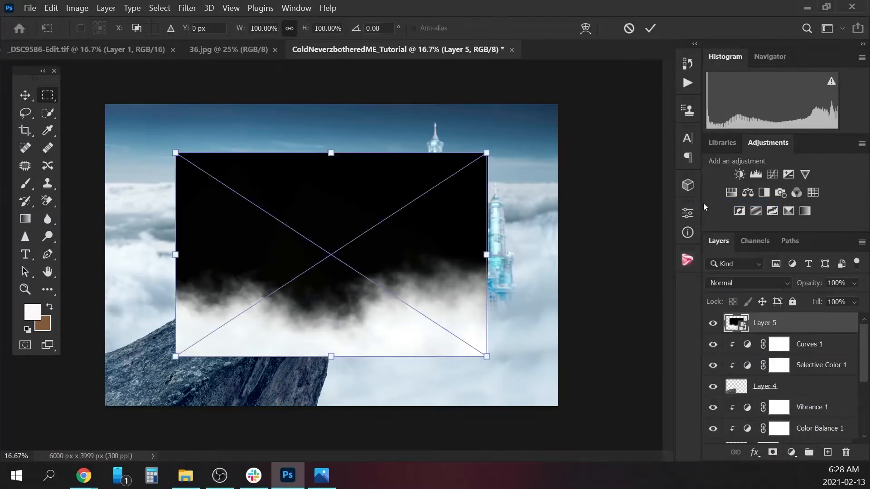
left_click_drag(488, 153, 569, 98)
left_click_drag(177, 356, 98, 408)
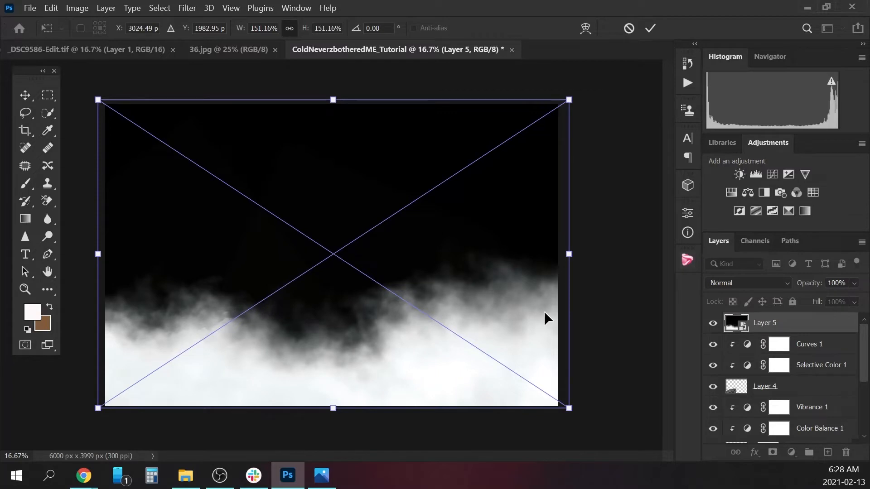
key("Return")
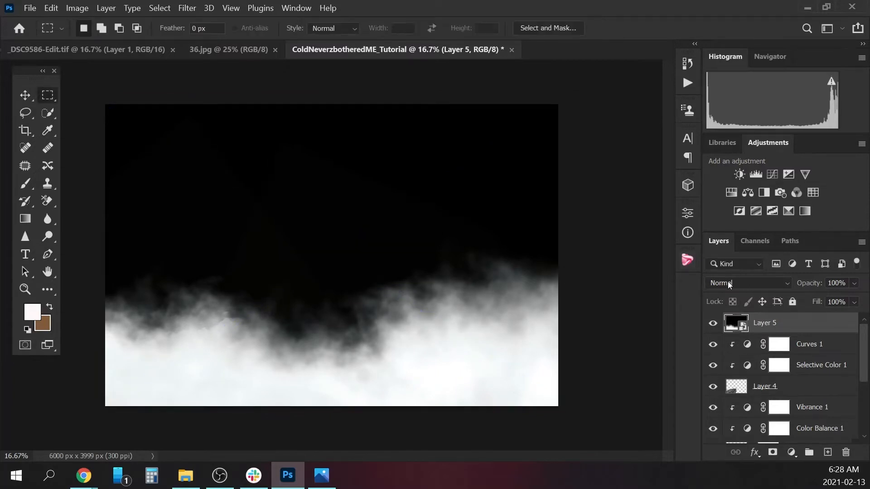
Set the cloud layer's blend mode to Screen and lower its opacity to 75%.
left_click(746, 284)
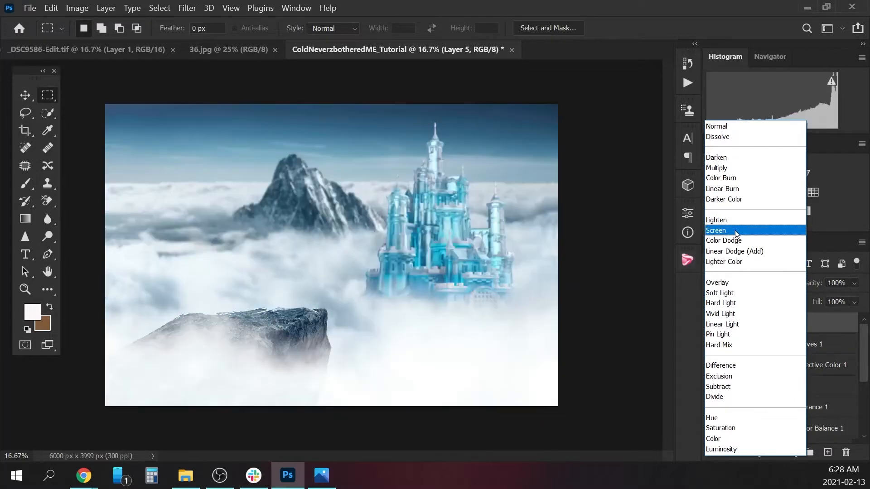
left_click(735, 231)
left_click(854, 283)
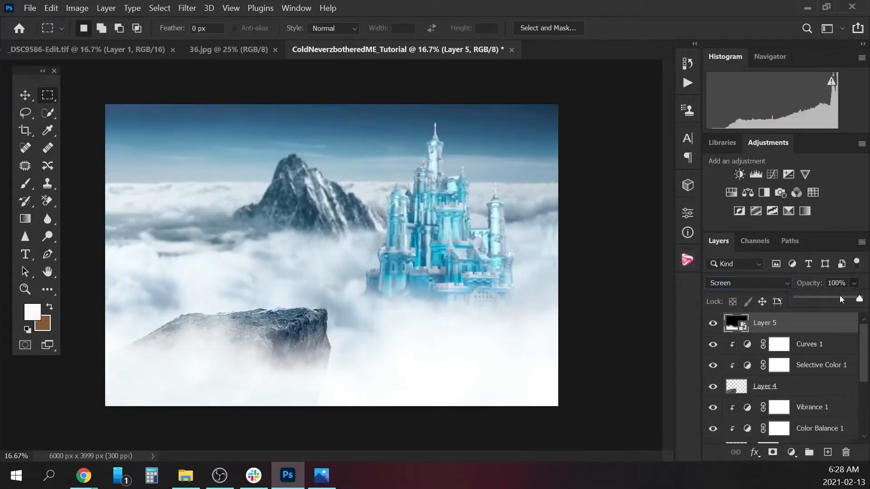
left_click(841, 297)
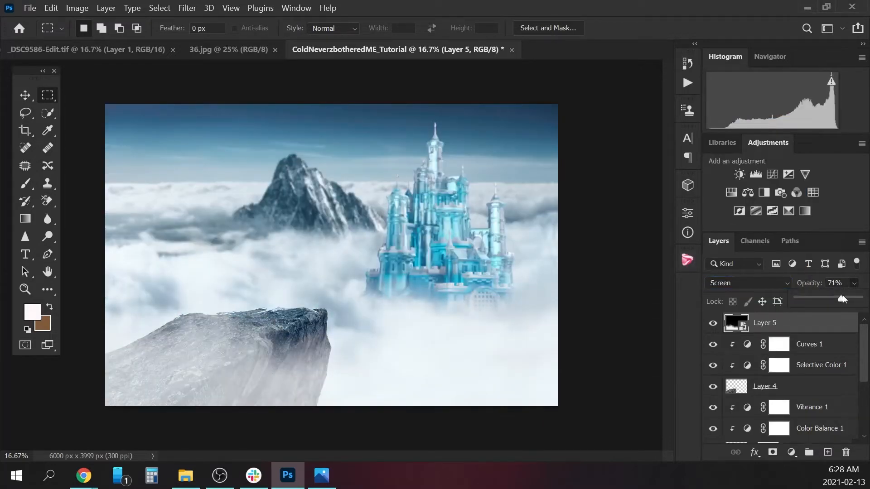
left_click_drag(844, 296, 845, 295)
Enlarge the cloud layer to about 175% and shift it so its lower edge aligns with the canvas bottom.
key("ctrl+t")
left_click_drag(567, 96, 591, 74)
left_click_drag(93, 77, 79, 70)
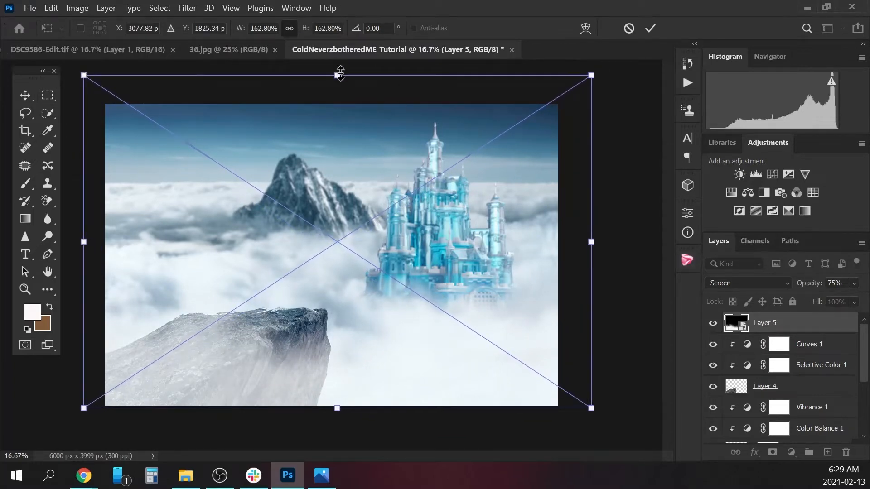
left_click_drag(340, 74, 337, 53)
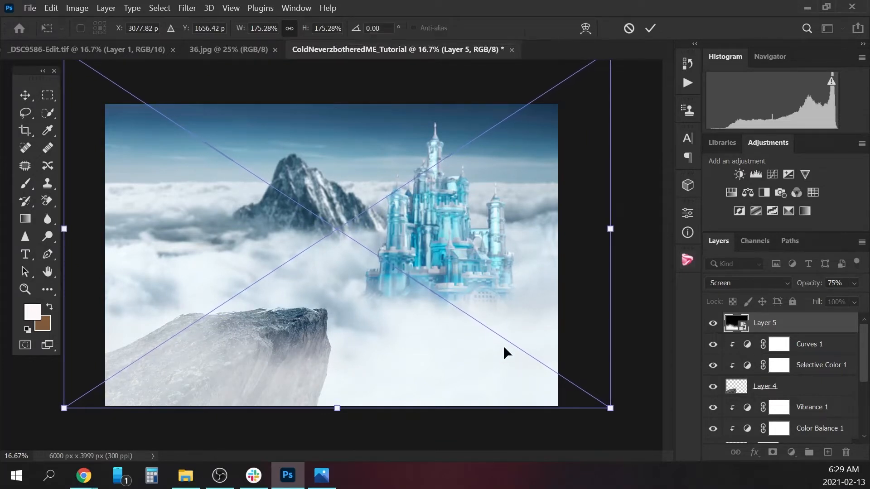
left_click_drag(500, 357, 486, 354)
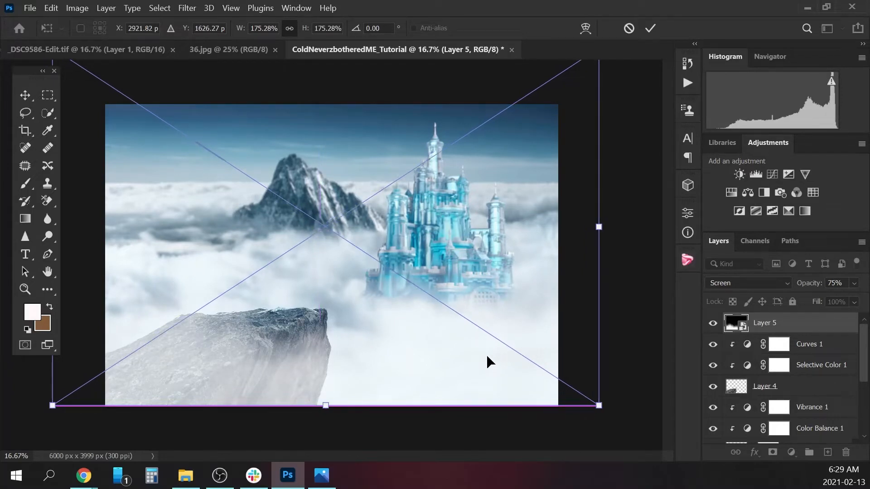
key("Return")
key("m")
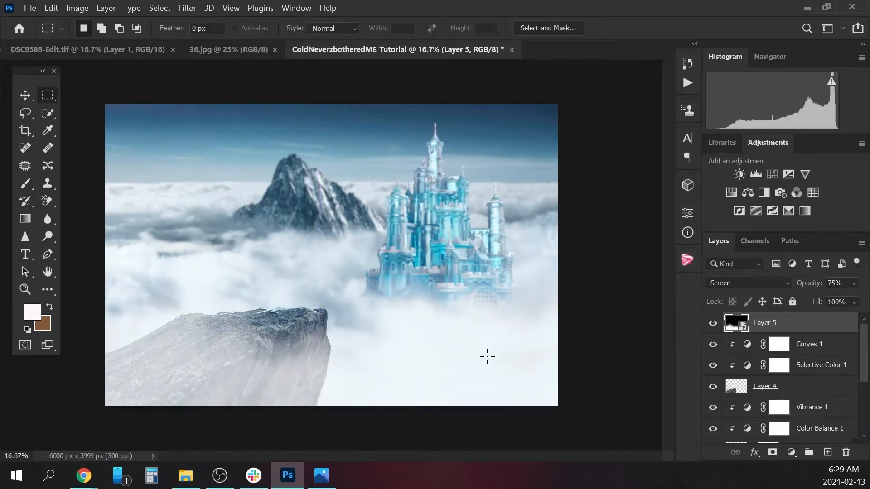
Make the rock's Curves 1 adjustment the active layer and close the cloud image 36.jpg.
left_click(817, 347)
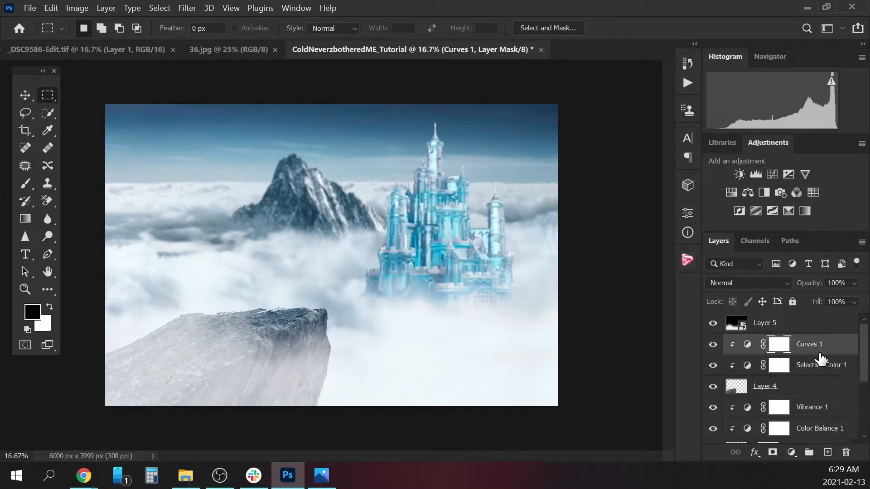
left_click(244, 53)
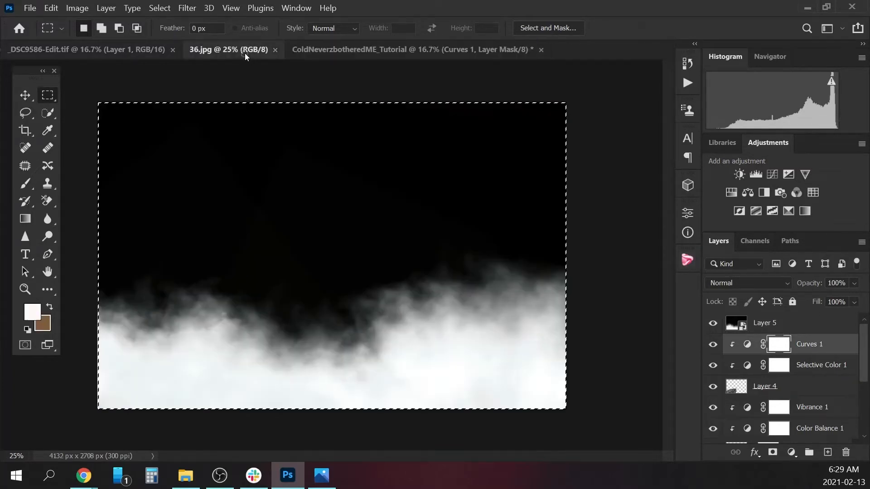
left_click(276, 48)
In _DSC9586-Edit.tif, select the girl automatically with Select Subject and feather the selection edge.
left_click(132, 48)
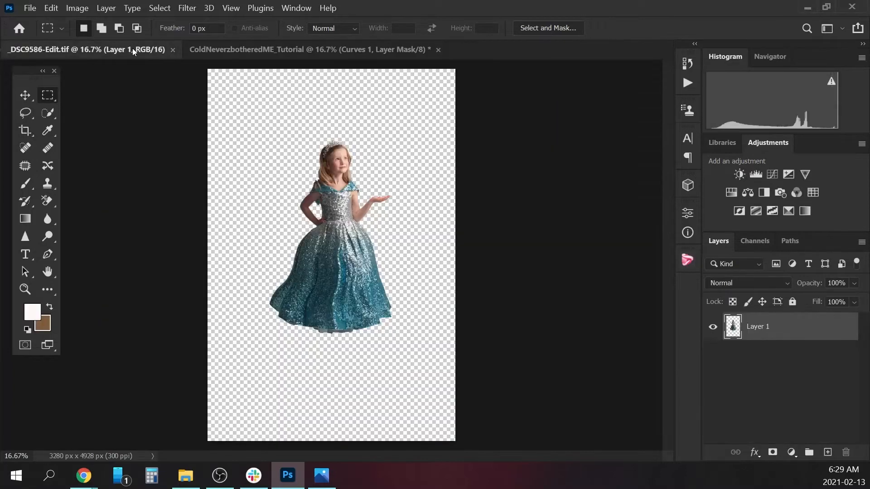
left_click(48, 113)
left_click(399, 29)
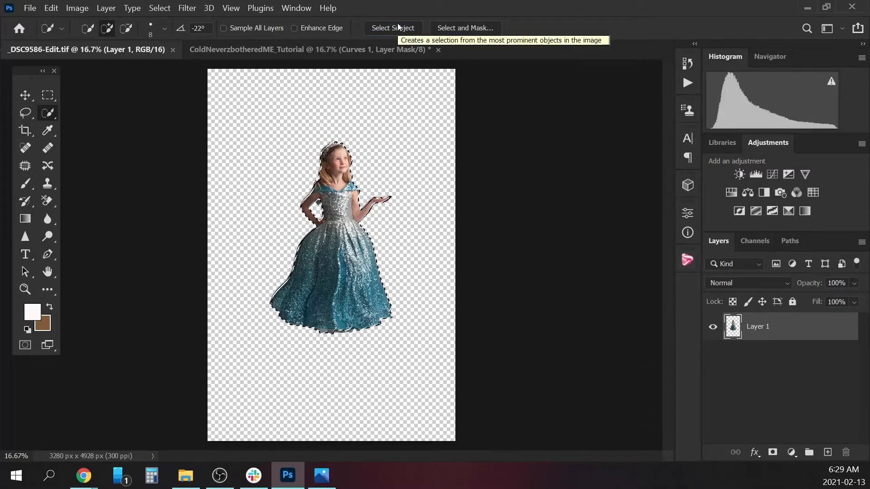
left_click(168, 8)
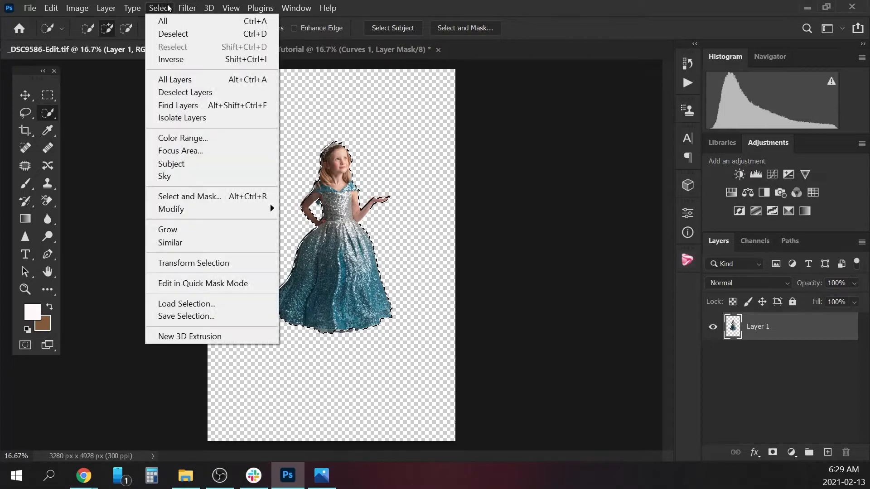
mouse_move(228, 210)
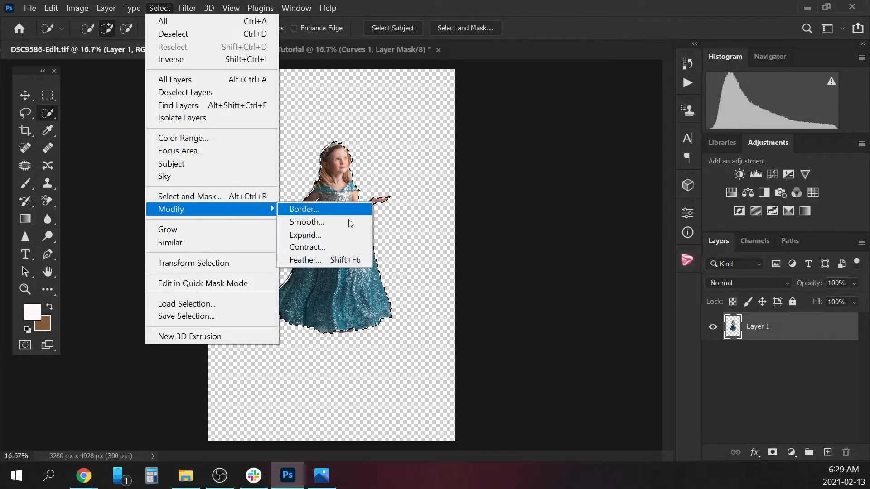
left_click(325, 254)
left_click(503, 142)
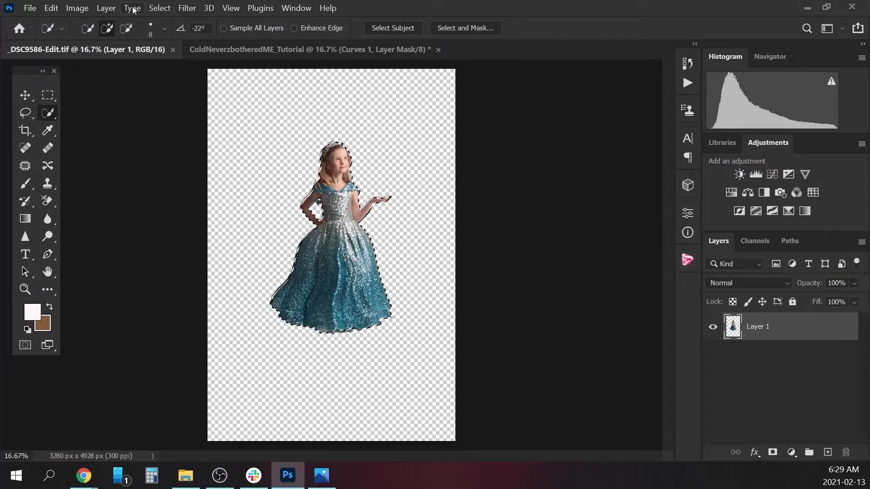
Feather the girl's selection by a radius of 0.5 pixels.
left_click(156, 8)
mouse_move(208, 209)
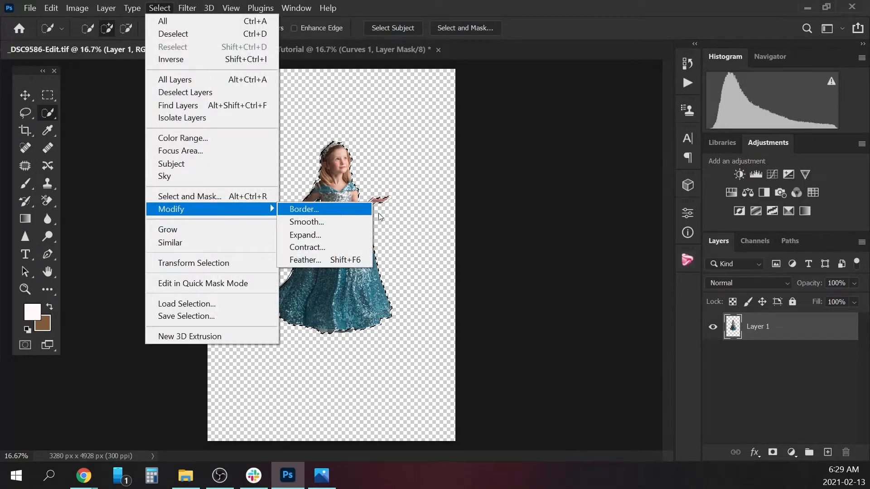
left_click(320, 259)
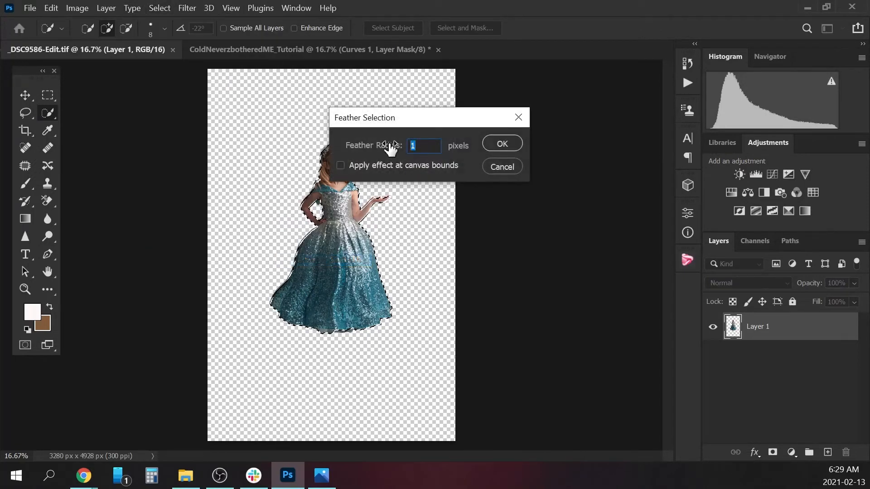
type("0.5")
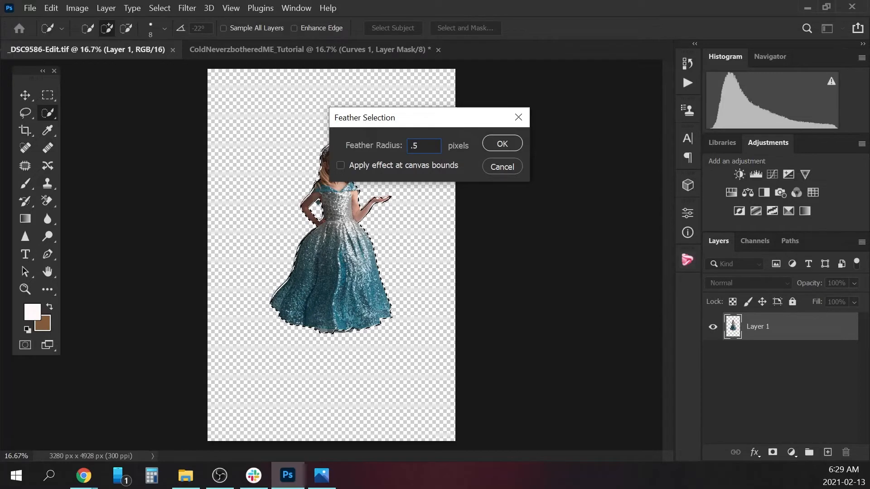
left_click(510, 146)
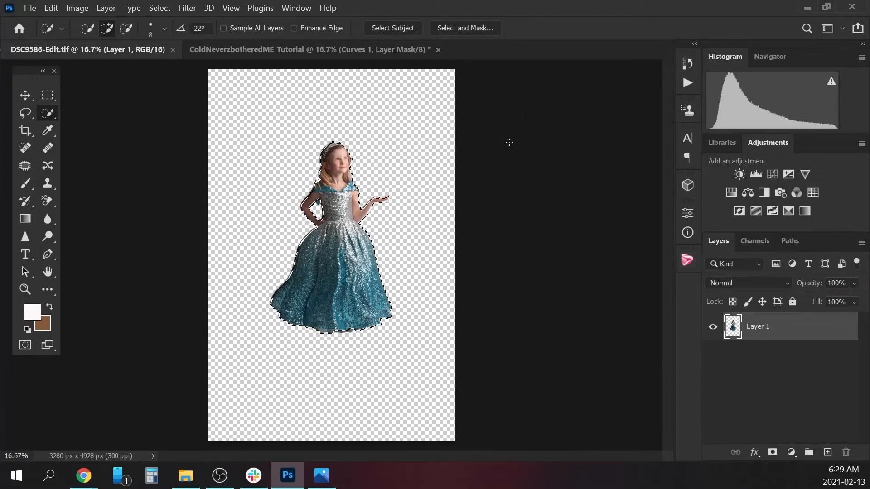
Copy the selected girl and paste her into the ColdNeverzbotheredME_Tutorial composite directly above the Curves 1 layer.
left_click(333, 50)
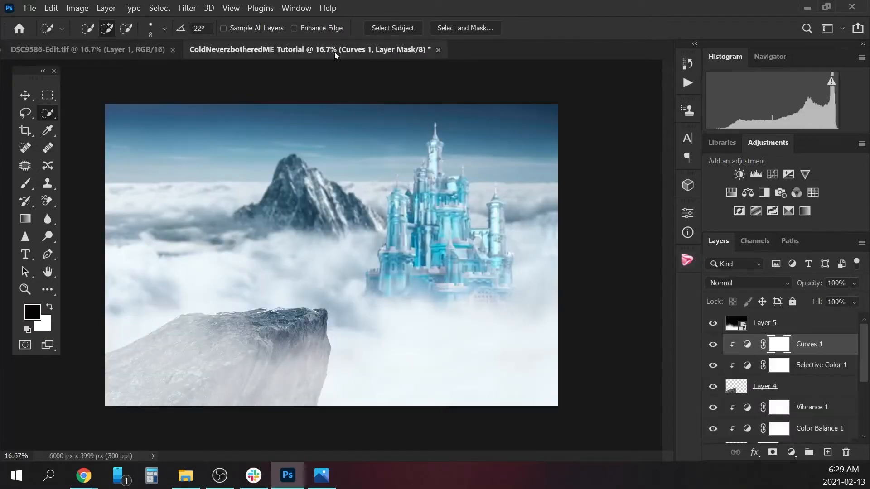
key("ctrl+v")
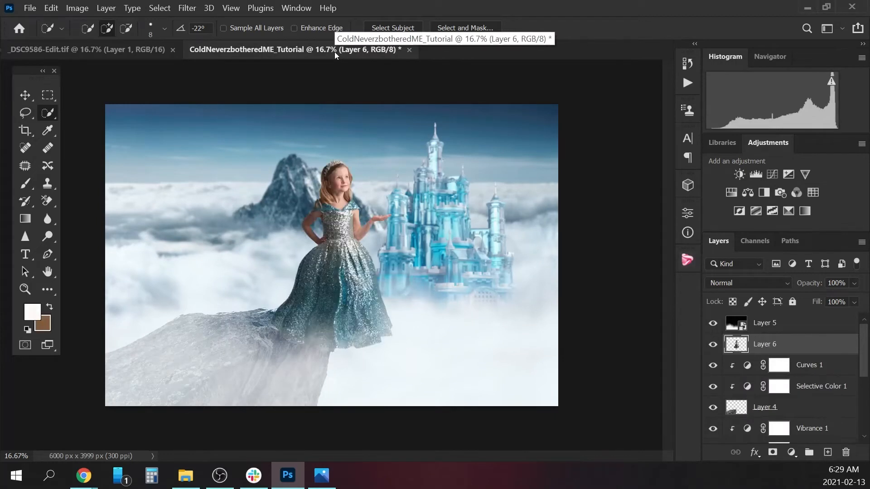
Hide the cloud overlay on Layer 5 and move the girl onto the top of the foreground rock.
left_click(26, 95)
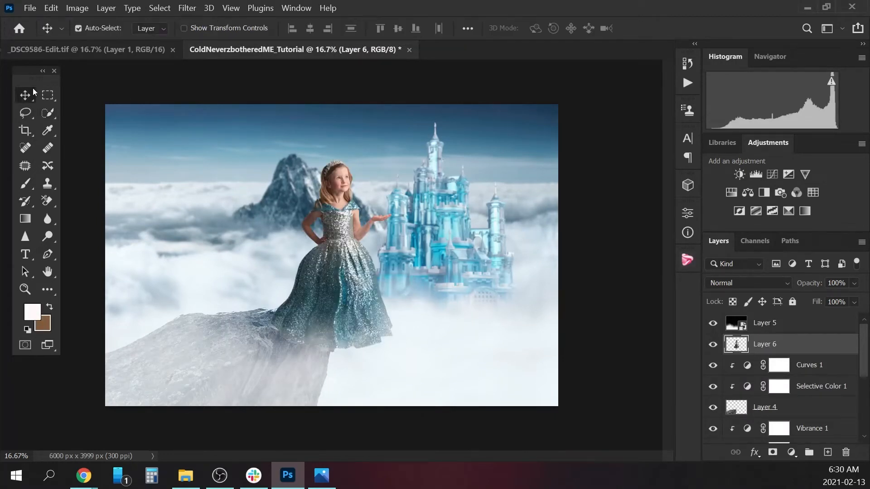
left_click_drag(358, 281, 300, 244)
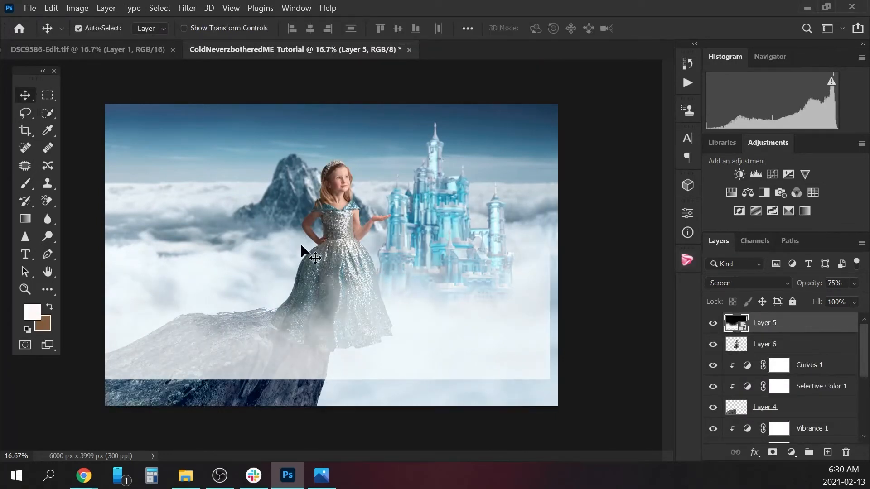
key("ctrl+z")
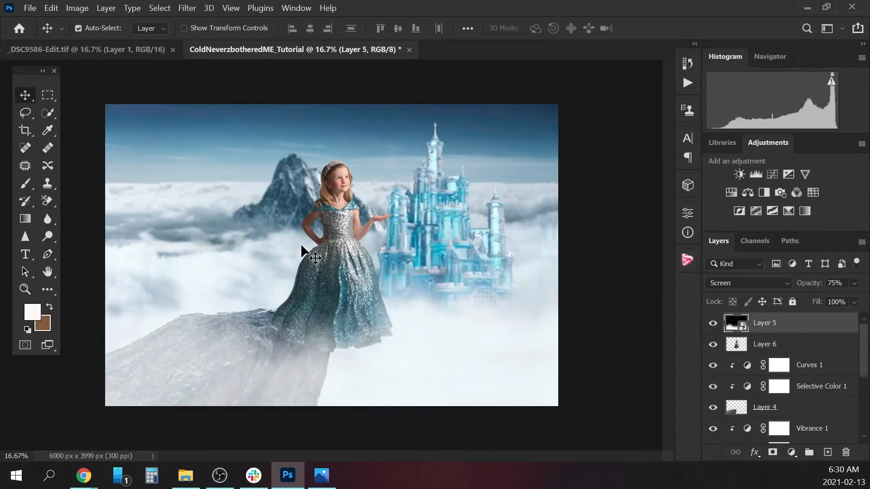
left_click(713, 323)
left_click(762, 346)
left_click_drag(347, 258, 236, 281)
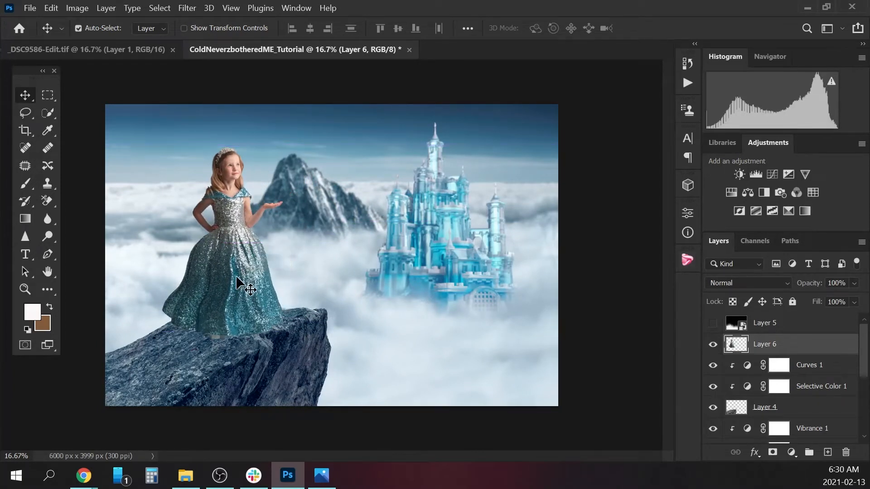
Scale the girl to about 106% and nudge her slightly up and to the left on the rock.
key("ctrl")
key("ctrl+t")
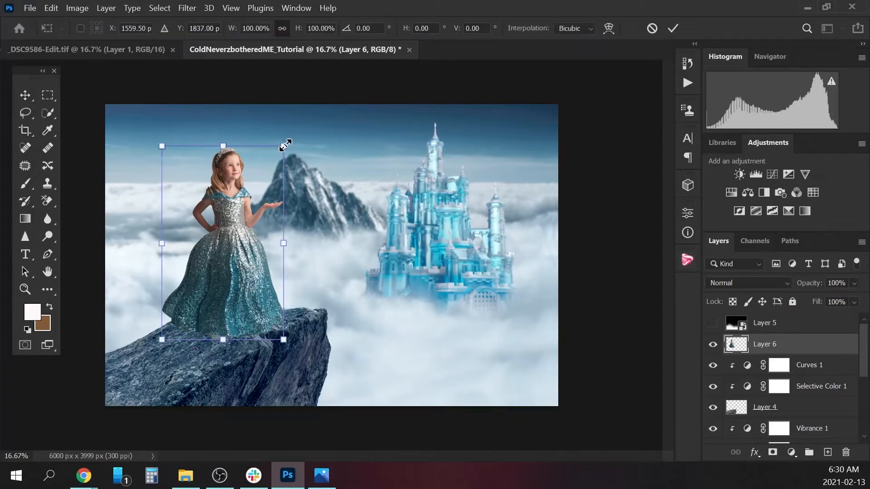
left_click_drag(284, 145, 295, 132)
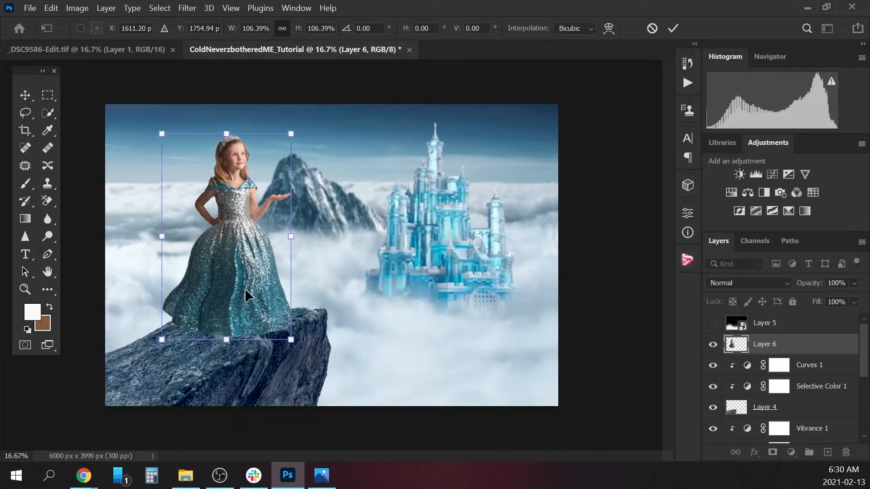
left_click_drag(245, 288, 240, 286)
key("Return")
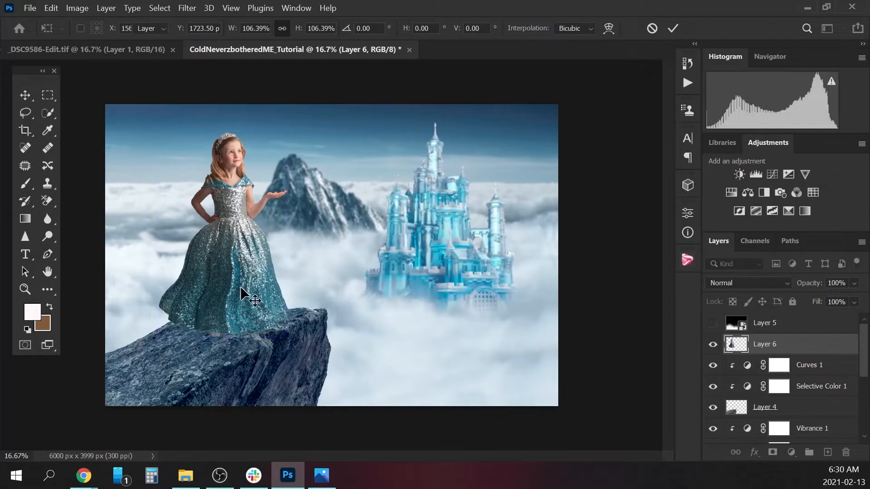
Show the cloud overlay on Layer 5 again and close the subject image _DSC9586-Edit.tif.
left_click(713, 322)
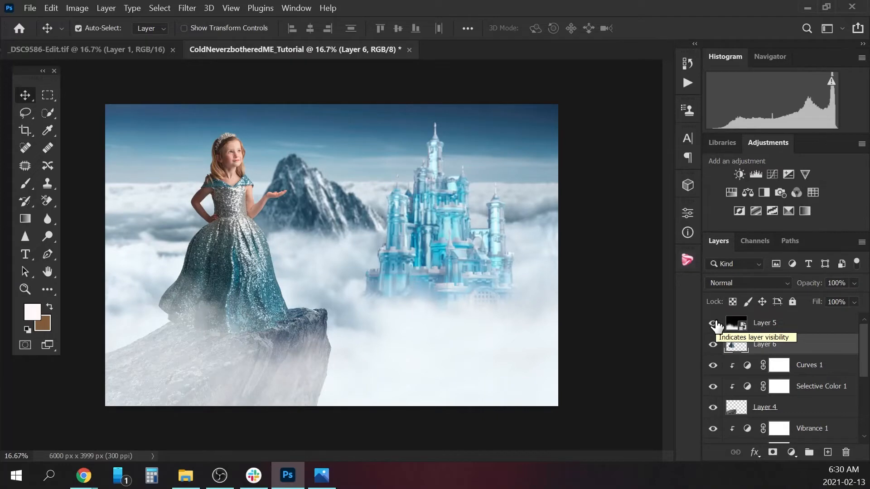
left_click(134, 48)
left_click(174, 50)
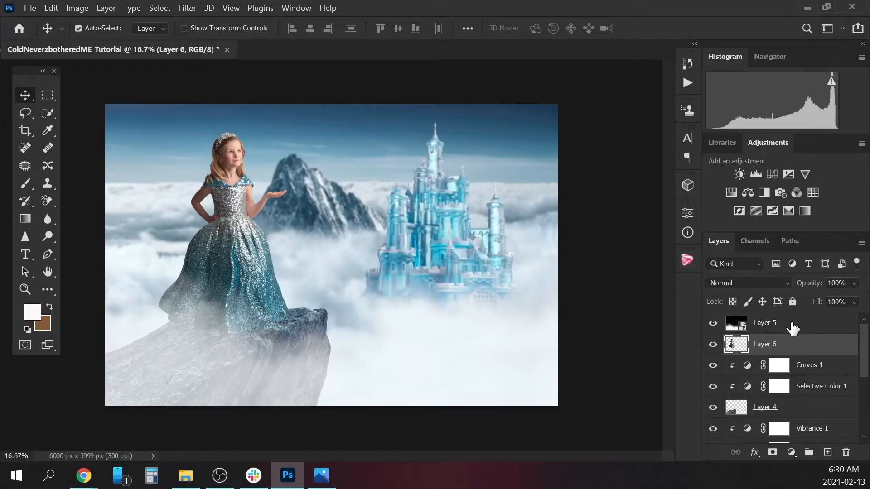
Open the PixelSquid plugin with its snowflake object.
left_click(687, 265)
left_click(505, 270)
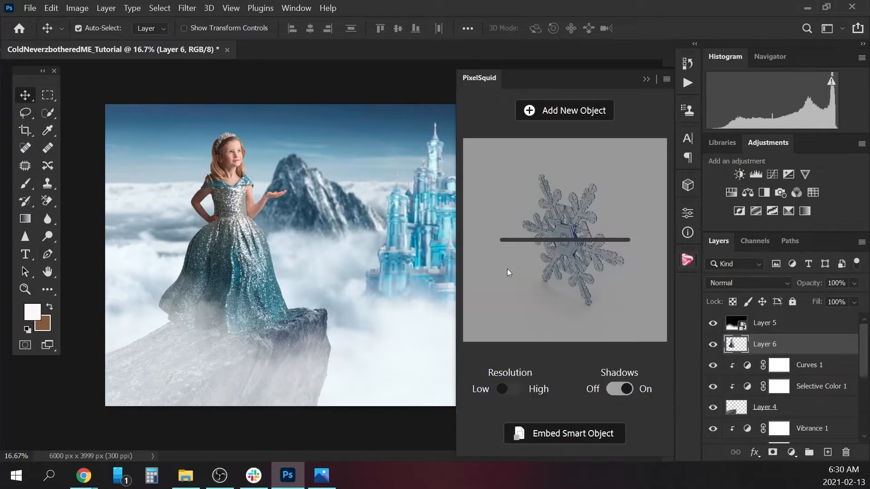
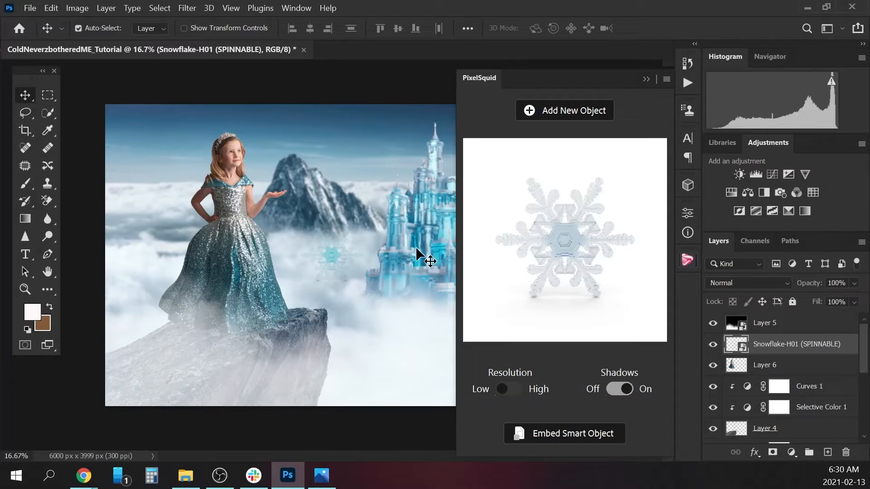
Turn off the PixelSquid snowflake's shadows, set its resolution to High and spin it to an angled view.
left_click(615, 389)
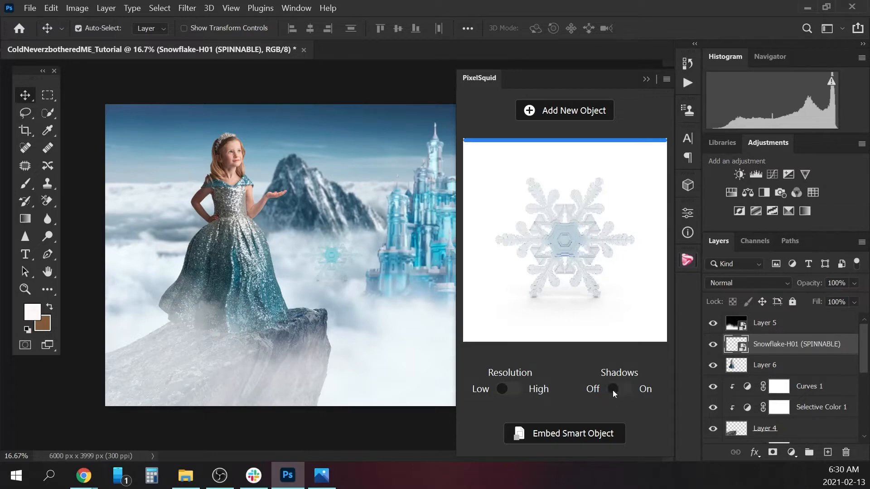
left_click(514, 391)
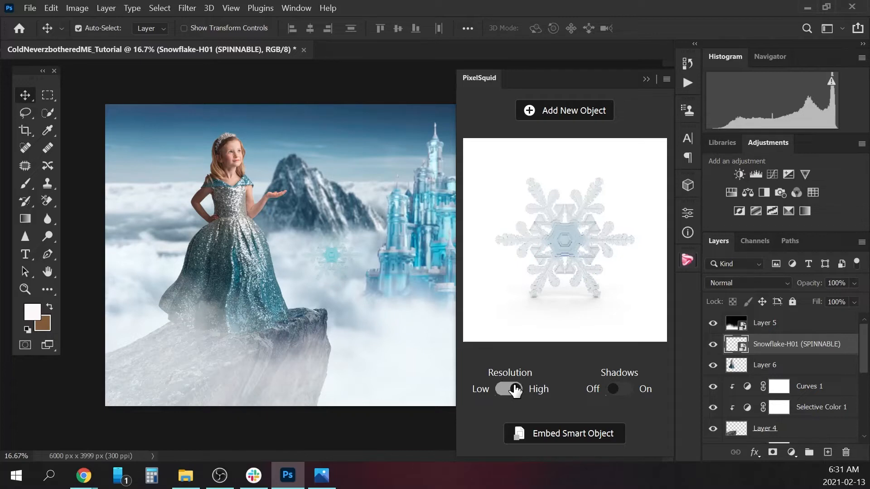
left_click_drag(582, 246, 595, 224)
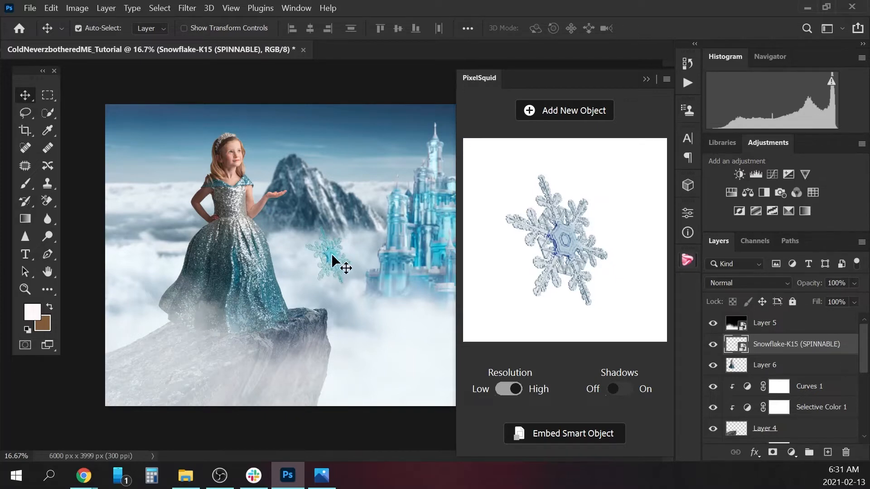
Hide the cloud overlay on Layer 5 and move the snowflake into the sky beside the girl's head.
left_click_drag(330, 254, 327, 242)
key("ctrl+z")
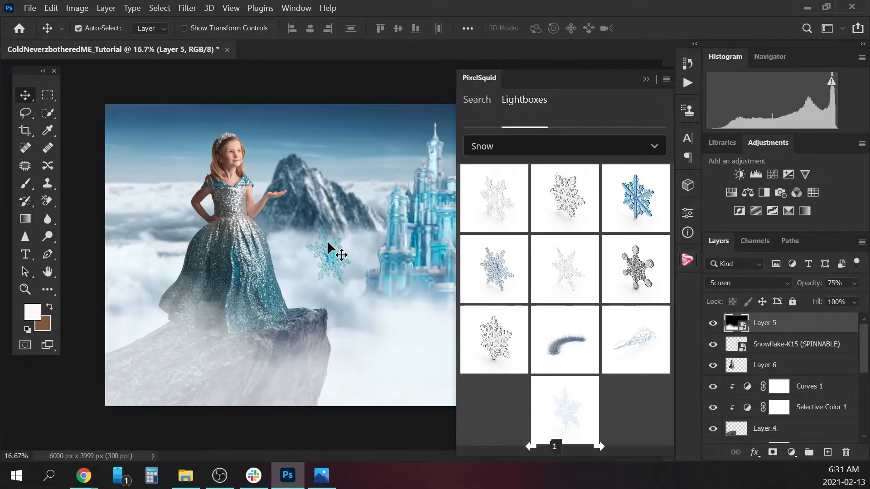
left_click(713, 323)
left_click(765, 345)
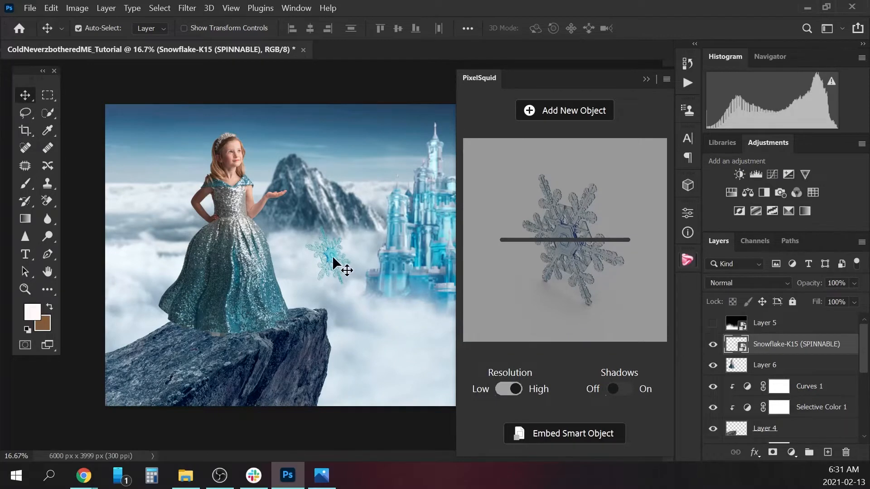
left_click_drag(333, 255, 284, 154)
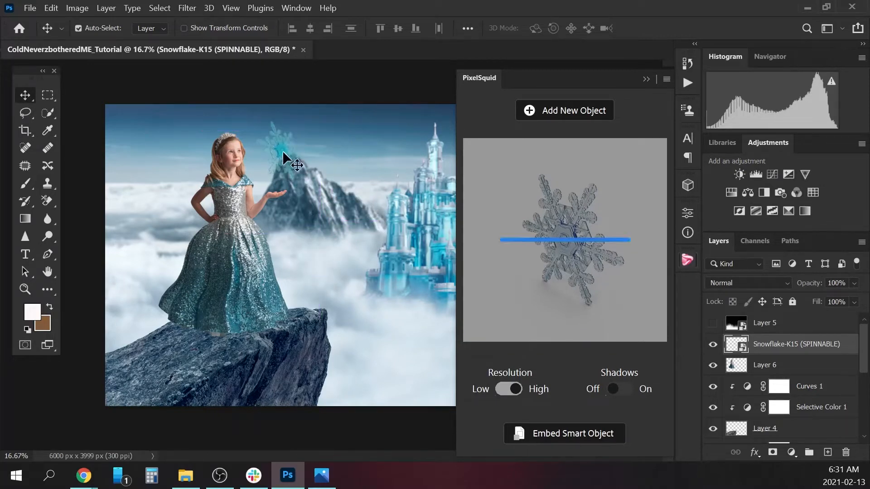
left_click(645, 80)
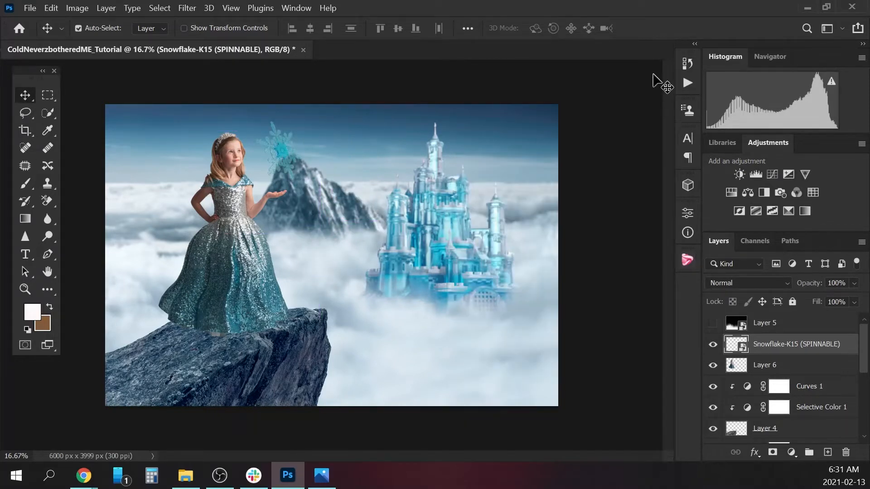
left_click(713, 323)
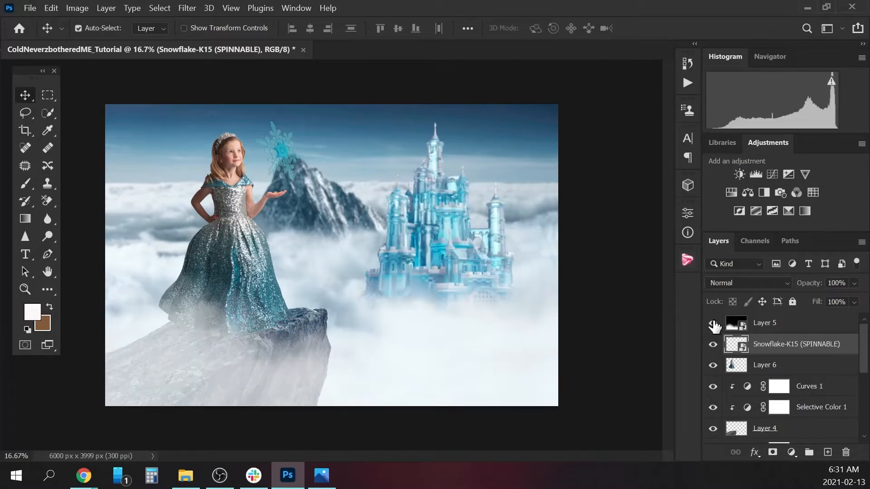
left_click(712, 323)
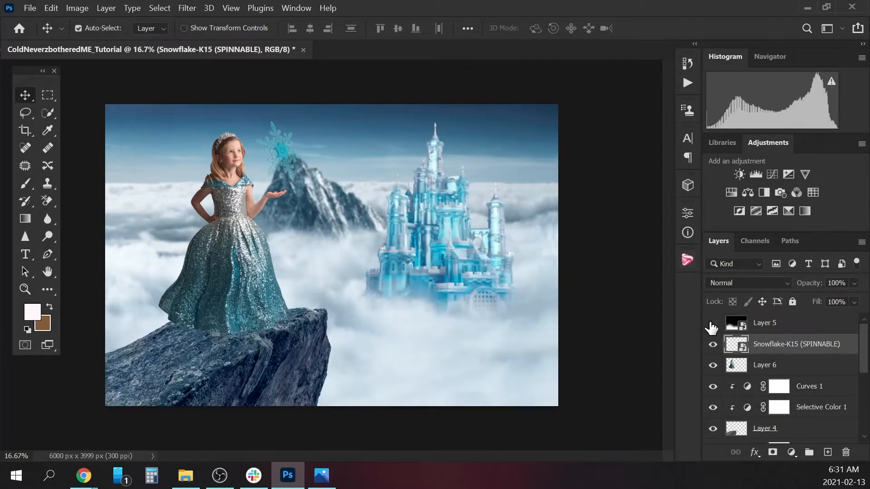
Scale the snowflake to 37.78% and position it in the sky above the girl's outstretched hand.
key("ctrl+t")
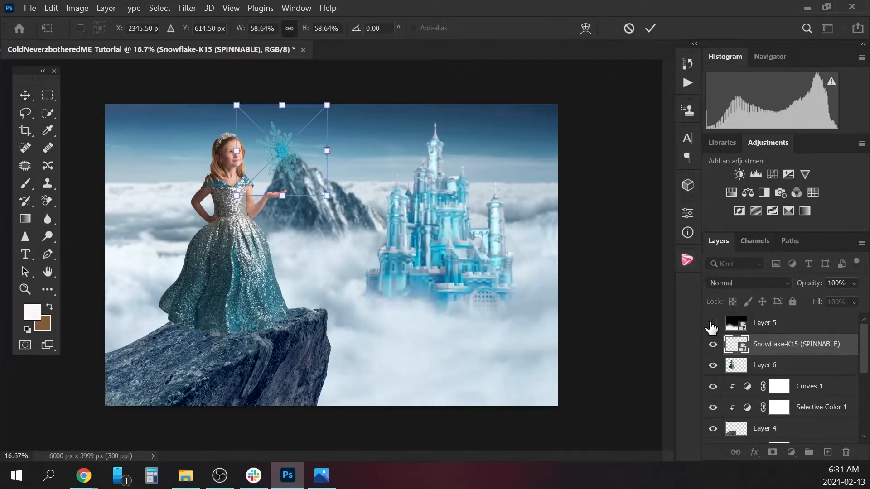
left_click_drag(327, 195, 315, 162)
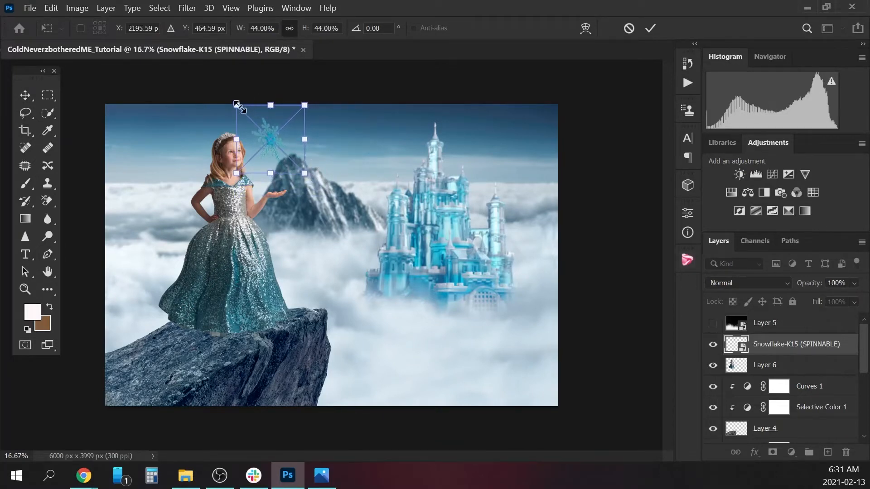
left_click_drag(236, 105, 242, 110)
left_click_drag(284, 138, 287, 135)
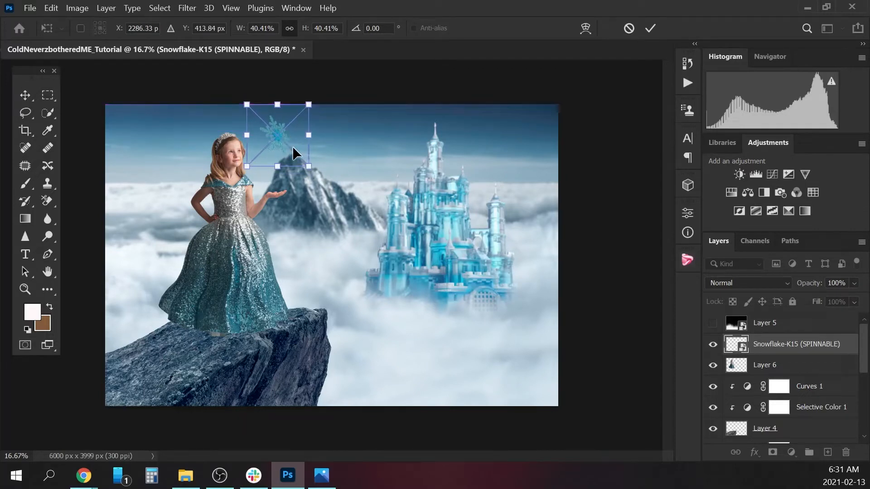
left_click_drag(305, 165, 306, 160)
right_click(286, 130)
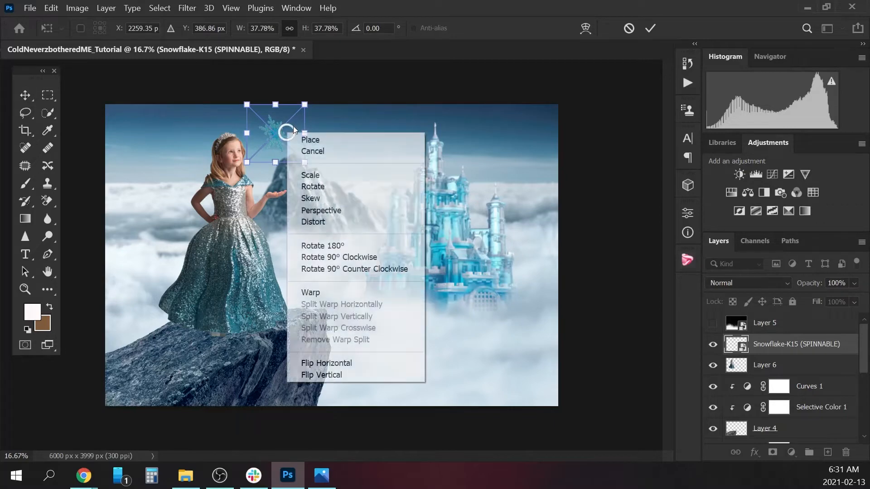
left_click(292, 125)
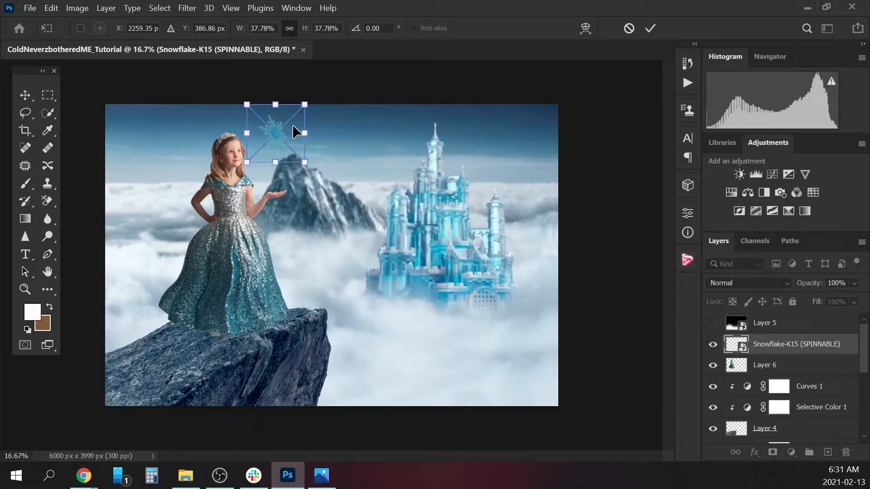
key("Return")
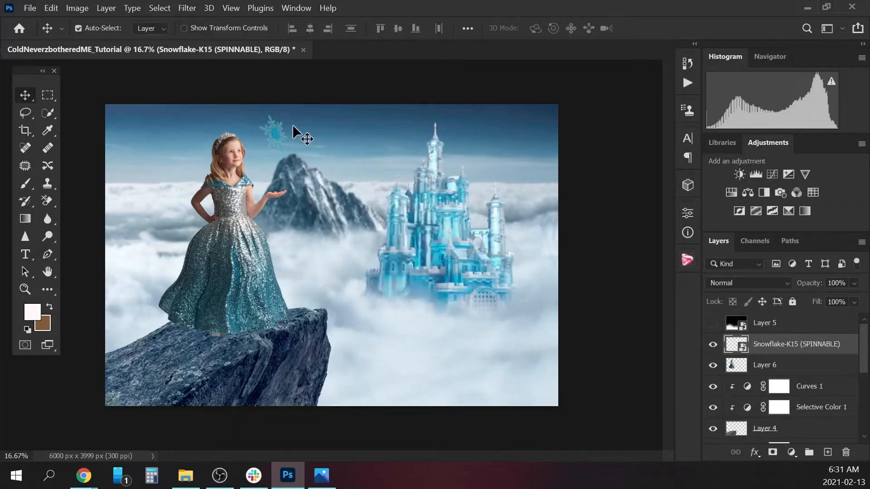
Add a Curves adjustment layer above the snowflake and clip it to the snowflake layer.
left_click(791, 453)
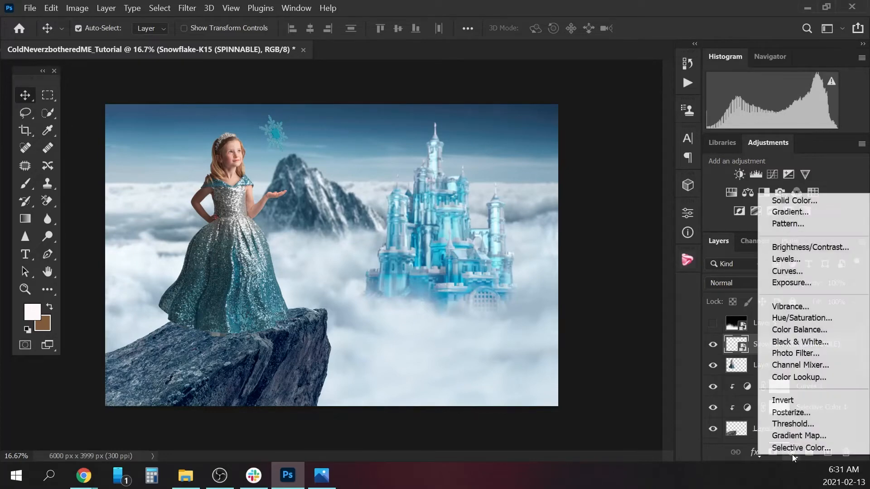
left_click(793, 271)
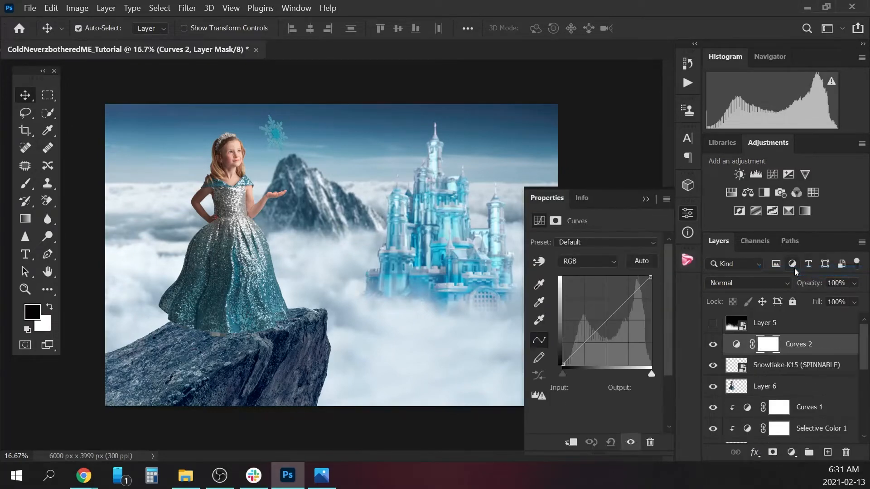
right_click(805, 343)
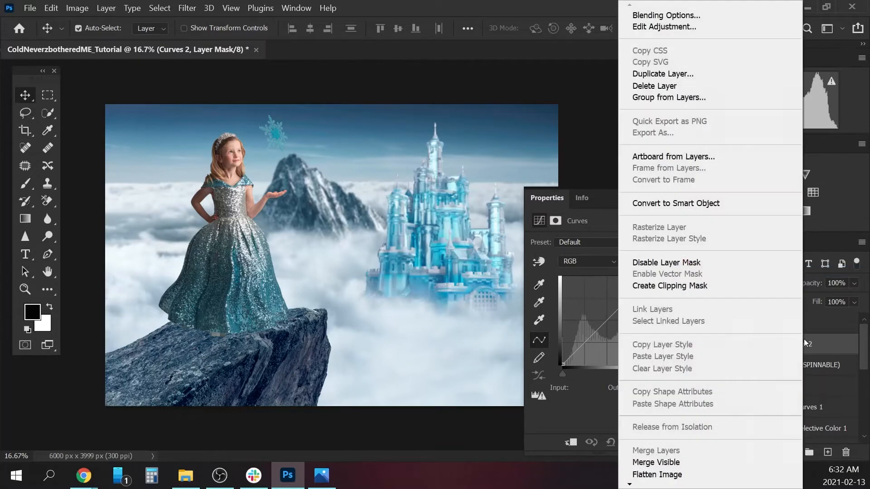
left_click(696, 288)
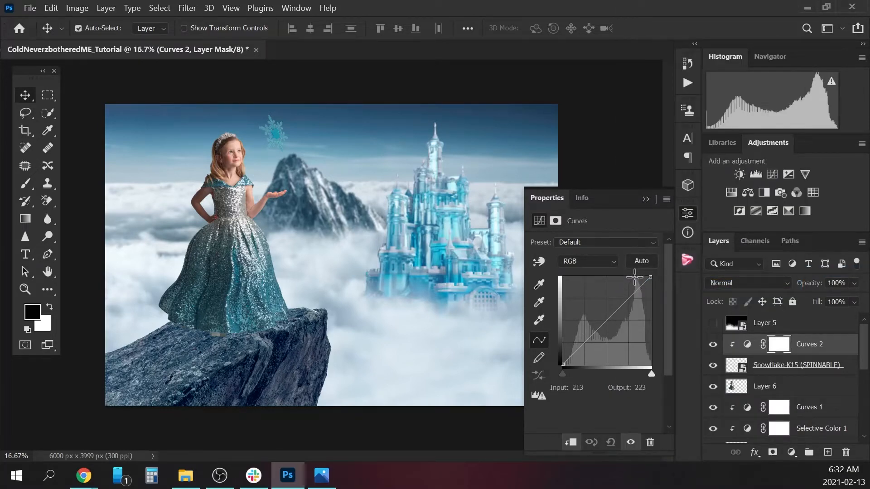
Brighten the snowflake's midtones with the curve, move its black point to input 77 and compare before and after.
left_click_drag(603, 325, 600, 311)
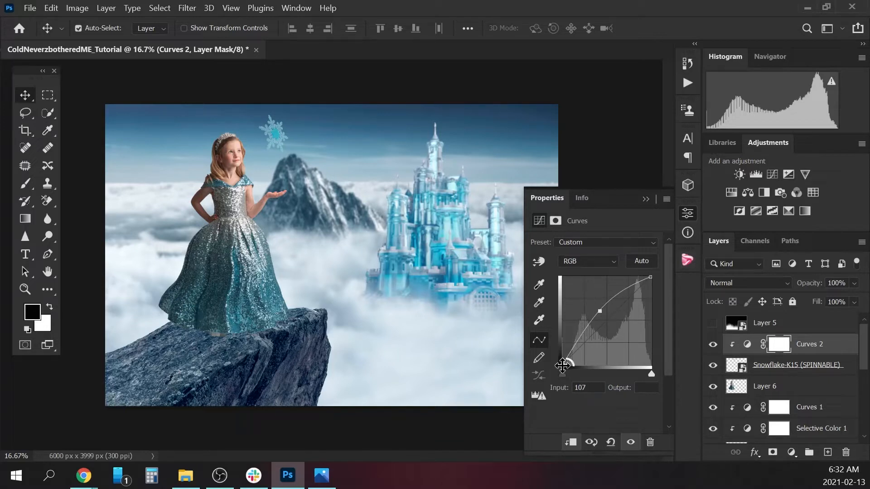
left_click_drag(562, 363, 590, 368)
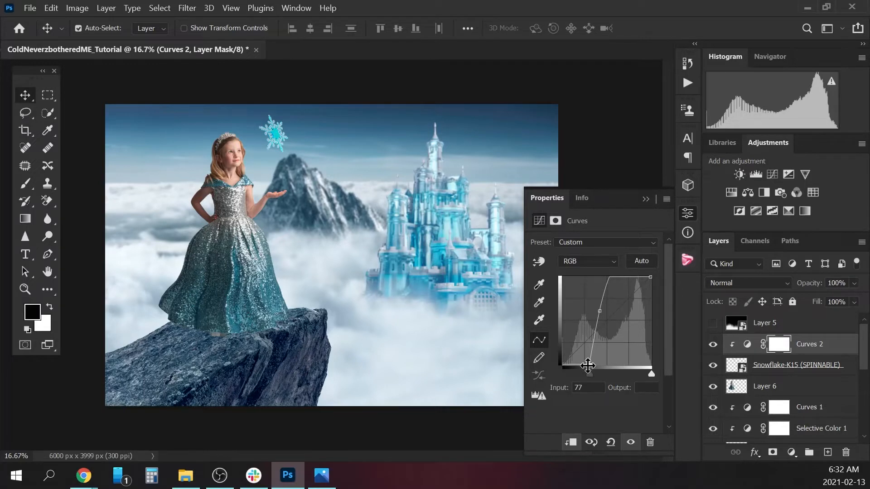
left_click(646, 199)
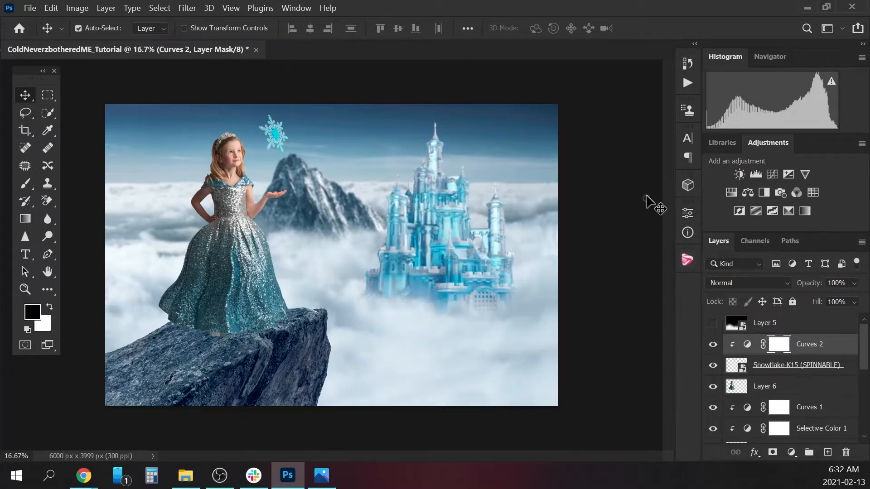
left_click(713, 345)
left_click(712, 345)
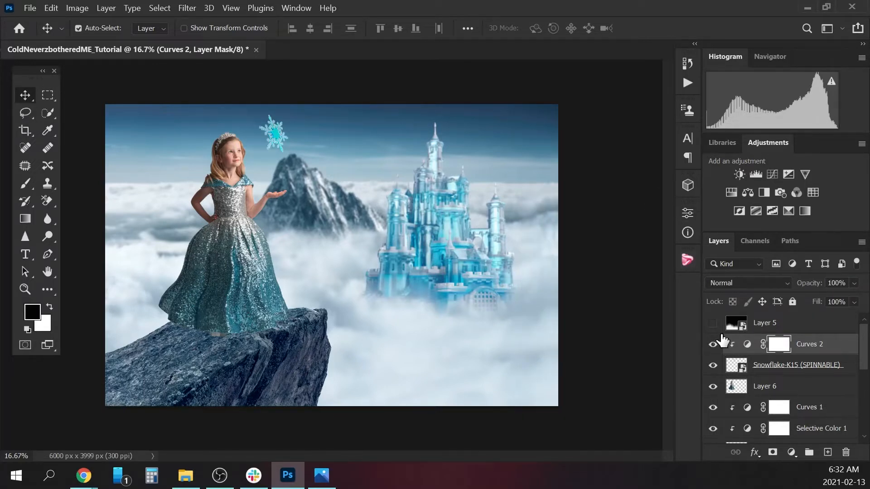
Add a Selective Color adjustment layer above Curves 2 and clip it to the snowflake.
left_click(791, 452)
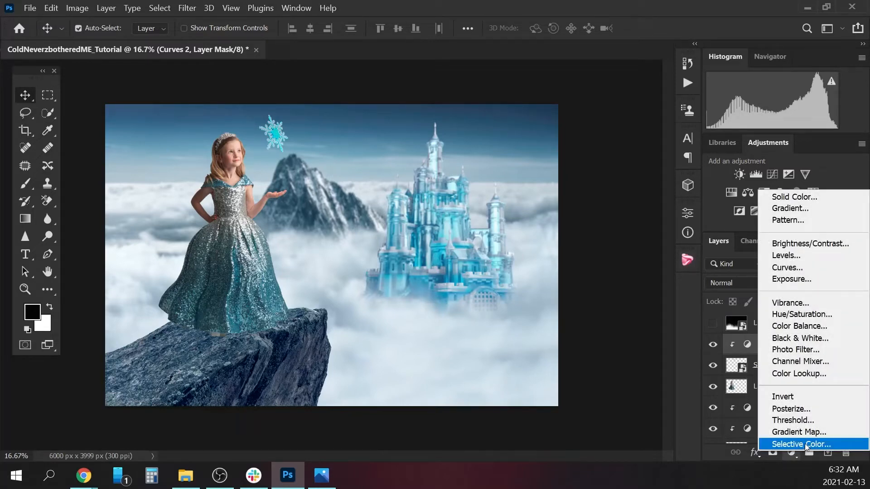
left_click(805, 445)
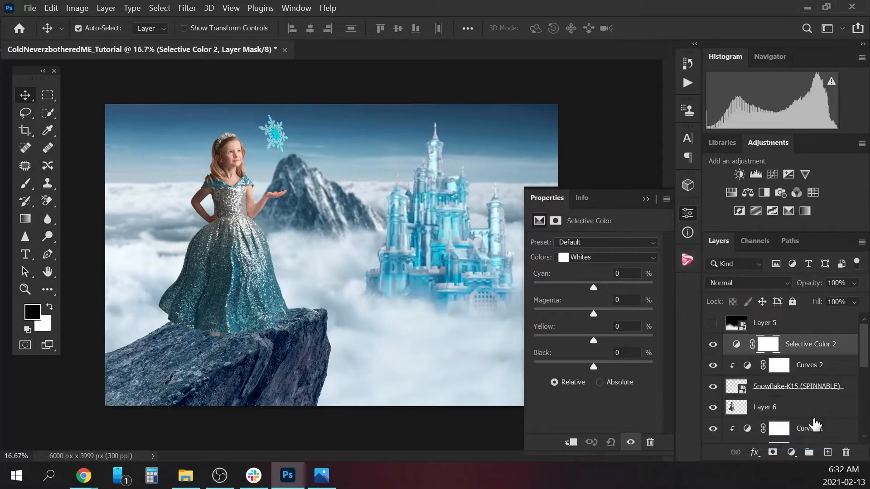
right_click(811, 348)
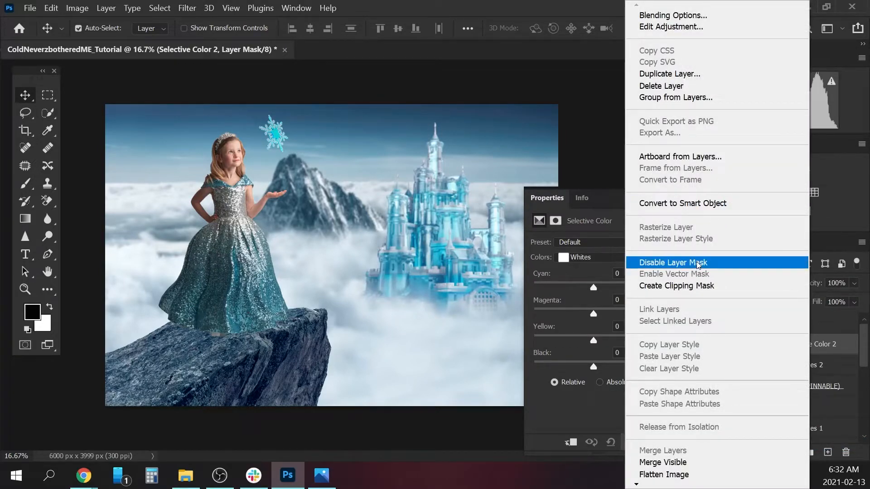
left_click(700, 288)
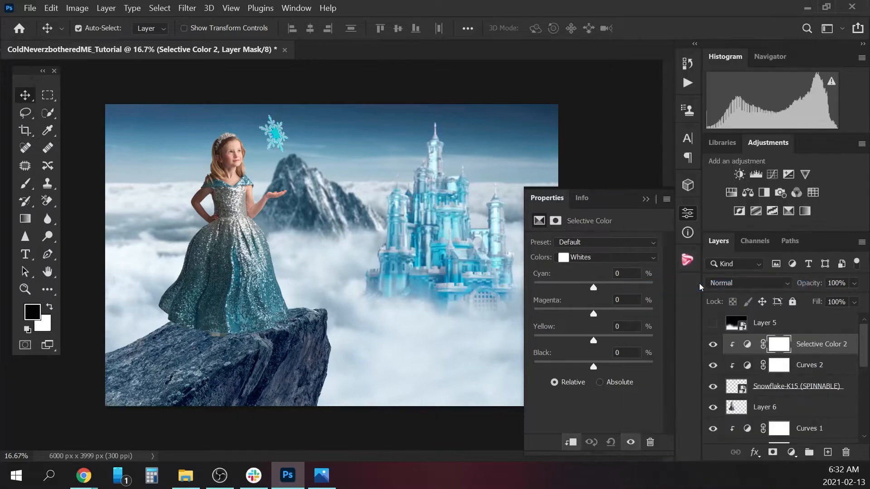
For the snowflake's Cyans in Selective Color, set Cyan to -83% and adjust the Black amount.
left_click(608, 258)
left_click(597, 297)
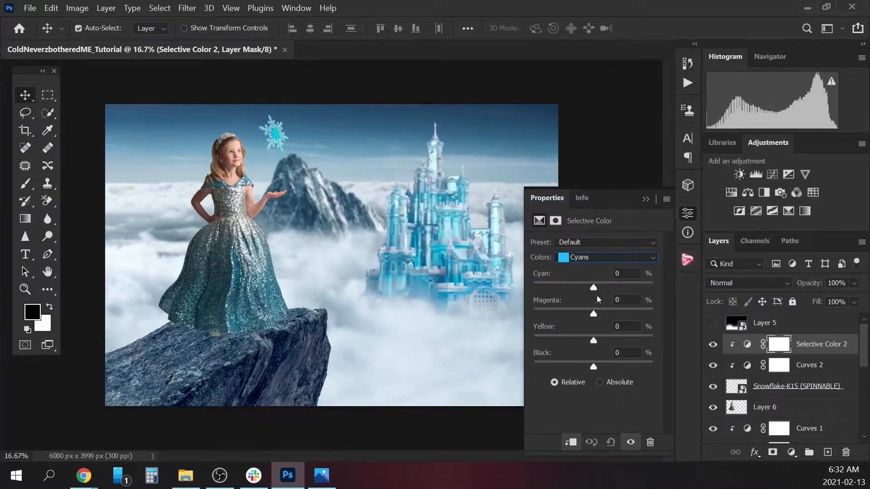
left_click_drag(594, 289, 543, 282)
left_click_drag(594, 367, 583, 368)
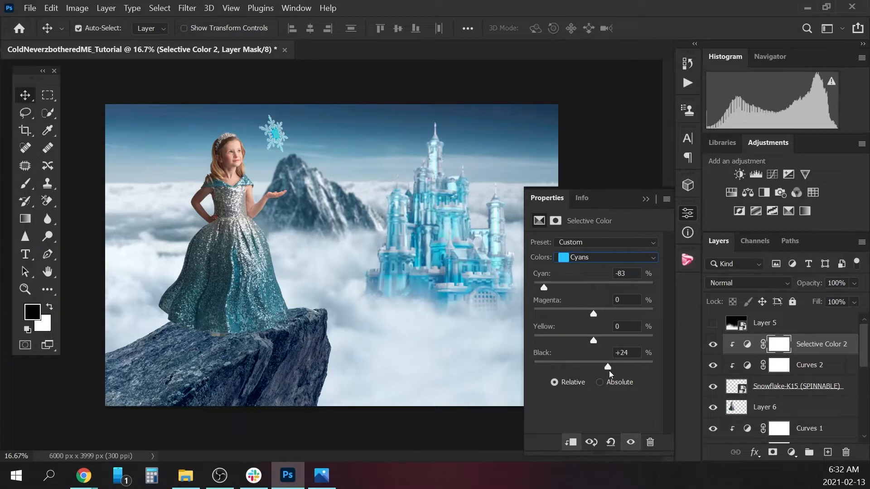
left_click_drag(621, 370, 580, 369)
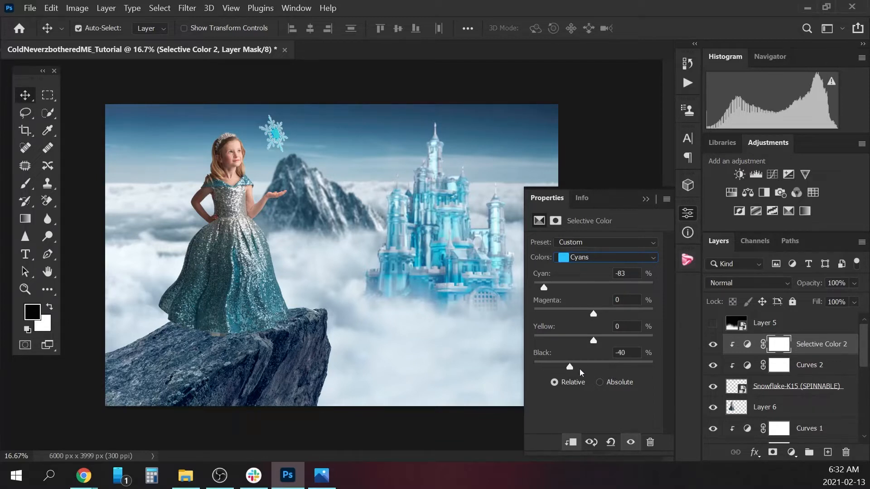
left_click(624, 371)
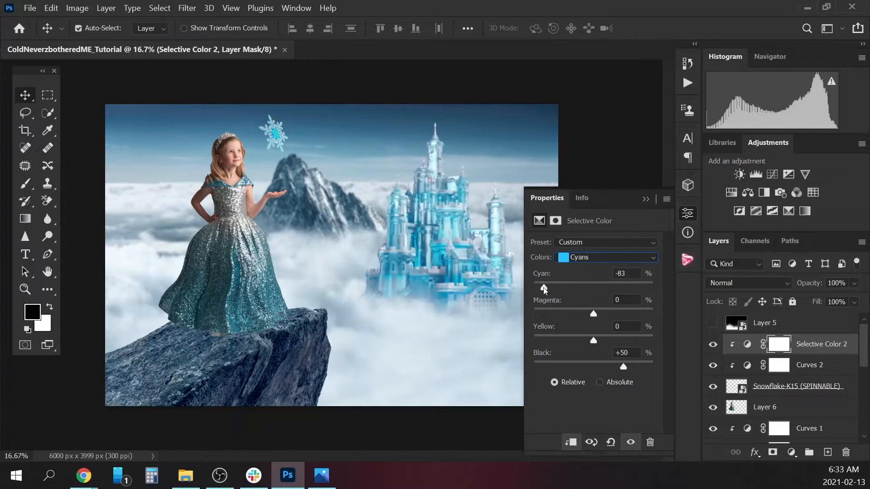
Raise the Cyan and Black amounts of the snowflake's Blues in Selective Color.
left_click(595, 258)
left_click(588, 310)
left_click_drag(607, 287, 629, 282)
Lower the Cyan and raise the Black amount of the snowflake's Whites in Selective Color.
left_click(616, 256)
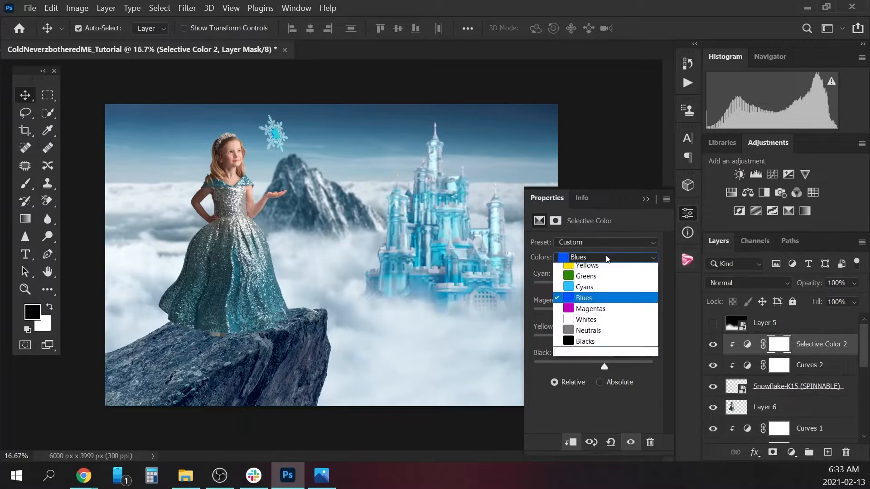
left_click(595, 334)
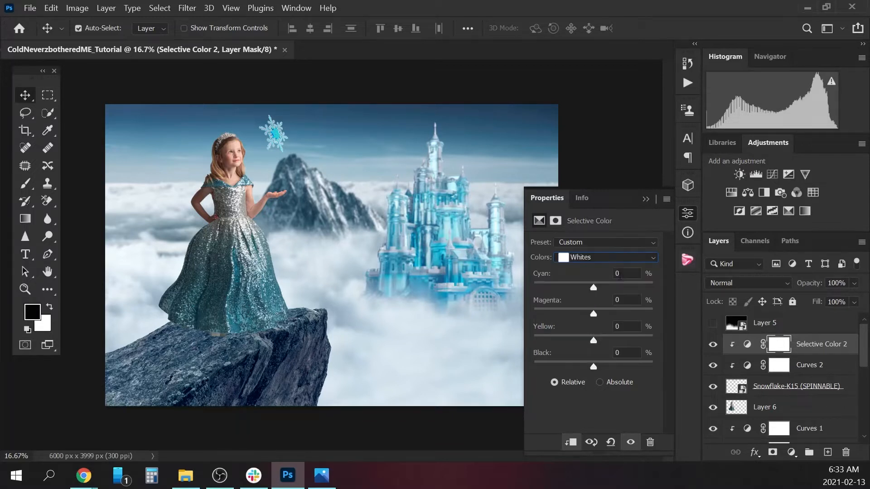
left_click(593, 286)
left_click_drag(615, 289, 539, 282)
mouse_move(593, 366)
left_mouse_down()
mouse_move(574, 368)
mouse_move(631, 365)
mouse_move(569, 356)
mouse_move(607, 360)
left_mouse_up()
left_click(645, 199)
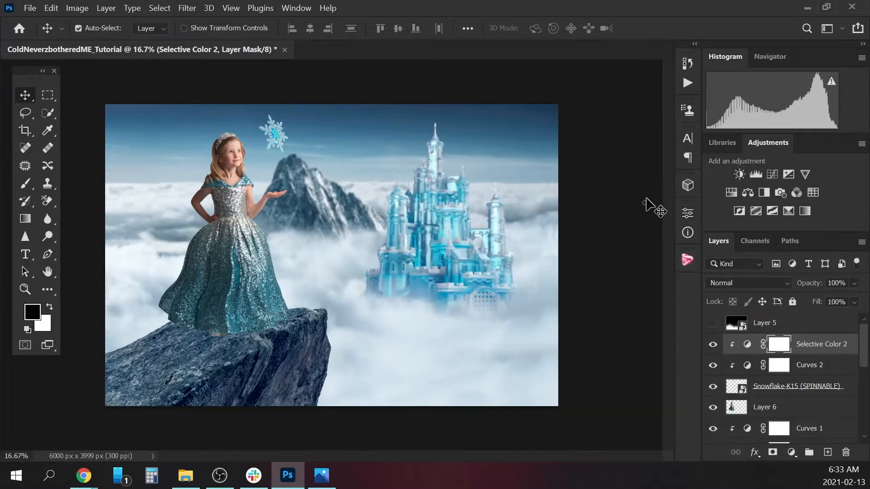
Compare the snowflake up close with and without the Selective Color 2 and Curves 2 adjustments.
left_click(712, 348)
left_click(712, 348)
key("ctrl+plus")
key("ctrl+plus")
key("ctrl+plus")
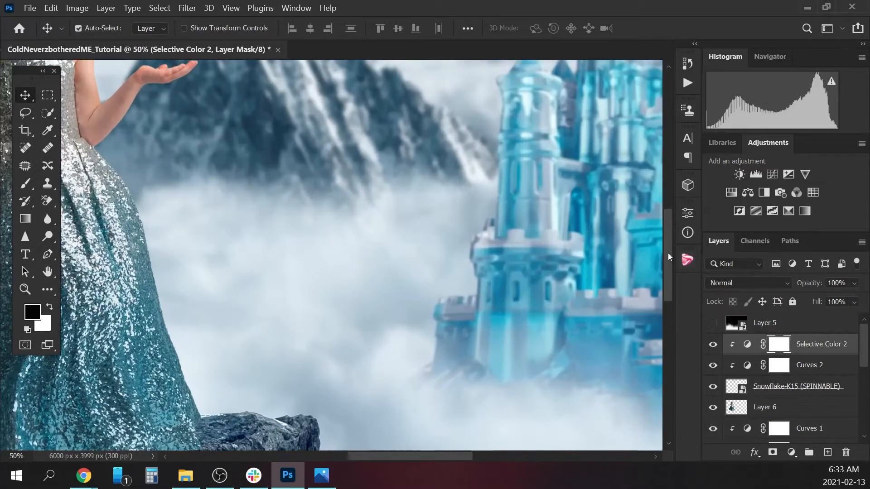
left_click_drag(668, 257, 666, 192)
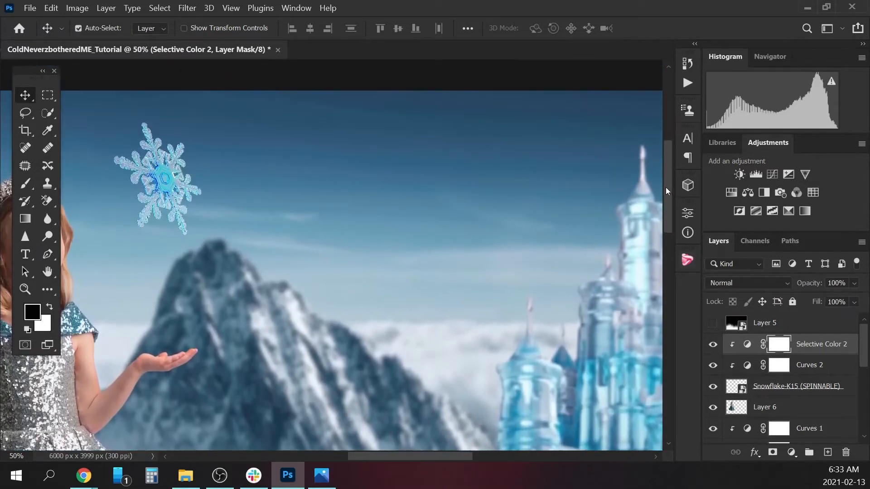
left_click_drag(380, 459, 356, 455)
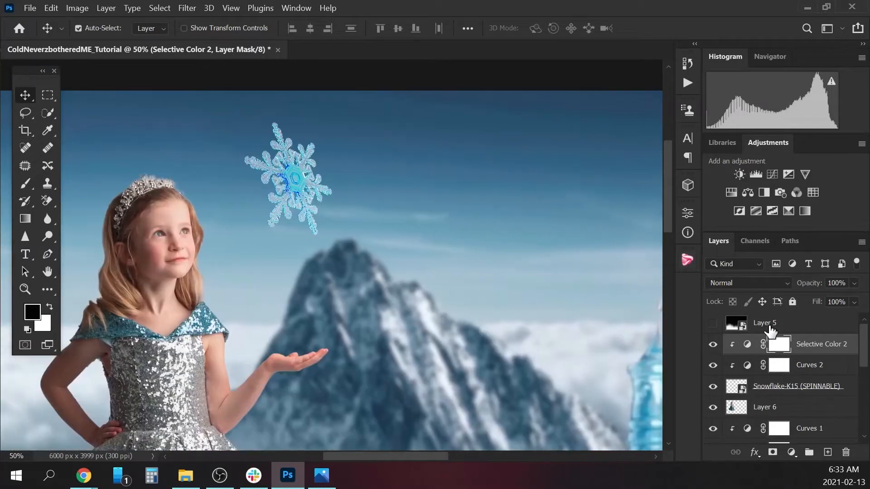
left_click(712, 347)
left_click(713, 365)
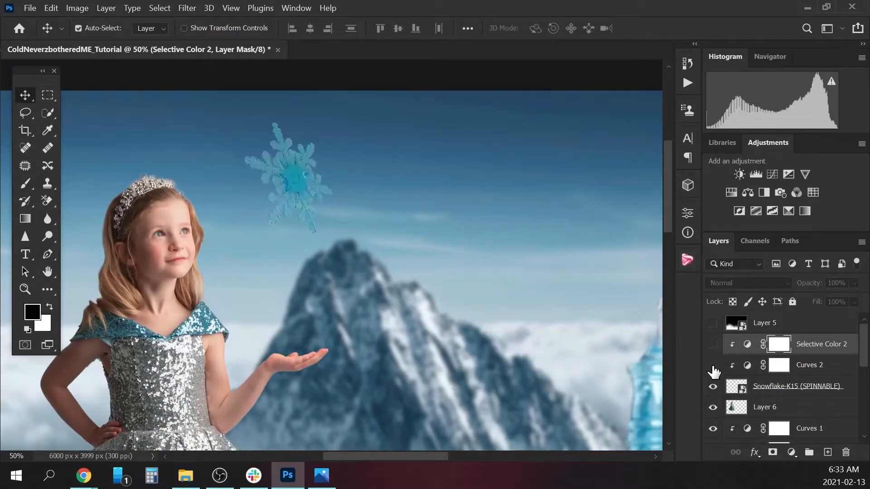
left_click(713, 365)
left_click(713, 370)
left_click(713, 344)
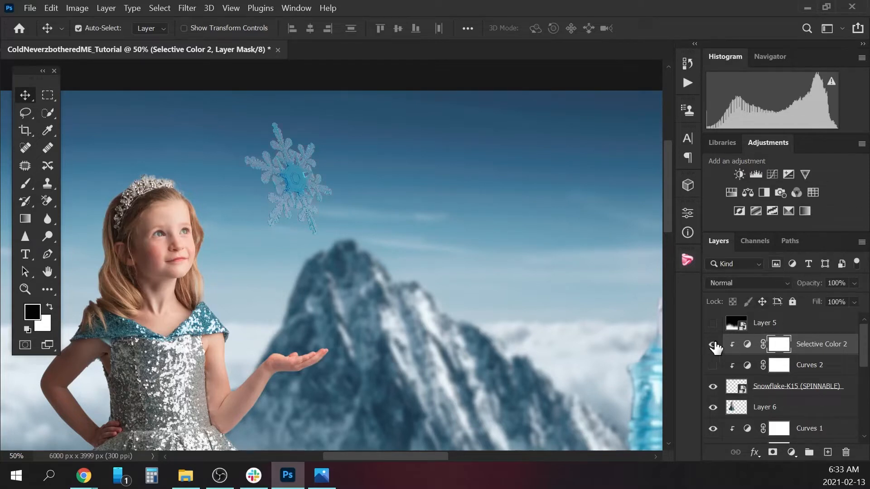
left_click(713, 367)
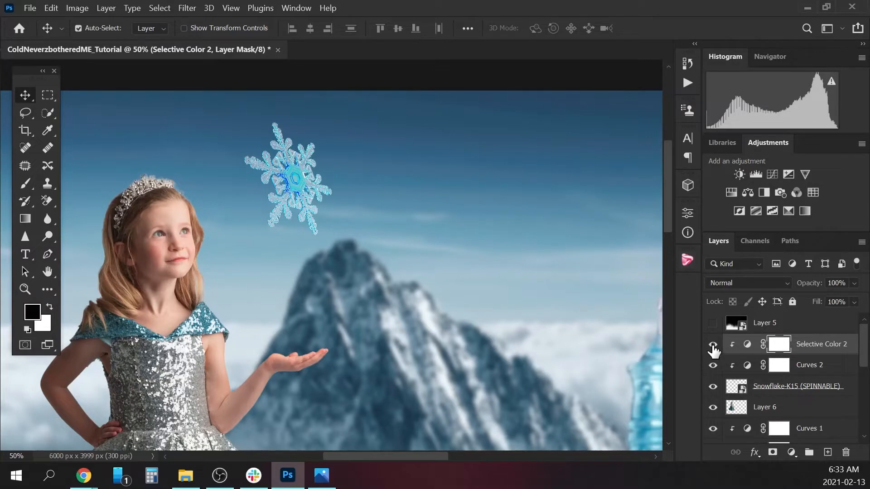
Check the effect of Curves 2 on the enlarged snowflake and review the Whites settings of Selective Color 2.
key("ctrl")
key("ctrl+equal")
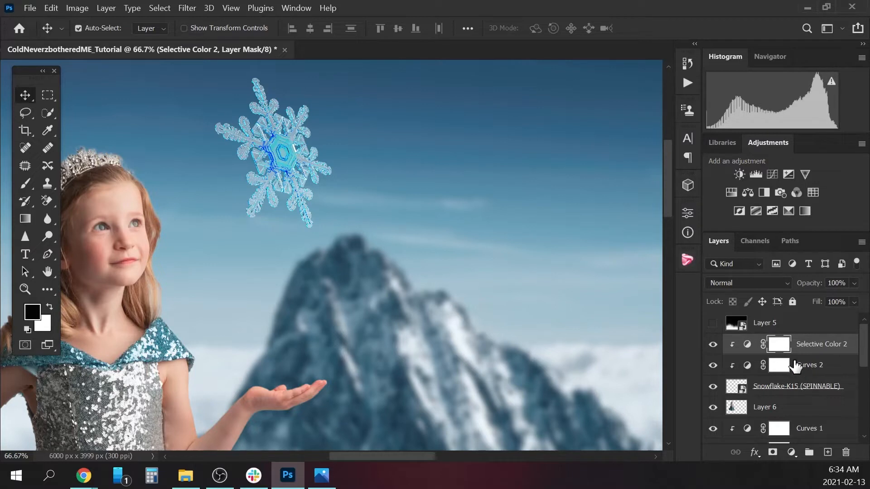
left_click(713, 366)
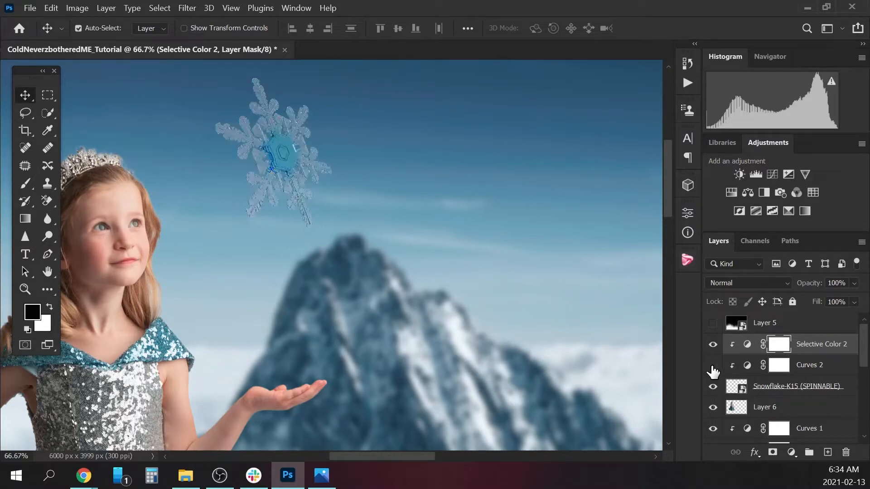
left_click(712, 366)
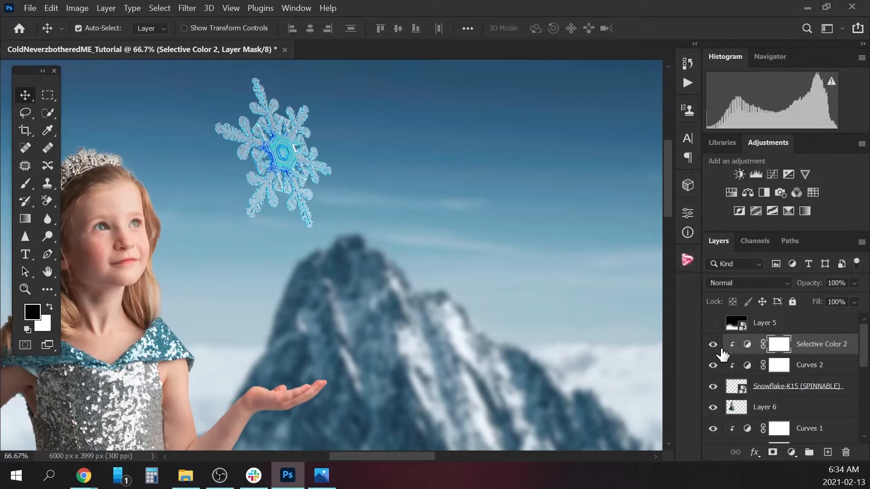
left_click(746, 345)
double_click(748, 346)
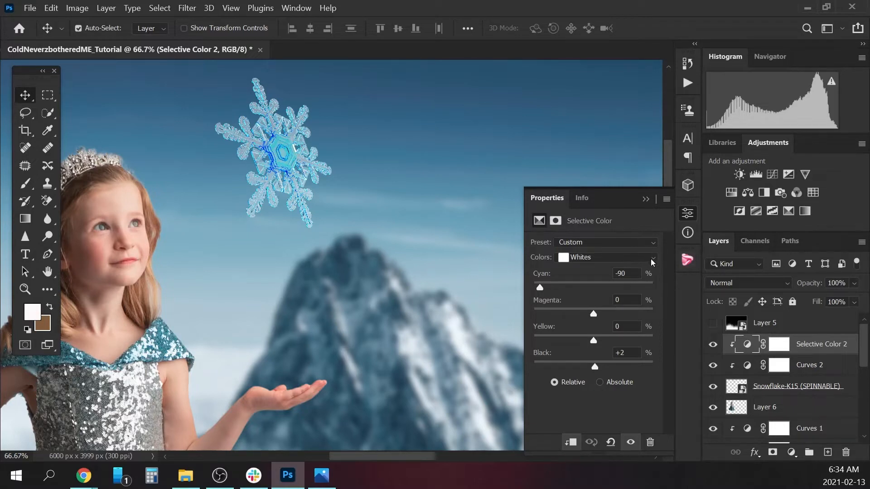
left_click(654, 199)
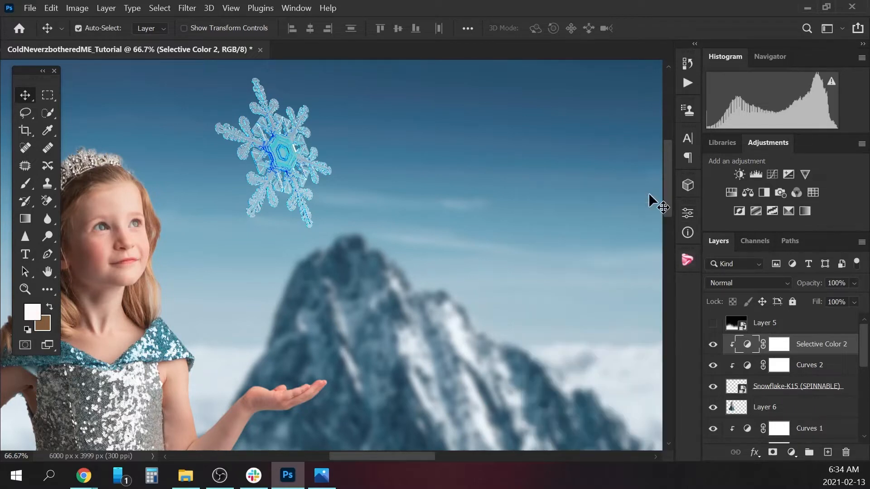
Delete Selective Color 2 and Curves 2, and add a Black & White adjustment layer clipped to the snowflake instead.
left_click_drag(821, 345, 845, 452)
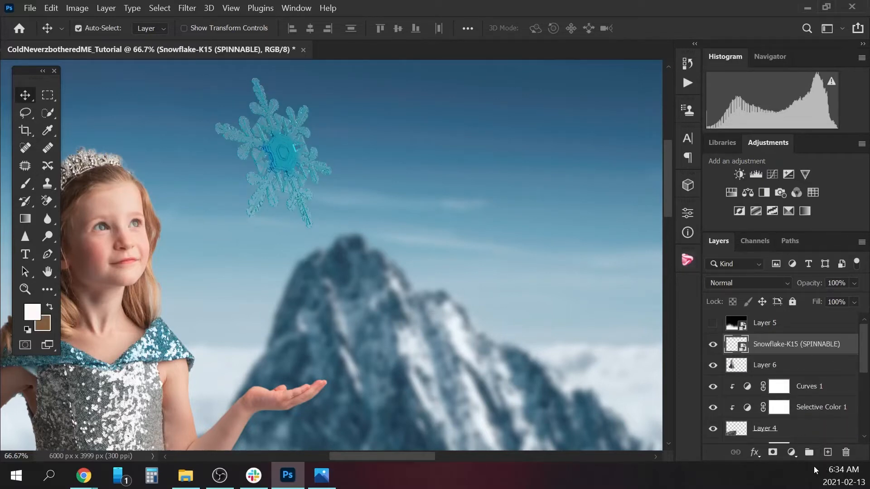
left_click(791, 452)
left_click(814, 336)
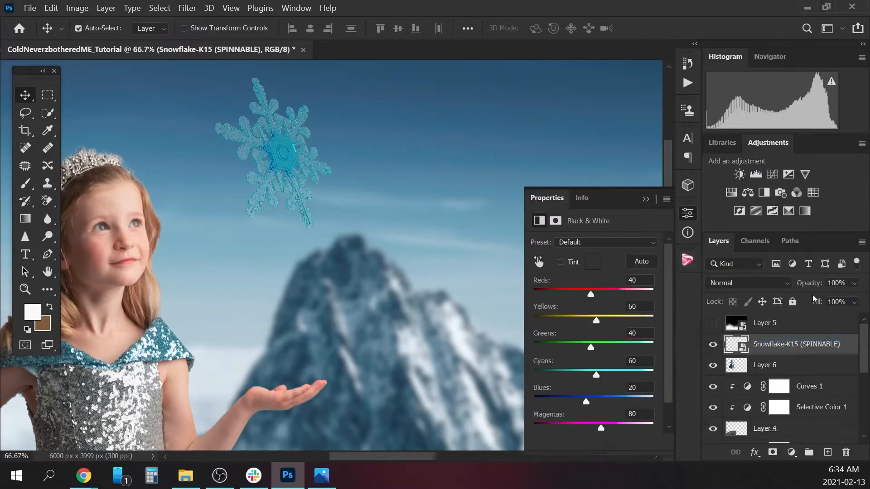
right_click(809, 344)
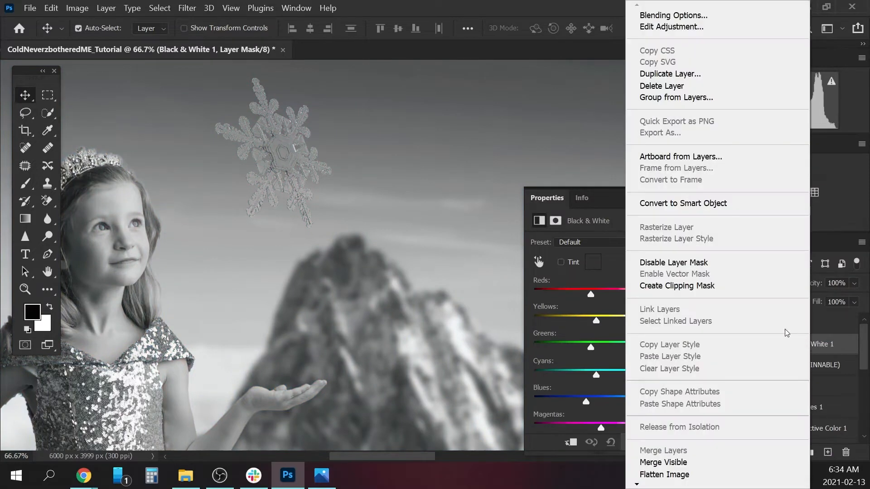
left_click(714, 285)
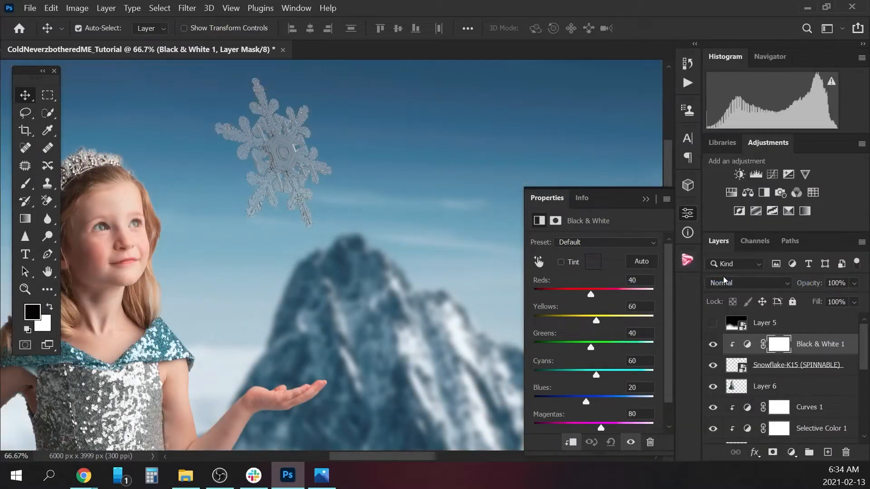
Set the Blues of the snowflake's Black & White adjustment to 36 and lower the layer's opacity to 68%.
mouse_move(587, 404)
left_mouse_down()
mouse_move(561, 401)
mouse_move(590, 402)
left_mouse_up()
left_click(747, 344)
left_click_drag(853, 283, 839, 299)
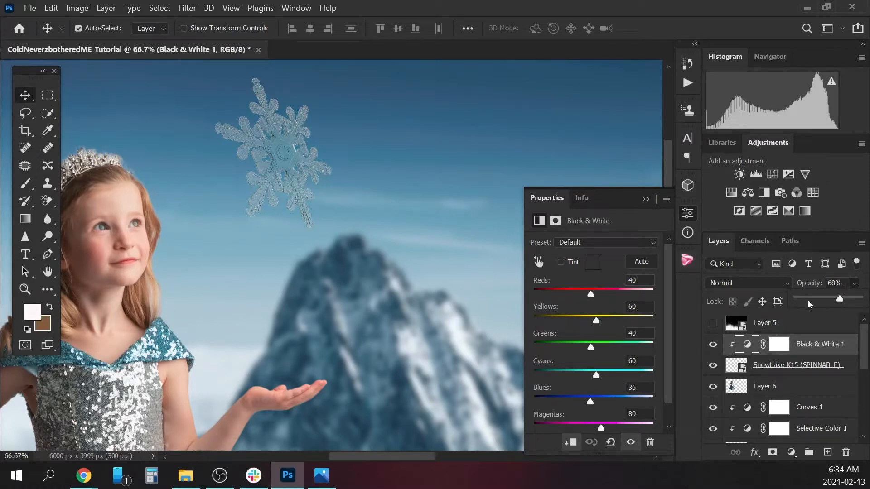
left_click(645, 200)
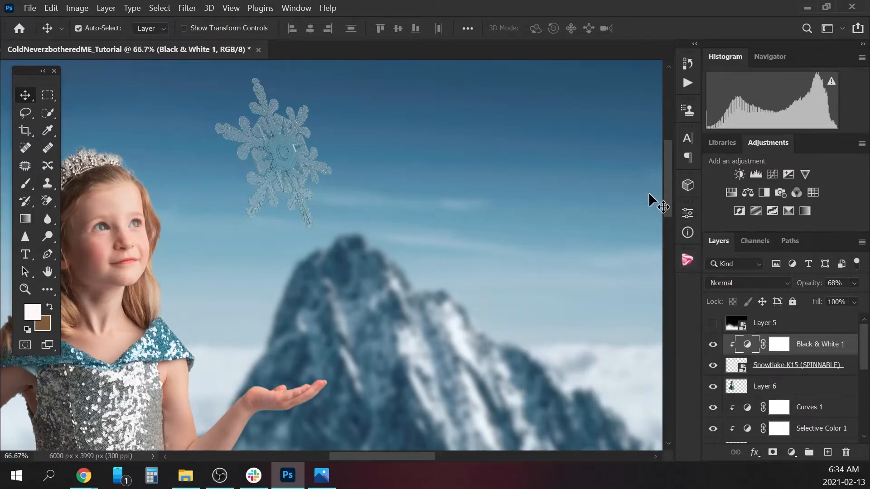
Add a Curves adjustment layer above Black & White 1, lift its RGB midtones, and clip it to the snowflake.
left_click(791, 452)
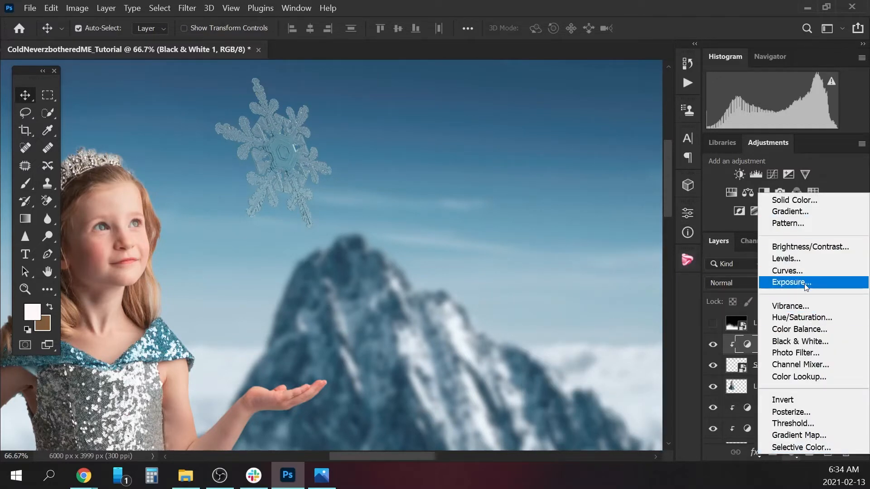
left_click(804, 270)
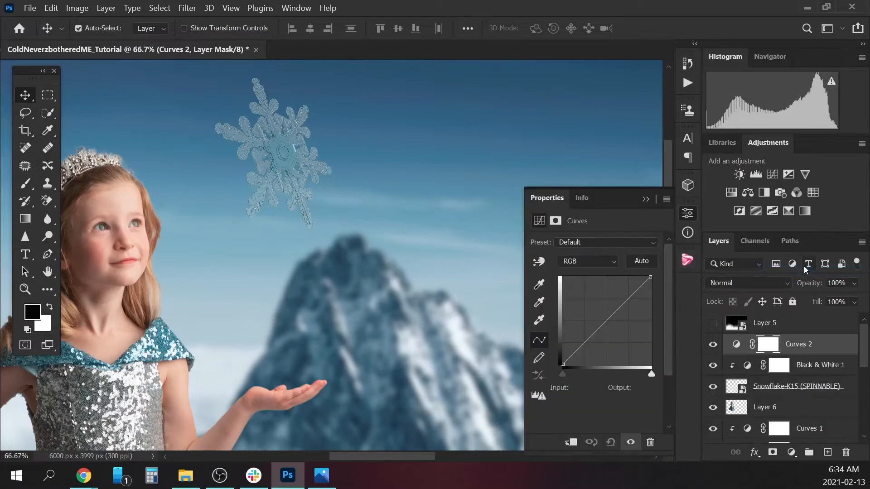
left_click_drag(606, 322, 601, 317)
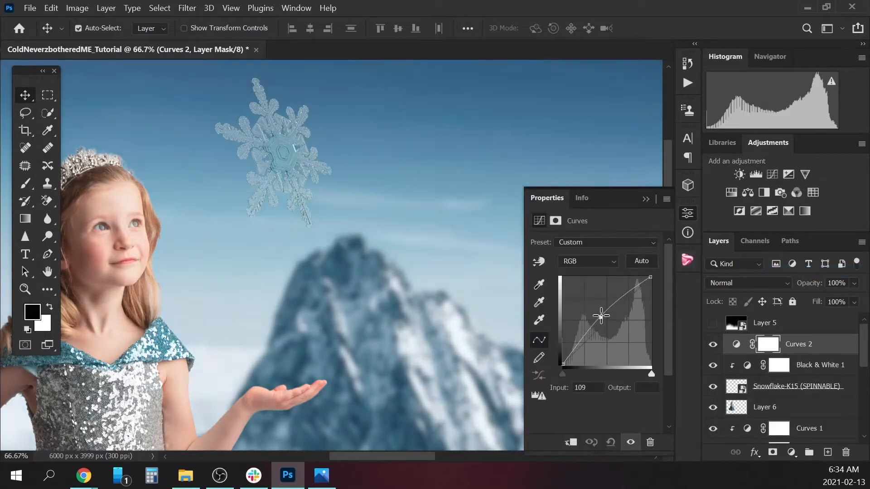
right_click(807, 345)
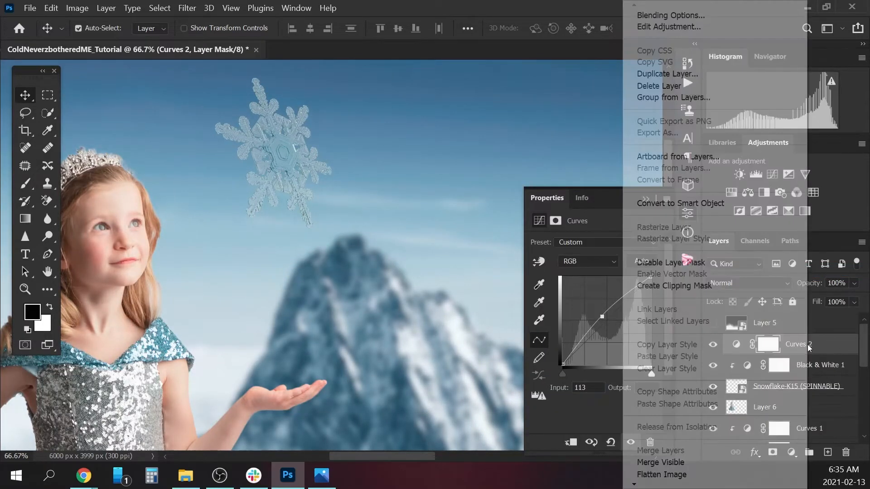
left_click(719, 285)
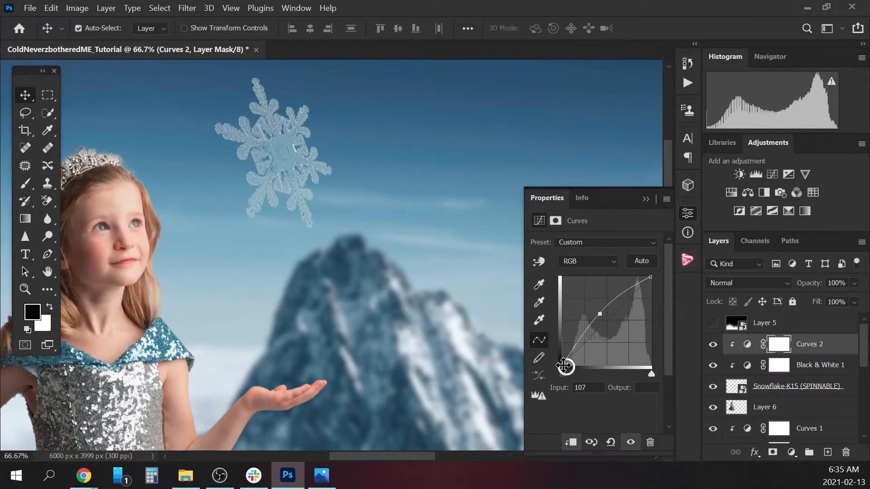
Increase the snowflake's contrast by moving the Curves black point to input 39 and raising the midtone point at input 103.
left_click_drag(564, 366, 577, 365)
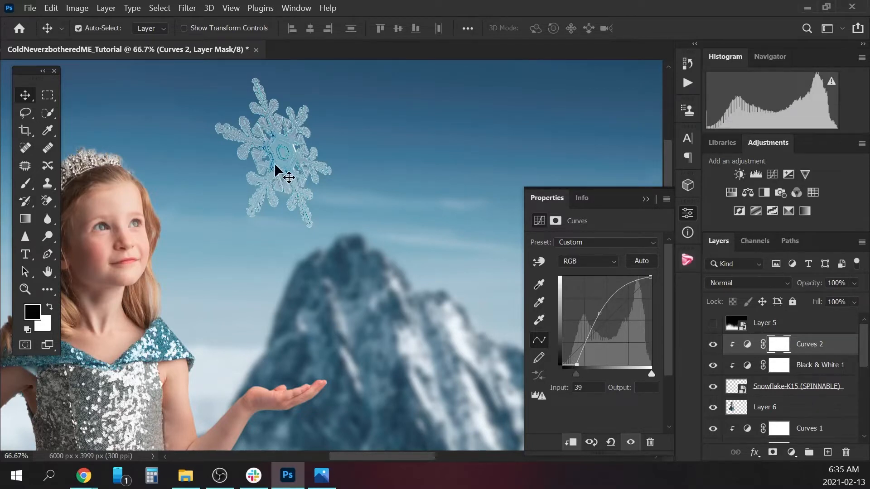
left_click_drag(600, 315, 597, 310)
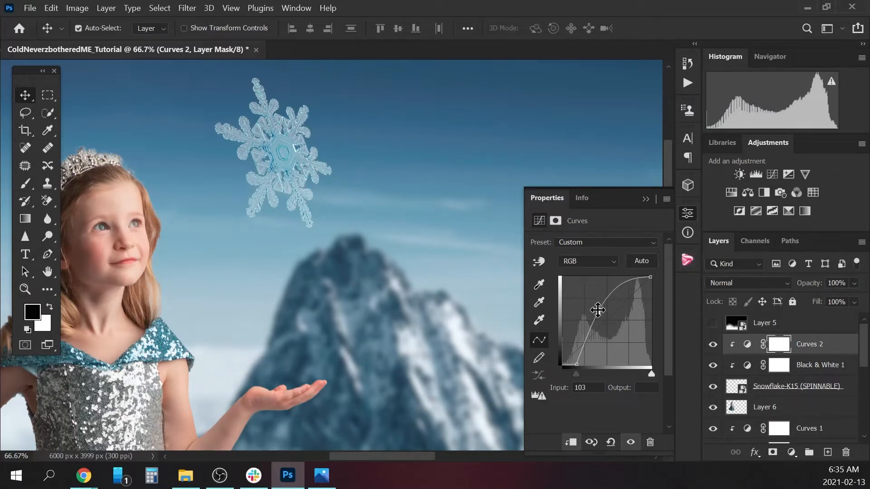
left_click(645, 199)
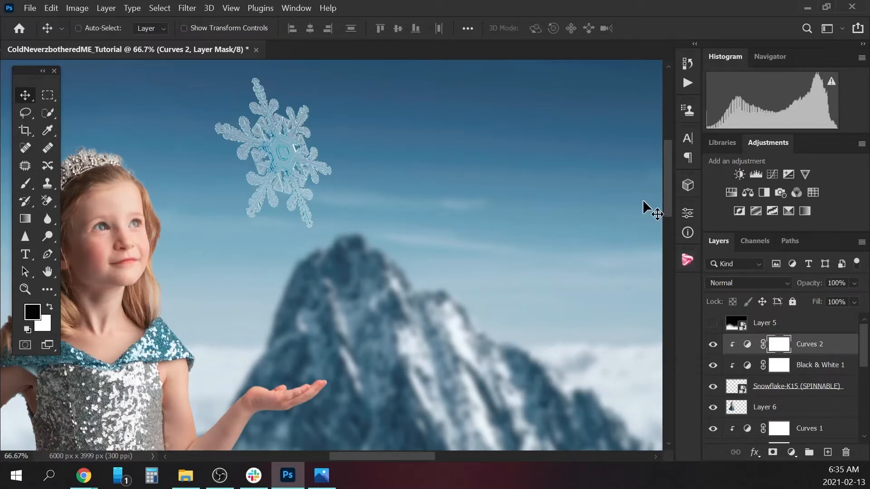
Compare the snowflake within the whole composite with and without the Curves 2 and Black & White 1 adjustments.
key("ctrl+minus")
key("ctrl+minus")
key("ctrl+minus")
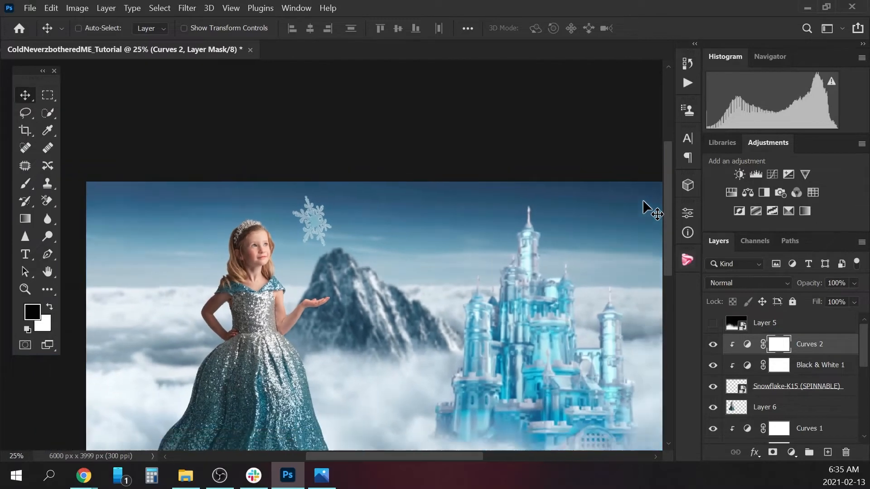
key("ctrl+minus")
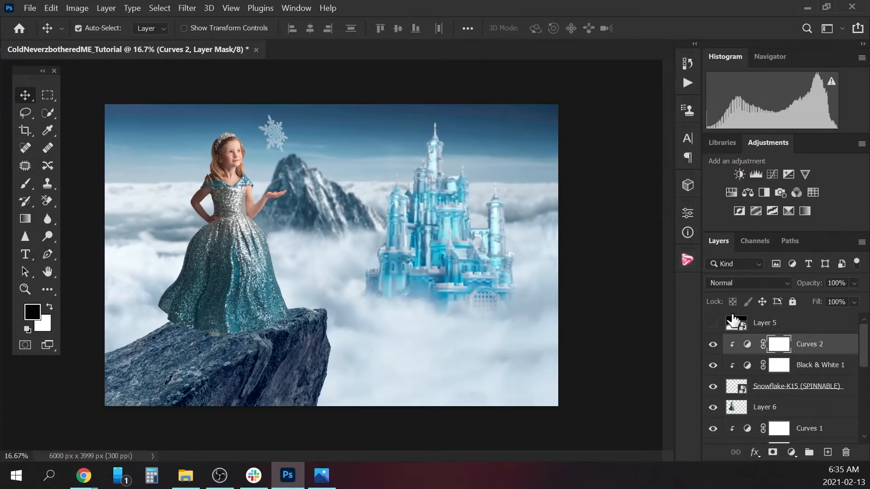
left_click(712, 344)
left_click(714, 365)
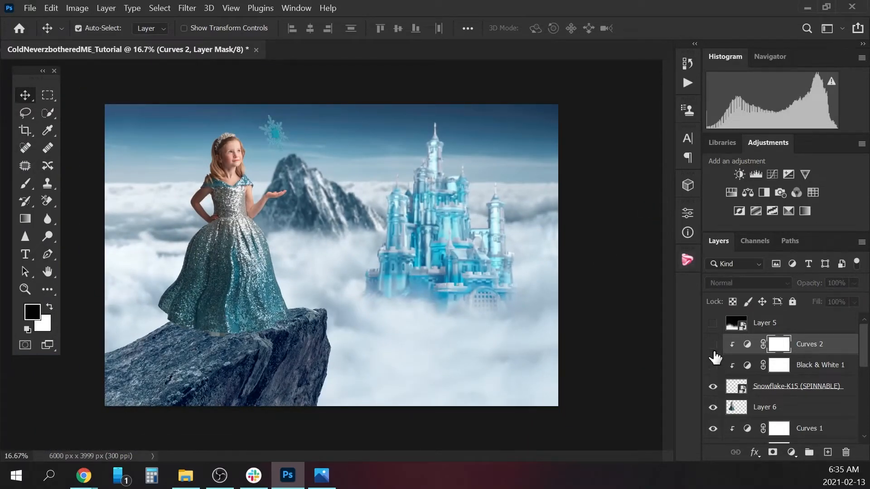
left_click_drag(713, 344, 712, 365)
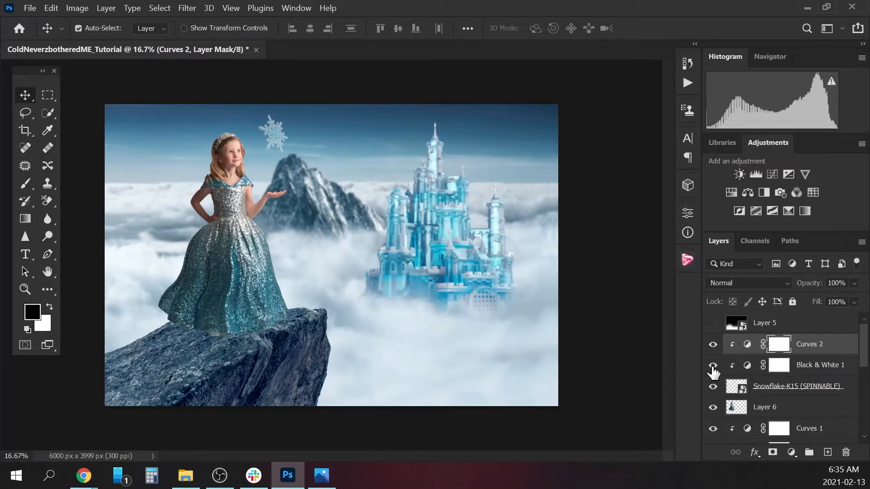
left_click(714, 367)
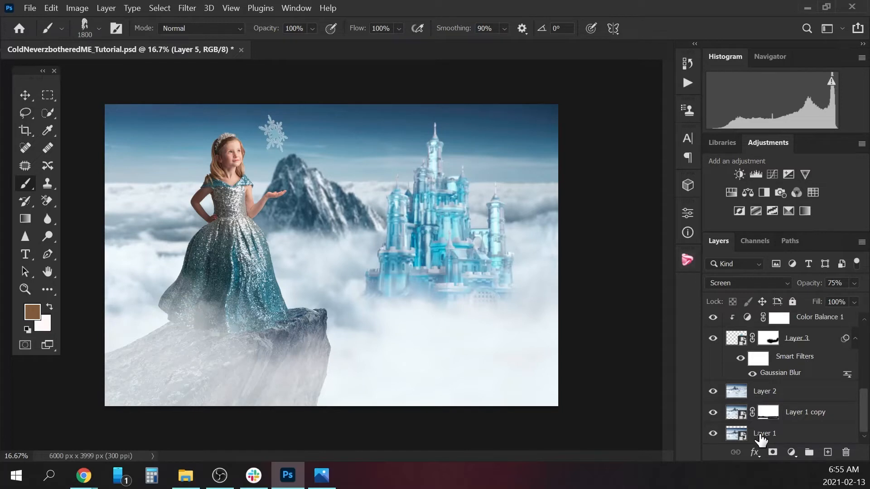
Rename Layer 3, which holds the ice castle, as "castle".
left_click(797, 341)
double_click(797, 340)
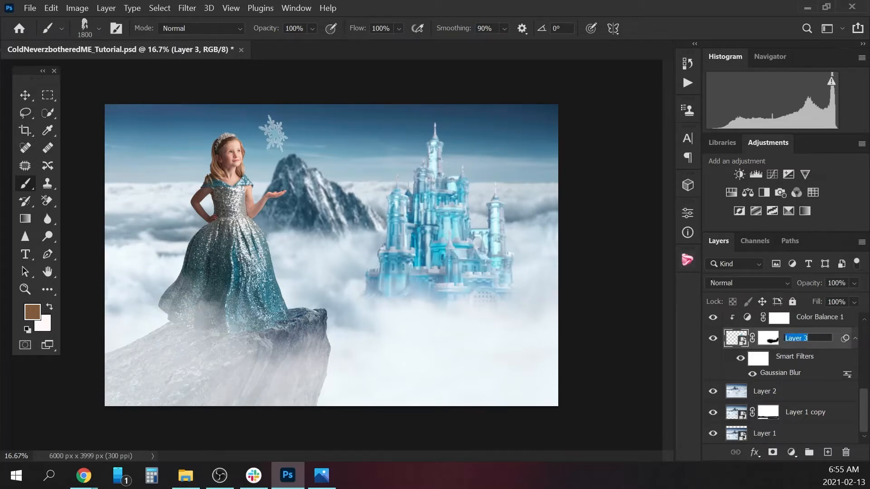
type("castle")
key("Return")
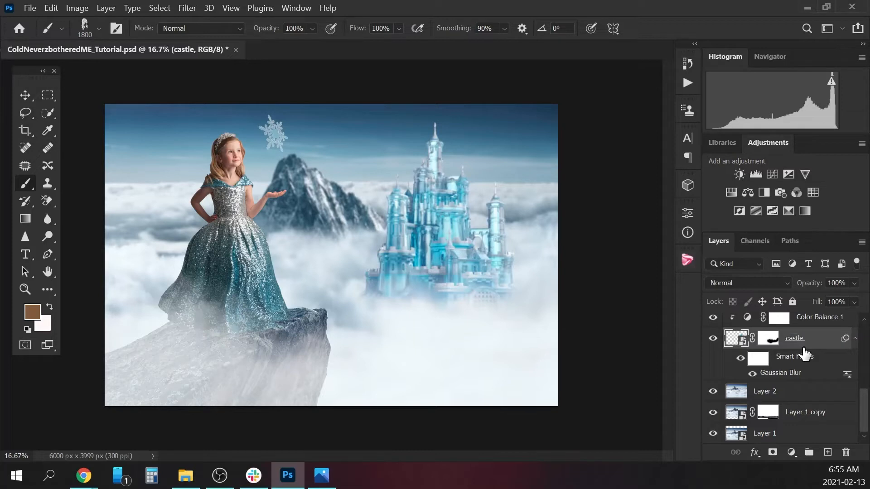
Rename Layer 2, directly below the castle layer, as "background".
double_click(766, 393)
type("back")
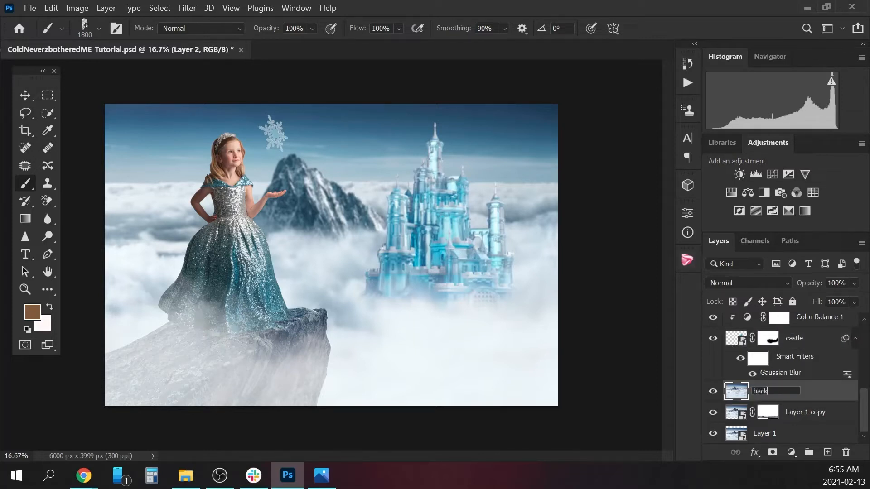
type("ground")
key("Return")
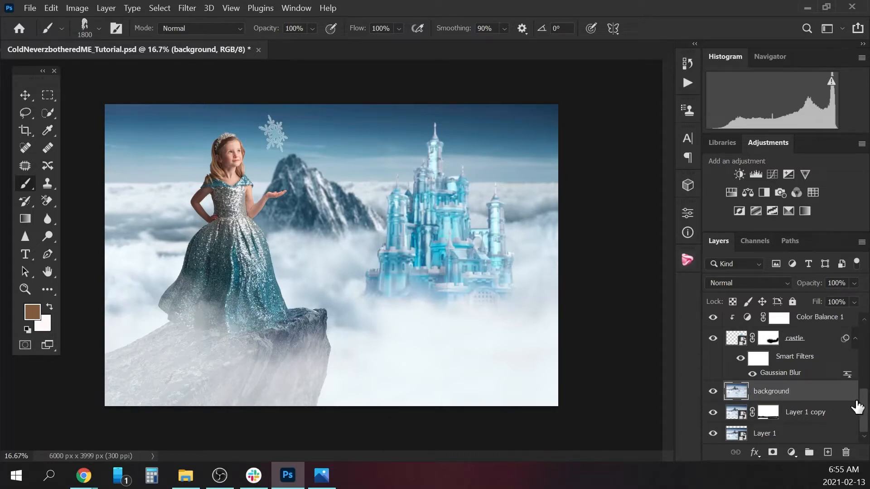
left_click_drag(864, 410, 866, 369)
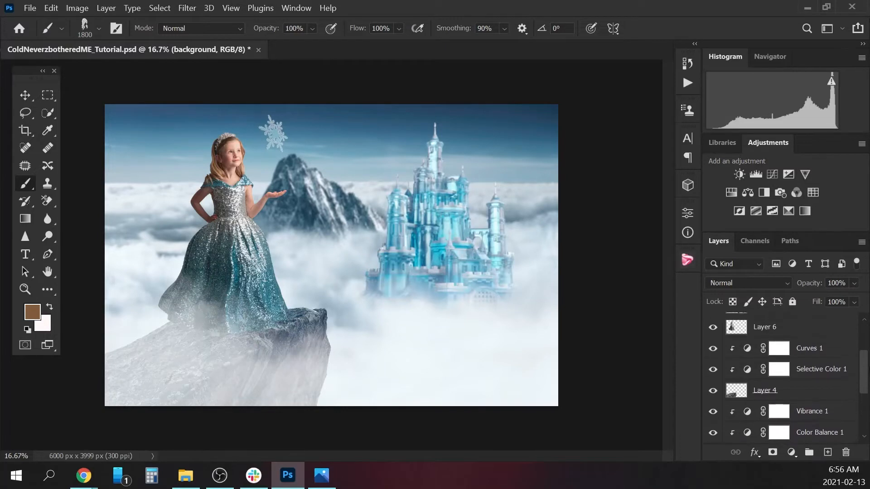
Rename Layer 4, which holds the rock, as "cliff" and Layer 6, which holds the child, as "girl".
double_click(768, 391)
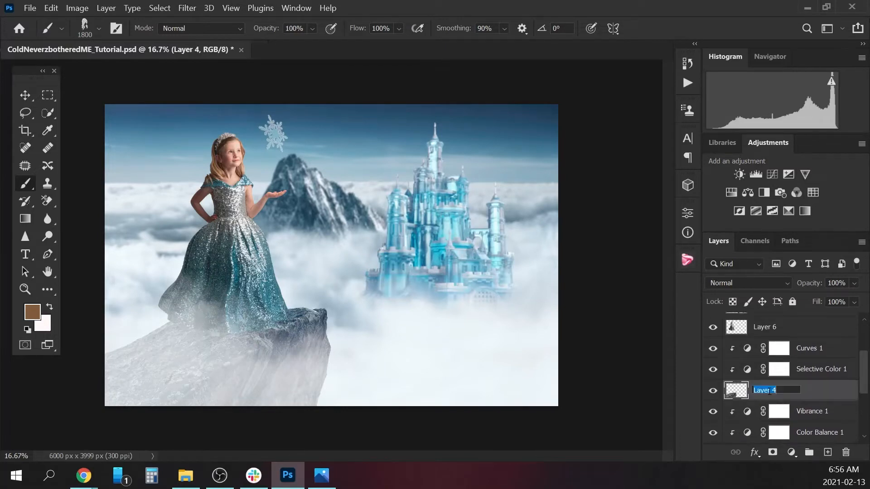
type("cliff")
left_click(821, 398)
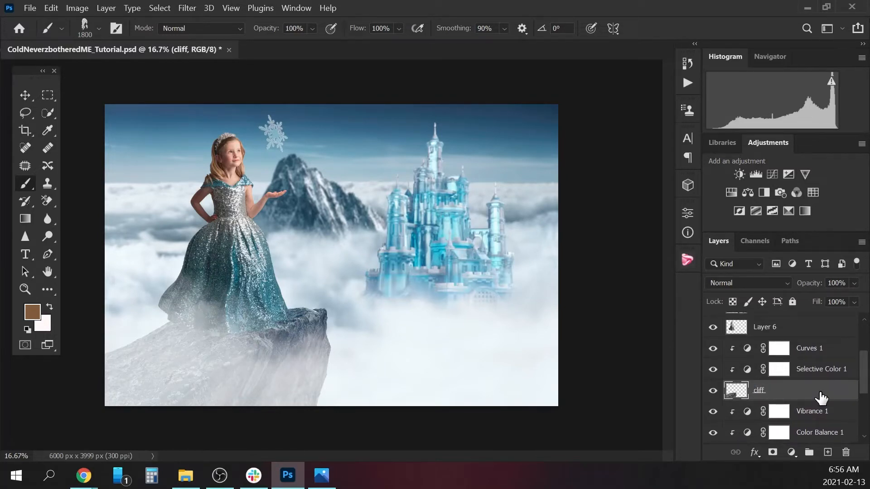
scroll(838, 382, "up", 3)
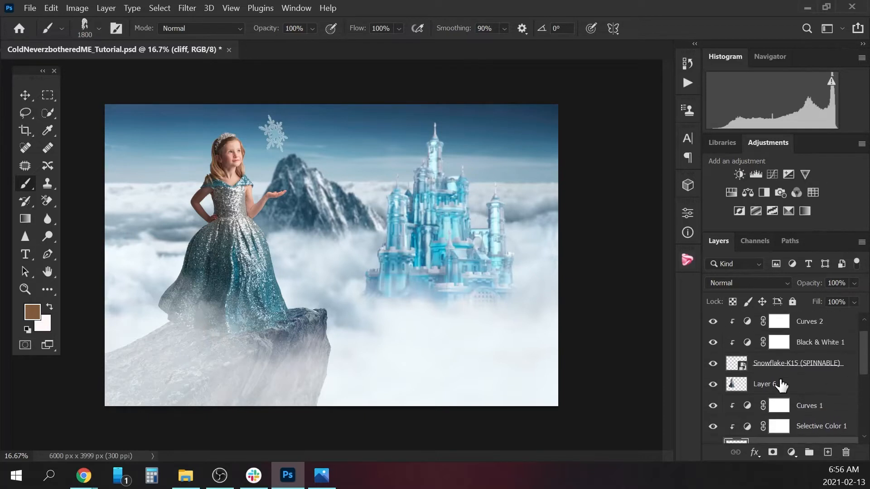
double_click(779, 384)
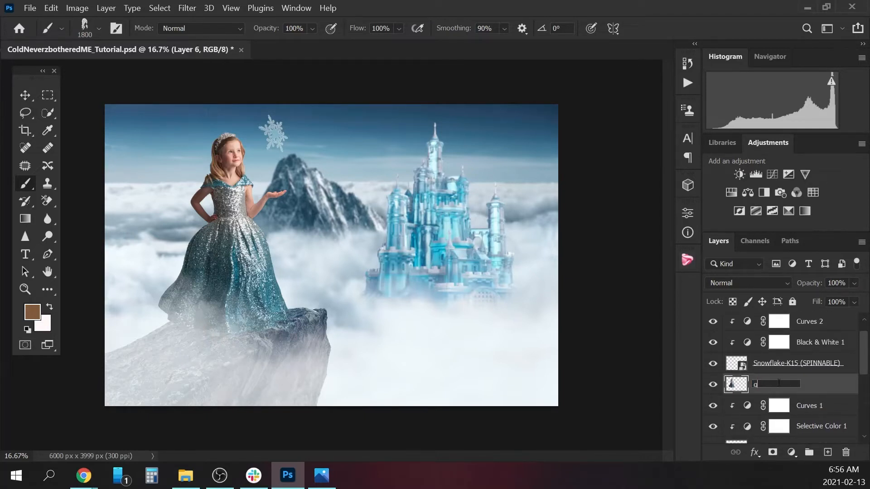
key("Return")
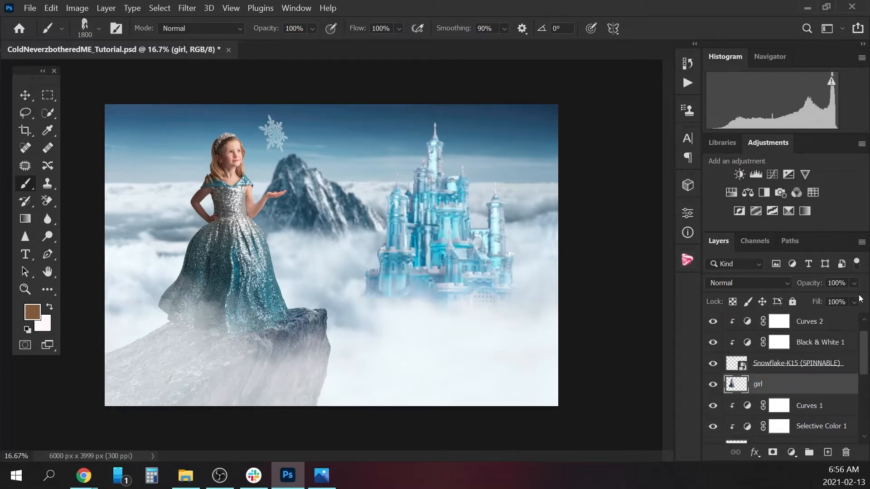
Rename Layer 5, the Screen-blended smart object at the top of the layer stack, as "fog".
scroll(867, 334, "up", 1)
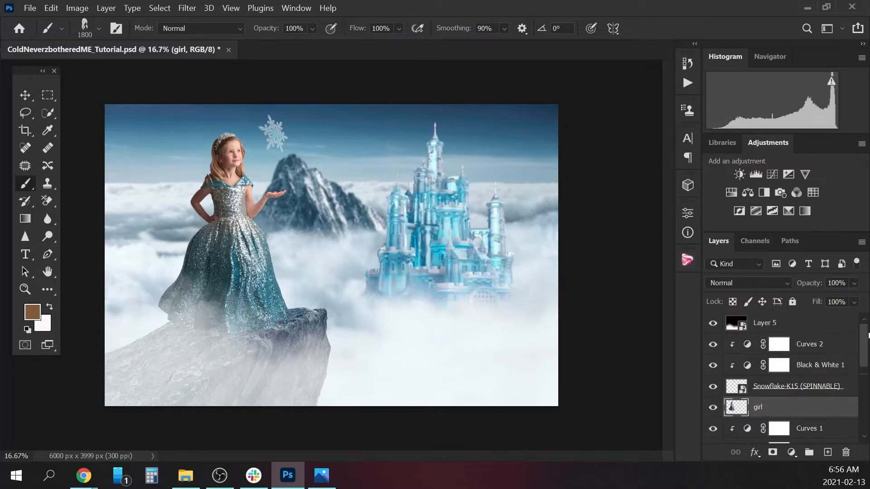
double_click(766, 323)
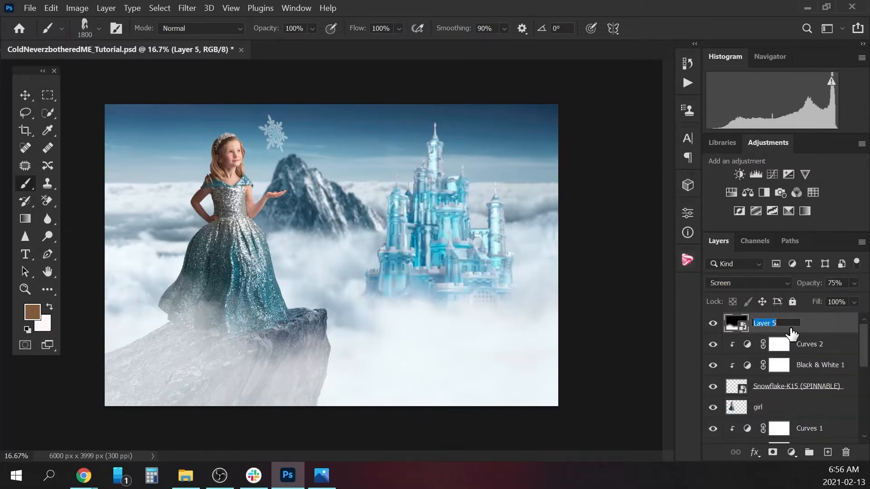
type("fog")
key("Return")
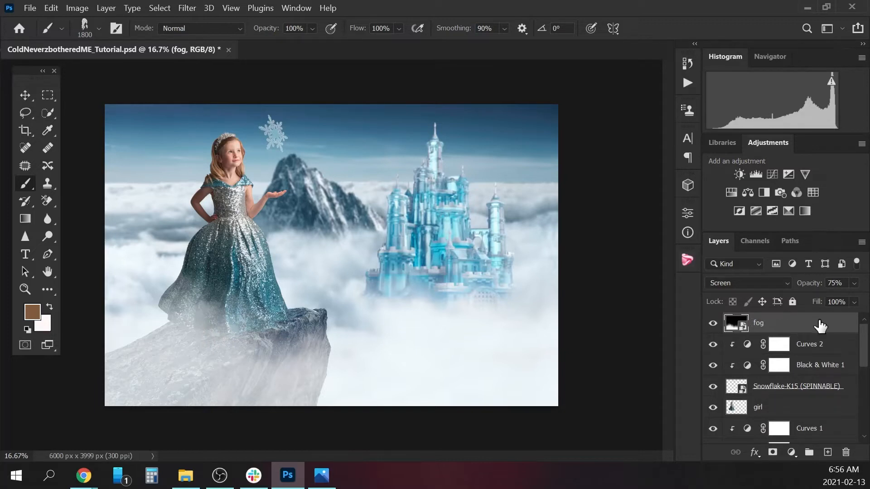
Add a new layer between the girl layer and the cliff's Curves 1 adjustment, naming it "Girl shadow".
left_click(798, 415)
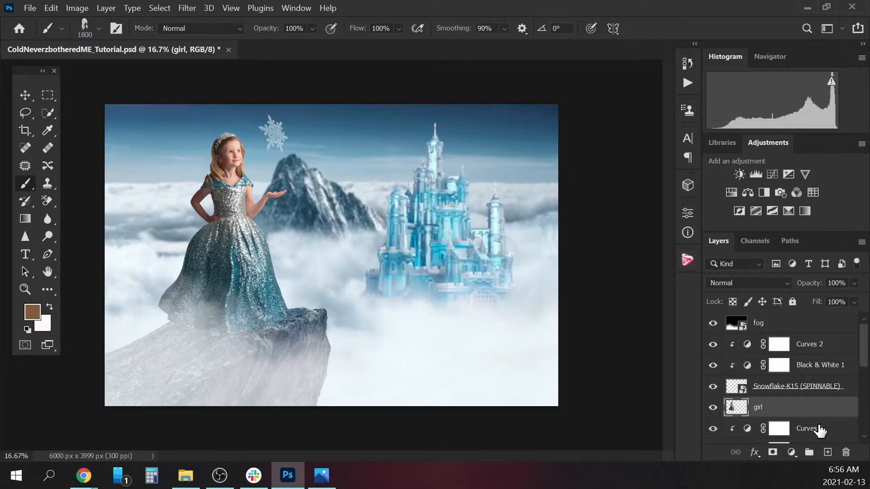
scroll(813, 410, "down", 3)
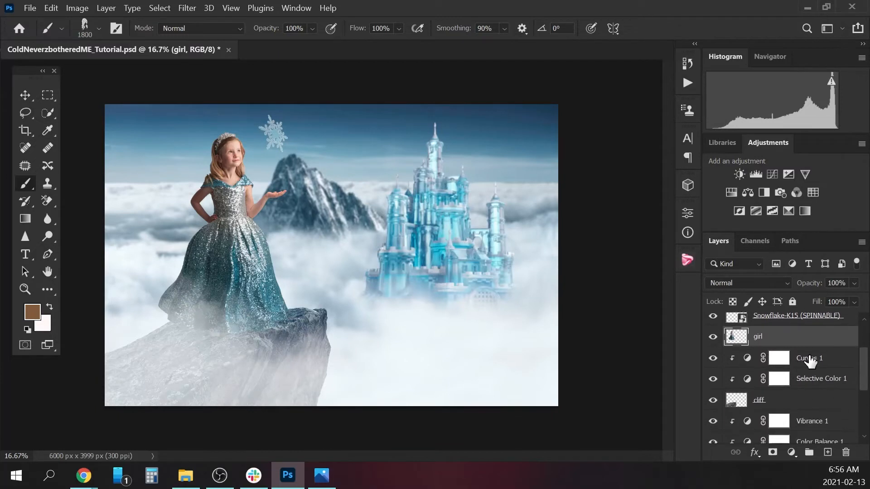
left_click(780, 360)
left_click(827, 452)
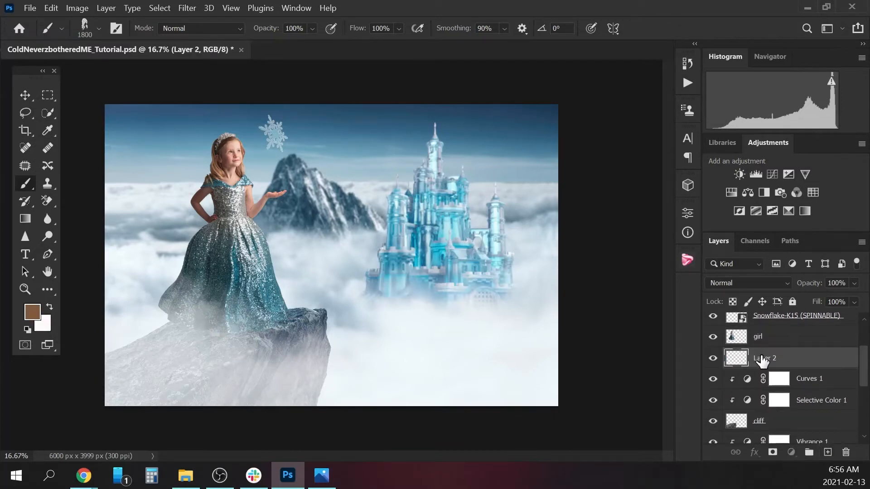
double_click(764, 359)
type("Girl shadow")
key("Return")
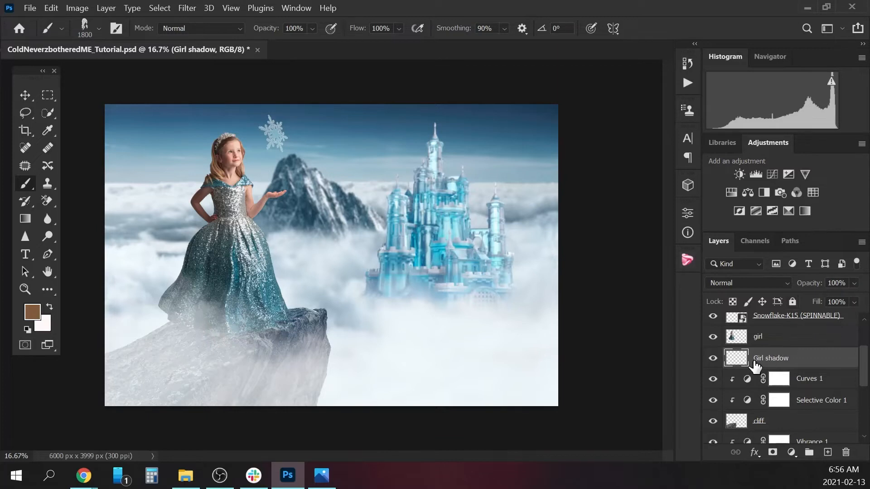
Set the Girl shadow layer's blend mode to Multiply and hide the fog layer.
left_click(719, 282)
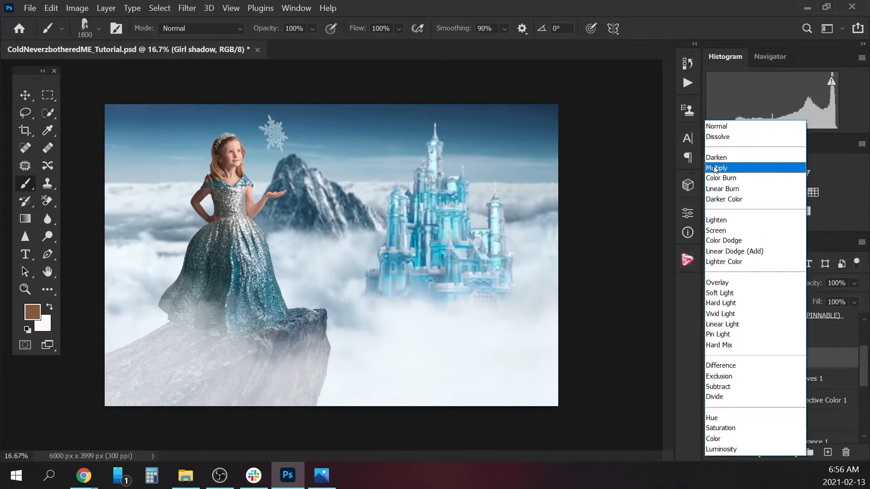
left_click(716, 168)
mouse_move(865, 367)
left_mouse_down()
mouse_move(864, 342)
mouse_move(867, 375)
left_mouse_up()
left_click(713, 322)
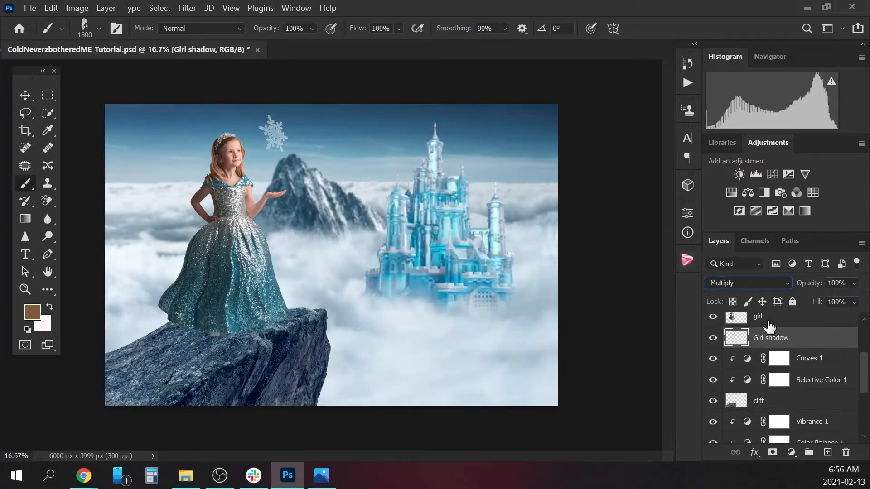
Choose a soft round brush with 0% hardness and flatten its tip into a wide, thin ellipse.
left_click(98, 29)
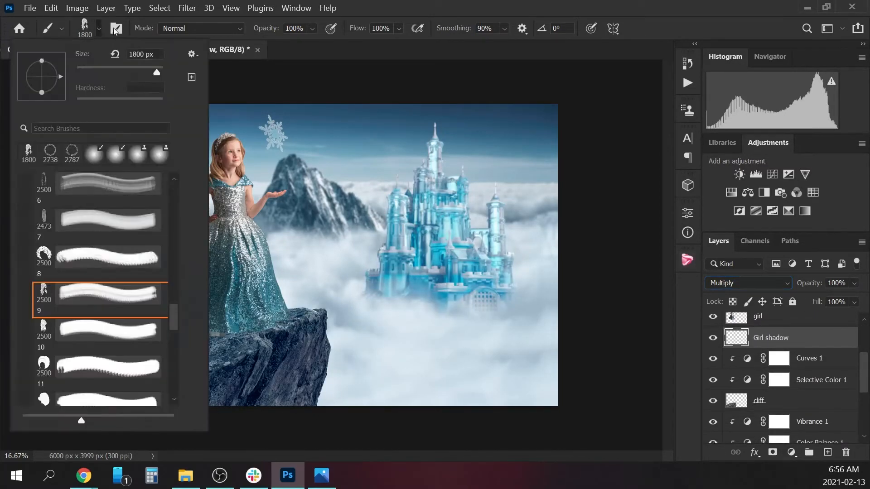
left_click(93, 154)
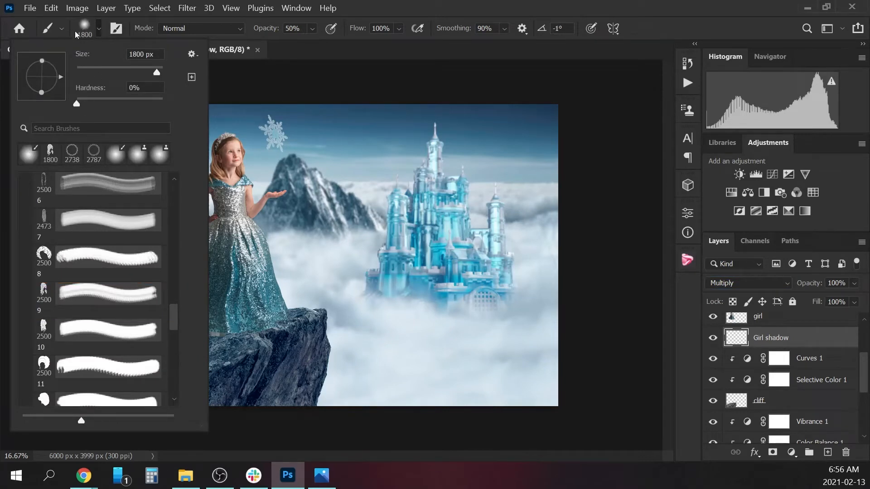
left_click_drag(41, 93, 44, 84)
left_click(99, 31)
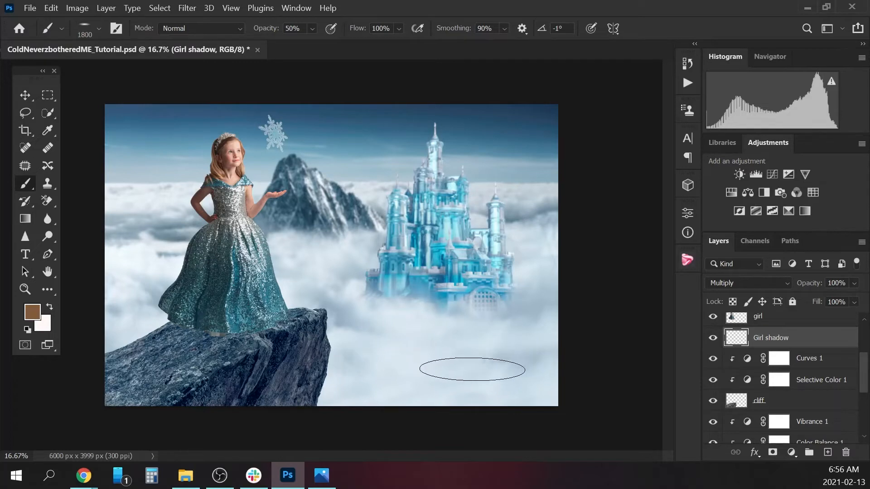
Sample a dark navy from the cliff's shadows as the painting colour and lower the brush opacity to 11%.
left_click(255, 396, "alt")
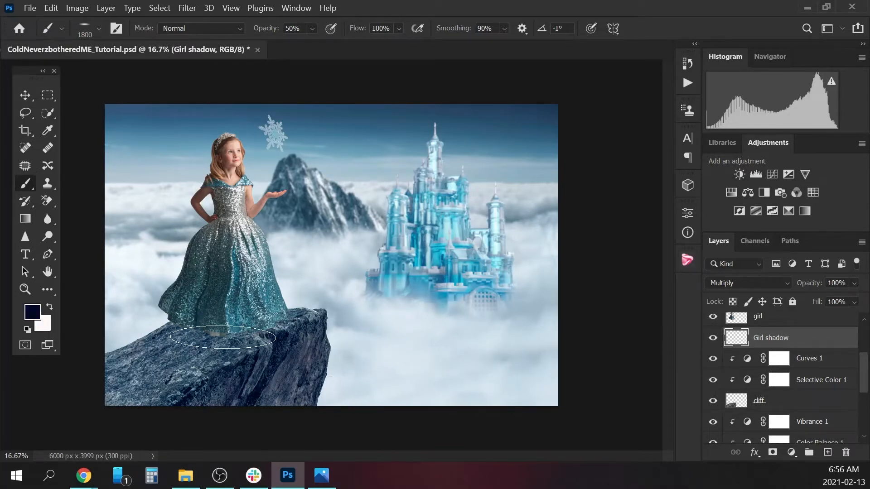
left_click(311, 29)
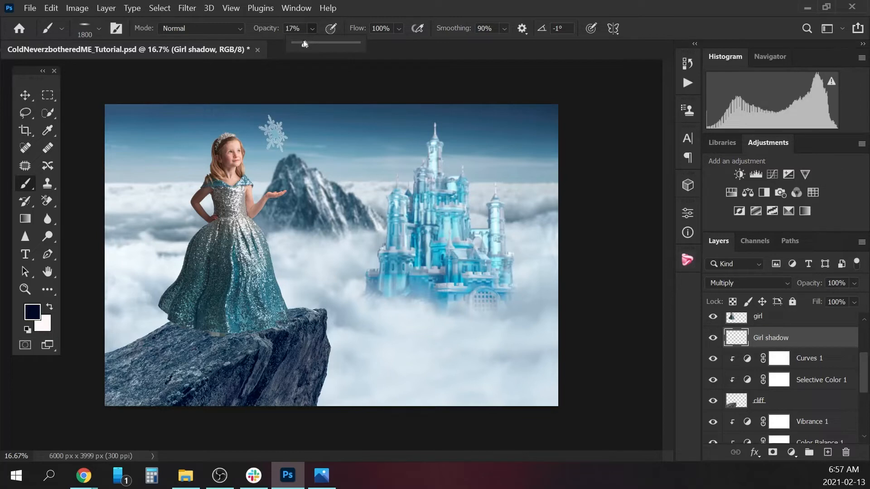
left_click_drag(303, 42, 301, 43)
left_click(311, 29)
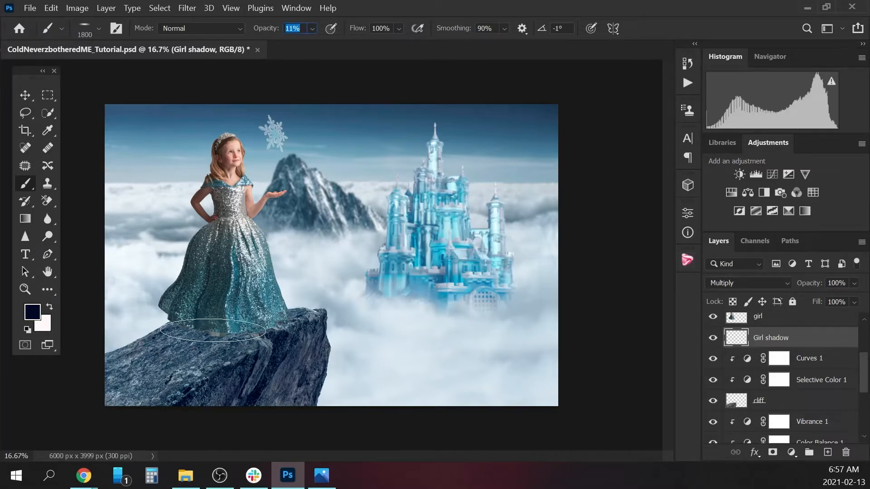
Paint a soft shadow on the cliff beneath the girl's dress, varying the flattened brush between 1300 and 1700 px.
key("bracketleft")
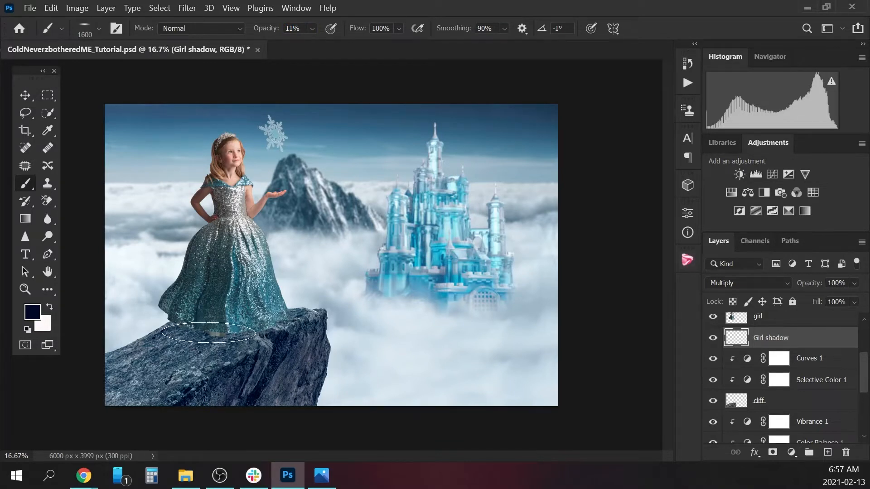
key("bracketleft")
key("p")
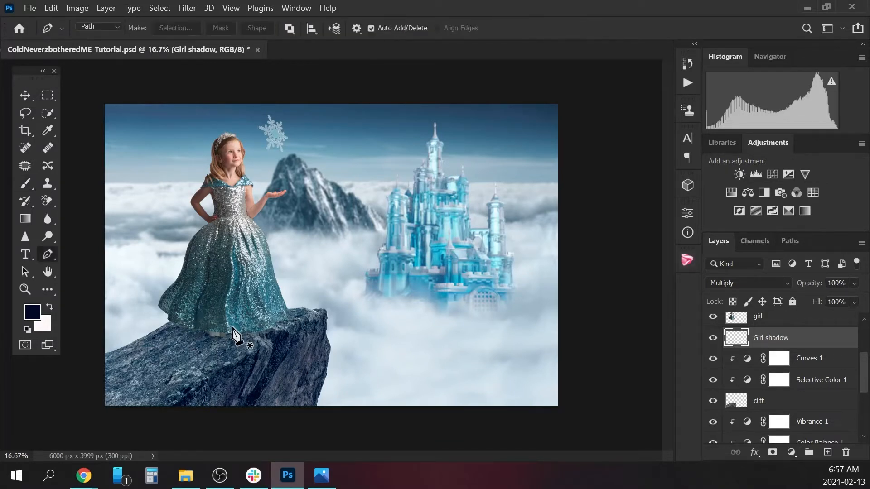
key("b")
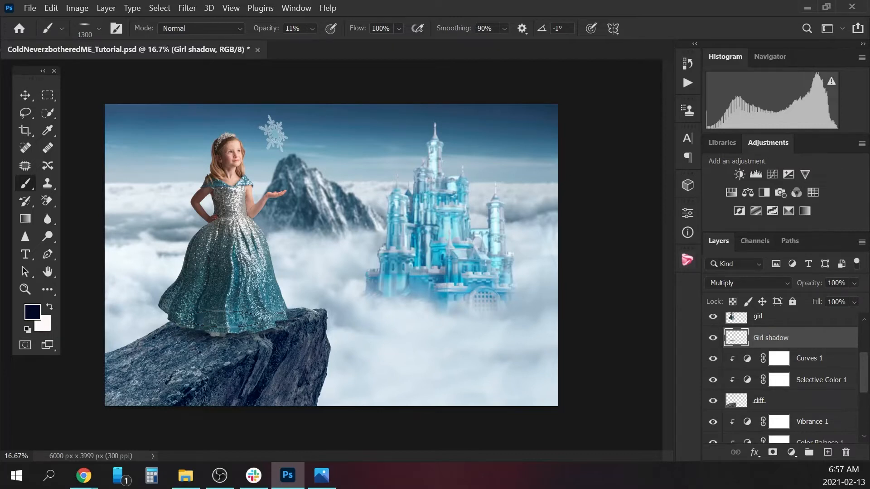
key("bracketright")
key("bracketright")
key("bracketright")
key("bracketright")
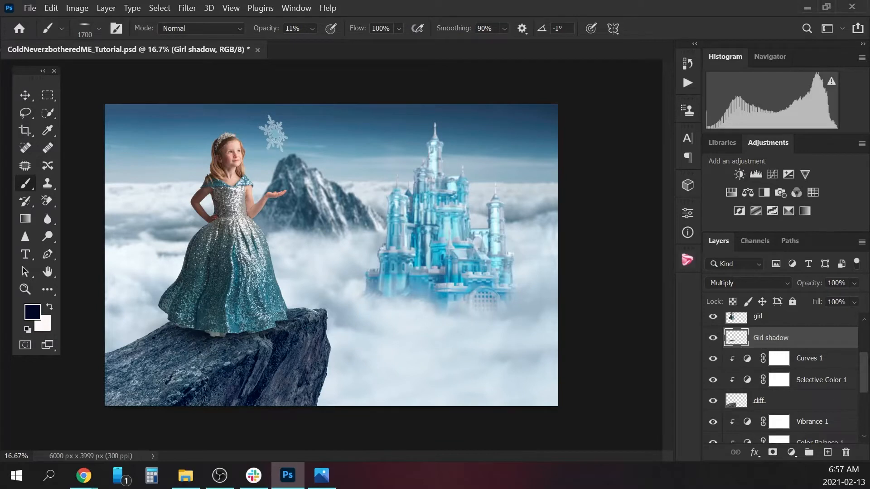
Compare the cliff with and without the Girl shadow layer, and turn the fog layer back on.
left_click_drag(864, 370, 862, 334)
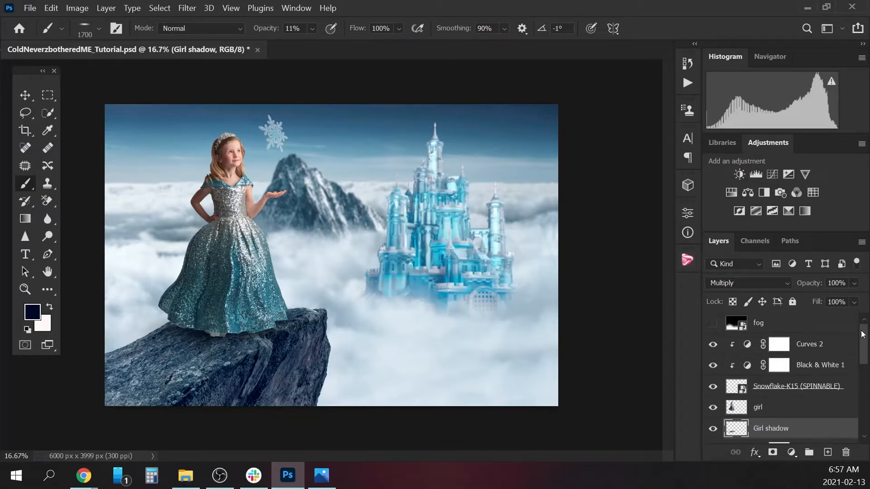
left_click(712, 428)
left_click(712, 429)
left_click(712, 323)
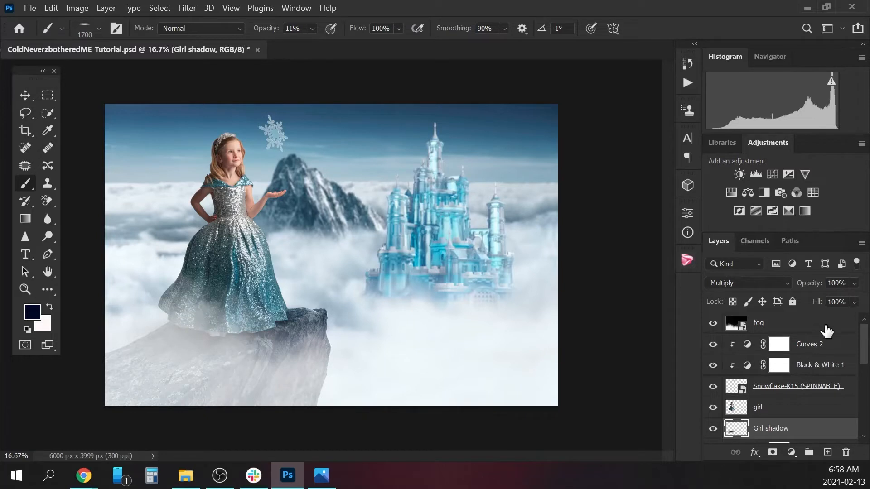
Add a new layer directly above the girl layer and name it "Girl hair".
left_click(776, 408)
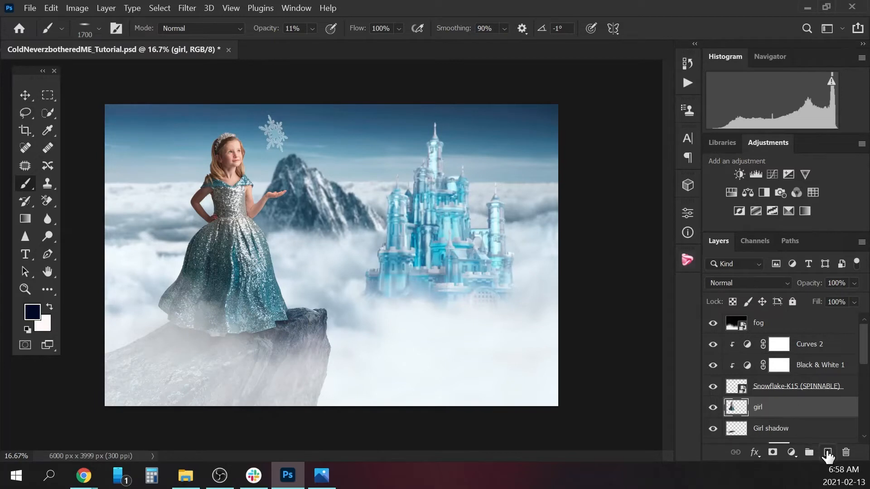
left_click(827, 452)
double_click(768, 406)
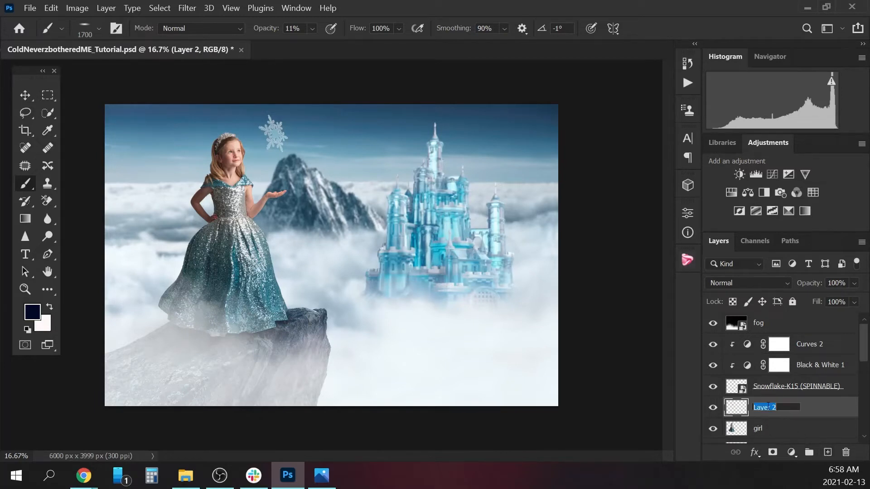
type("Girl hair")
key("Return")
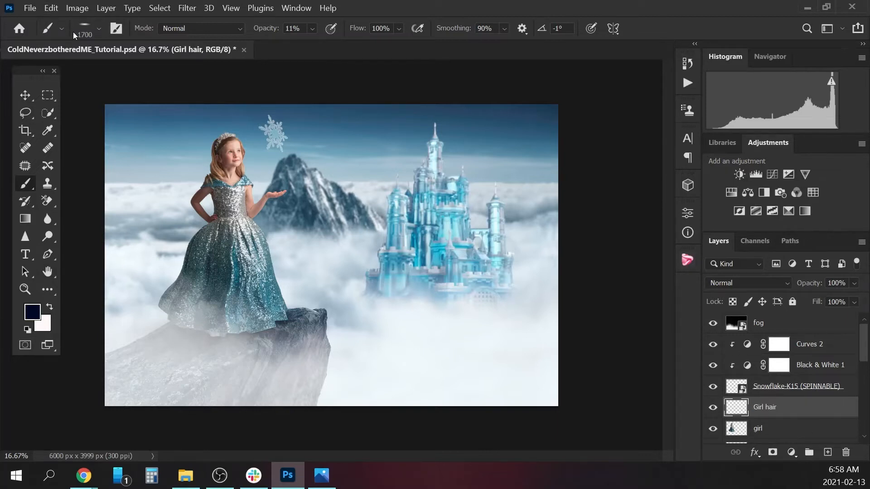
Choose the hair-shaped Sampled Brush 470 and reduce its size to 500 px.
left_click(98, 29)
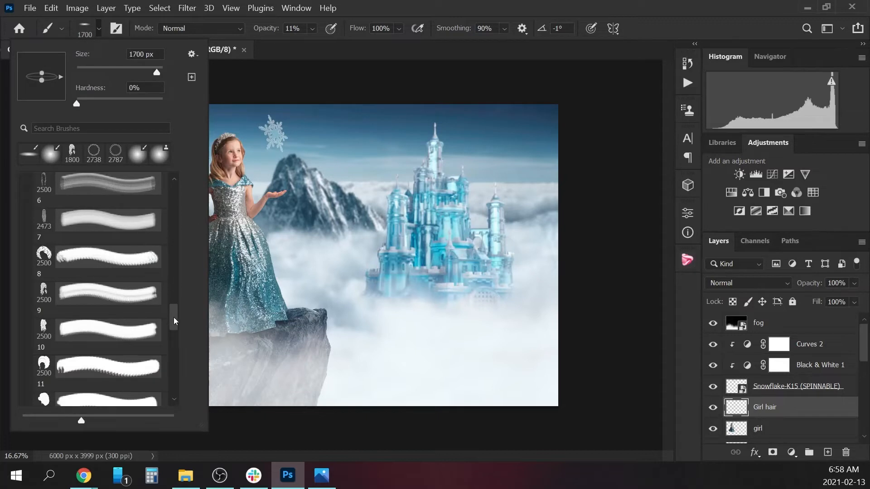
mouse_move(174, 318)
left_mouse_down()
mouse_move(158, 394)
mouse_move(170, 271)
left_mouse_up()
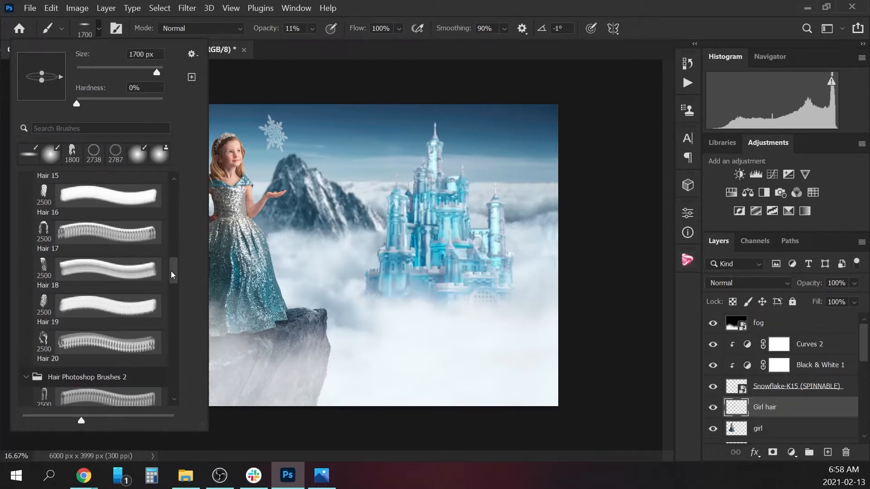
left_click_drag(171, 272, 175, 371)
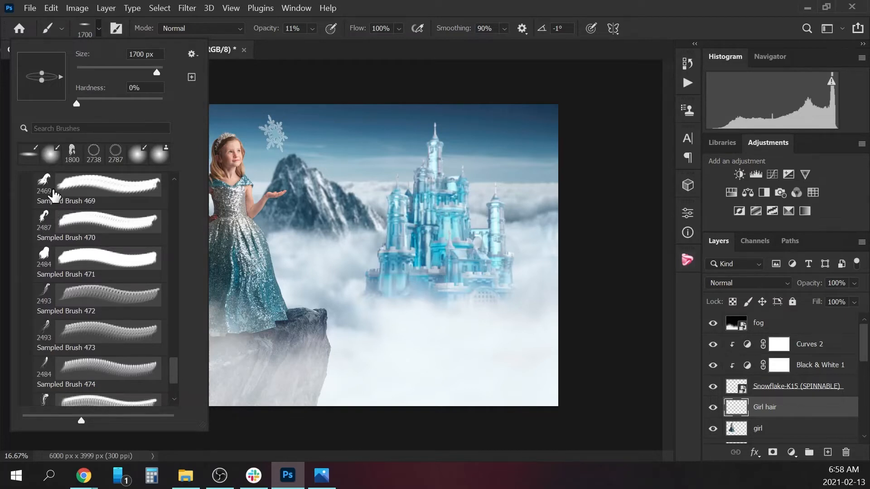
left_click(50, 220)
left_click(99, 28)
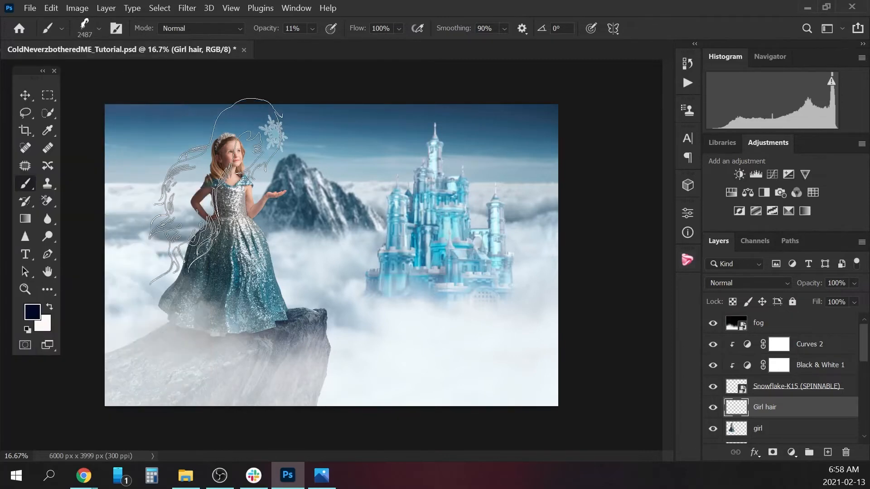
key("bracketleft")
key("bracketleft")
key("bracketleft")
key("bracketleft")
key("bracketleft")
key("bracketleft")
key("bracketleft")
key("bracketleft")
key("bracketleft")
key("bracketleft")
key("bracketleft")
key("bracketleft")
key("bracketleft")
key("bracketleft")
key("bracketleft")
key("bracketleft")
key("bracketleft")
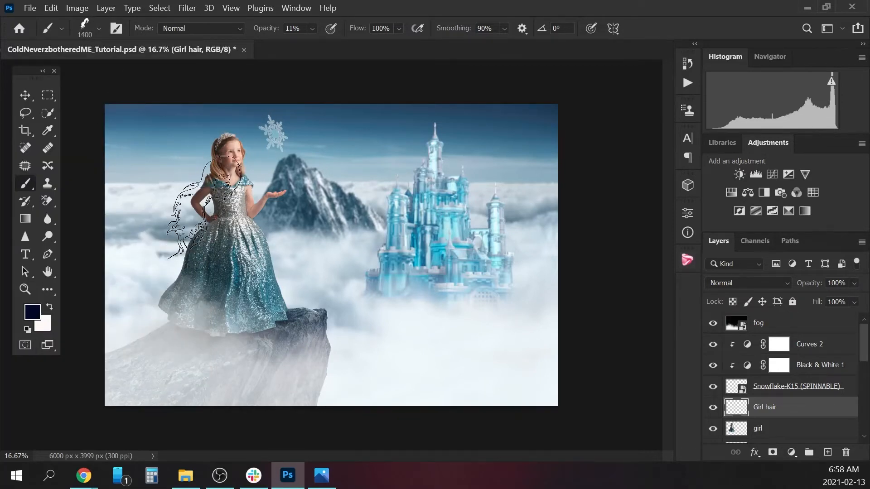
key("bracketleft")
key("bracketleft")
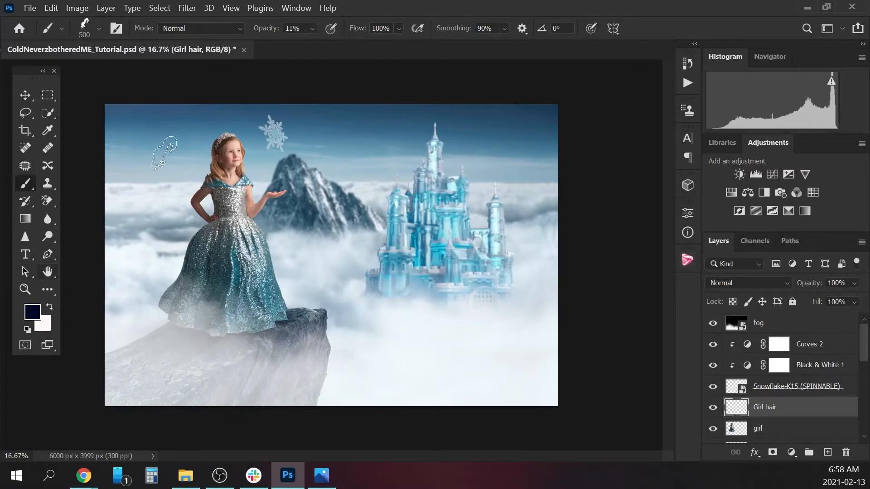
Move the Girl hair layer below the girl layer and sample a dark brown from her hair as the painting colour.
scroll(853, 357, "down", 3)
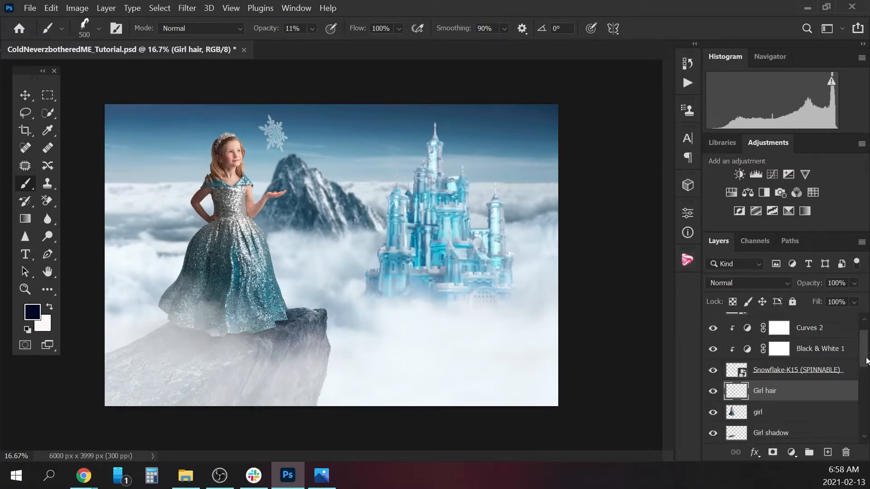
left_click_drag(798, 358, 785, 375)
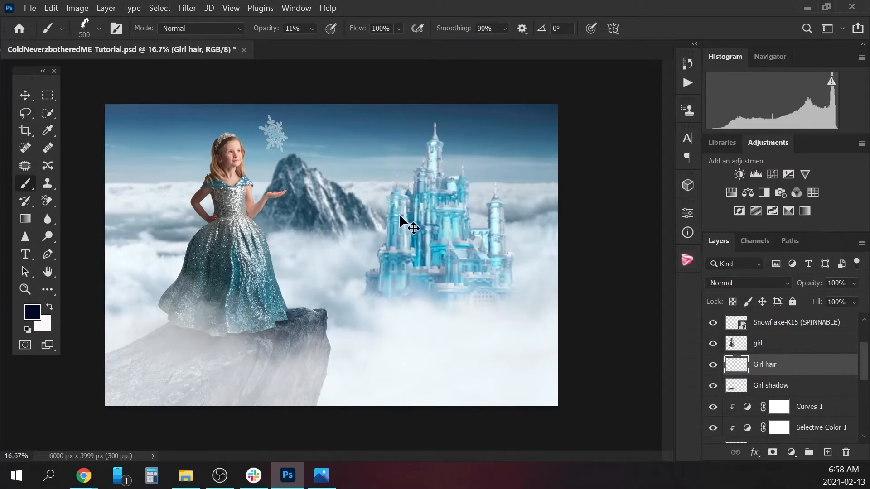
key("ctrl+plus")
key("ctrl+plus")
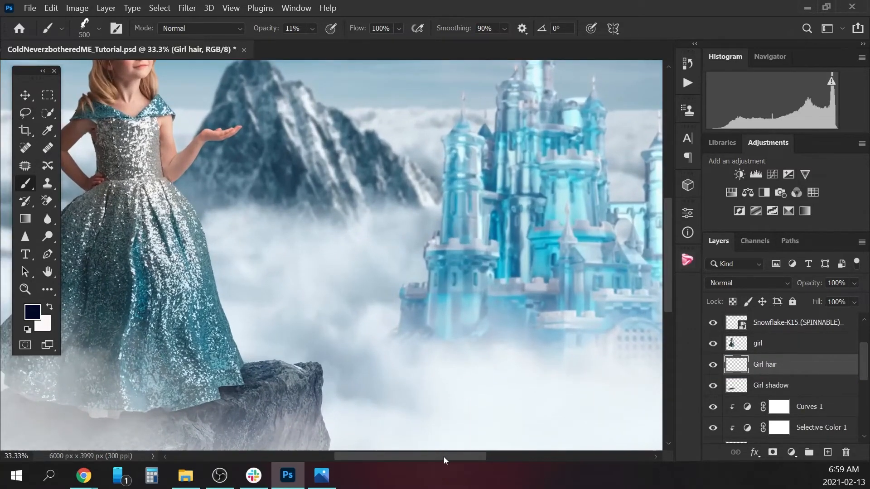
left_click_drag(444, 456, 402, 458)
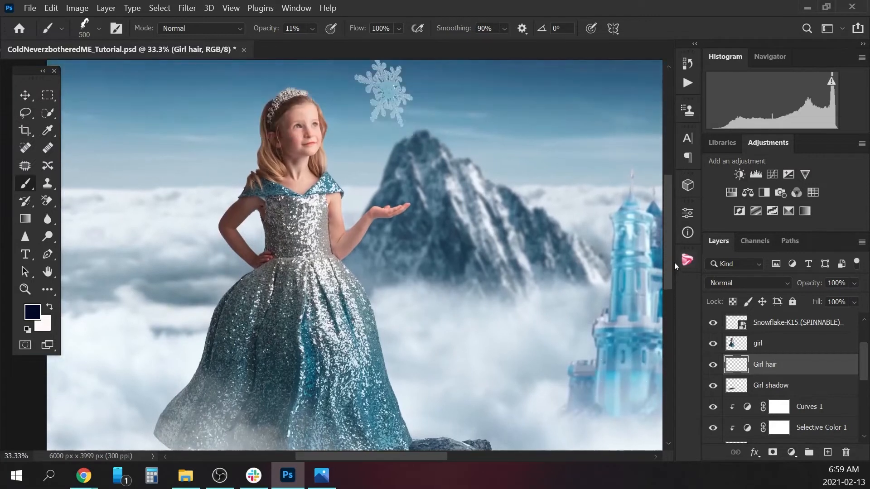
left_click_drag(674, 262, 674, 244)
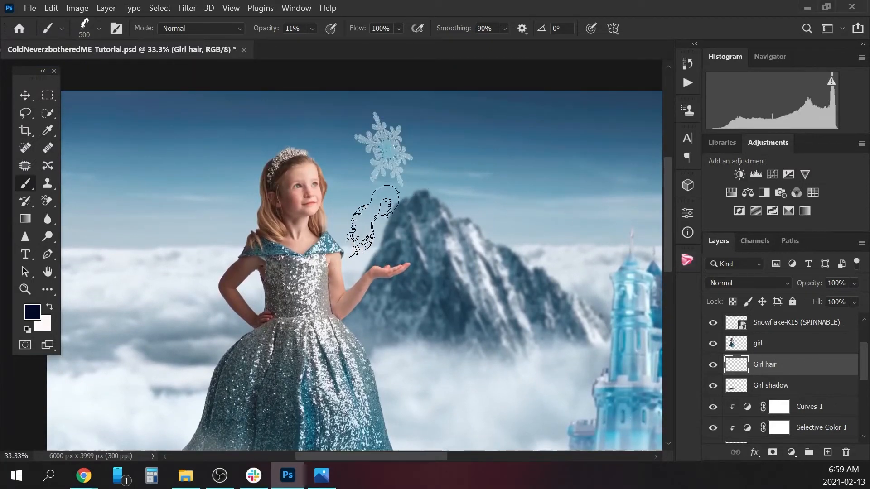
left_click(270, 189, "alt")
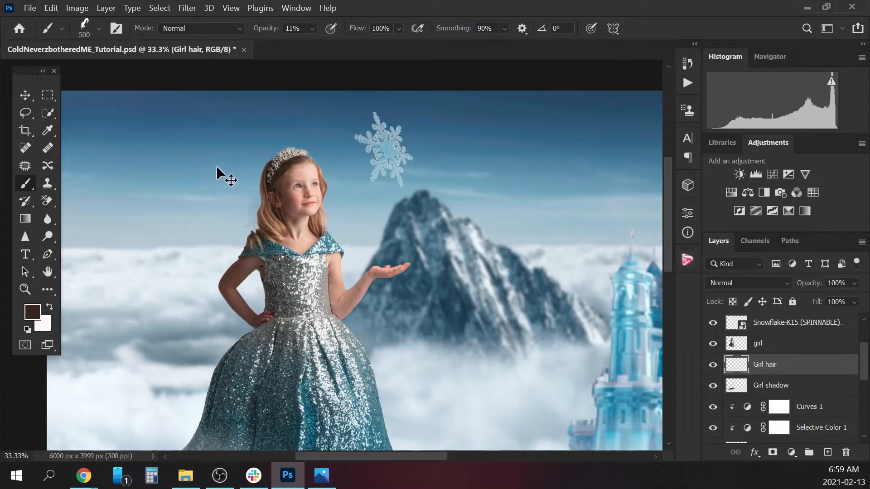
Set the brush opacity to 100% and stamp dark hair behind the girl's head.
left_click(315, 28)
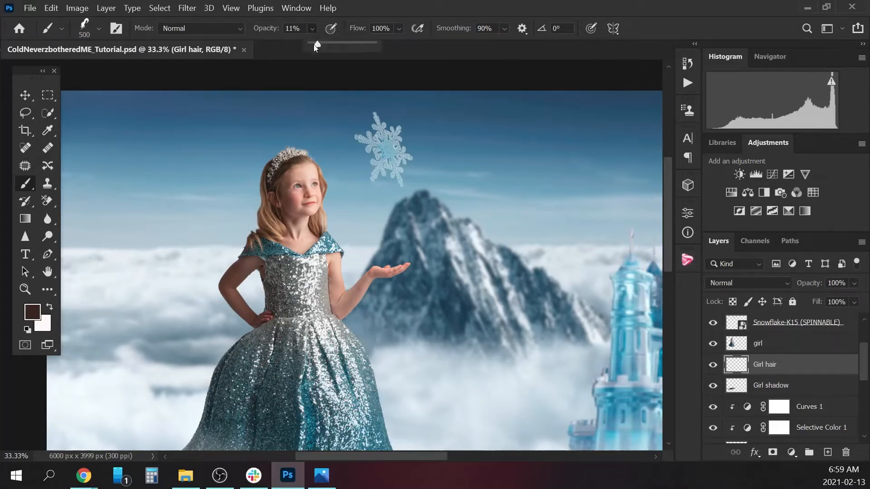
left_click(314, 29)
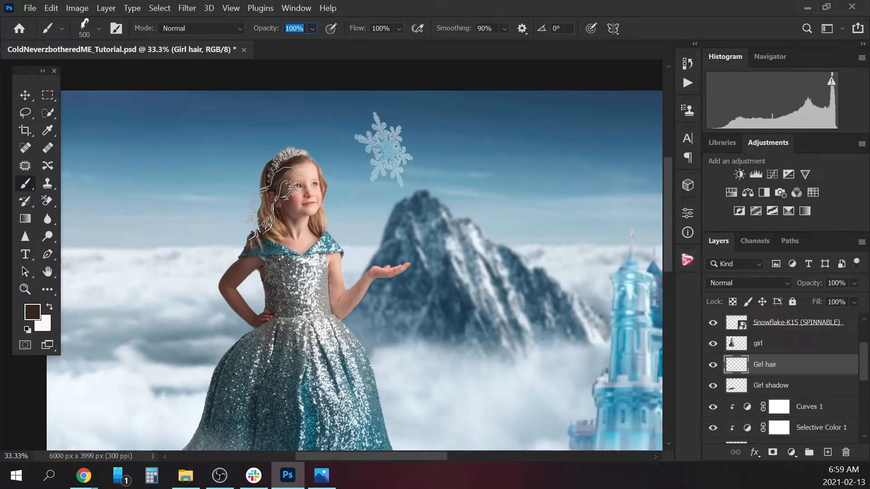
left_click(273, 207)
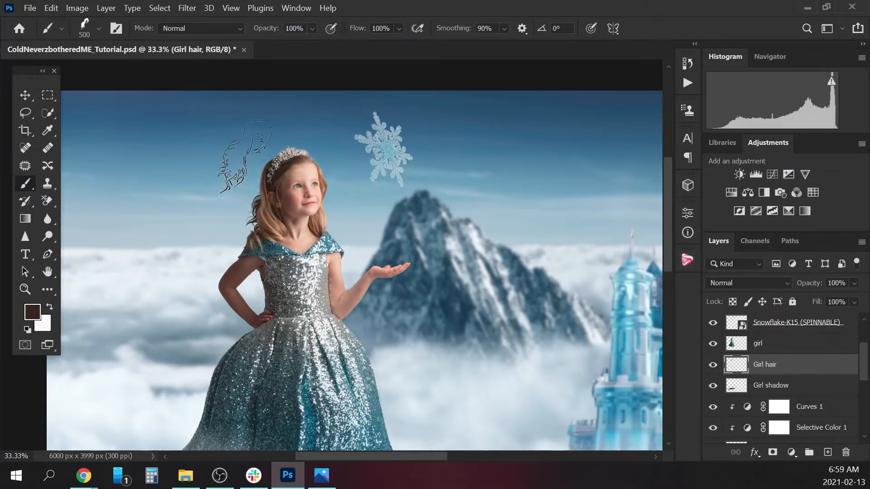
Sample a light tan from the girl's hair and add lighter strands behind her head with the brush at 300 px.
key("bracketright")
key("bracketright")
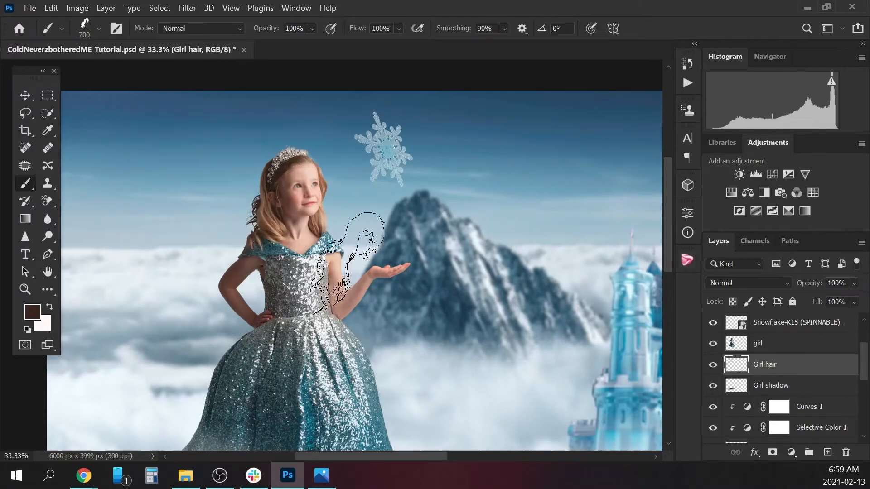
left_click(269, 191, "alt")
key("bracketleft")
key("bracketleft")
key("bracketleft")
key("bracketleft")
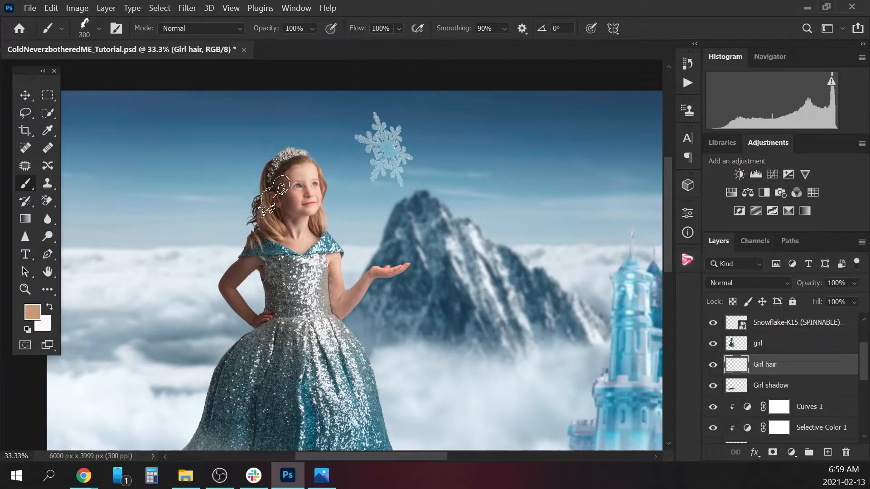
Enlarge the brush to 600 px, sample a very dark brown and stamp fuller hair behind the girl's head.
key("bracketright")
key("bracketright")
key("bracketright")
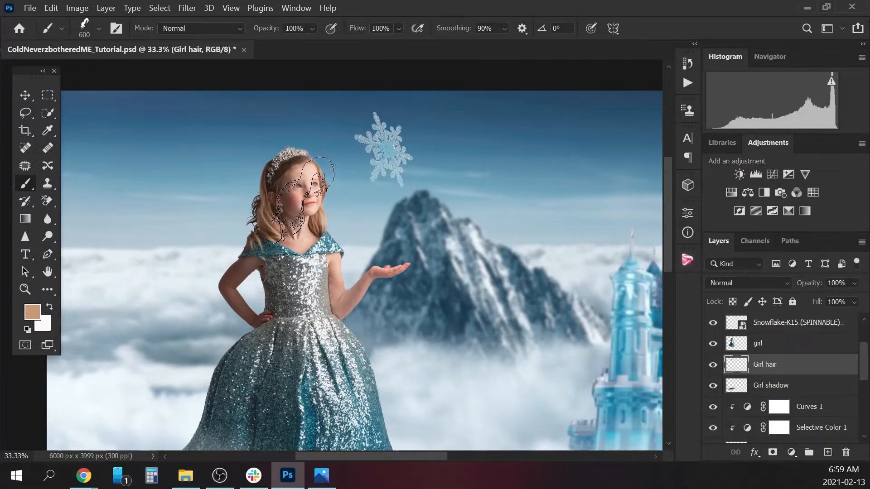
left_click(269, 184, "alt")
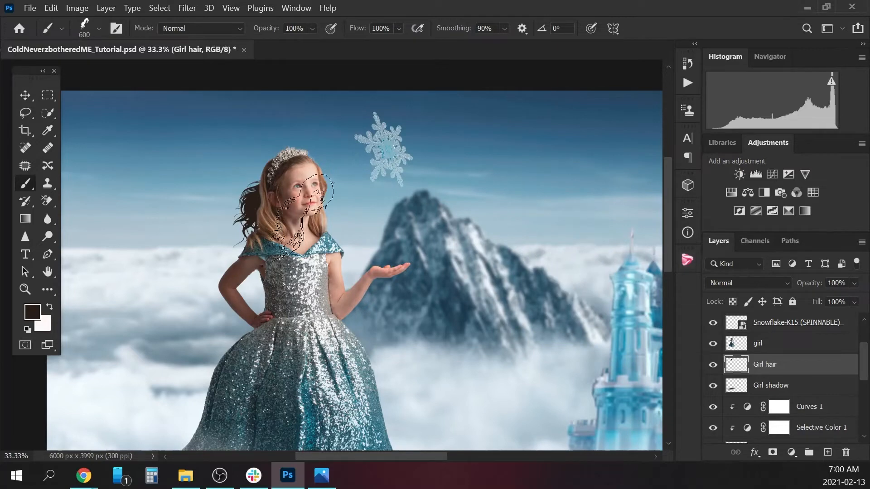
Choose Sampled Brush 473, reduce it to 300 px and paint medium-brown strands into the hair behind the girl's head.
left_click(98, 29)
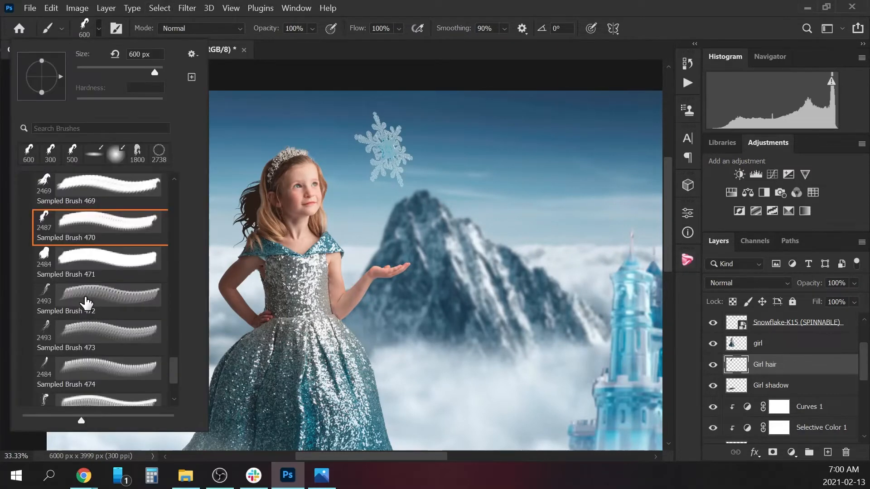
left_click(54, 329)
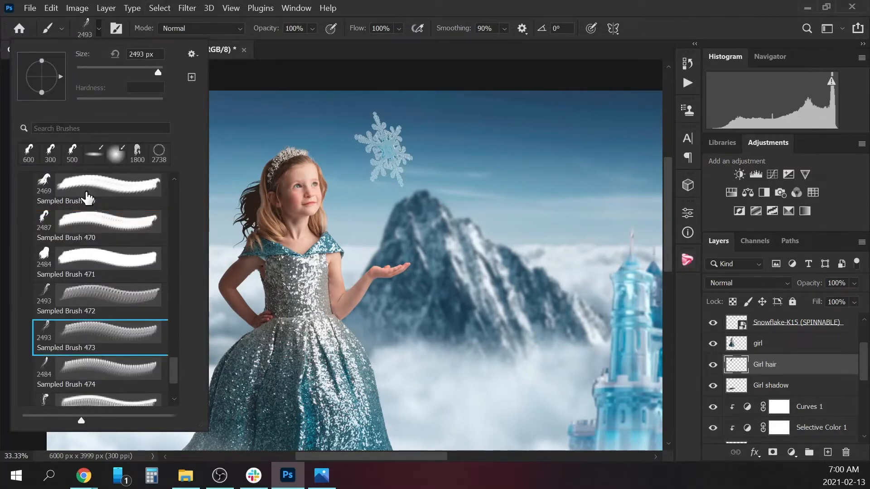
left_click(93, 29)
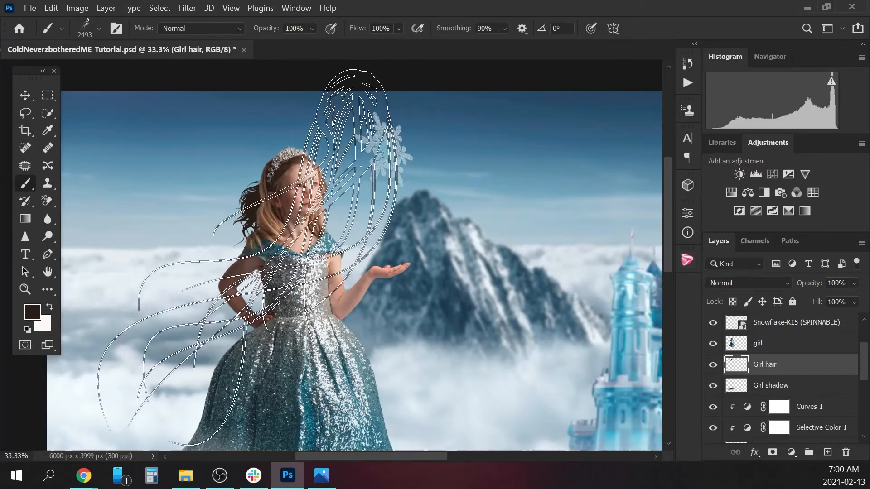
key("bracketleft")
key("bracketleft")
key("bracketleft")
key("bracketleft")
key("bracketleft")
key("bracketleft")
key("bracketleft")
key("bracketleft")
key("bracketleft")
key("bracketleft")
key("bracketleft")
key("bracketleft")
key("bracketleft")
key("bracketleft")
key("bracketleft")
key("bracketleft")
key("bracketleft")
key("bracketleft")
key("bracketleft")
key("bracketleft")
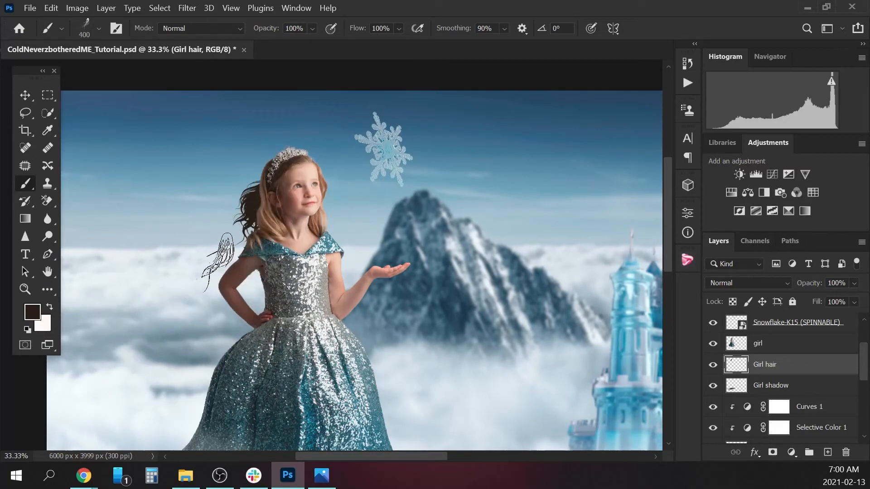
key("bracketleft")
key("bracketleft")
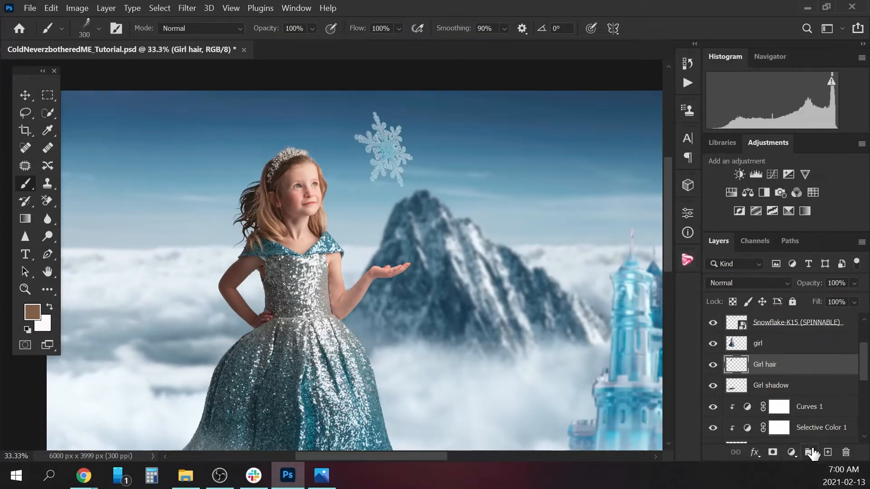
Add a new layer directly above the Girl hair layer and choose Sampled Brush 475.
left_click(827, 453)
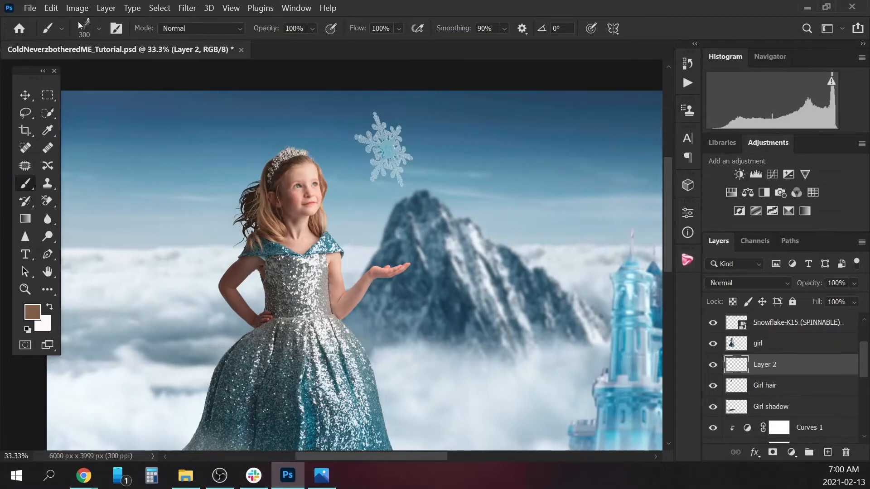
left_click(100, 29)
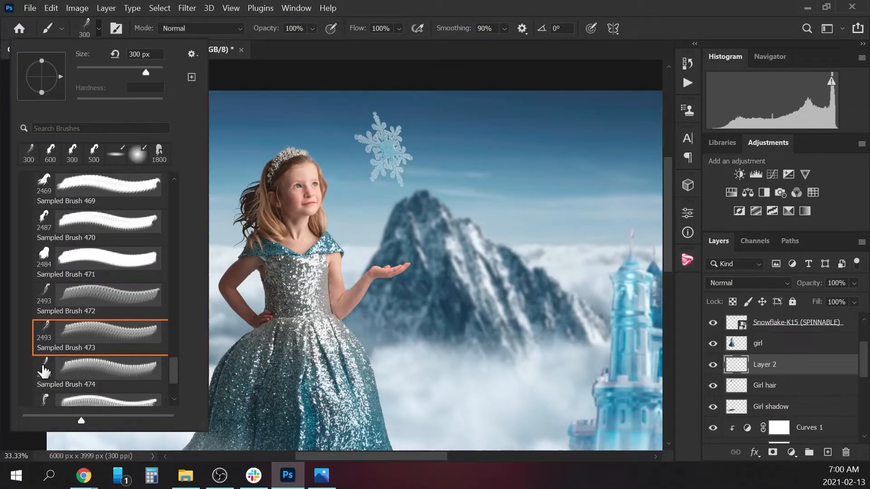
left_click(50, 399)
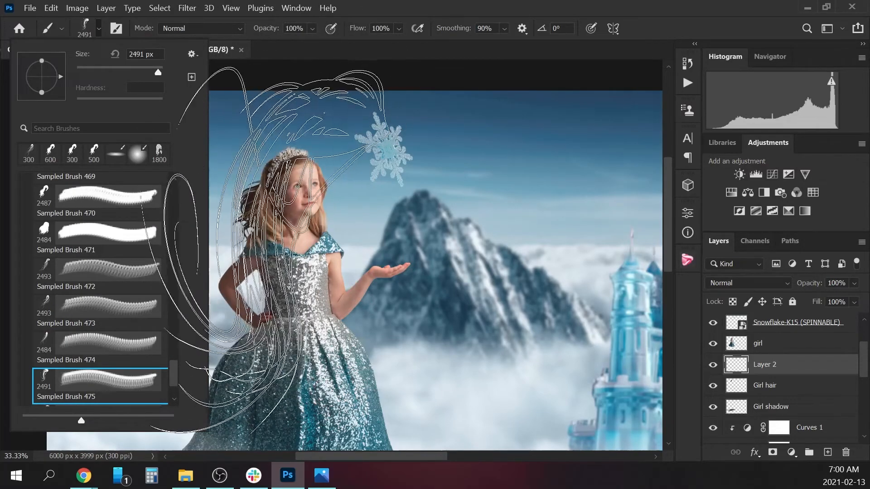
left_click(99, 31)
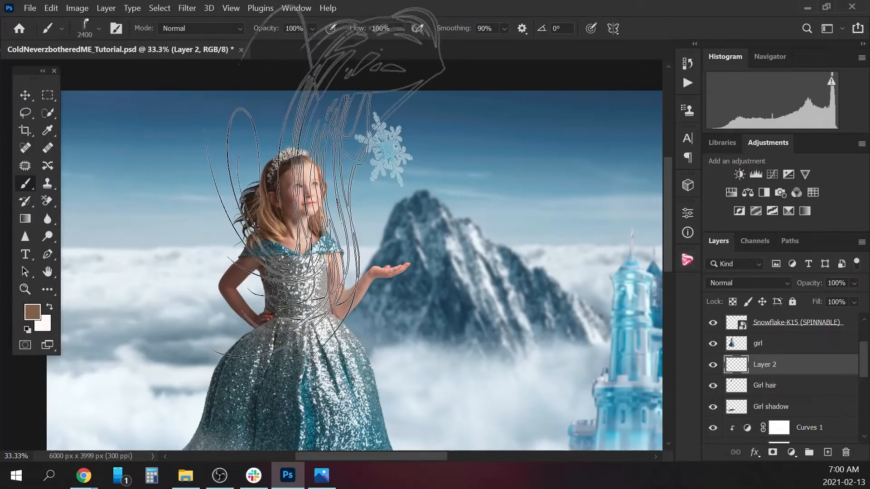
Stamp fine brown strands behind the girl's head on the new layer, reducing the brush to 400 px.
key("bracketleft")
key("bracketleft")
key("bracketleft")
key("bracketleft")
key("bracketleft")
key("bracketleft")
key("bracketleft")
key("bracketleft")
key("bracketleft")
key("bracketleft")
key("bracketleft")
key("bracketleft")
key("bracketleft")
key("bracketleft")
key("bracketleft")
key("bracketleft")
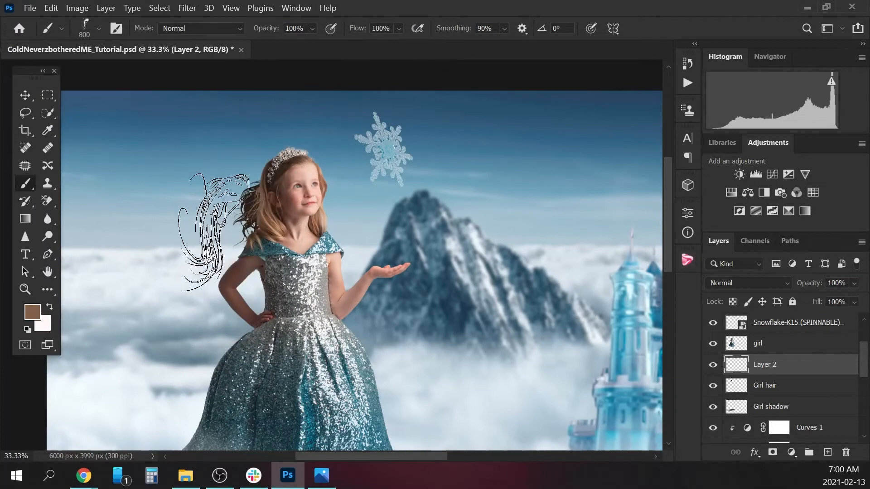
key("bracketright")
key("bracketright")
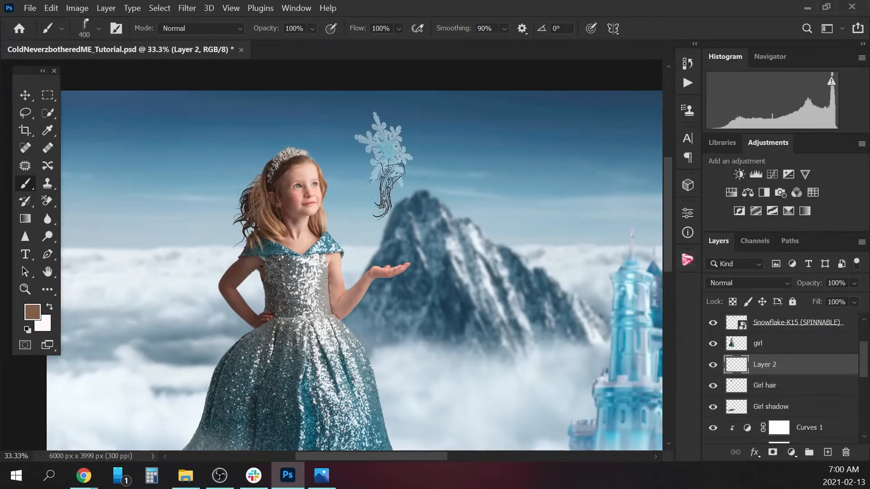
Examine the girl's brushed hair within the whole composite and close up.
key("ctrl+minus")
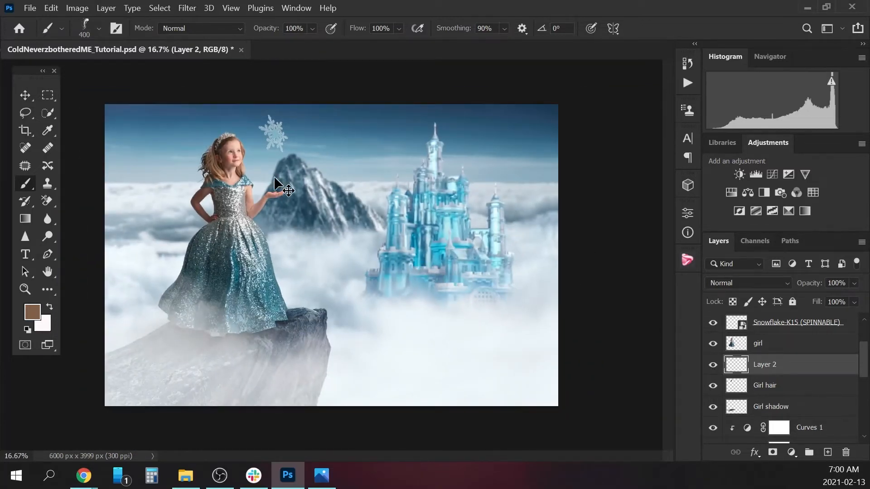
key("ctrl+plus")
key("ctrl+plus")
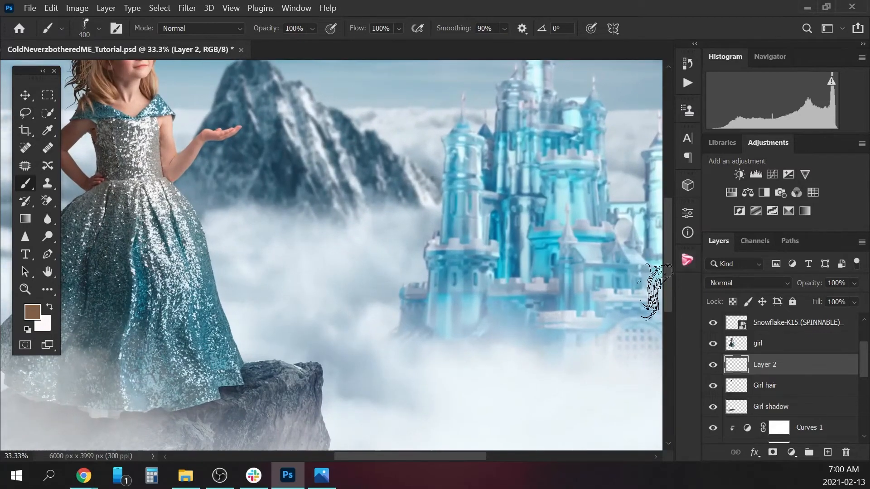
left_click_drag(666, 281, 665, 238)
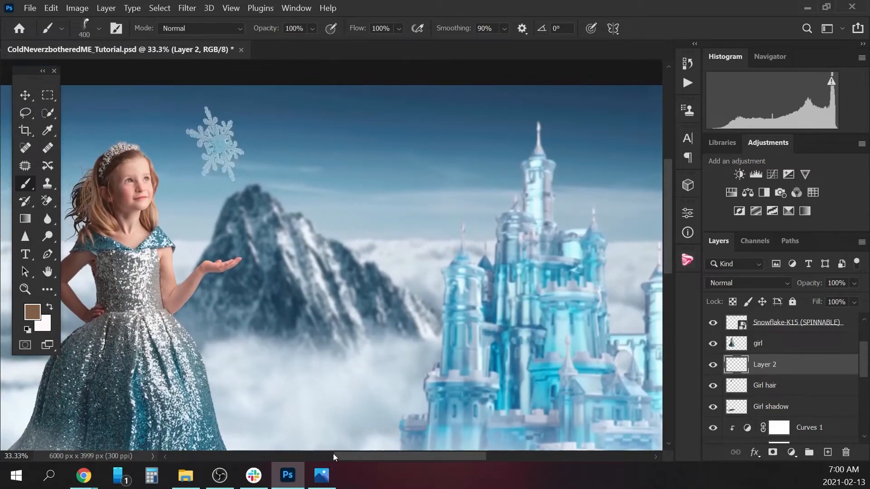
left_click_drag(354, 459, 308, 458)
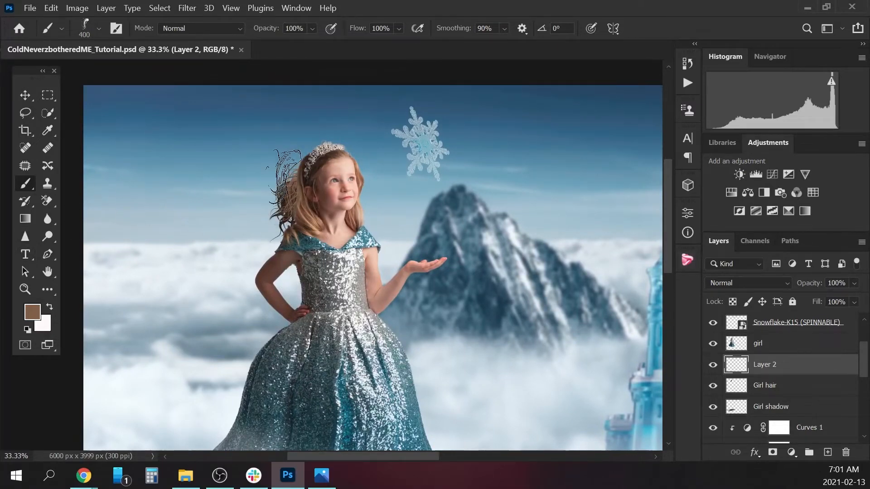
key("ctrl+plus")
key("ctrl+plus")
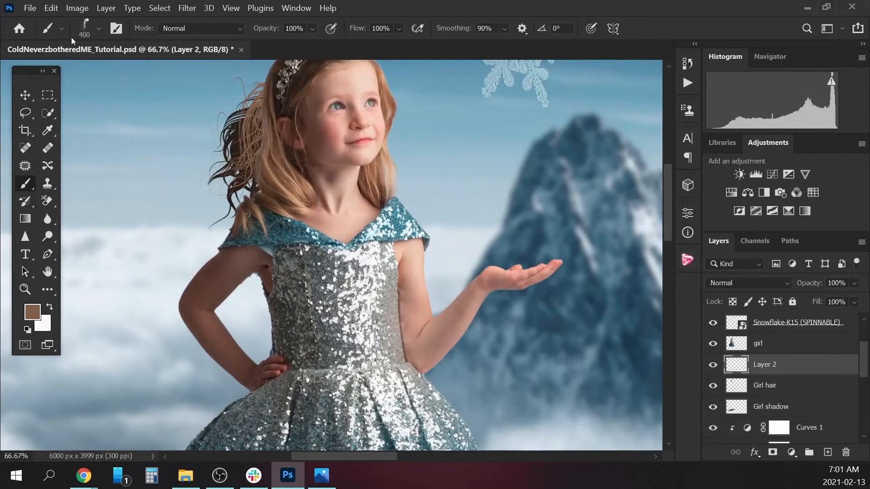
Choose Sampled Brush 468 from the hair-brushes group and reduce its size to 900 px.
left_click(100, 29)
scroll(116, 353, "down", 1)
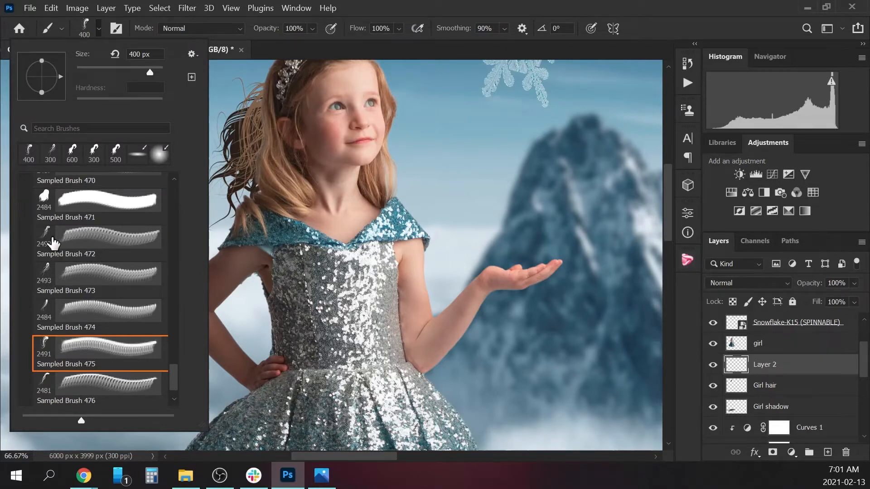
scroll(113, 289, "up", 5)
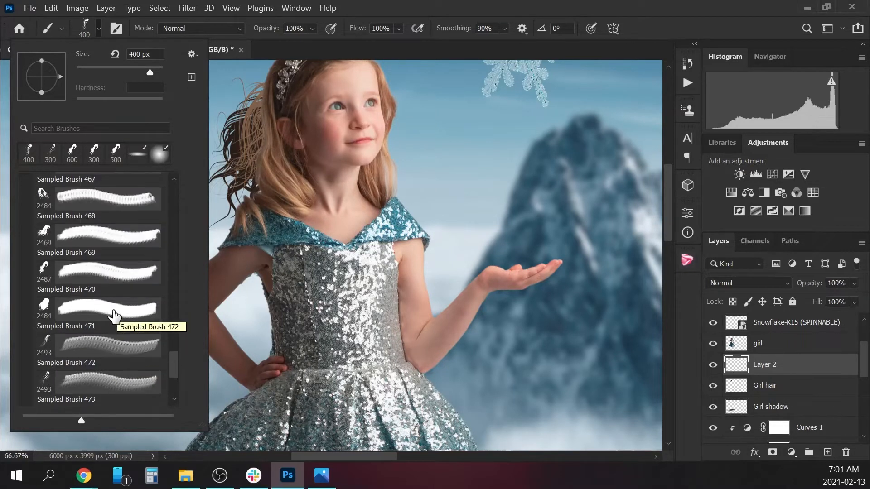
left_click(60, 266)
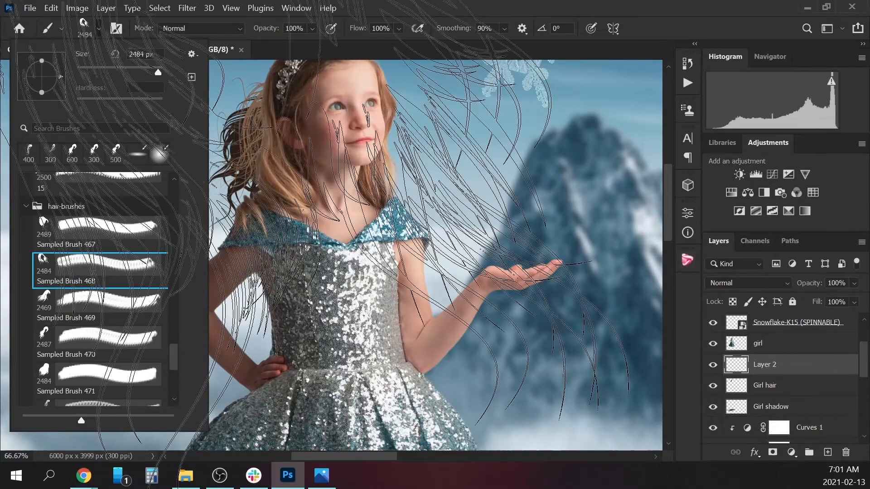
key("ctrl+minus")
key("ctrl+minus")
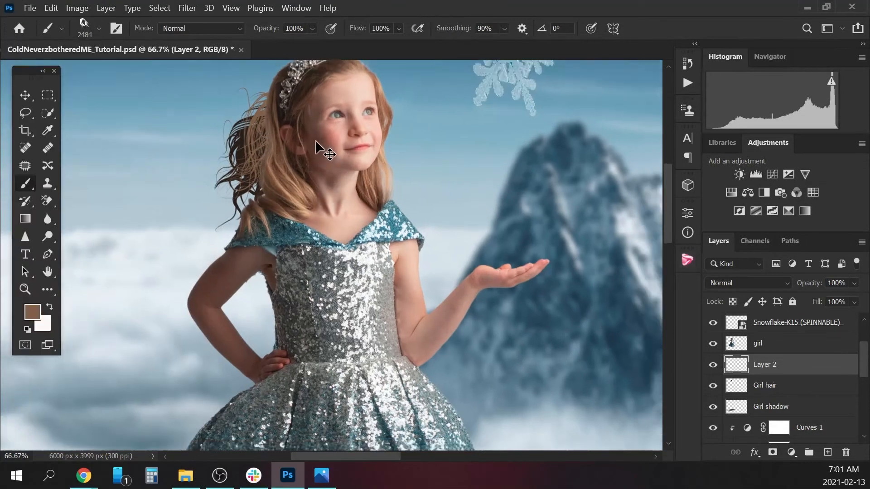
key("bracketleft")
key("bracketleft")
key("bracketleft")
key("bracketleft")
key("bracketleft")
key("bracketleft")
key("bracketleft")
key("bracketleft")
key("bracketleft")
key("bracketleft")
key("bracketleft")
key("bracketleft")
key("bracketleft")
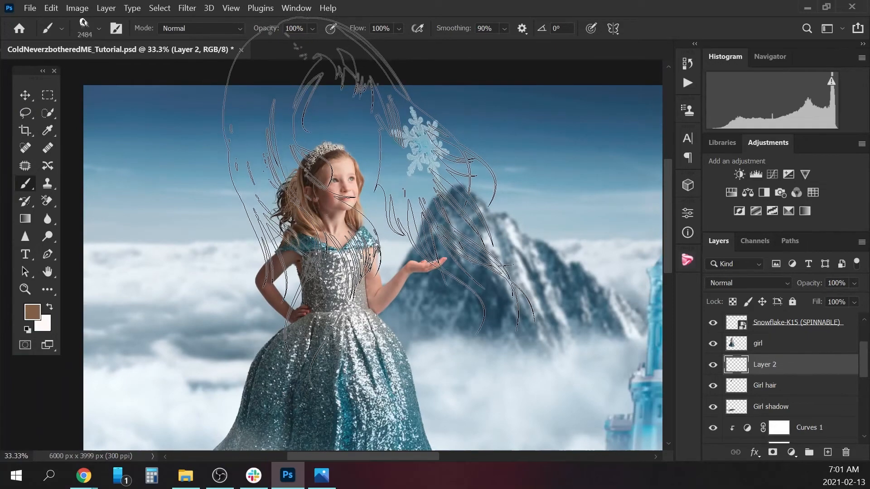
key("bracketleft")
key("bracketleft")
key("bracketleft")
key("bracketleft")
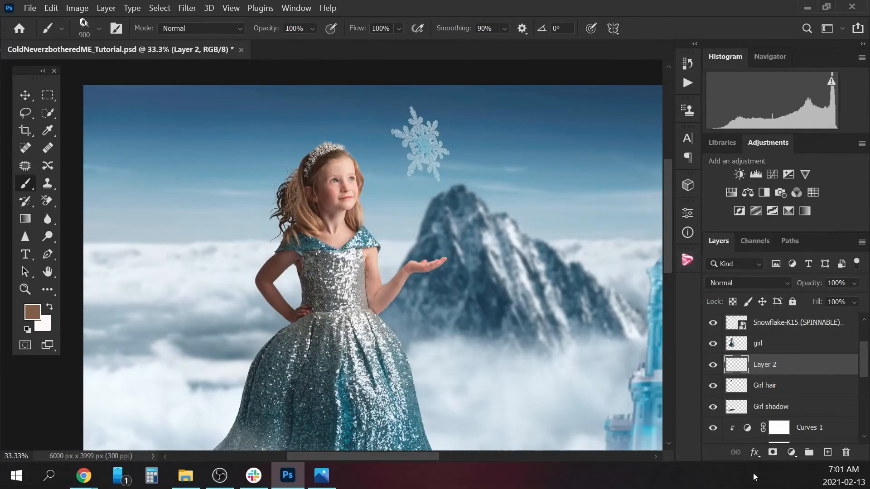
Add a new layer above Layer 2 and stamp windblown brown strands behind the girl's face with the brush at 600 px.
left_click(827, 453)
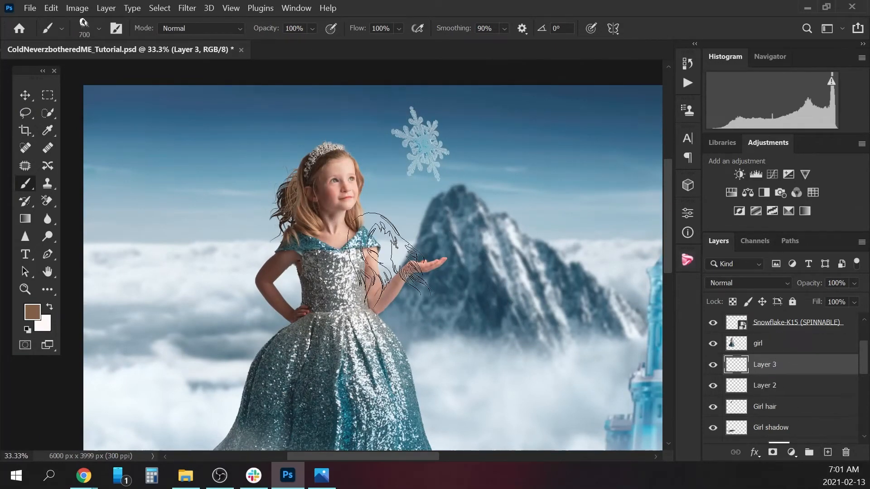
key("bracketleft")
key("bracketleft")
key("bracketleft")
key("bracketleft")
key("bracketright")
key("bracketright")
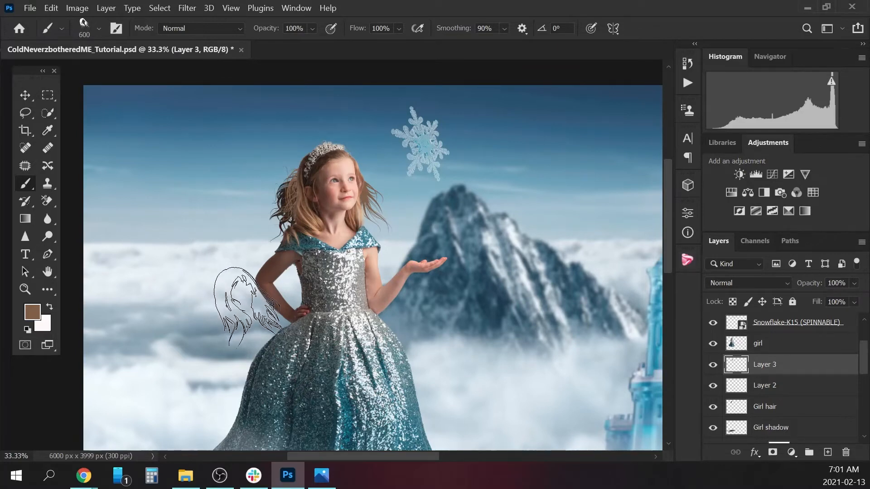
Reduce the hair brush to 300 px and sample a light tan from the girl as the foreground color.
key("bracketleft")
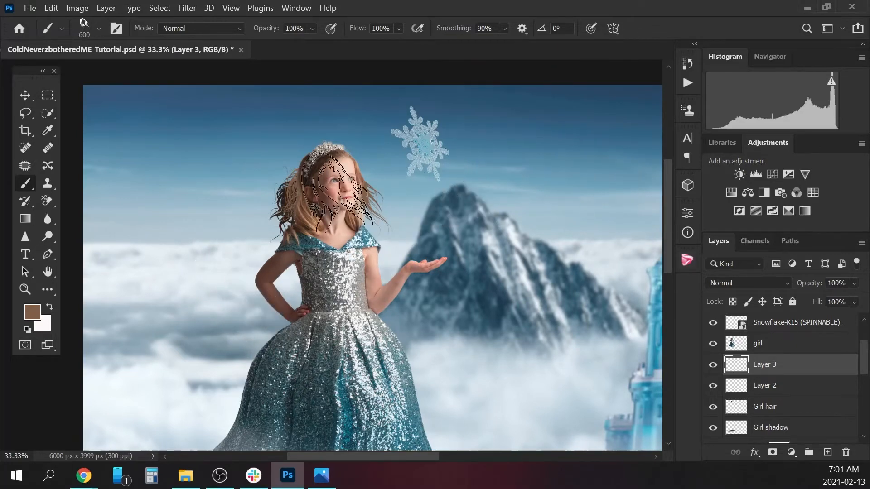
key("bracketleft")
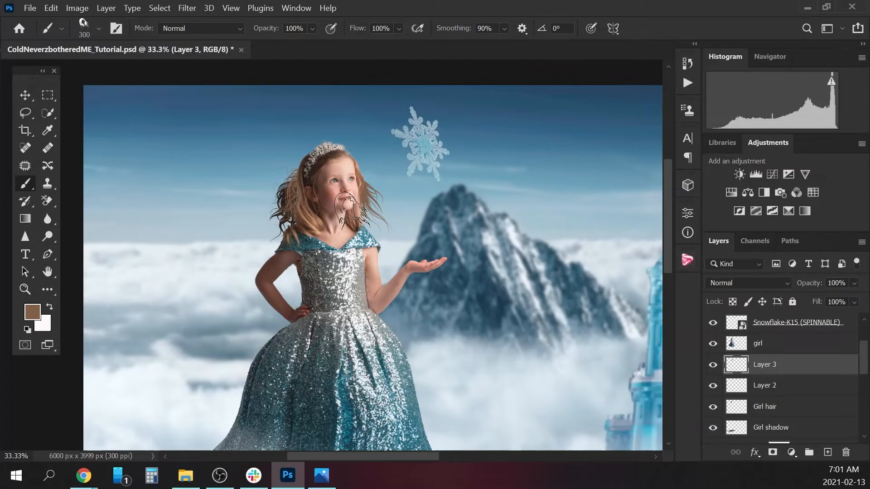
key("alt")
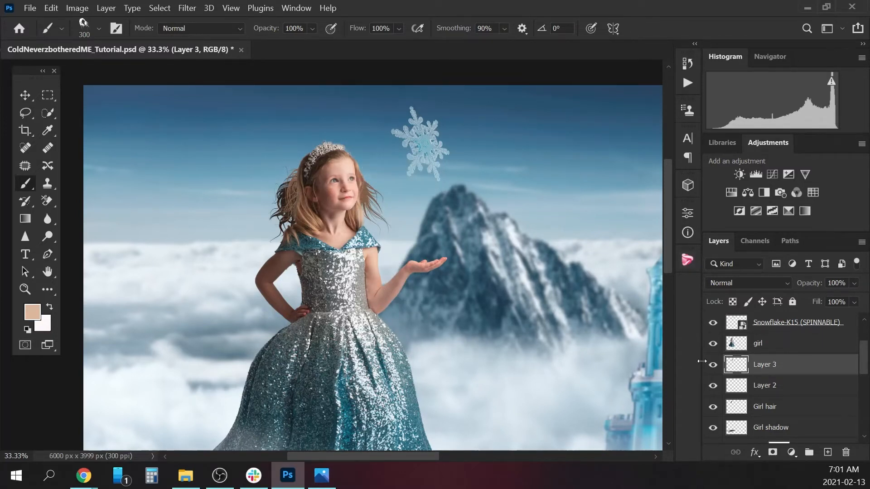
key("c")
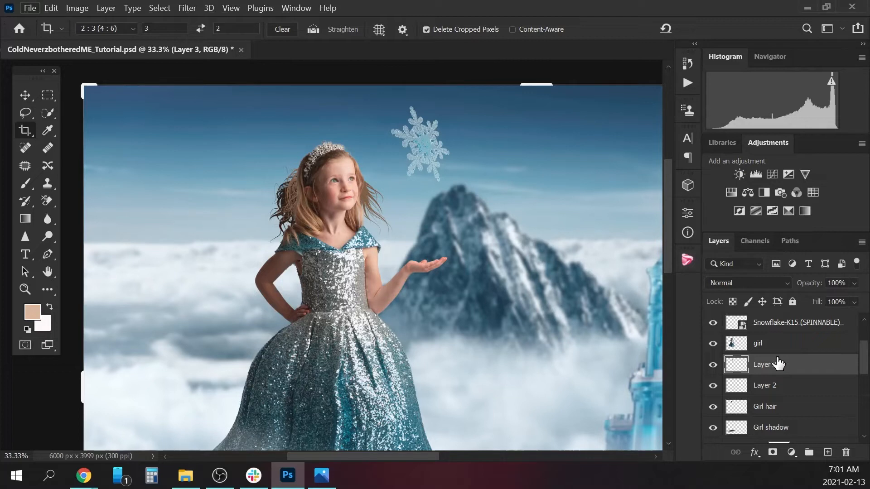
key("b")
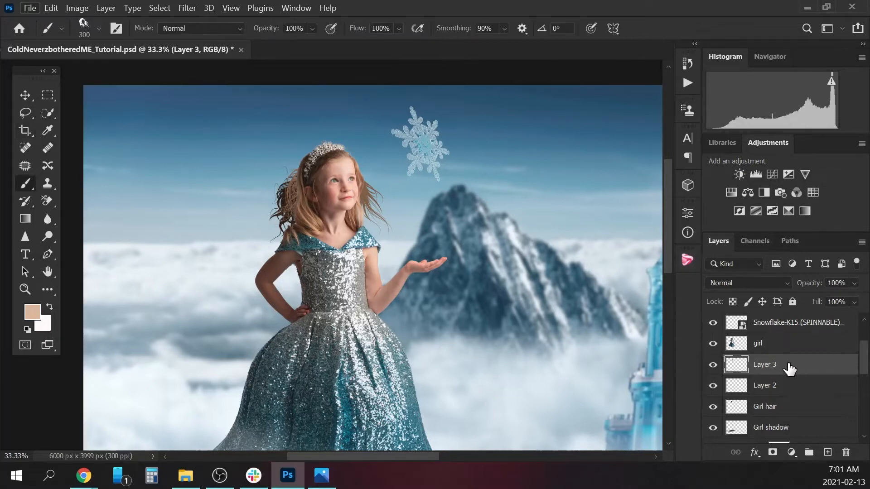
Rename Layer 2 as hair and Layer 3 as gair.
double_click(775, 386)
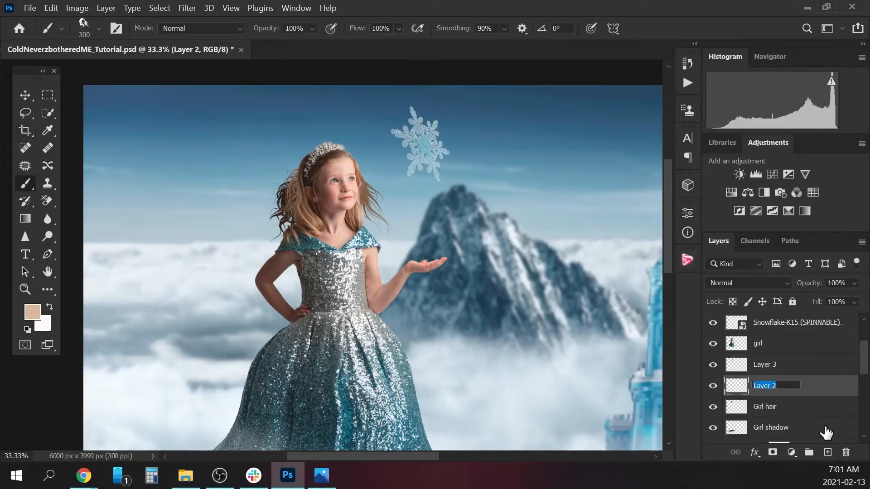
type("hair")
key("Return")
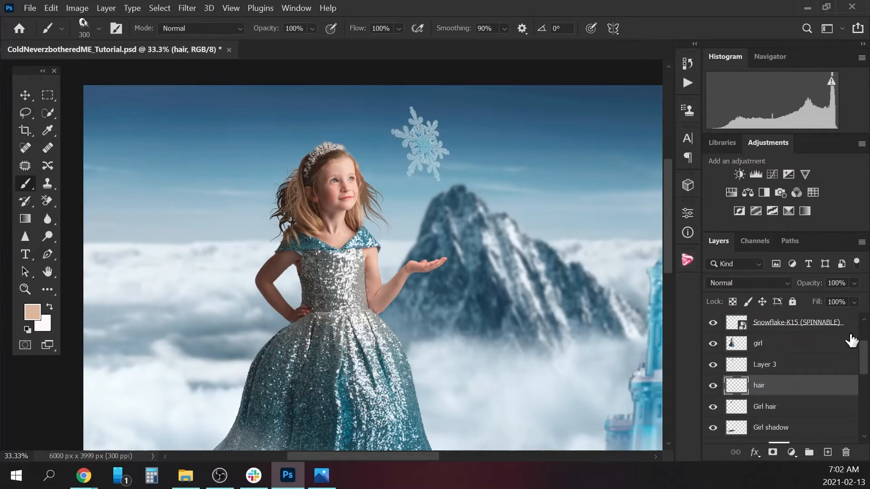
double_click(772, 364)
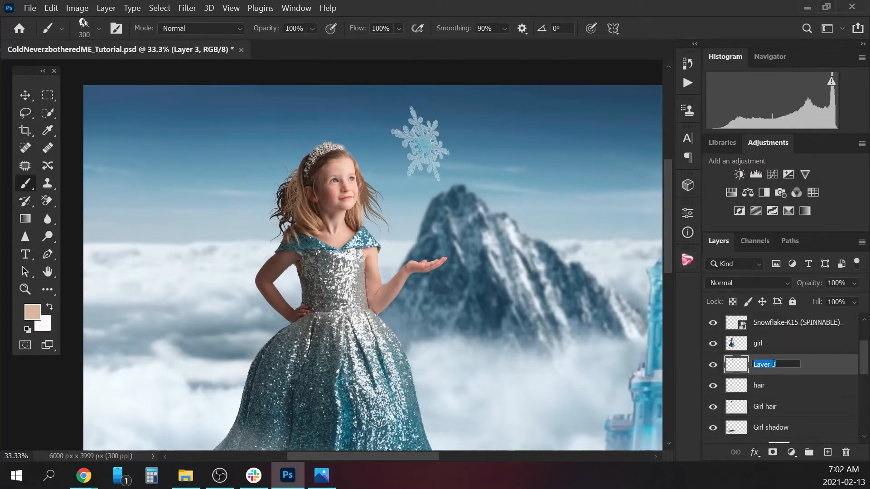
type("gair")
key("Return")
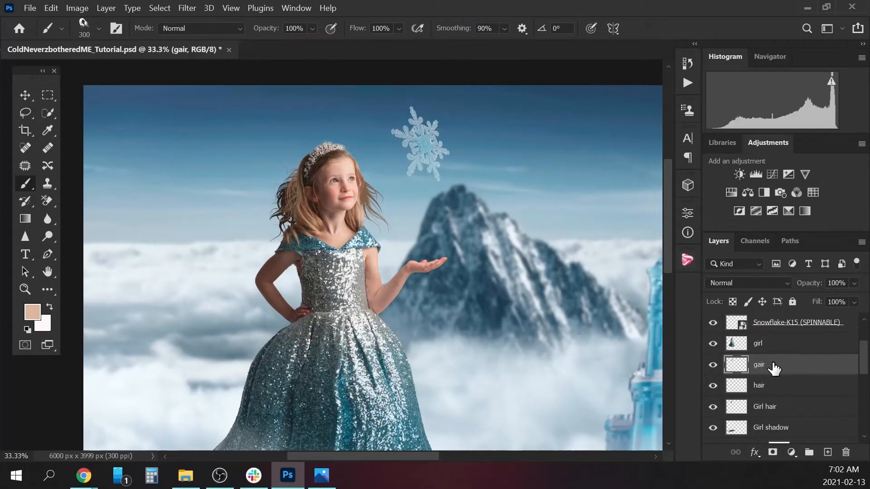
Group the gair, hair and Girl hair layers and name the group girl hair 1.
left_click(790, 409, "shift")
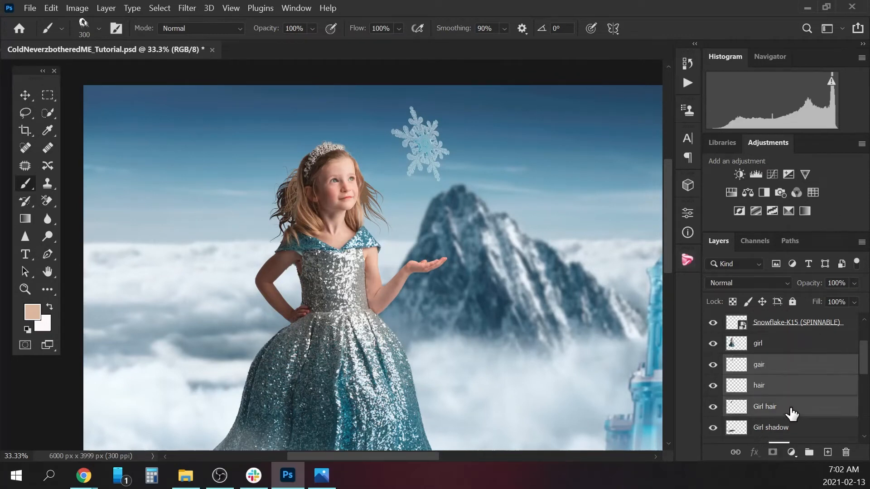
key("ctrl+g")
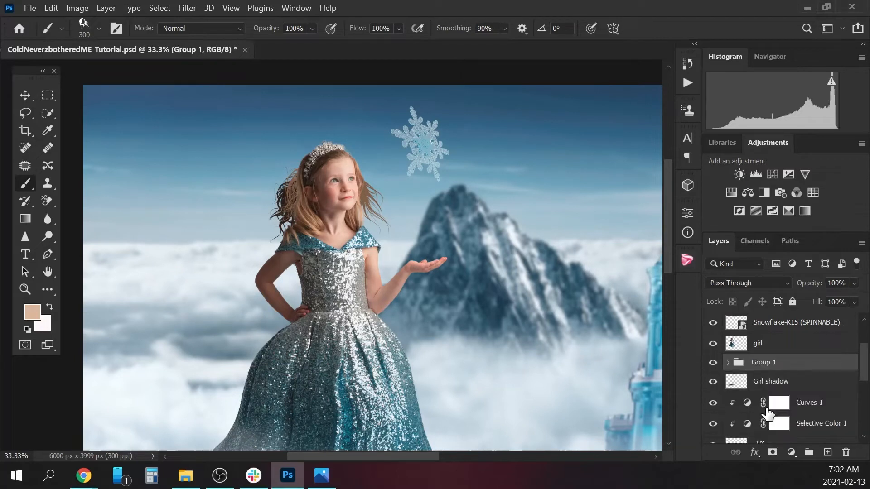
double_click(766, 364)
key("Return")
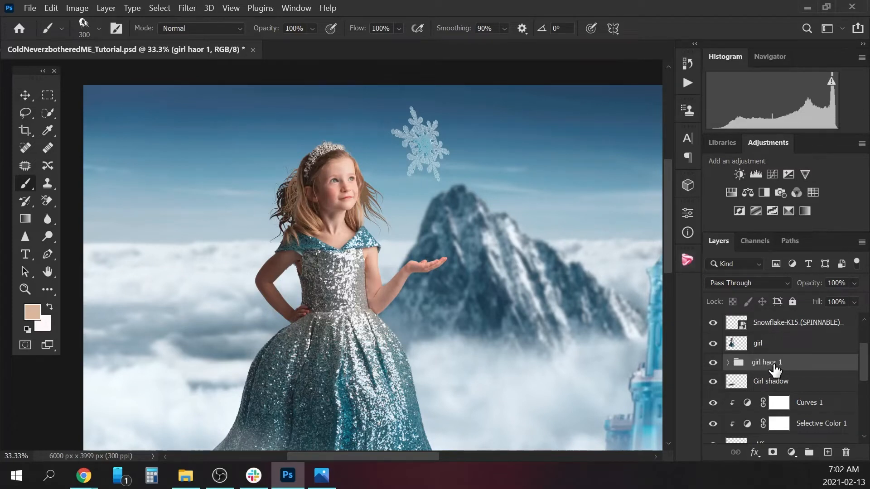
double_click(775, 364)
type("i")
key("Return")
Add a new layer directly above the girl layer and choose Sampled Brush 475 from the hair-brushes group.
left_click(775, 340)
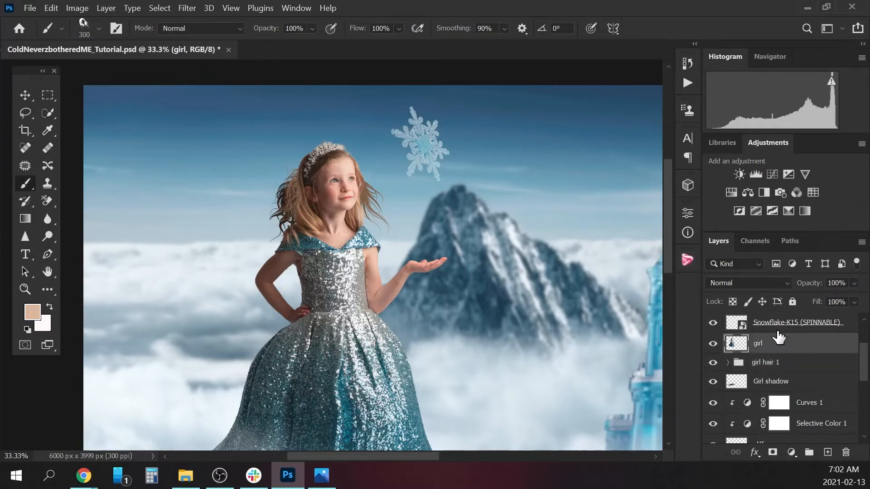
left_click(828, 452)
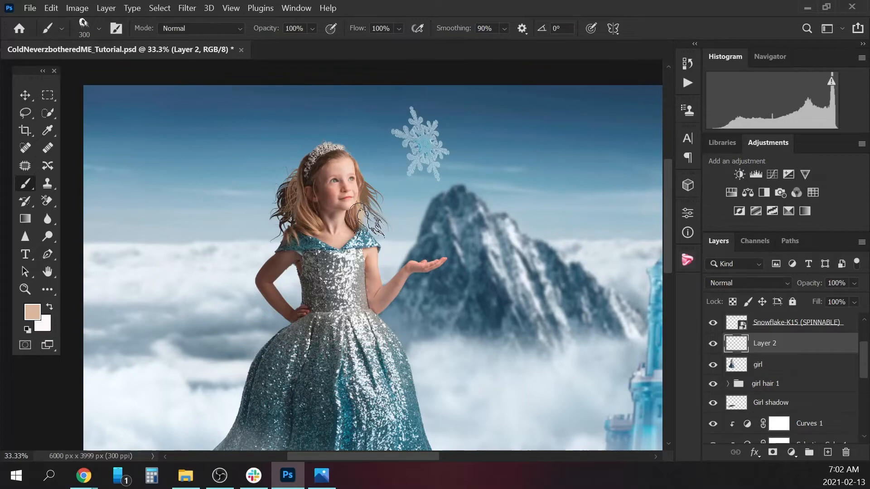
left_click(101, 28)
left_click_drag(175, 357, 177, 332)
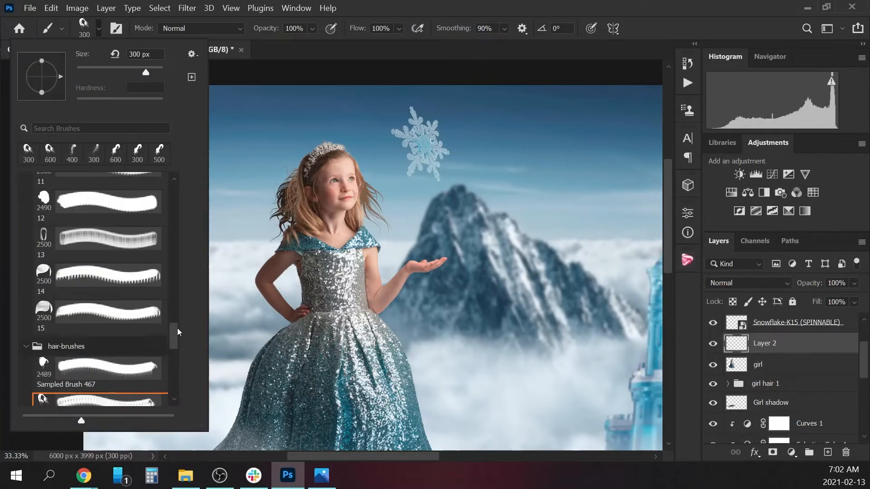
scroll(179, 330, "up", 3)
scroll(180, 329, "up", 4)
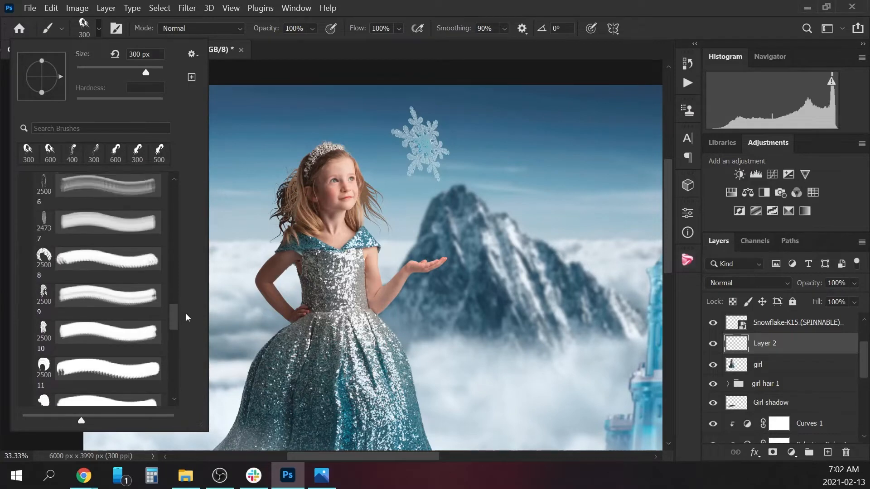
scroll(189, 311, "up", 8)
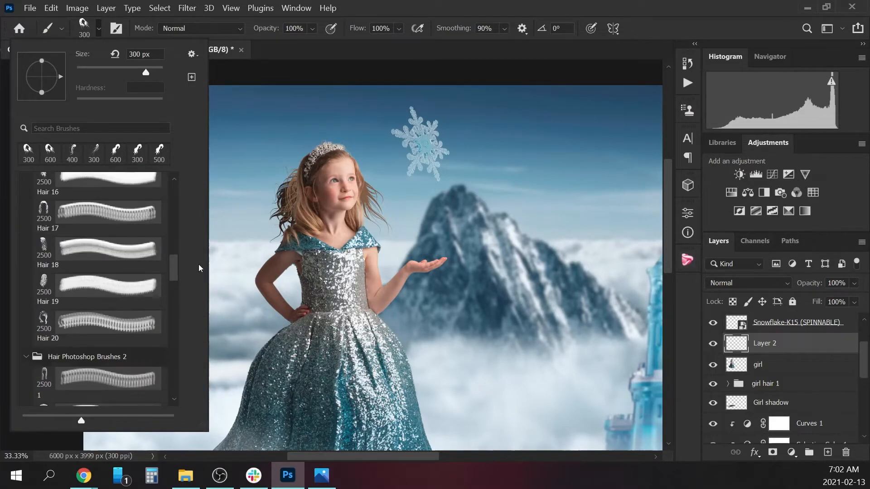
scroll(206, 245, "up", 8)
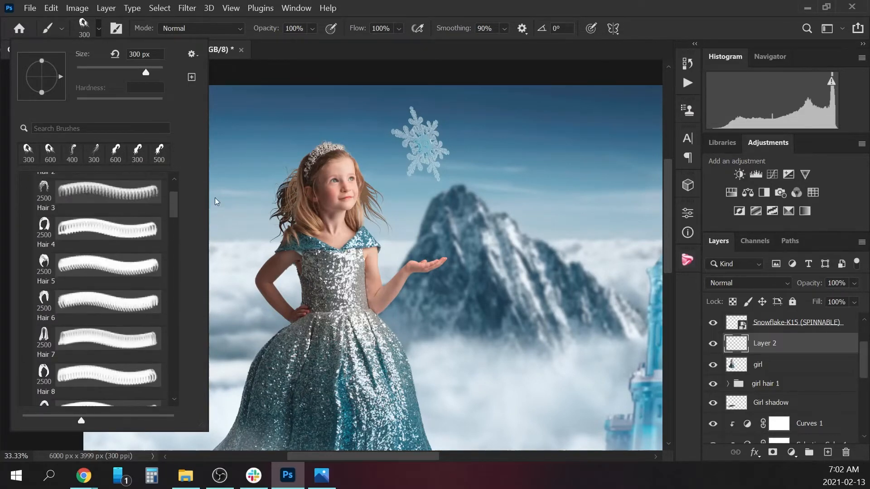
scroll(212, 219, "down", 2)
scroll(183, 315, "down", 15)
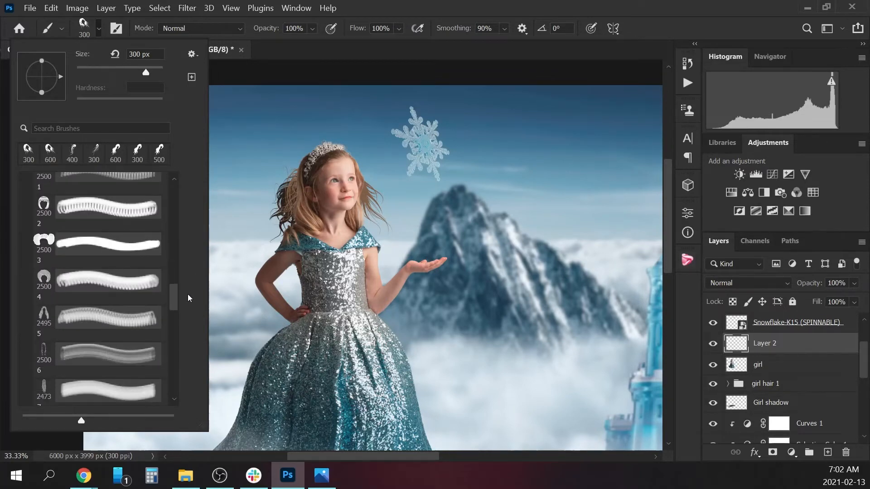
scroll(183, 315, "down", 5)
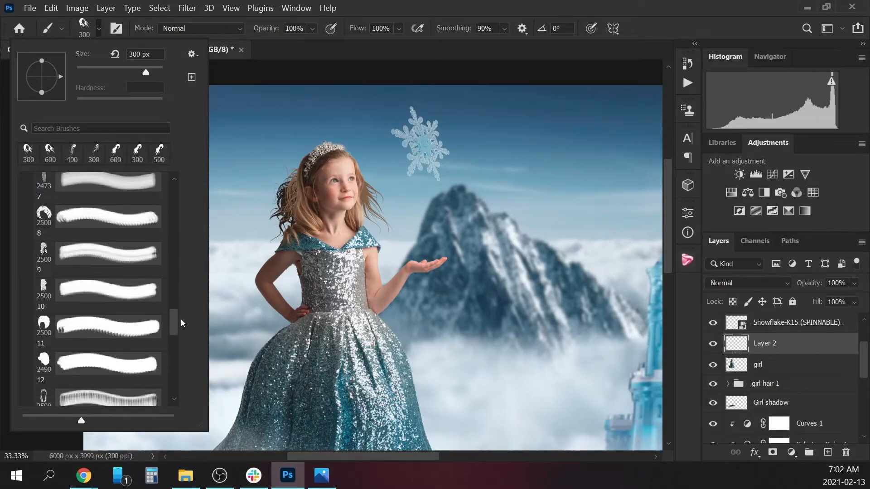
left_click_drag(176, 337, 163, 384)
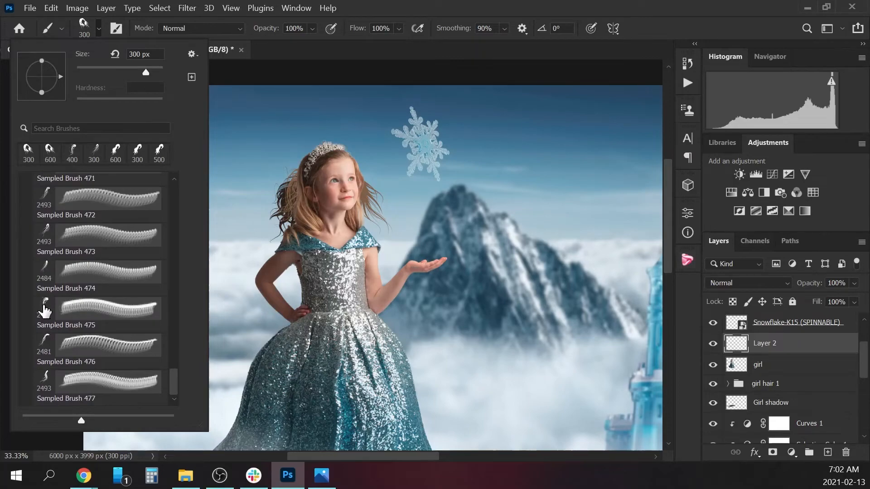
left_click(45, 306)
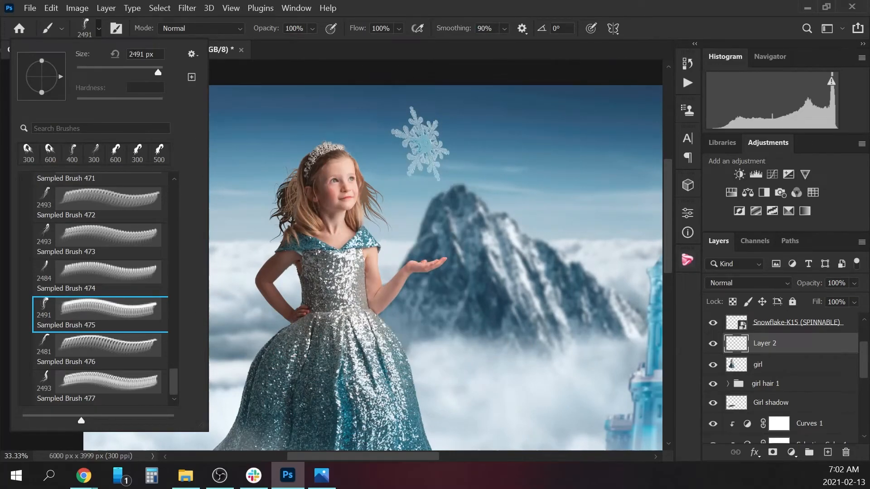
left_click(102, 30)
Reduce the brush to 300 px, sample a pinkish tan beside the girl's cheek and stamp one hair lock there.
key("bracketleft")
key("bracketleft")
key("bracketleft")
key("bracketleft")
key("bracketleft")
key("bracketleft")
key("bracketleft")
key("bracketleft")
key("bracketleft")
key("bracketleft")
key("bracketleft")
key("bracketleft")
key("bracketleft")
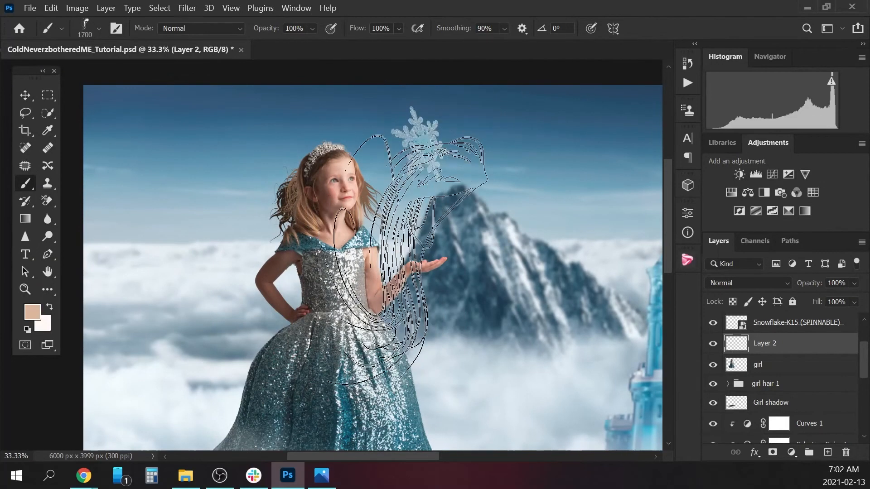
key("bracketleft")
key("bracketleft")
key("bracketleft")
key("bracketleft")
key("bracketleft")
key("bracketleft")
key("bracketleft")
key("bracketleft")
key("bracketleft")
key("bracketleft")
key("bracketleft")
key("bracketleft")
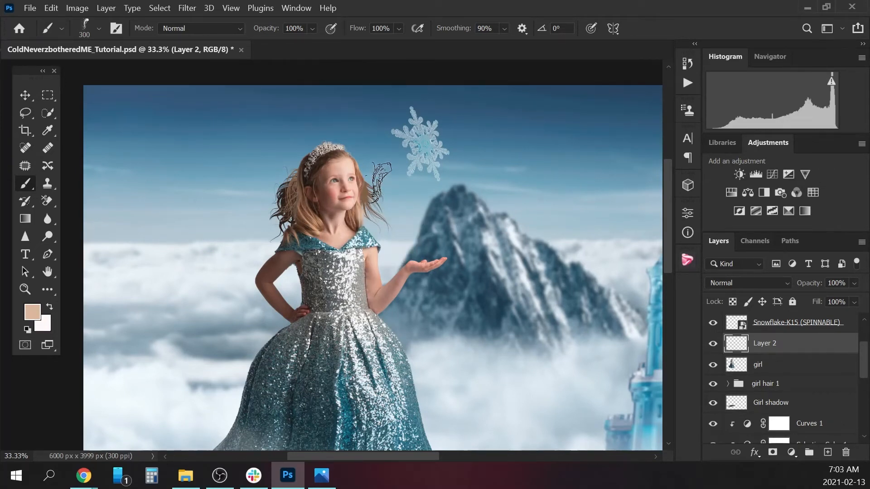
left_click(362, 182, "alt")
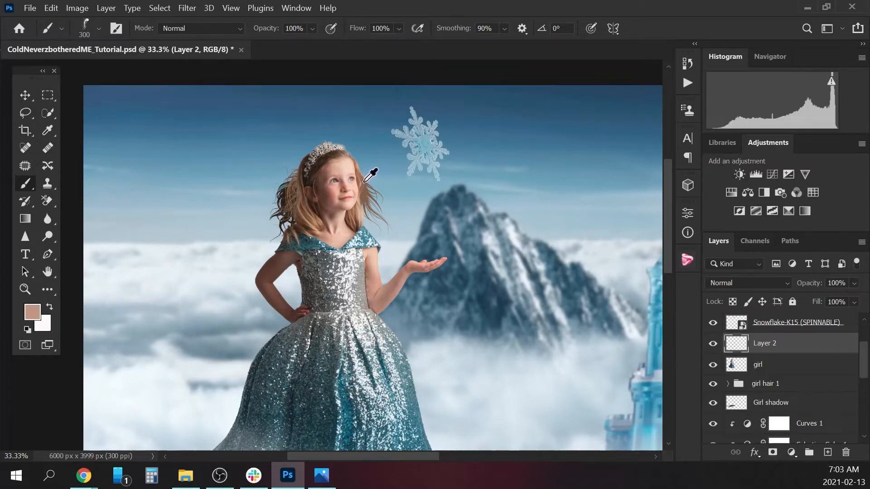
left_click(369, 193)
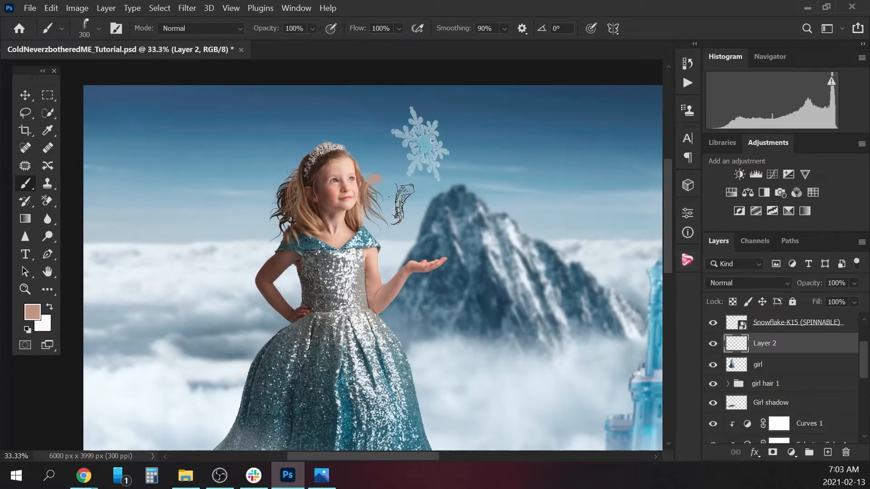
Flip the stamped lock horizontally, rotate it and place it over the hair ends above the girl's sequined shoulder.
key("ctrl+t")
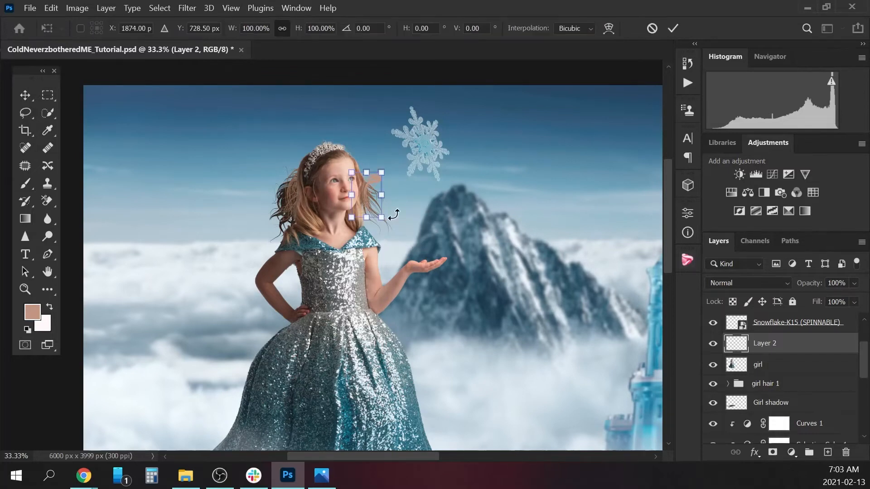
left_click(51, 8)
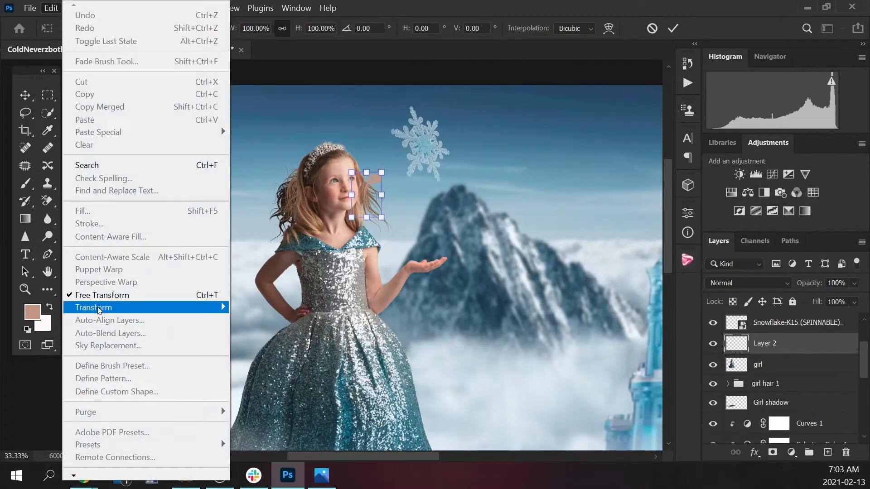
mouse_move(96, 308)
left_click(254, 295)
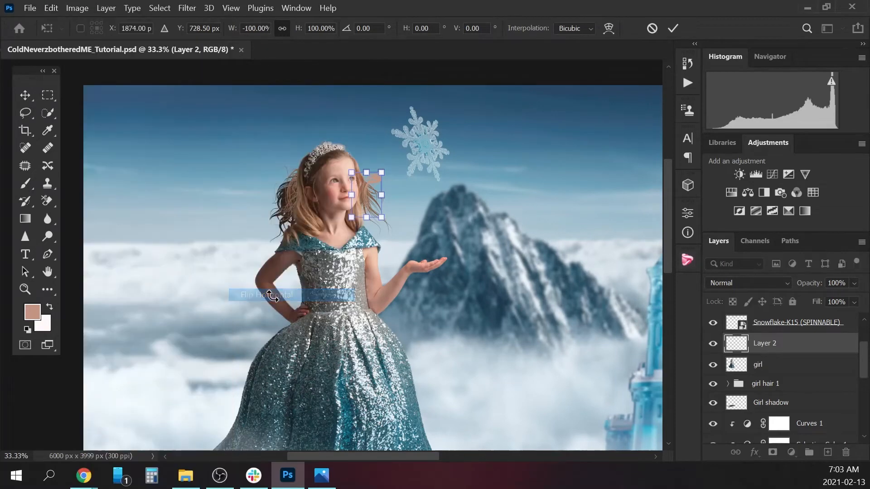
mouse_move(368, 185)
left_mouse_down()
mouse_move(410, 178)
mouse_move(371, 186)
mouse_move(406, 192)
mouse_move(370, 190)
mouse_move(373, 215)
mouse_move(400, 203)
mouse_move(377, 211)
mouse_move(373, 204)
mouse_move(403, 188)
mouse_move(377, 210)
left_mouse_up()
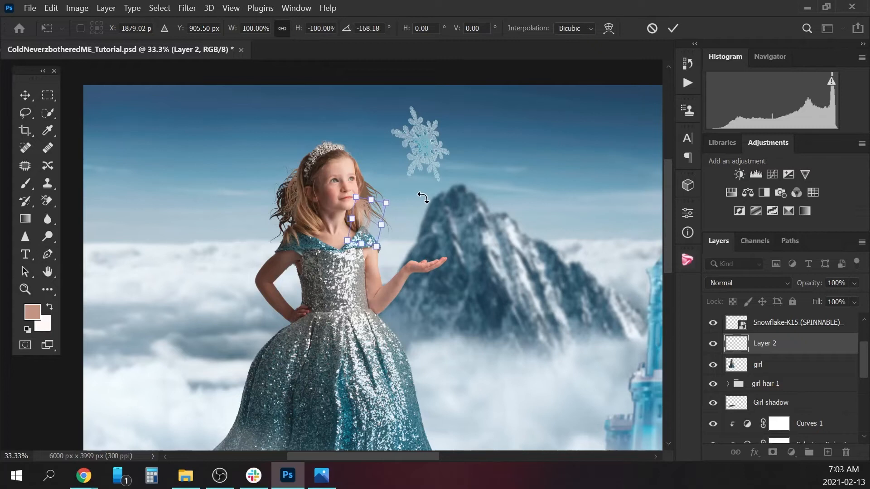
key("Right")
key("Right")
mouse_move(401, 197)
left_mouse_down()
mouse_move(371, 219)
mouse_move(403, 210)
mouse_move(376, 216)
left_mouse_up()
key("Return")
key("b")
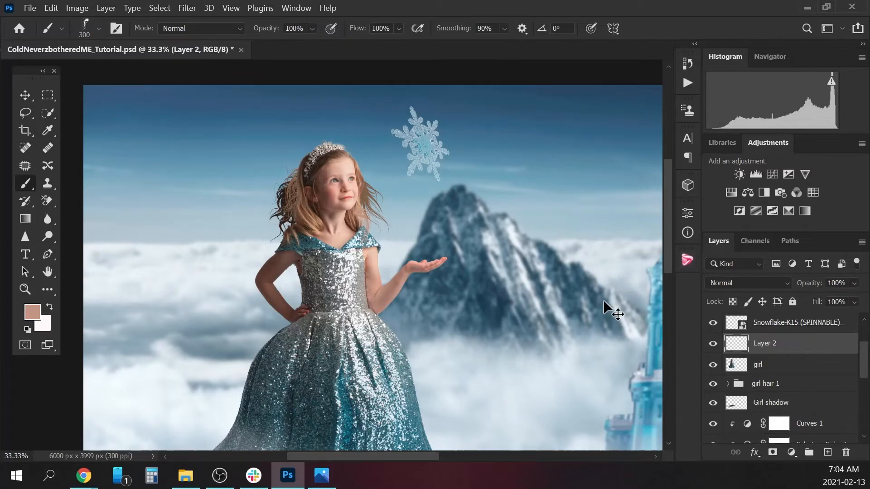
Examine the placed lock close up where it meets the girl's hair and shoulder.
key("ctrl+minus")
key("ctrl+plus")
key("ctrl+plus")
key("ctrl+plus")
key("ctrl+plus")
key("ctrl+plus")
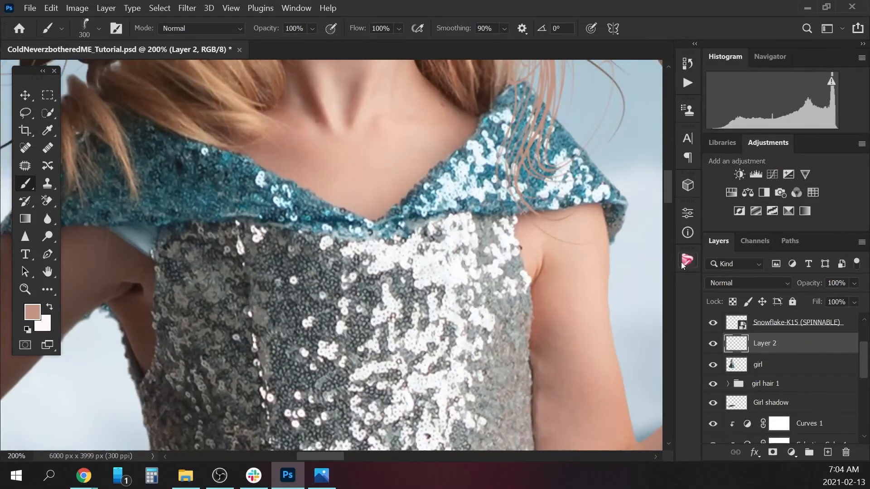
left_click_drag(666, 200, 667, 178)
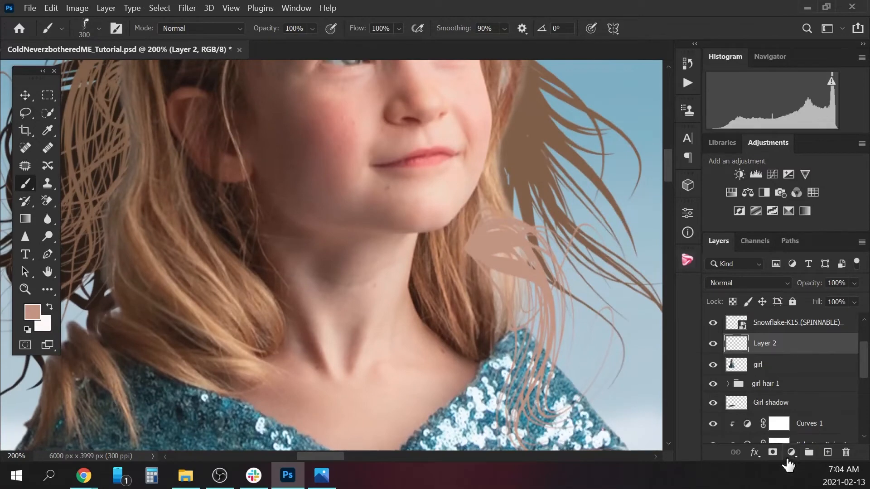
Add a layer mask to Layer 2 and choose the Soft Round brush from the 1_Round_Brushes group.
left_click(772, 453)
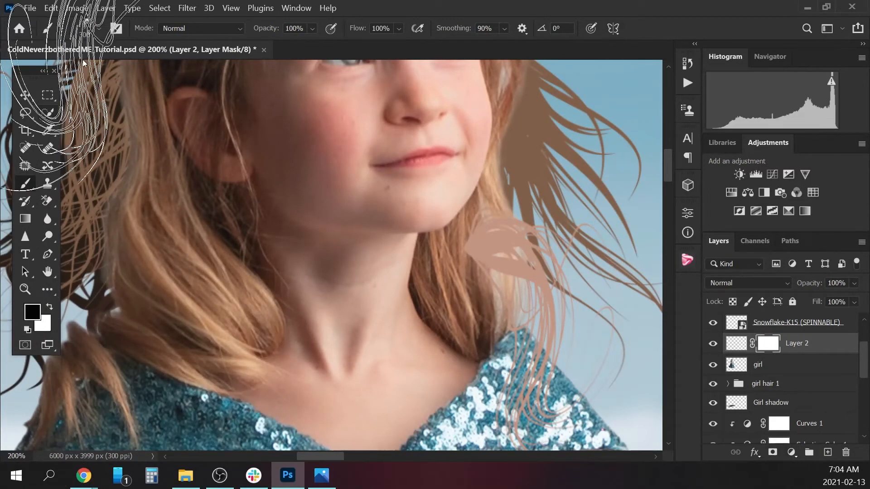
left_click(98, 30)
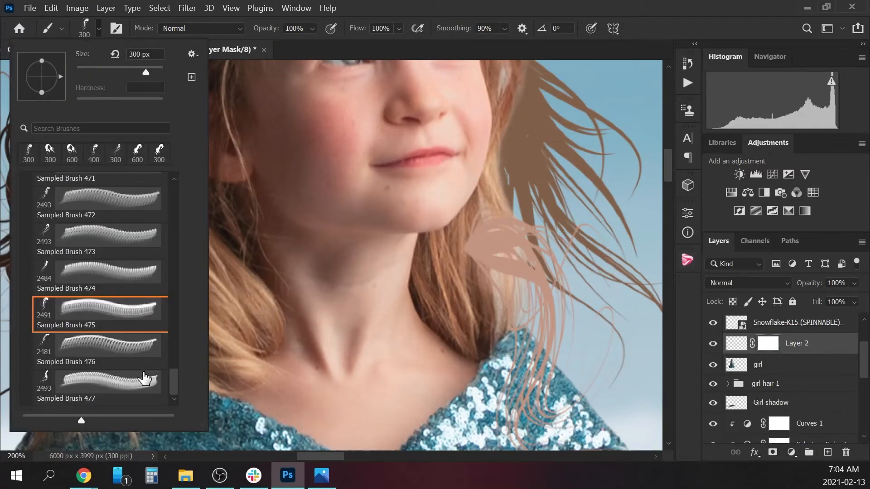
left_click_drag(176, 365, 176, 175)
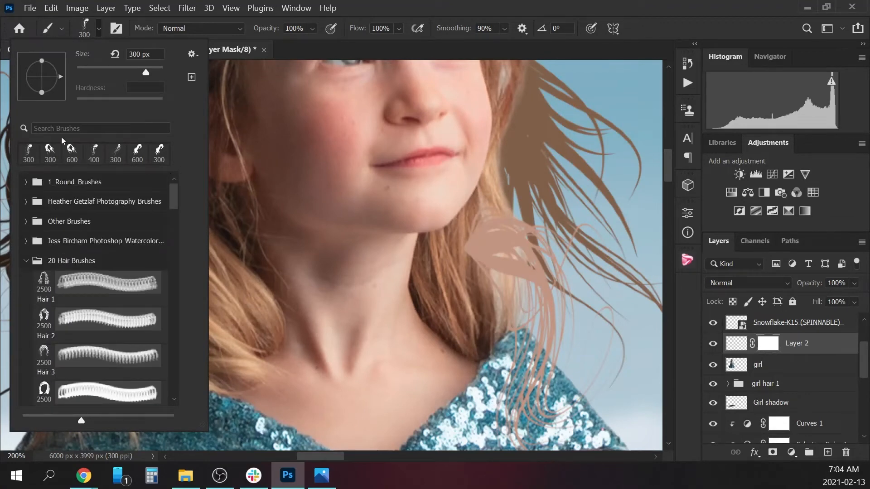
left_click(27, 261)
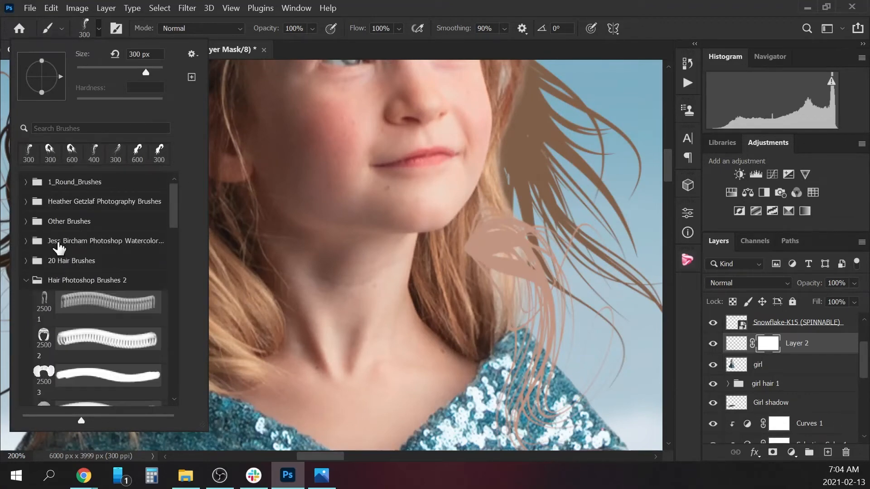
left_click(26, 281)
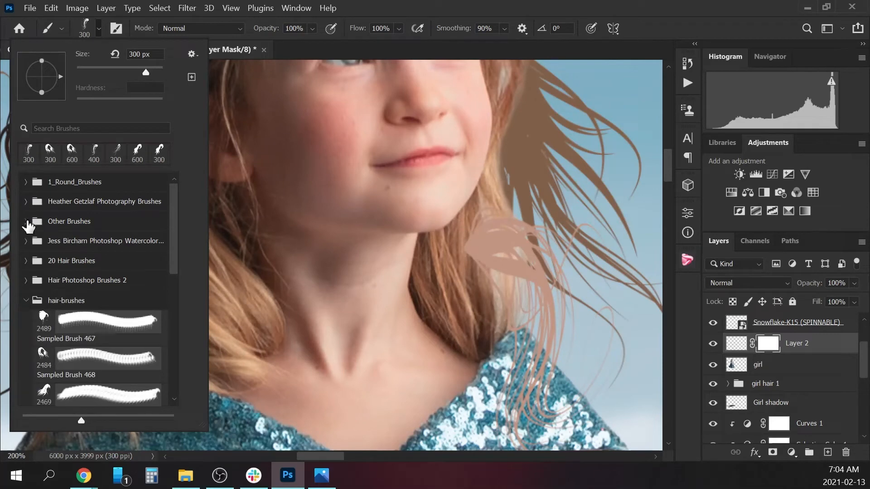
left_click(26, 181)
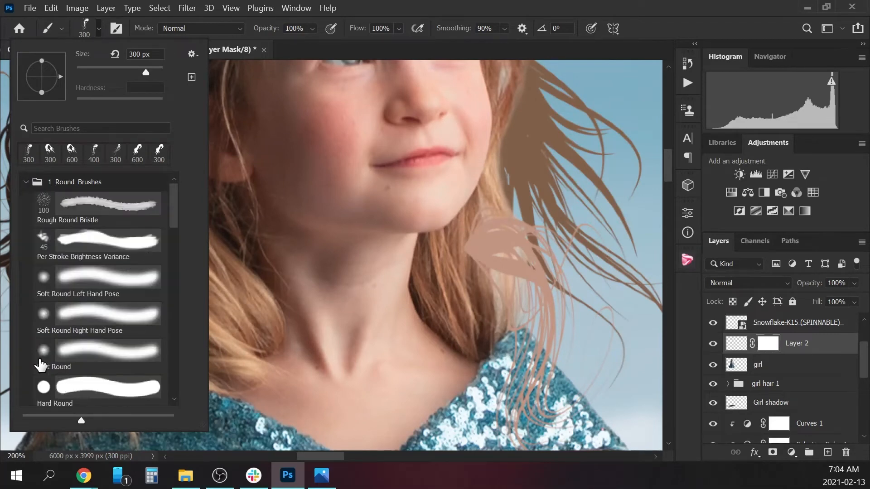
scroll(172, 223, "down", 2)
left_click(148, 281)
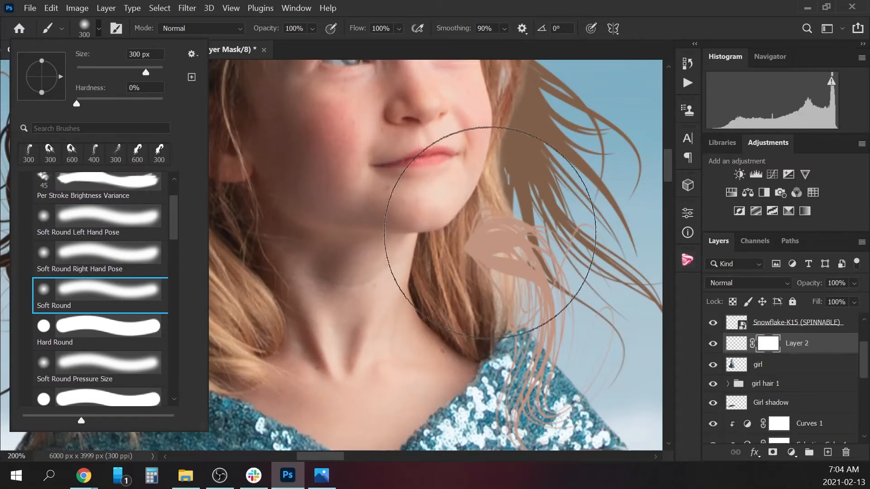
left_click(494, 235)
Mask out the root of the stamped lock over the girl's hair with a 90 px black brush, lowering the brush opacity to 40%.
key("bracketleft")
key("bracketleft")
key("bracketleft")
key("bracketleft")
key("bracketleft")
key("bracketleft")
key("bracketleft")
key("bracketleft")
key("bracketleft")
key("bracketleft")
key("bracketleft")
key("bracketleft")
key("bracketleft")
key("bracketleft")
key("bracketleft")
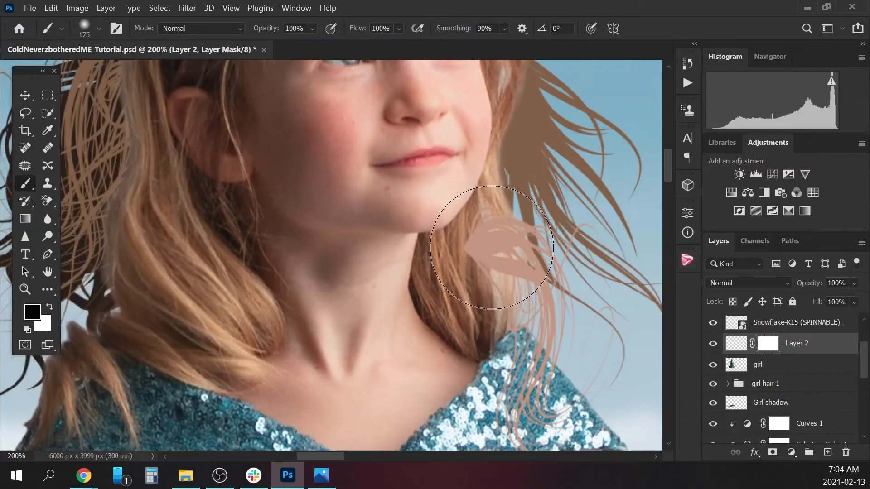
key("bracketright")
key("bracketright")
key("bracketright")
key("bracketright")
key("bracketright")
key("bracketright")
left_click_drag(477, 256, 481, 200)
mouse_move(311, 28)
left_mouse_down()
mouse_move(298, 41)
mouse_move(320, 34)
left_mouse_up()
mouse_move(507, 266)
left_mouse_down()
mouse_move(503, 275)
mouse_move(499, 228)
left_mouse_up()
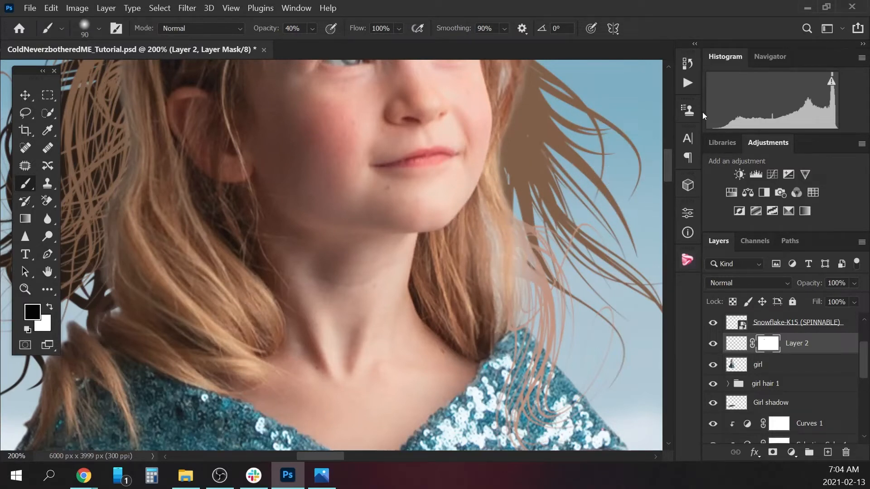
Partly restore the masked lock beside the girl's hair with a 45 px white brush at 40% opacity.
key("bracketleft")
key("bracketleft")
key("bracketleft")
key("bracketleft")
key("bracketleft")
key("x")
mouse_move(533, 263)
left_mouse_down()
mouse_move(521, 258)
mouse_move(518, 228)
left_mouse_up()
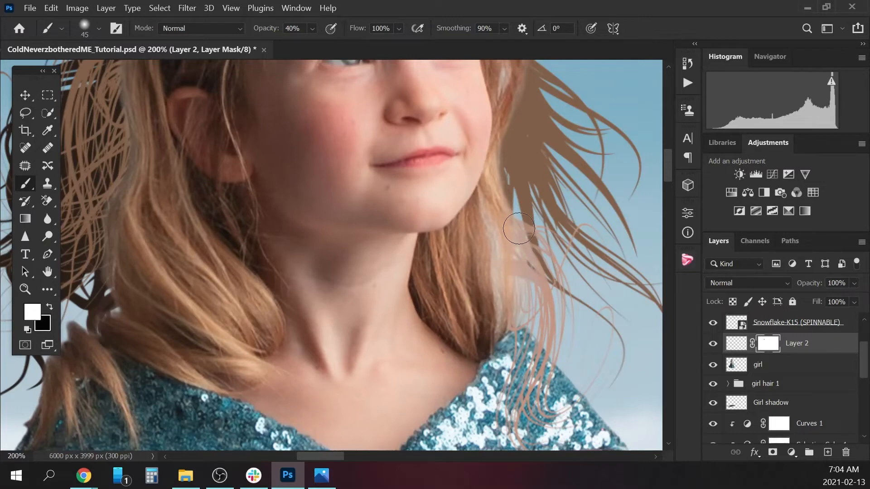
left_click_drag(521, 286, 504, 280)
Blend the lock's inner edge into the girl's hair with black on the mask at 15% brush opacity.
key("x")
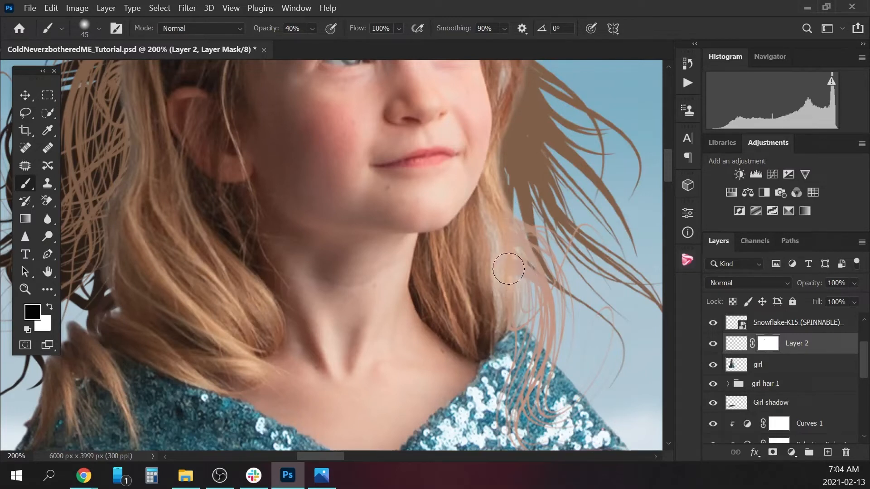
left_click(312, 30)
mouse_move(501, 258)
left_mouse_down()
mouse_move(503, 268)
mouse_move(499, 205)
mouse_move(505, 212)
left_mouse_up()
key("ctrl+minus")
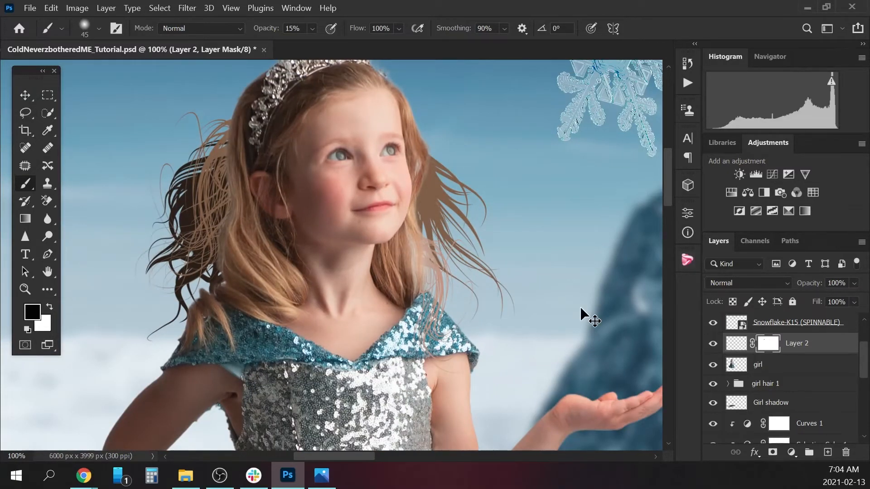
Add a layer mask to the girl layer and soften her hair edge behind the ear with a 30 px brush at 15% opacity.
left_click(765, 363)
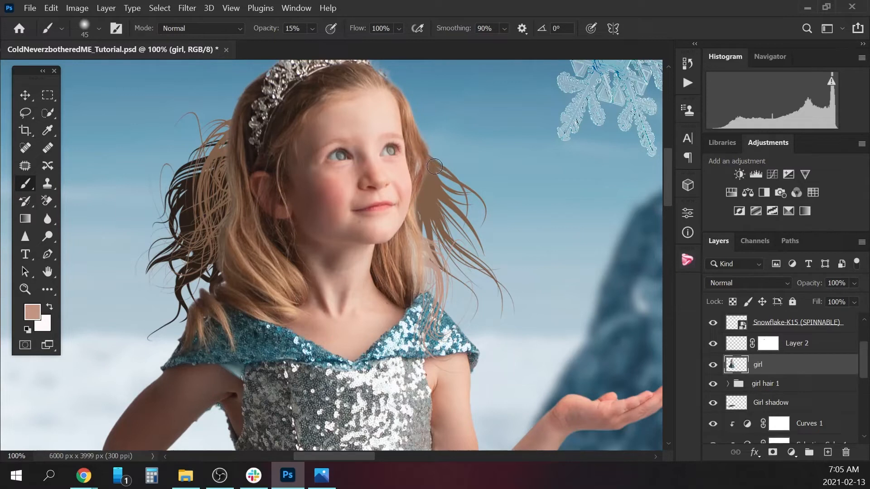
key("bracketleft")
left_click(772, 452)
key("d")
key("bracketleft")
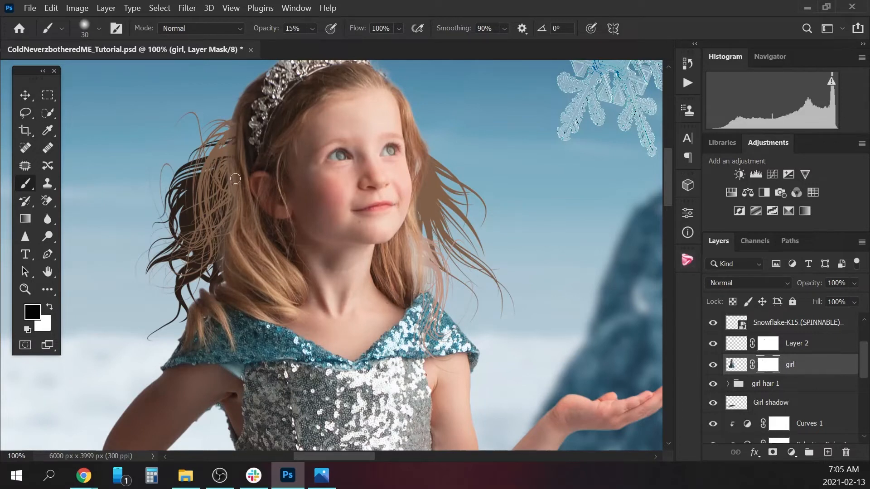
key("x")
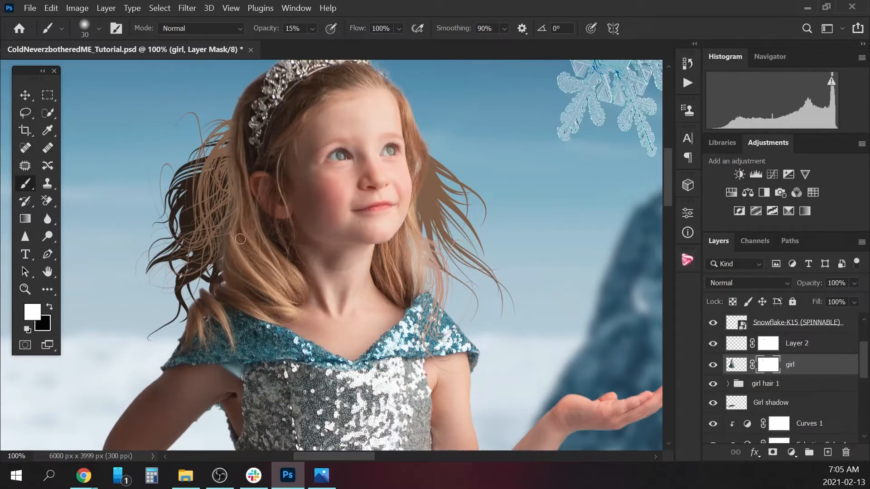
key("x")
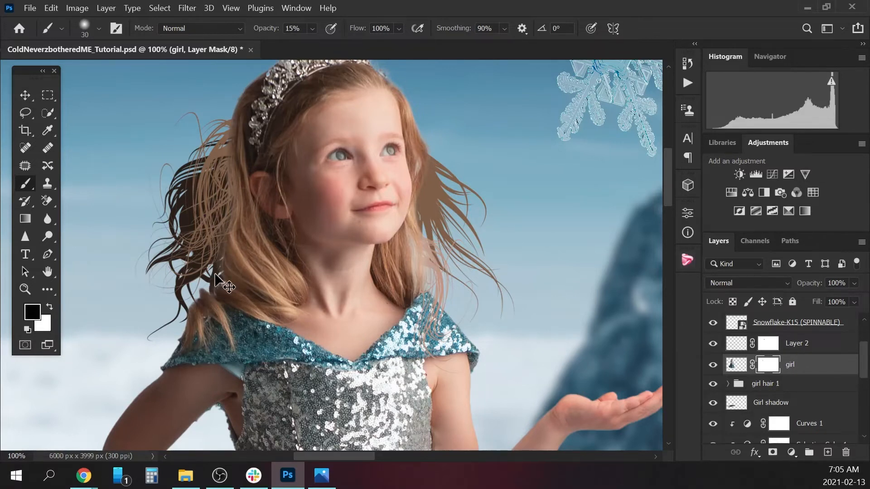
Add a new layer directly above the girl layer and name it "painted hair".
key("ctrl+minus")
key("ctrl+minus")
key("ctrl+minus")
key("ctrl+minus")
key("ctrl+minus")
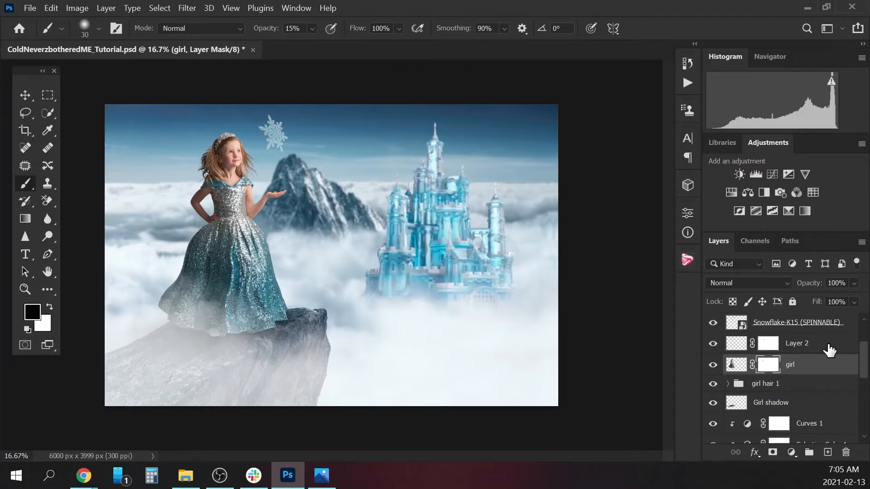
key("ctrl+plus")
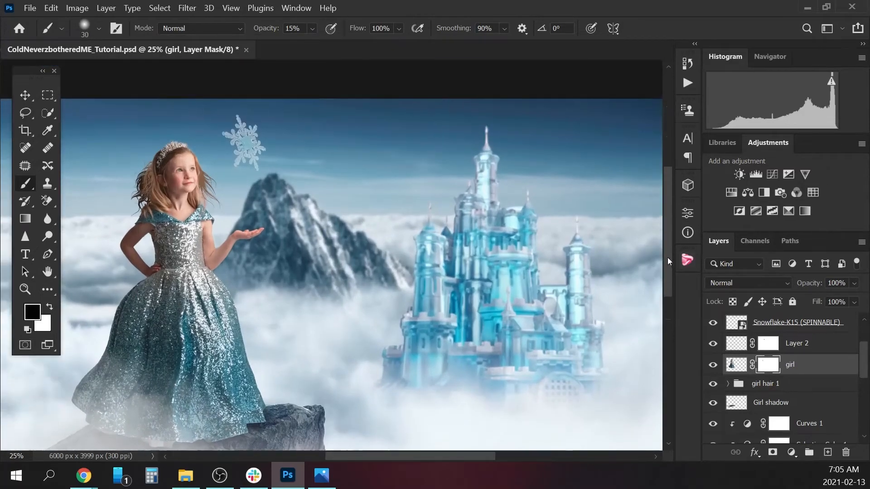
left_click_drag(668, 257, 666, 230)
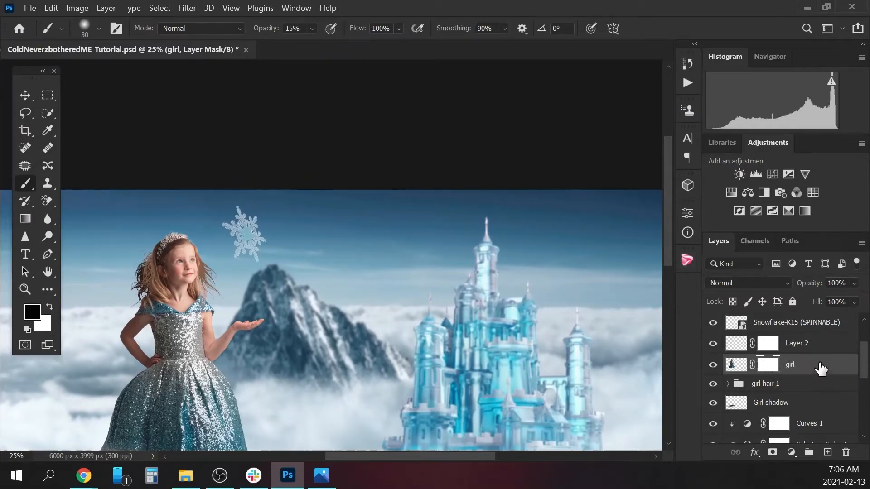
left_click(828, 453)
double_click(768, 364)
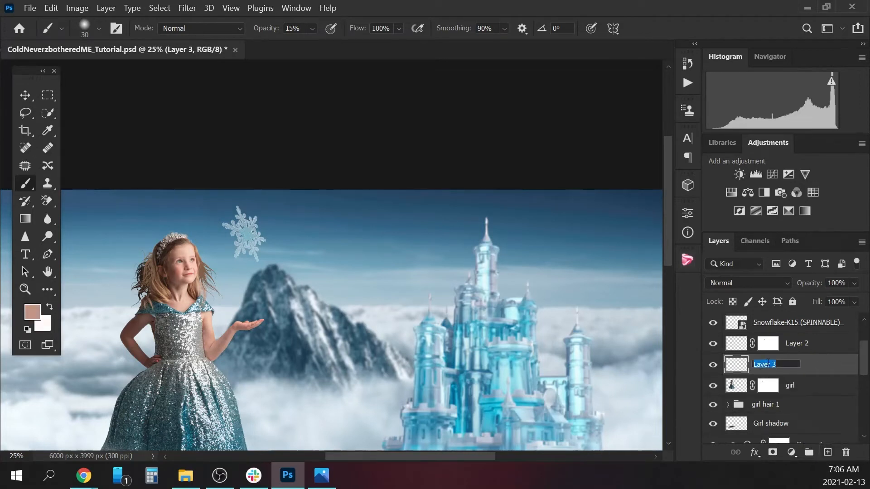
type("paintw")
key("BackSpace")
type("ed hair")
key("Return")
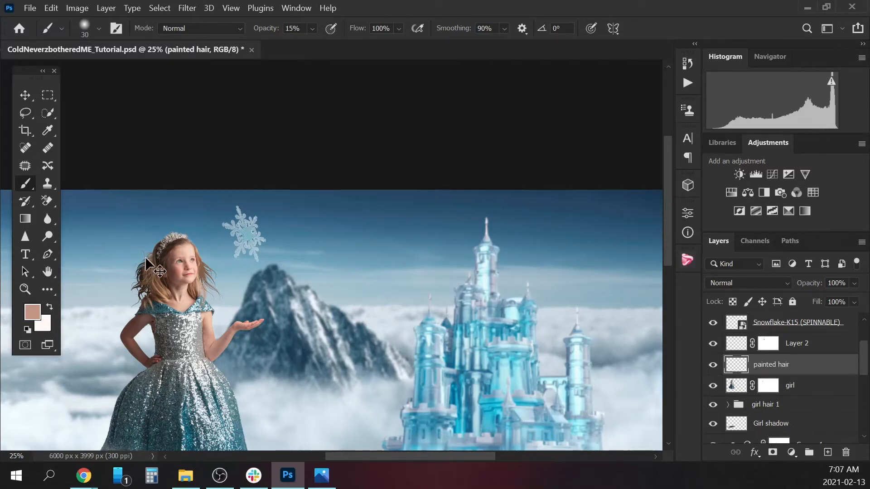
Set the brush to 2 px and sample a light brown from the girl's hair below her ear for painting strands.
key("ctrl+plus")
key("ctrl+plus")
key("ctrl+plus")
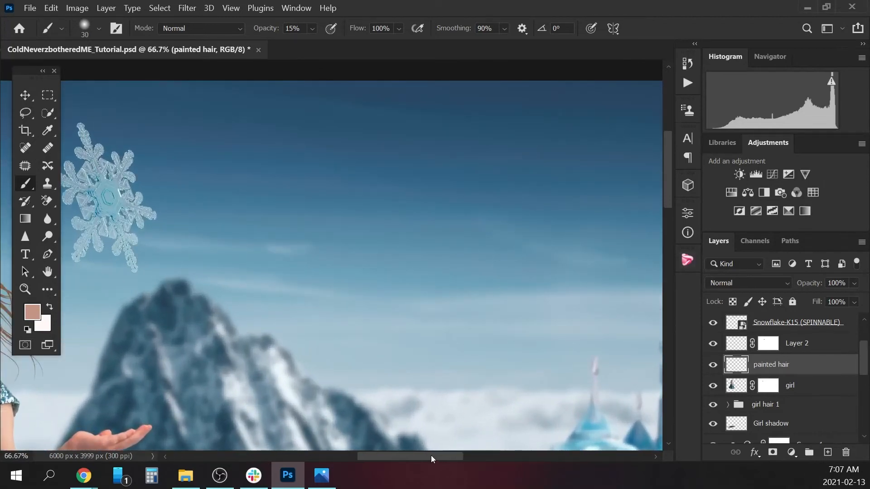
left_click_drag(431, 455, 340, 451)
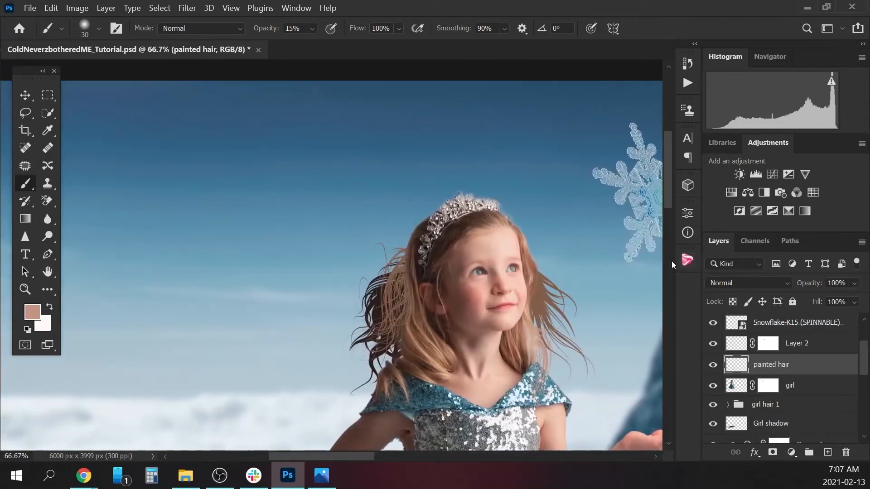
key("ctrl+plus")
key("ctrl+plus")
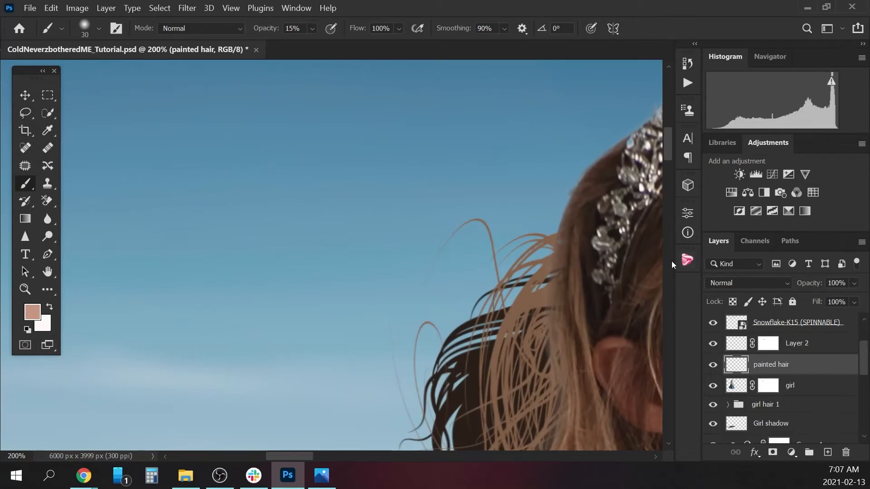
key("bracketleft")
key("bracketleft")
key("bracketleft")
key("bracketleft")
key("bracketleft")
key("bracketleft")
key("bracketleft")
key("bracketleft")
key("bracketleft")
left_click_drag(305, 456, 327, 461)
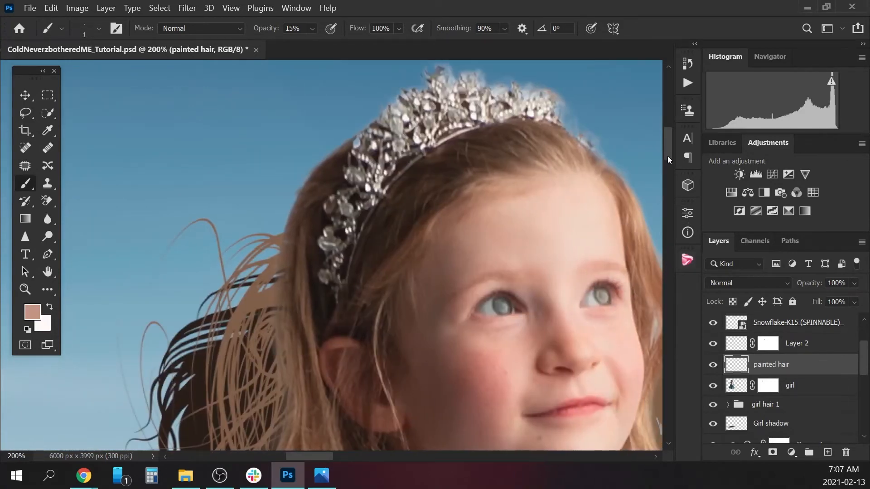
left_click_drag(667, 156, 667, 171)
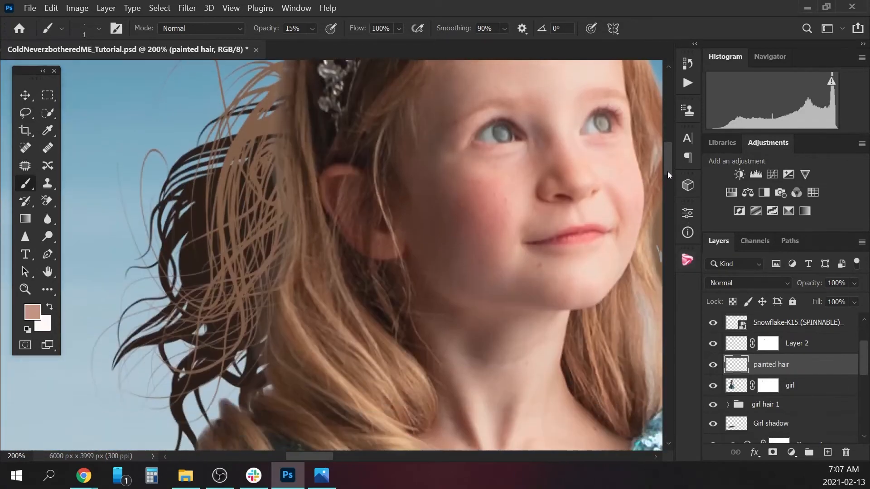
left_click(294, 297, "alt")
key("bracketright")
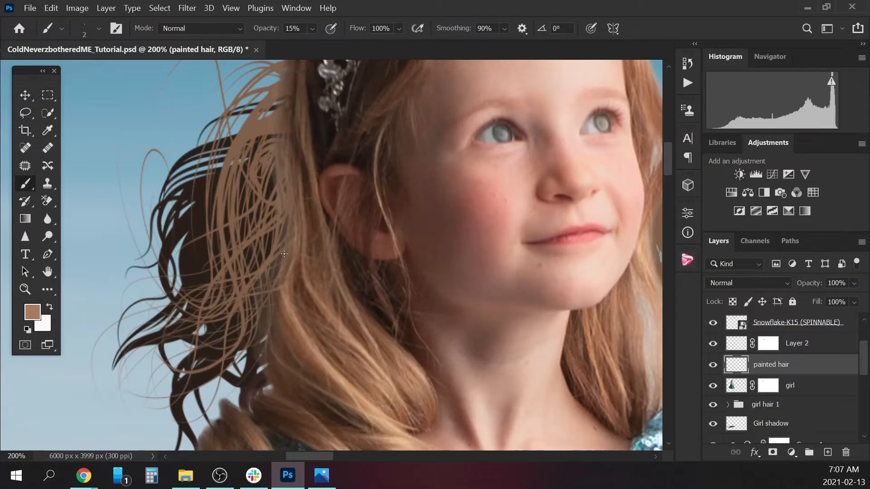
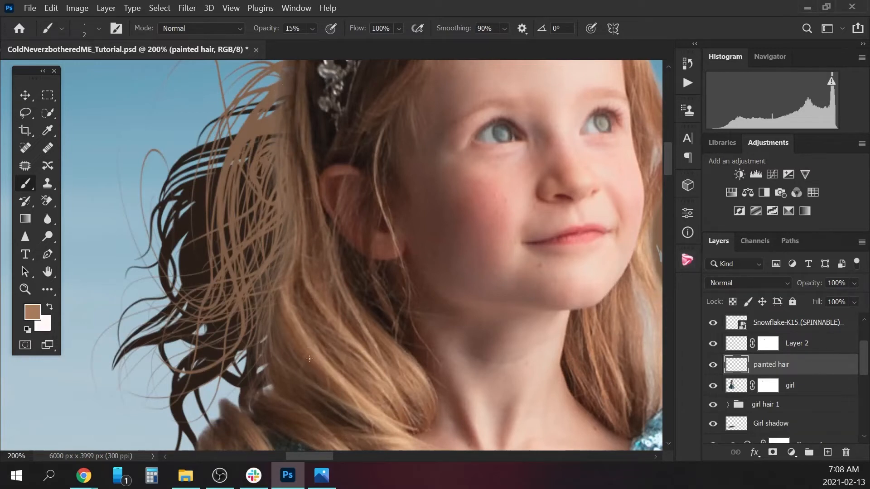
Sample a lighter tan from the curl below the girl's ear and paint fine 2 px strands through the hair around her ear.
left_click(349, 369, "alt")
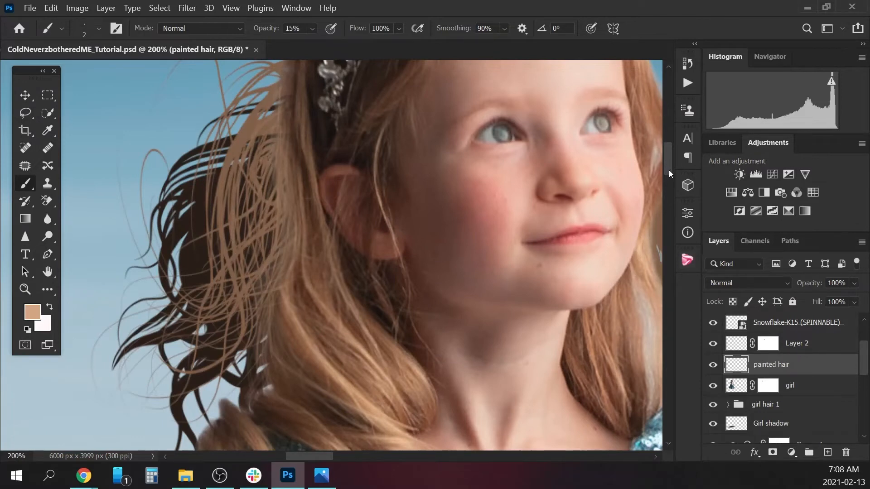
left_click_drag(668, 170, 667, 163)
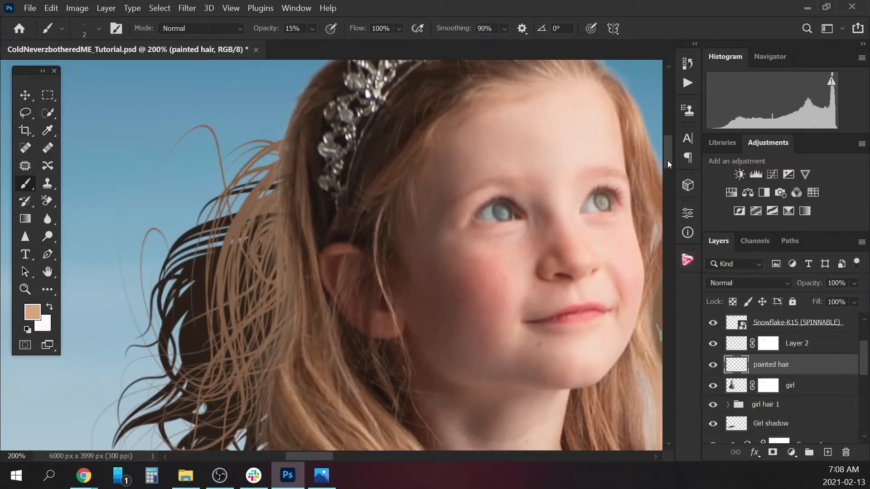
left_click_drag(667, 161, 665, 152)
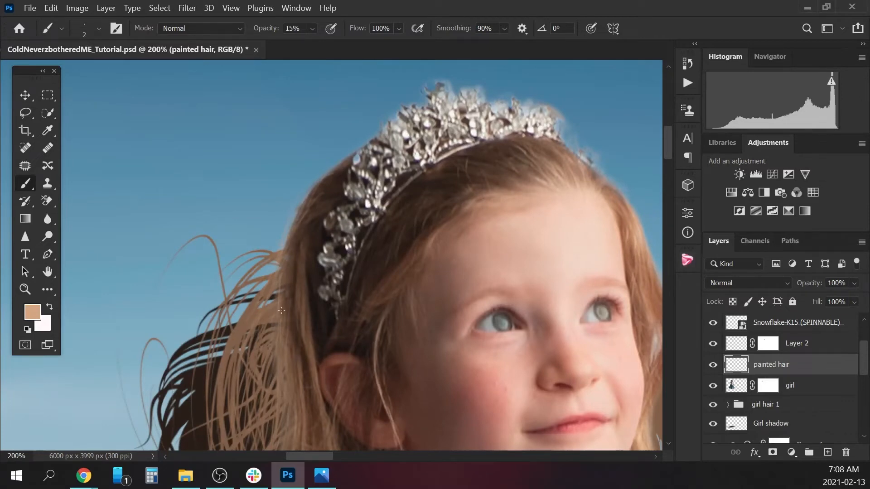
left_click_drag(669, 146, 665, 167)
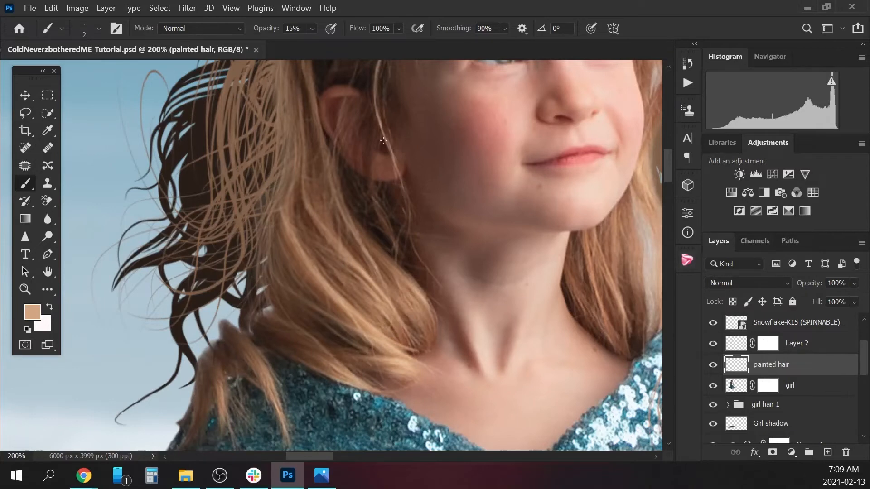
key("ctrl+minus")
key("ctrl+minus")
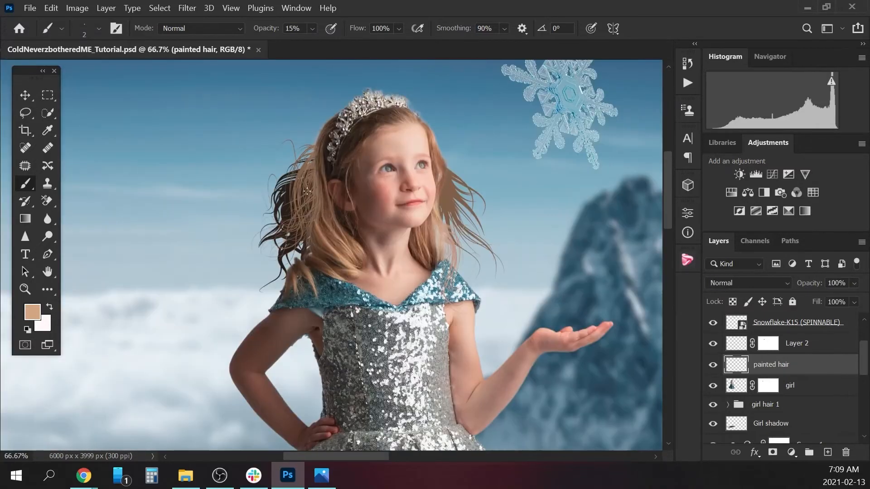
Paint fine 3 px strands in sampled brown over the windblown hair beside her cheek, blending it into her own hair.
scroll(446, 164, "up", 2)
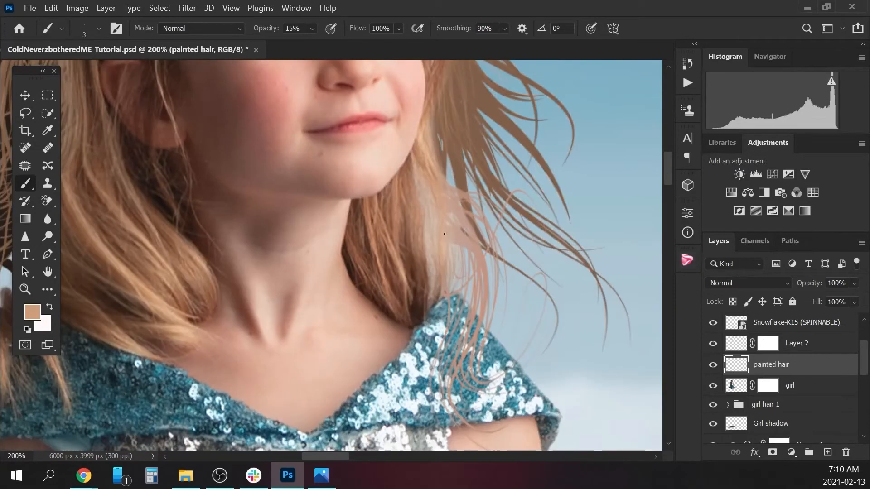
scroll(457, 188, "up", 3)
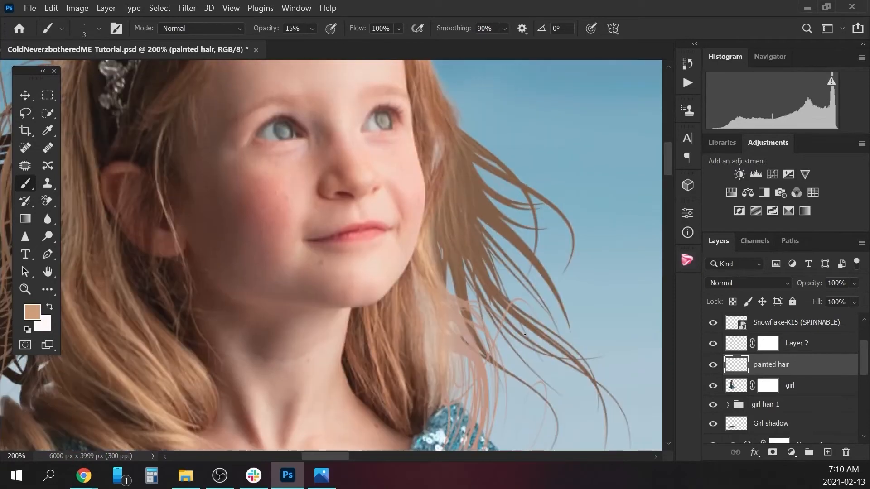
left_click(474, 156, "alt")
left_click_drag(455, 113, 521, 162)
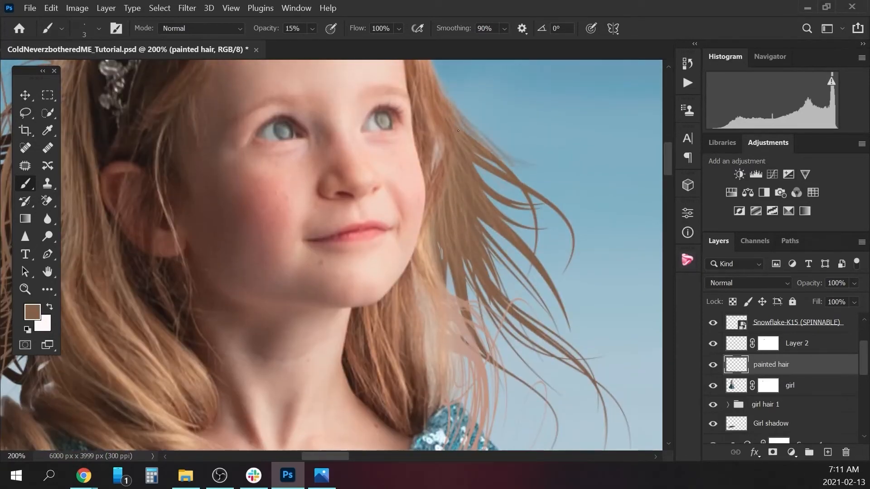
left_click_drag(438, 135, 435, 160)
mouse_move(423, 287)
left_mouse_down()
mouse_move(432, 347)
mouse_move(471, 395)
left_mouse_up()
left_click_drag(433, 211, 427, 258)
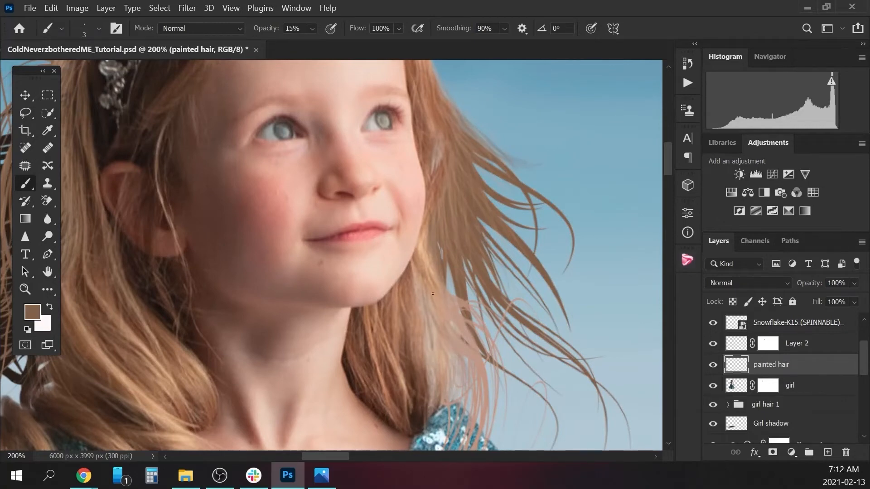
Sample dark brown from the shadowed windblown hair behind the girl's head and check the hair against the whole composite.
key("ctrl+minus")
left_click(164, 247, "alt")
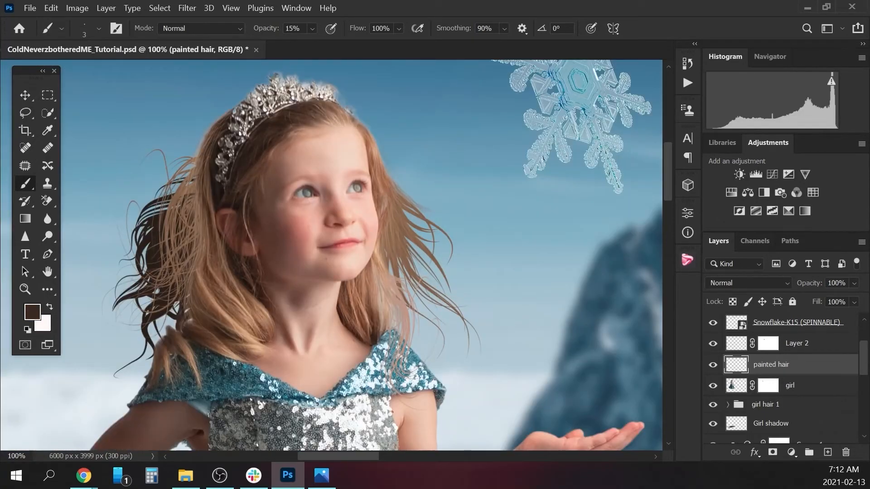
key("ctrl+minus")
key("ctrl+minus")
key("ctrl+minus")
key("ctrl+minus")
key("ctrl+minus")
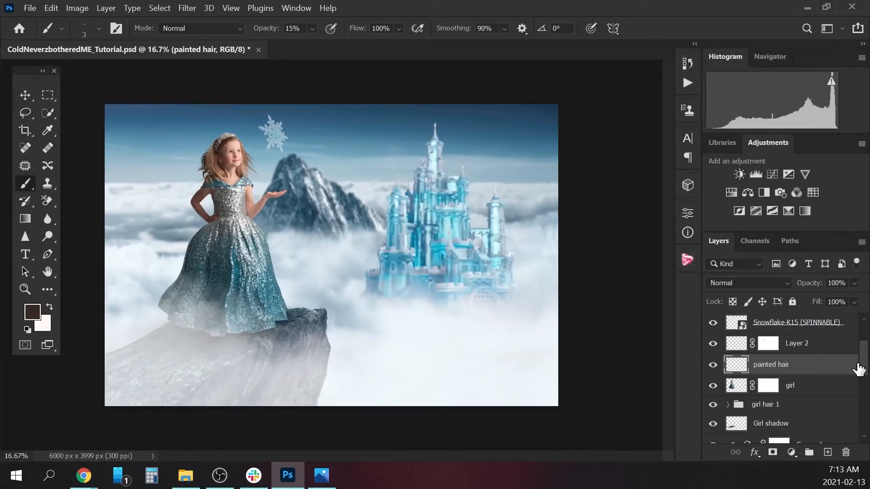
Add a new layer directly above the fog layer and name it "painted snow".
scroll(863, 365, "up", 3)
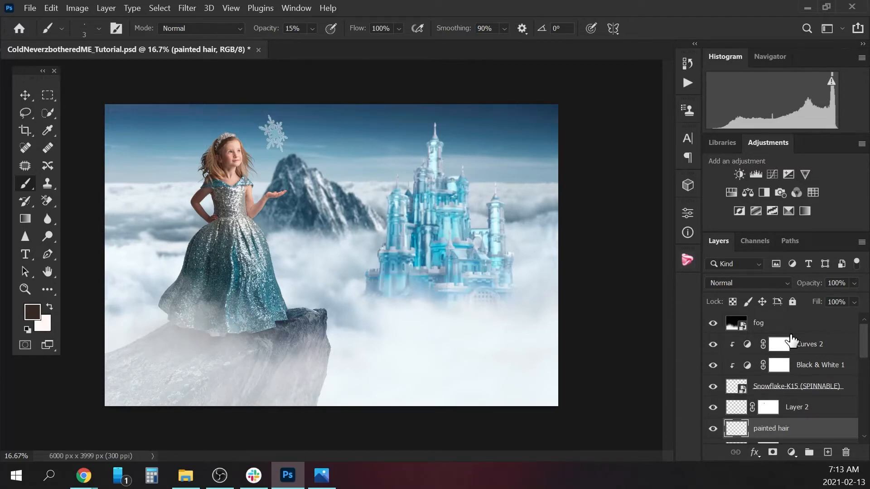
left_click(804, 327)
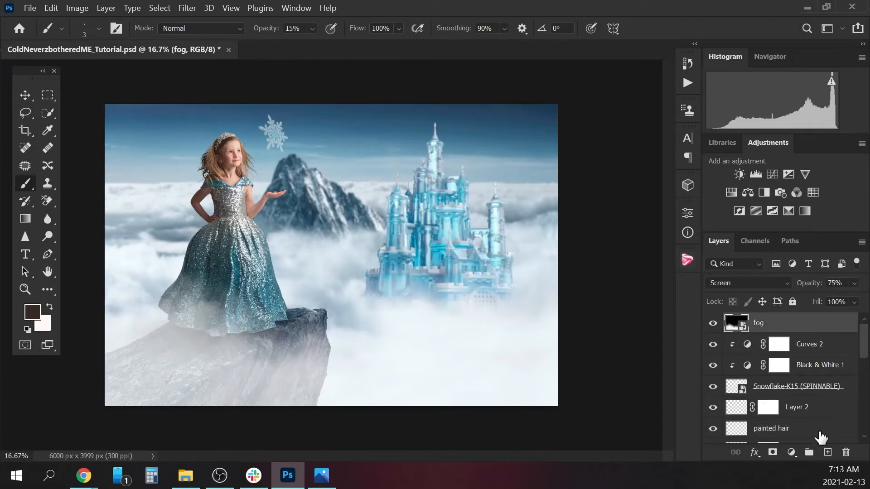
left_click(828, 452)
double_click(771, 322)
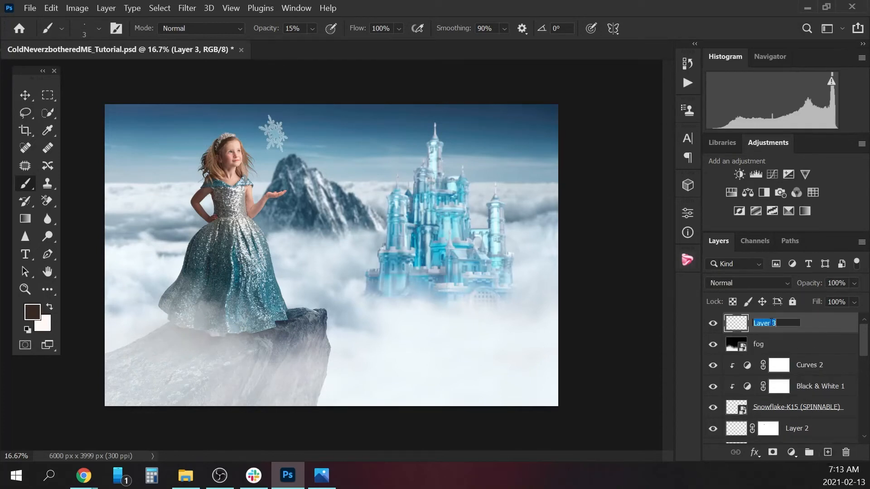
type("painted snow")
key("Return")
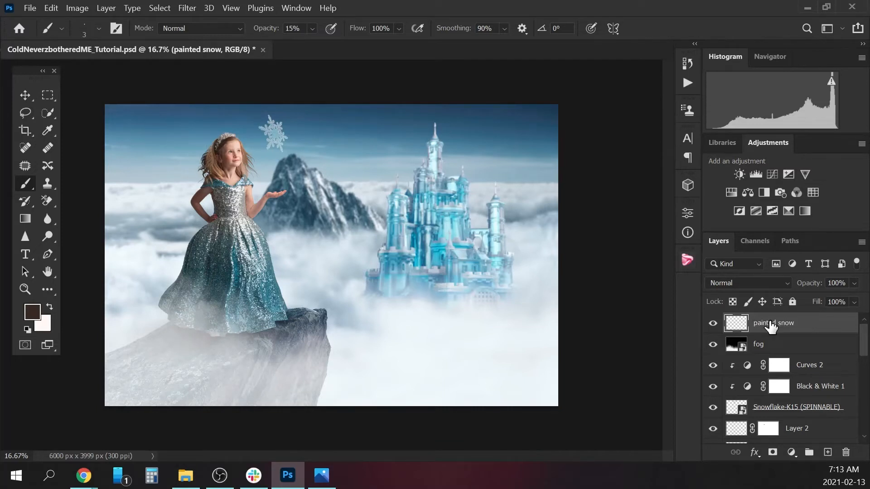
Choose the Snow Flakes 11 brush at 616 px from the Snowflake Brushs folder inside Other Brushes.
left_click(99, 28)
left_click_drag(170, 210, 173, 180)
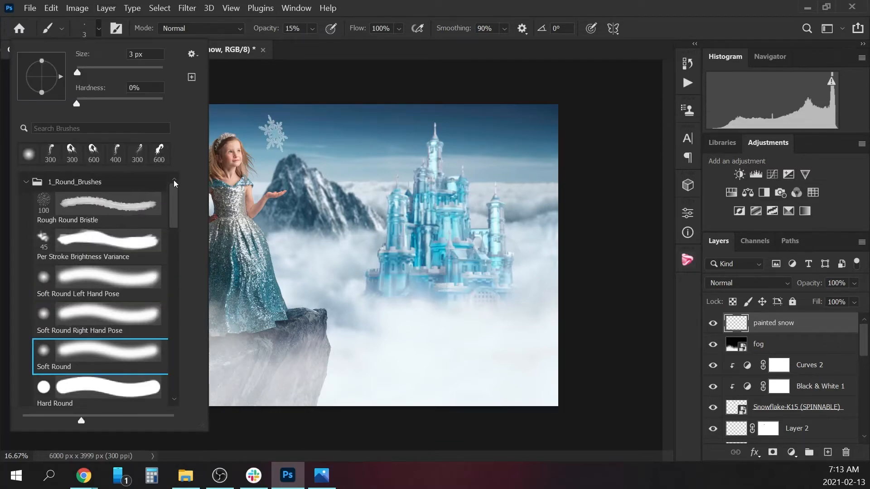
left_click(26, 182)
left_click(26, 300)
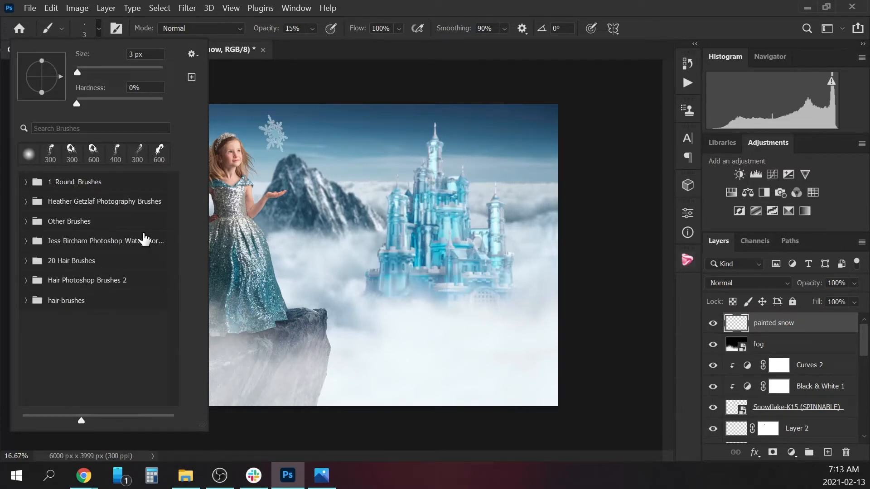
left_click(25, 221)
left_click_drag(172, 196, 168, 236)
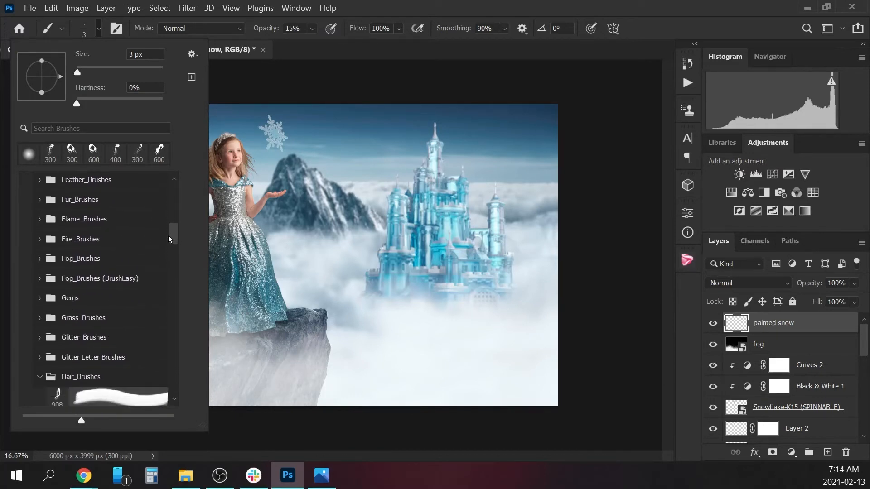
left_click(39, 378)
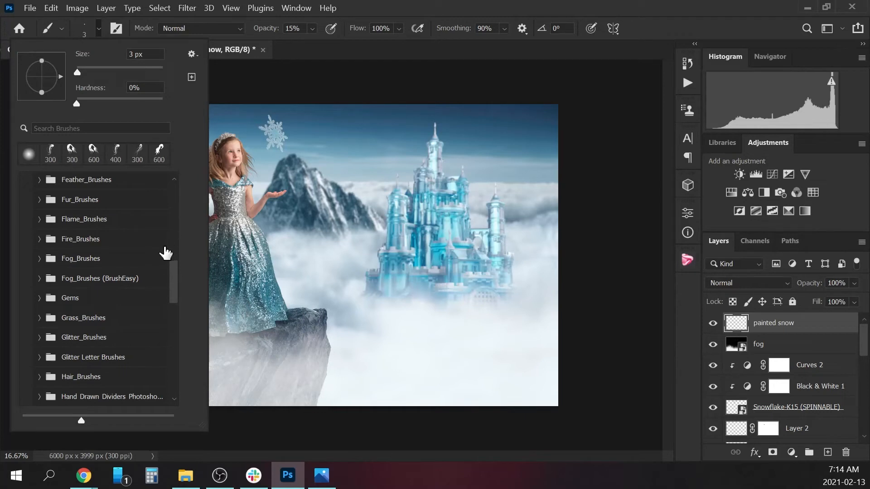
left_click_drag(173, 277, 168, 339)
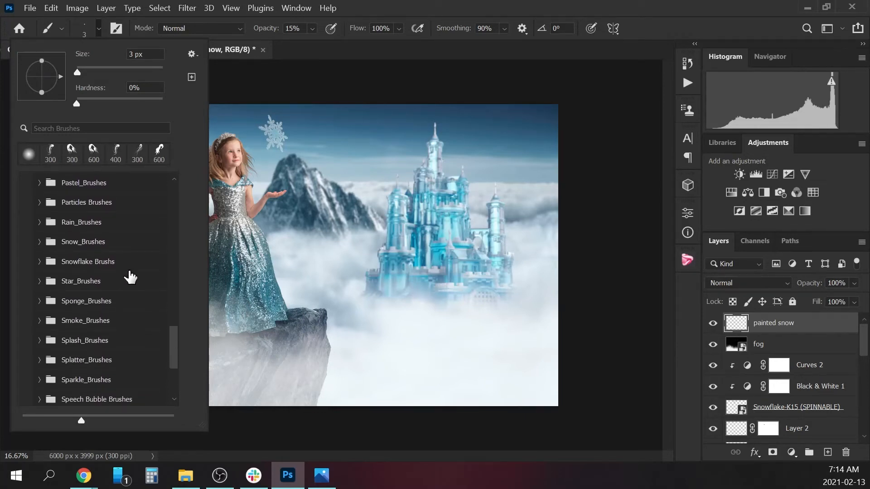
left_click(39, 262)
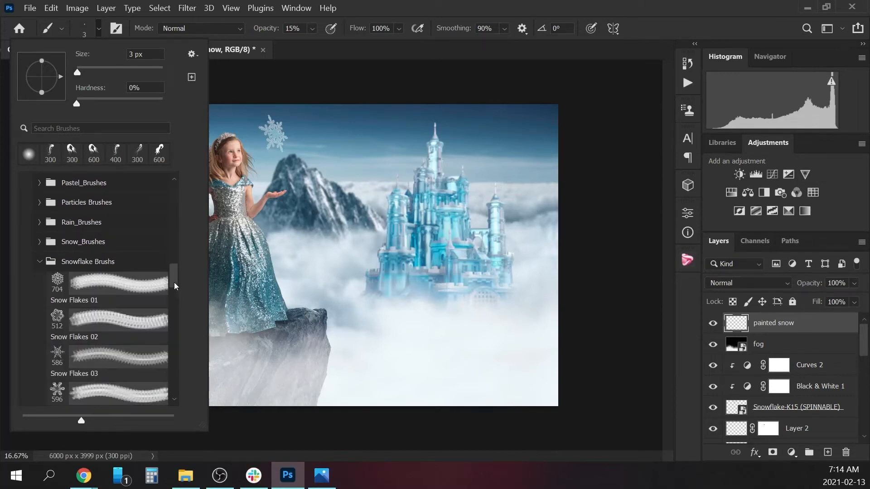
left_click_drag(174, 282, 175, 323)
left_click(86, 278)
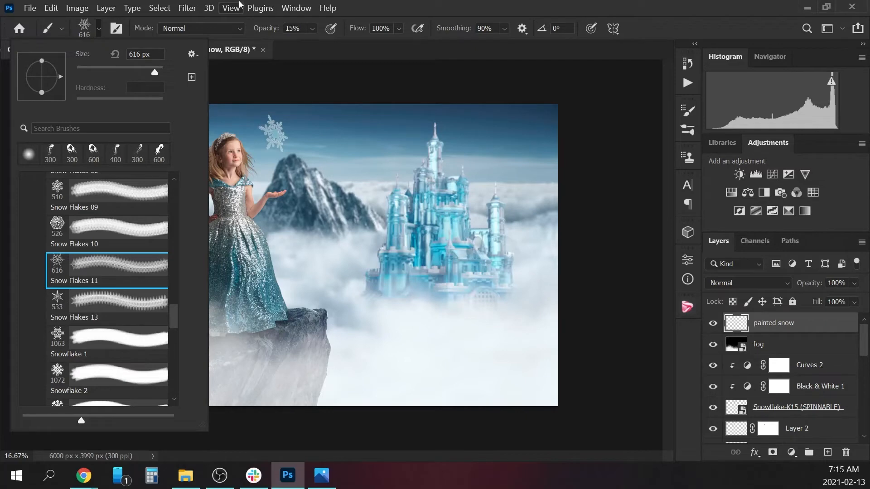
Enable Shape Dynamics in the snowflake brush's settings with 54% size jitter and 21% angle jitter.
left_click(295, 8)
left_click(355, 132)
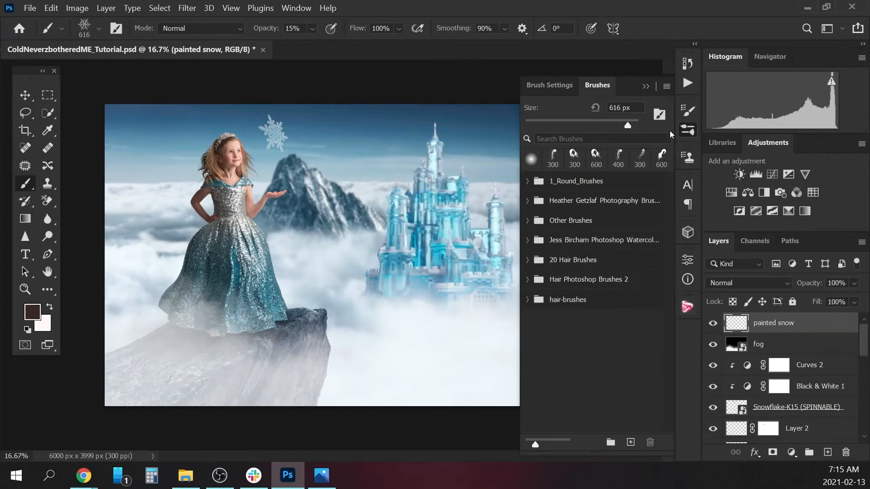
left_click(557, 85)
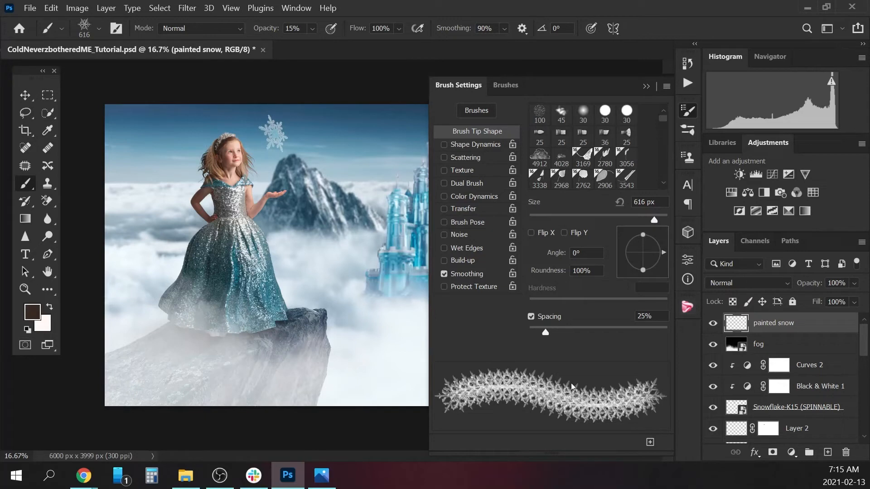
left_click(471, 144)
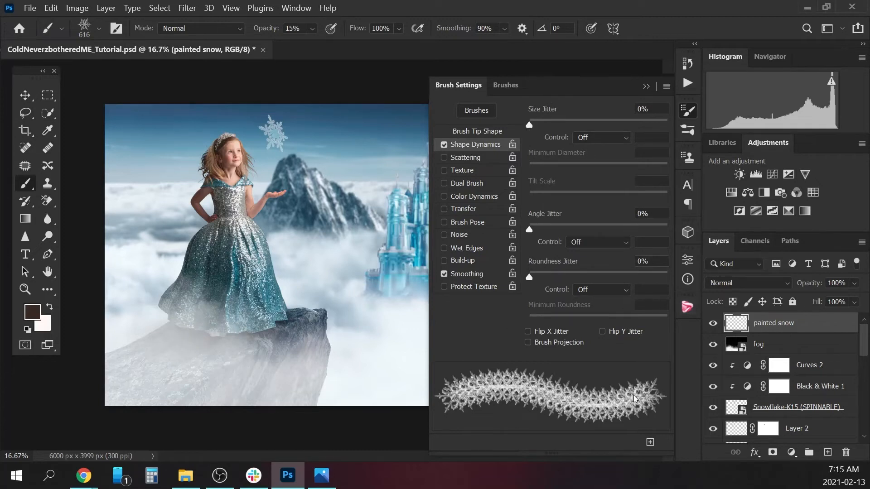
left_click_drag(527, 125, 605, 120)
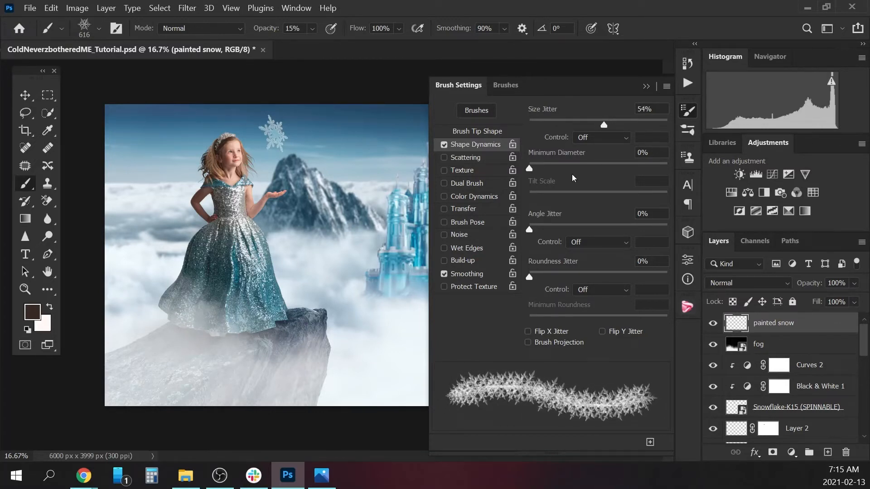
left_click_drag(529, 230, 560, 231)
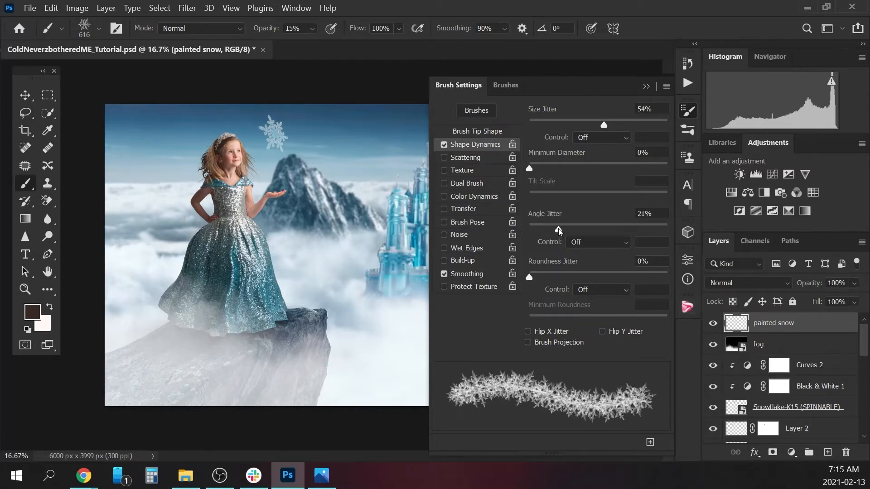
Enable Scattering for the snowflake brush and set the scatter to 235%.
left_click(476, 157)
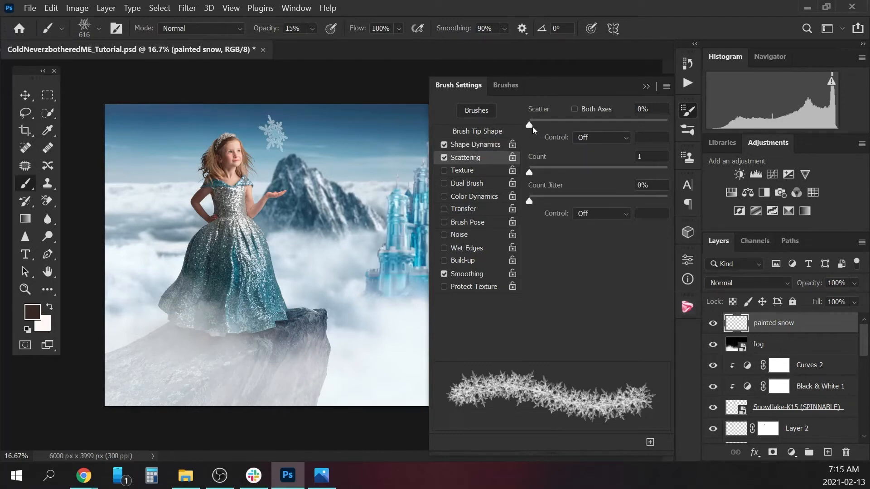
left_click_drag(531, 126, 561, 123)
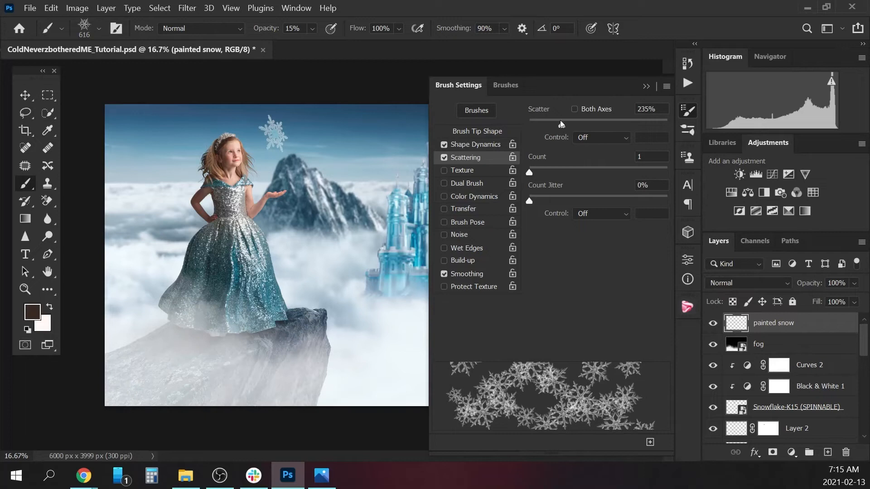
left_click(646, 87)
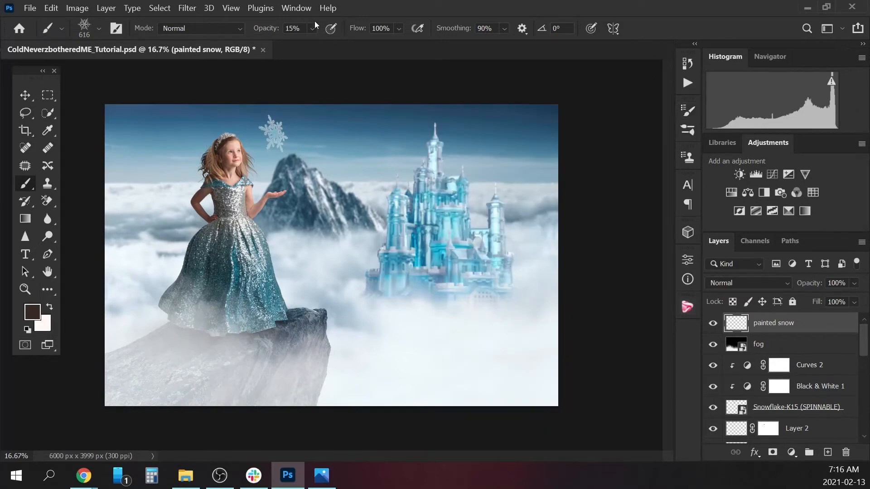
Close the Brushes panel so that only Brush Settings stays docked and open.
left_click(691, 129)
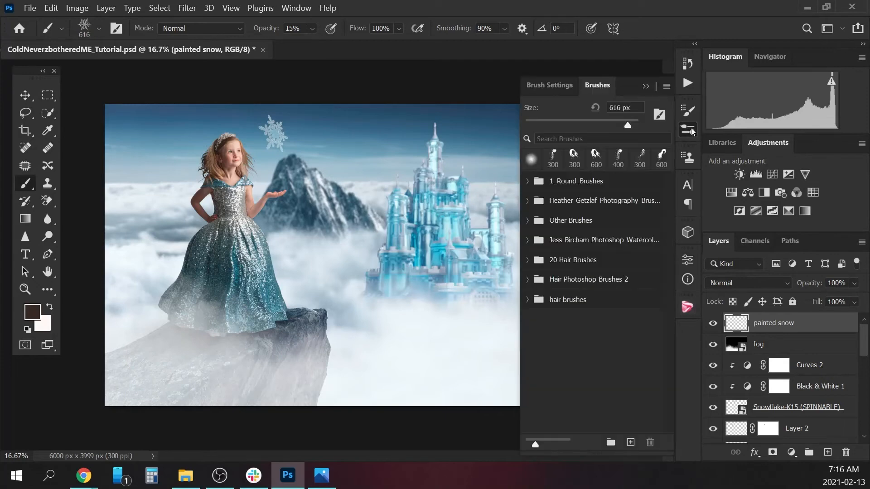
left_click(689, 113)
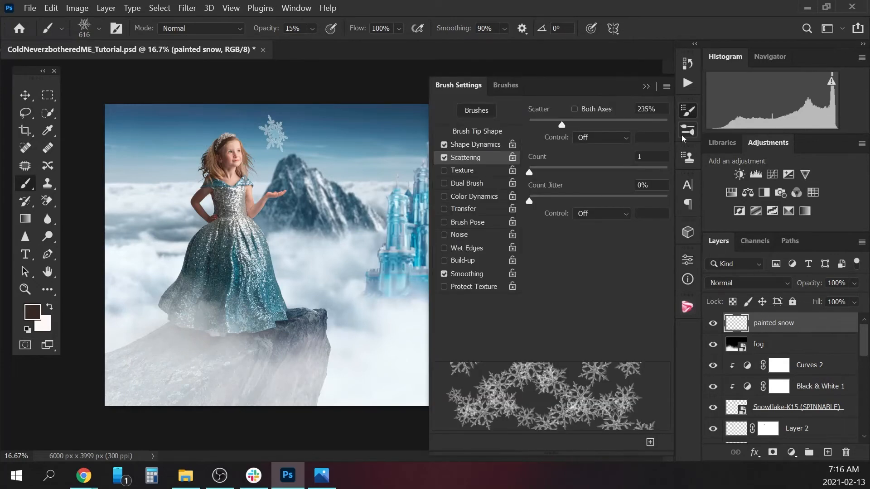
left_click(687, 130)
right_click(687, 131)
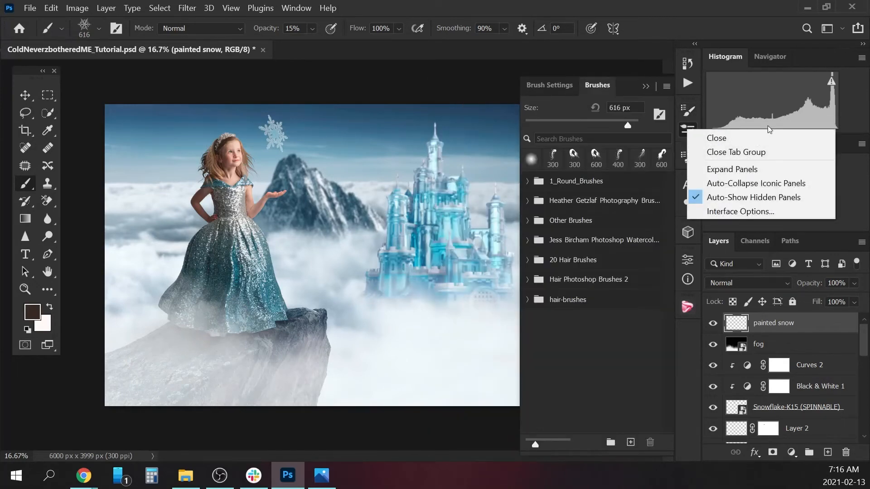
left_click(716, 138)
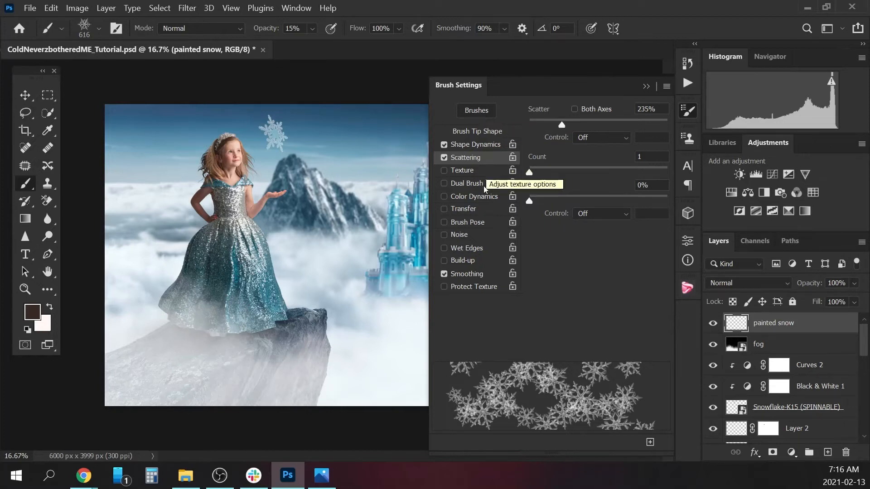
Enable Transfer for the snowflake brush, set its opacity jitter to 66%, and collapse the brush settings.
left_click(469, 209)
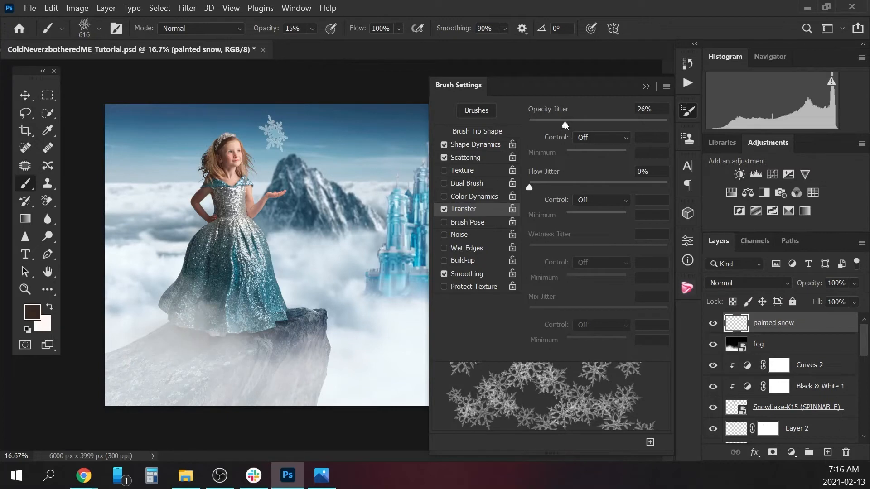
left_click_drag(564, 121, 599, 127)
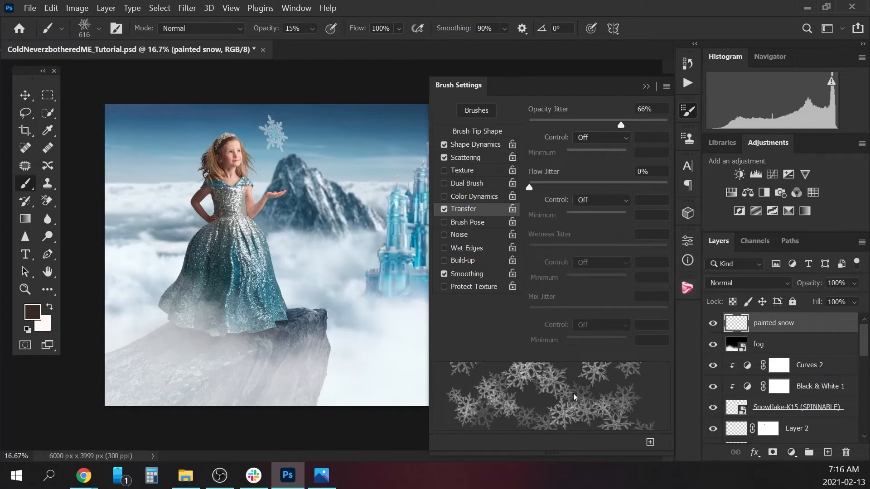
left_click(646, 86)
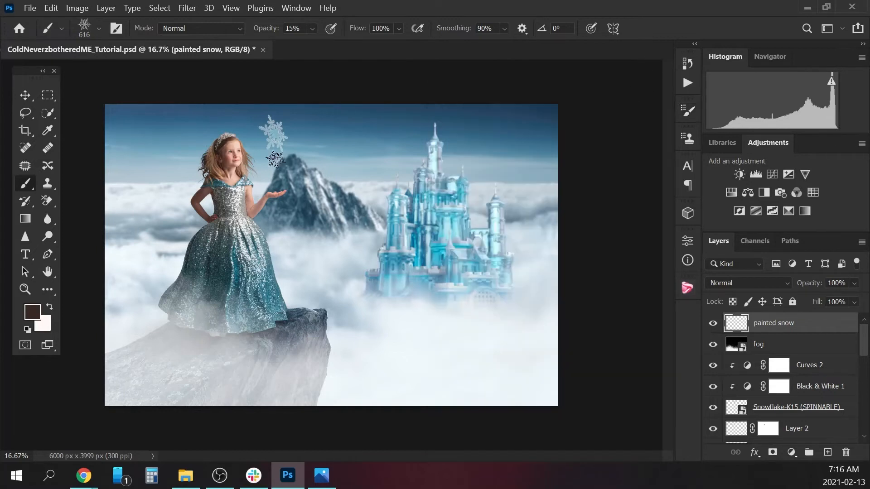
Shrink the snowflake brush to 250 px and sample a light cyan from the castle's tallest tower as the foreground color.
key("bracketleft")
key("bracketleft")
key("bracketleft")
key("bracketleft")
key("bracketleft")
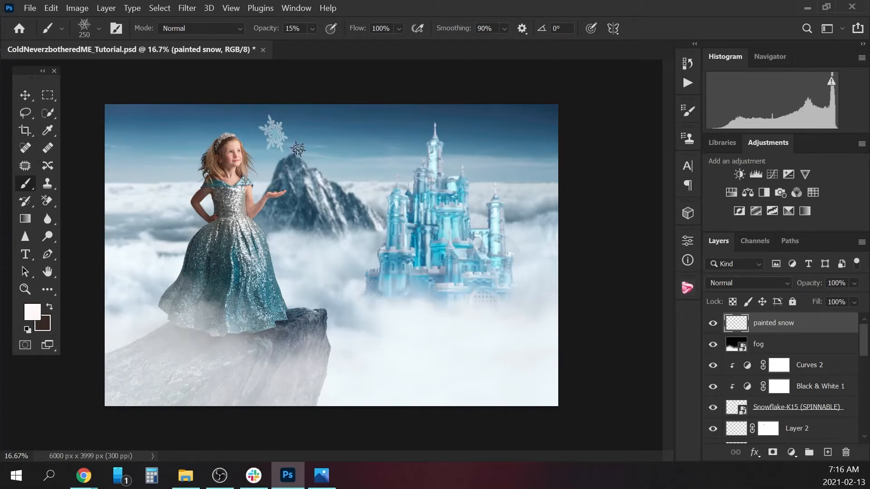
key("alt")
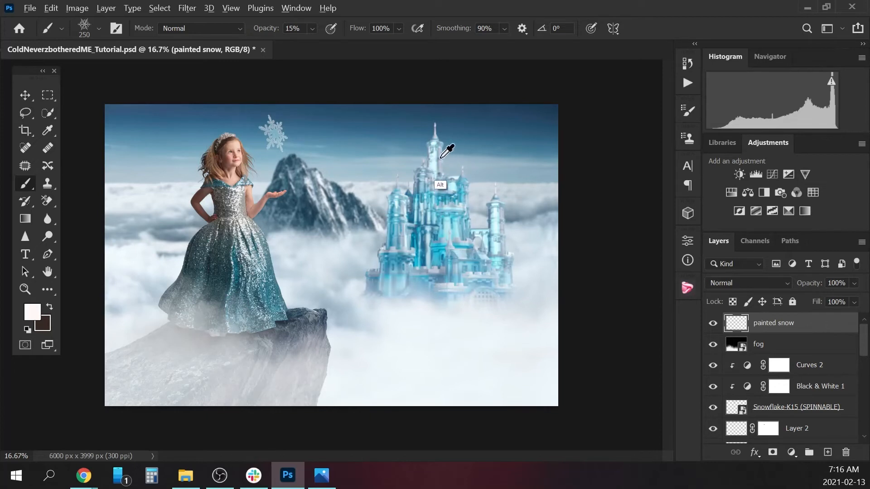
left_click(439, 157, "alt")
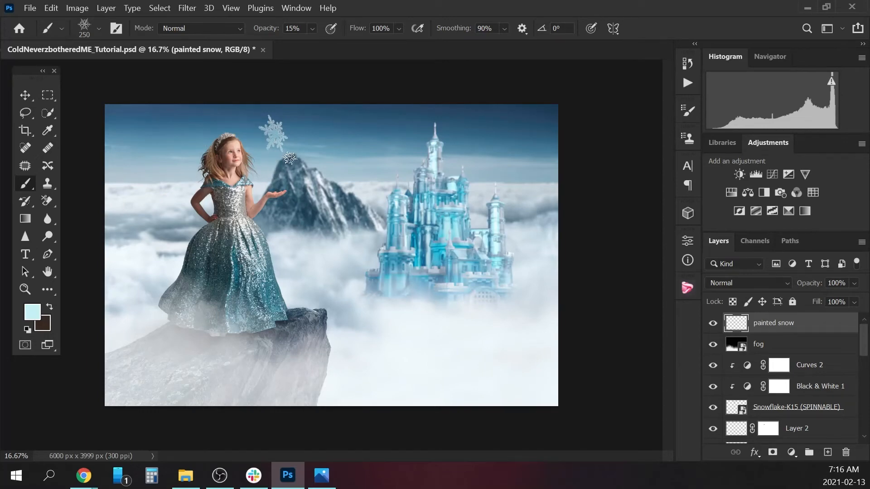
Switch to the Snowflake 3 brush preset at its 1064 px size.
key("ctrl+plus")
key("ctrl+plus")
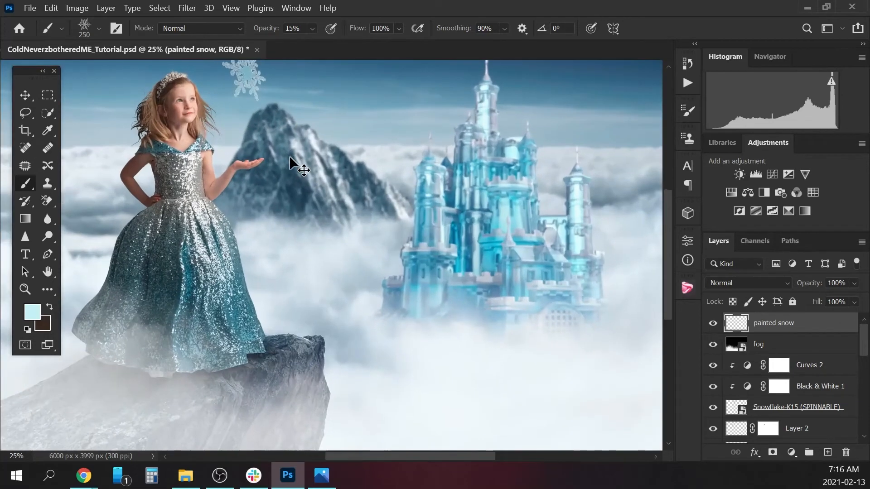
left_click_drag(668, 243, 667, 197)
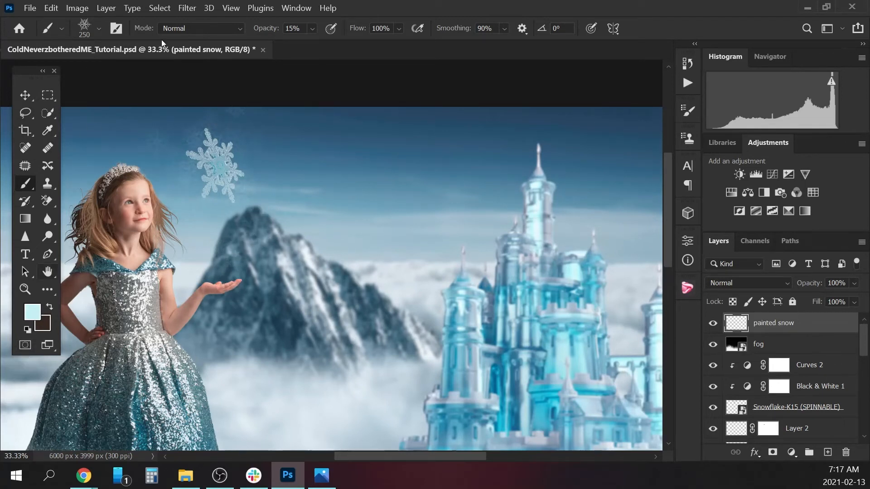
left_click(99, 28)
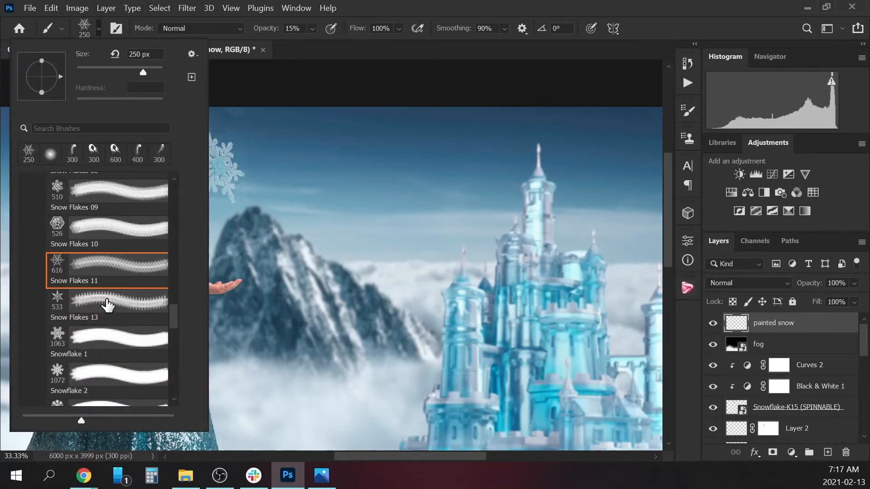
scroll(171, 314, "down", 4)
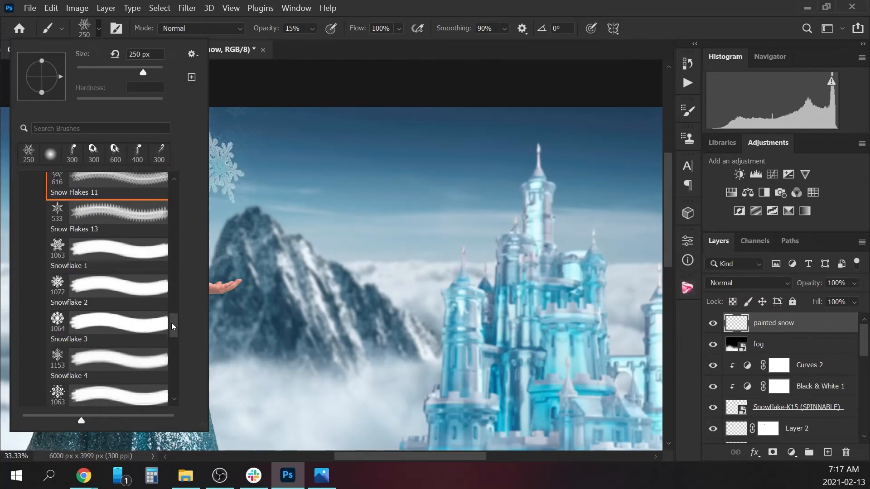
left_click(93, 309)
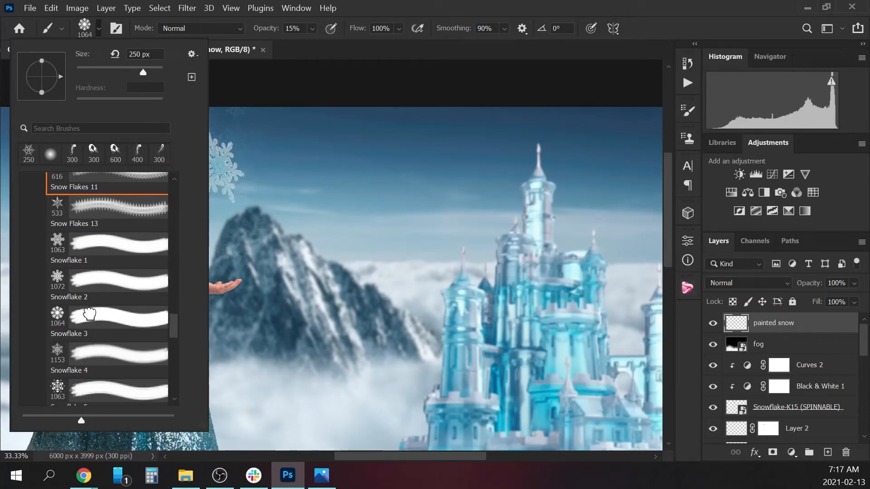
left_click(100, 28)
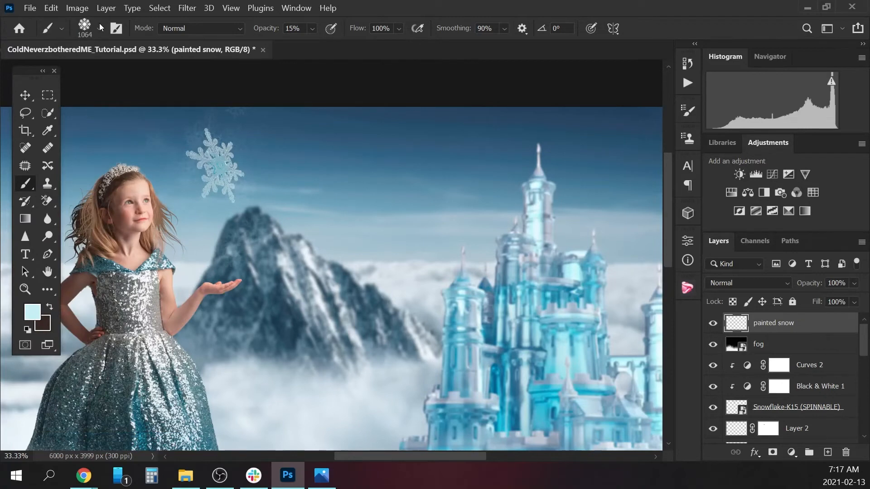
Enable Shape Dynamics for the Snowflake 3 brush with 52% size jitter and 25% angle jitter.
left_click(689, 112)
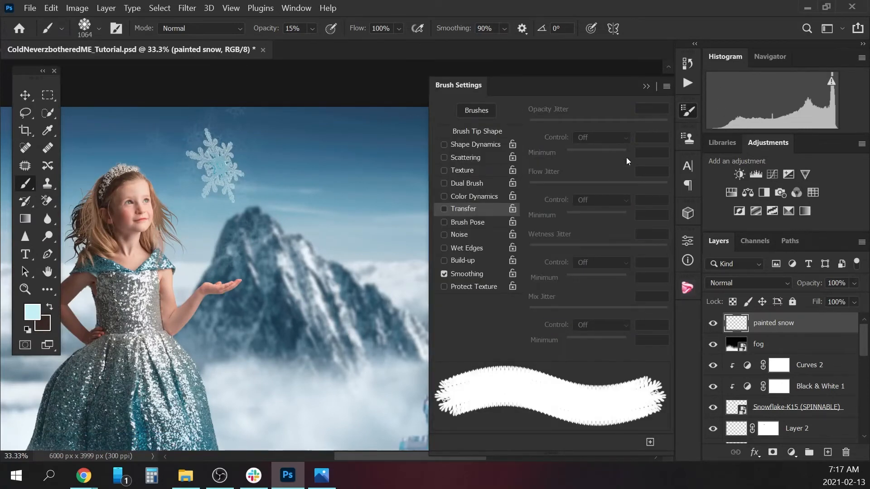
left_click(466, 145)
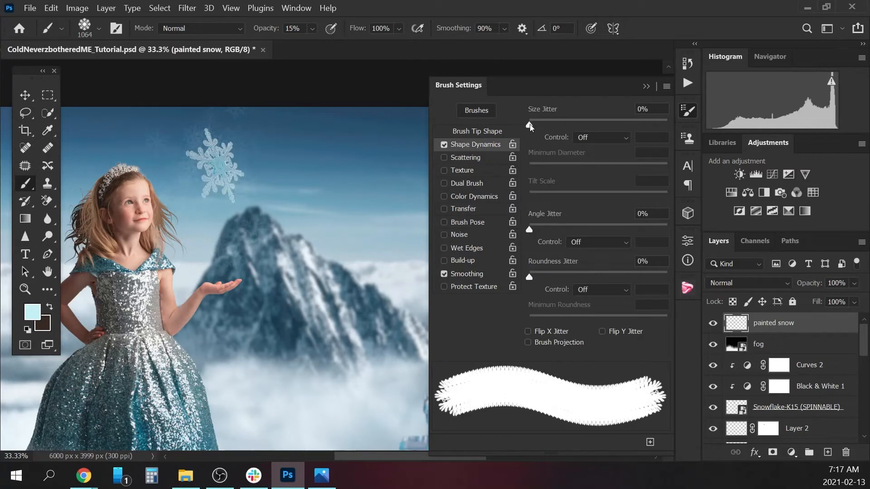
left_click_drag(529, 124, 601, 124)
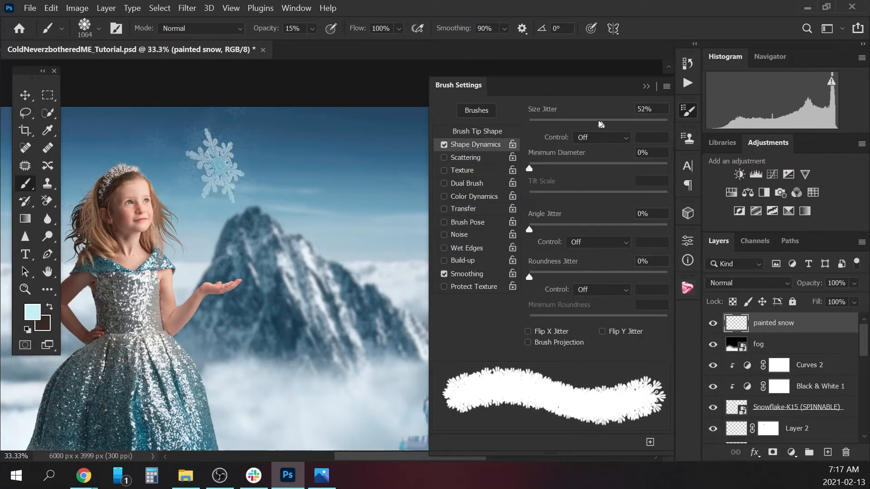
left_click_drag(529, 229, 562, 223)
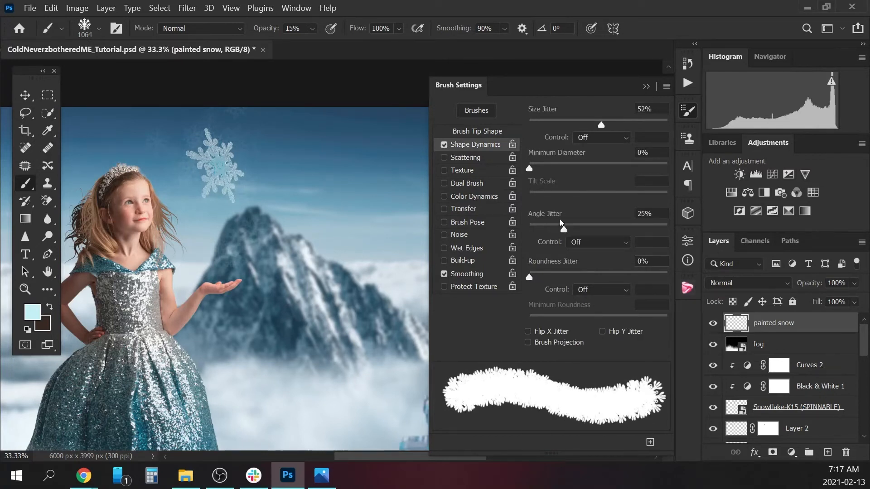
Enable Scattering at 461% and Transfer with 28% opacity jitter for the Snowflake 3 brush.
left_click(461, 157)
left_click_drag(529, 125, 592, 124)
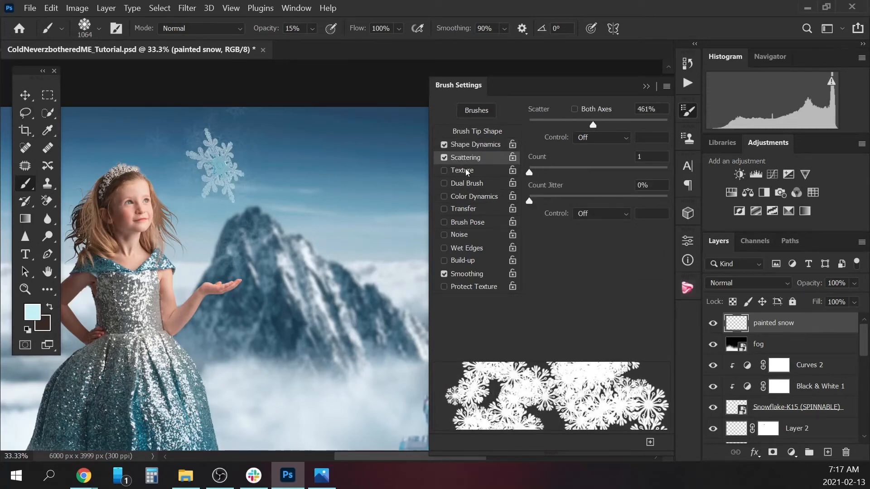
left_click(470, 209)
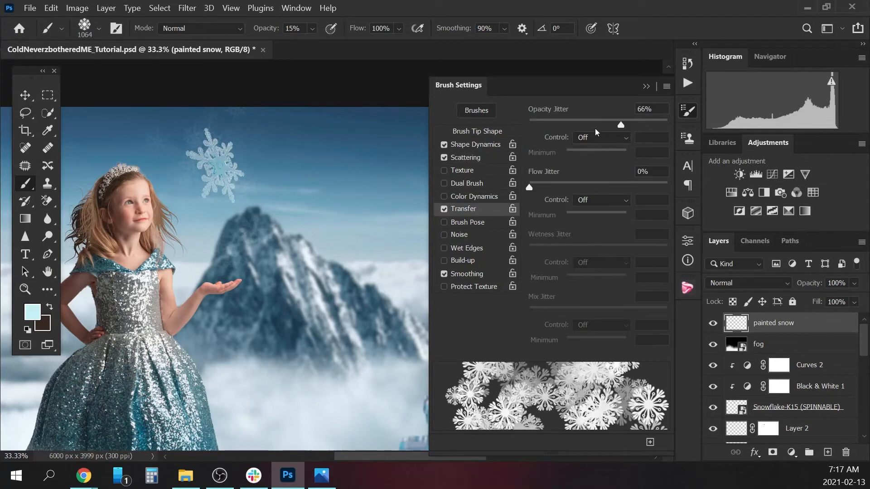
left_click(622, 123)
left_click_drag(620, 125, 567, 135)
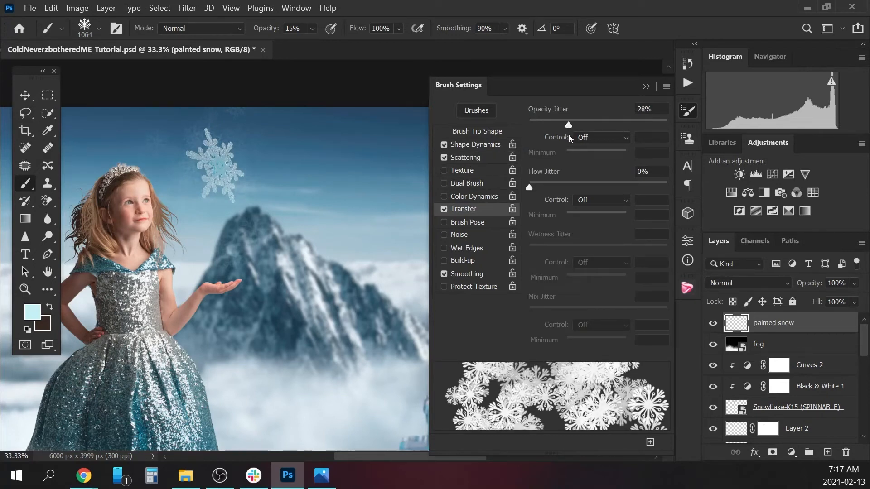
left_click(646, 86)
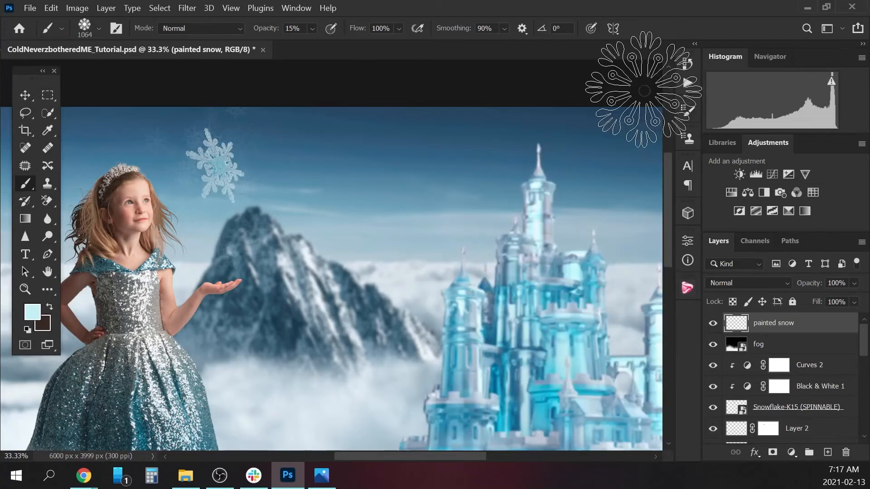
Reduce the Snowflake 3 brush size to 90 px.
key("bracketleft")
key("bracketleft")
key("bracketleft")
key("bracketleft")
key("bracketleft")
key("bracketleft")
key("bracketleft")
key("bracketleft")
key("bracketleft")
key("bracketleft")
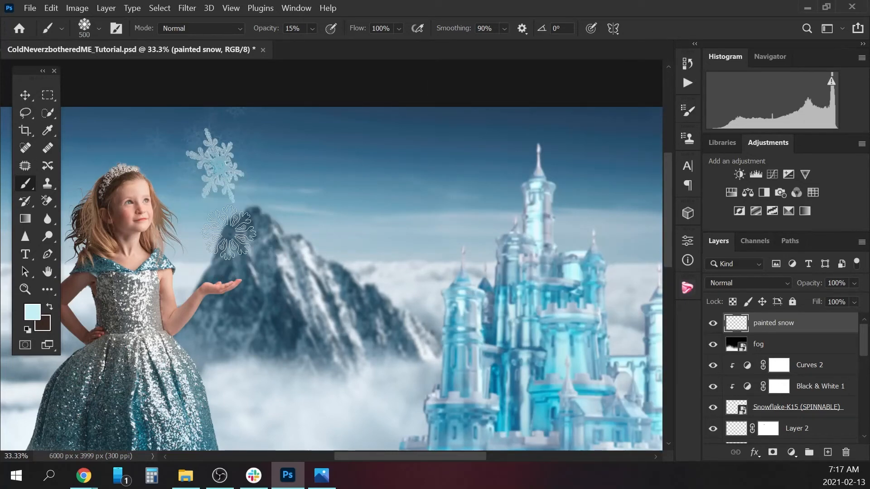
key("bracketleft")
key("bracketleft")
key("bracketleft")
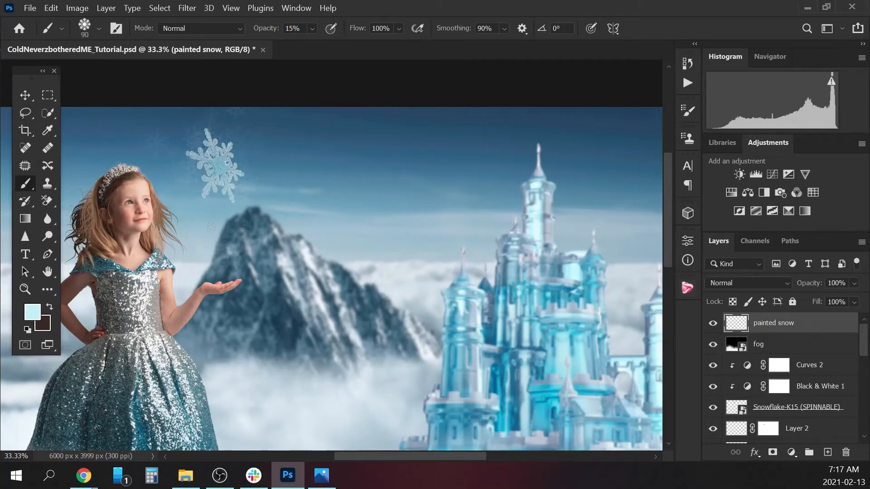
Try painting larger snowflakes around the floating snowflake with the brush enlarged to 300 px, and undo the strokes.
key("bracketright")
key("bracketright")
key("bracketright")
key("bracketright")
key("bracketright")
left_click(213, 153)
key("bracketright")
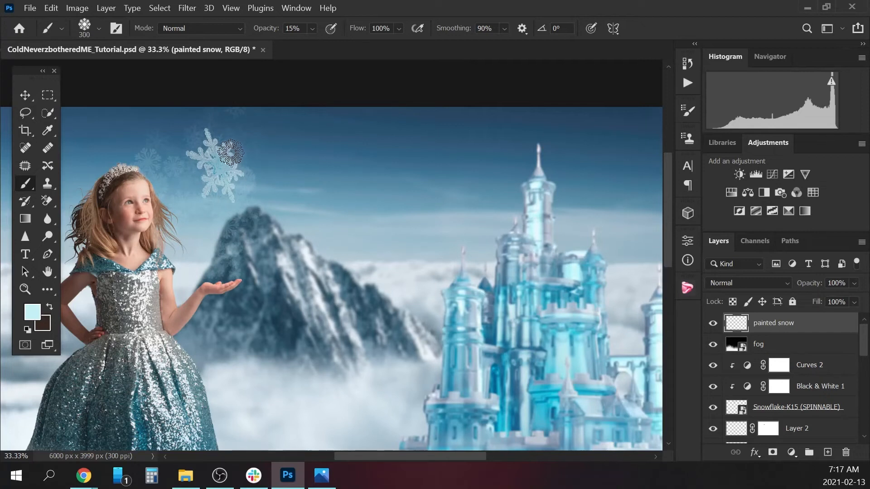
mouse_move(231, 156)
left_mouse_down()
mouse_move(230, 130)
mouse_move(245, 119)
mouse_move(274, 120)
left_mouse_up()
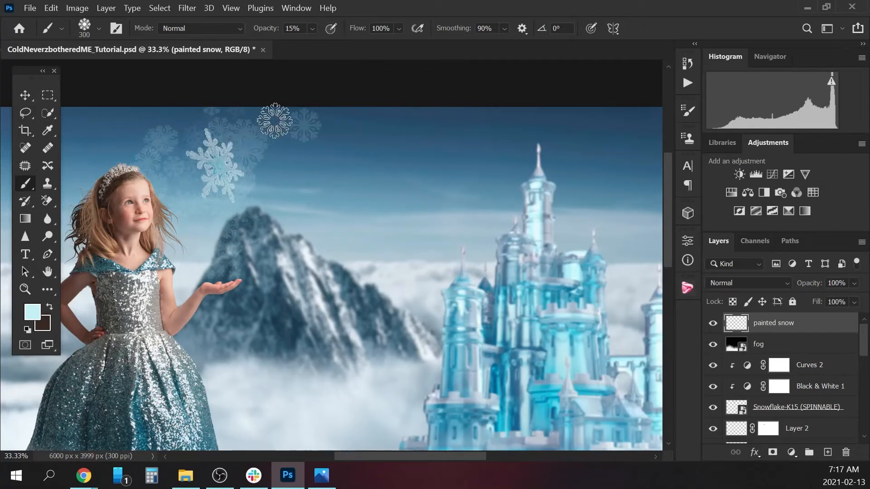
key("ctrl+z")
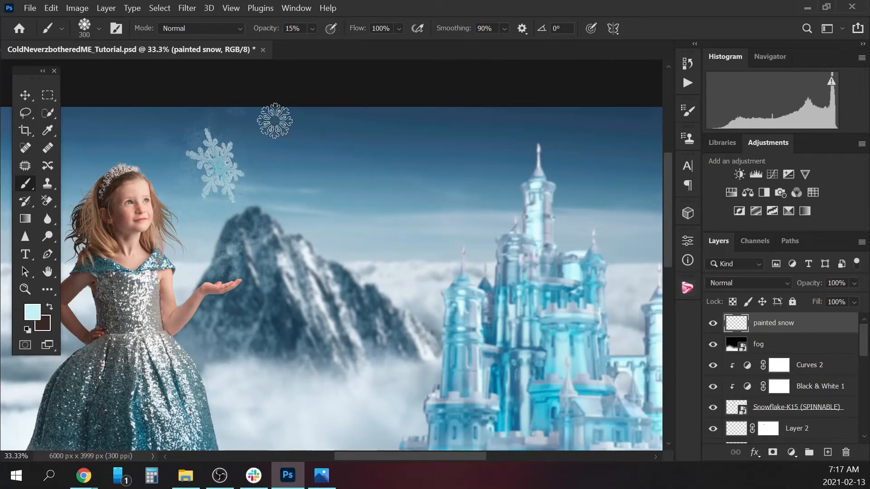
Set the brush to 100 px and paint small scattered snowflakes around the floating snowflake on the painted snow layer.
key("bracketleft")
key("bracketleft")
key("bracketleft")
key("bracketleft")
key("bracketleft")
key("bracketleft")
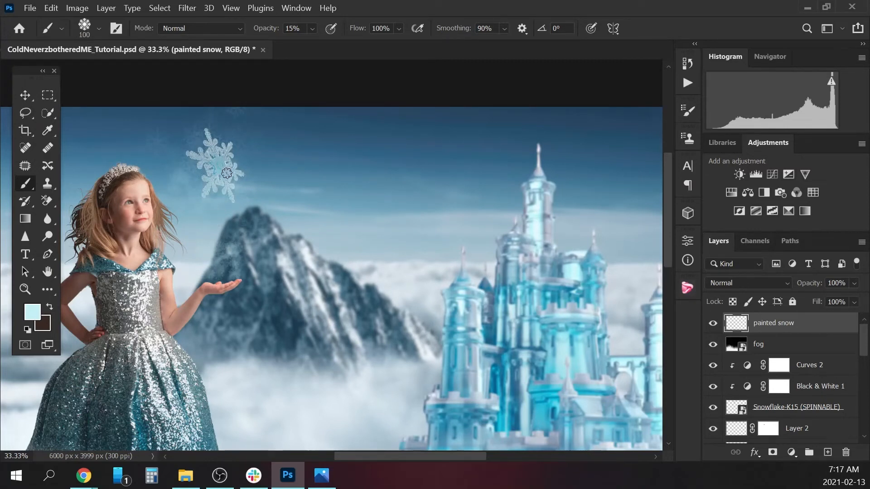
mouse_move(227, 173)
left_mouse_down()
mouse_move(231, 156)
mouse_move(221, 126)
left_mouse_up()
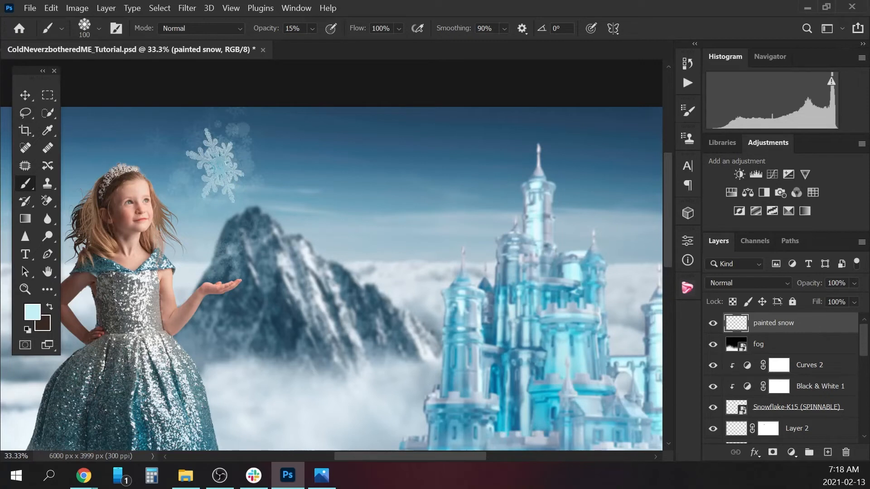
Switch to the spiky star-shaped snowflake brush preset at 1222 px.
key("alt+Tab")
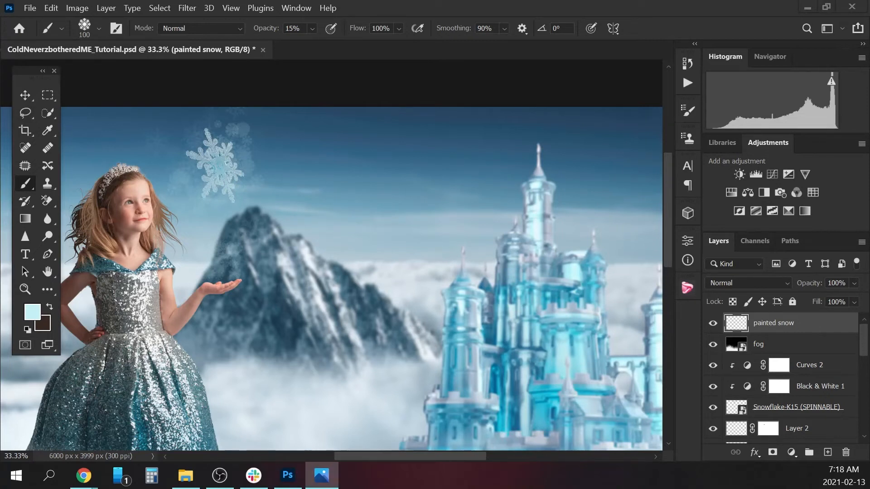
left_click(98, 28)
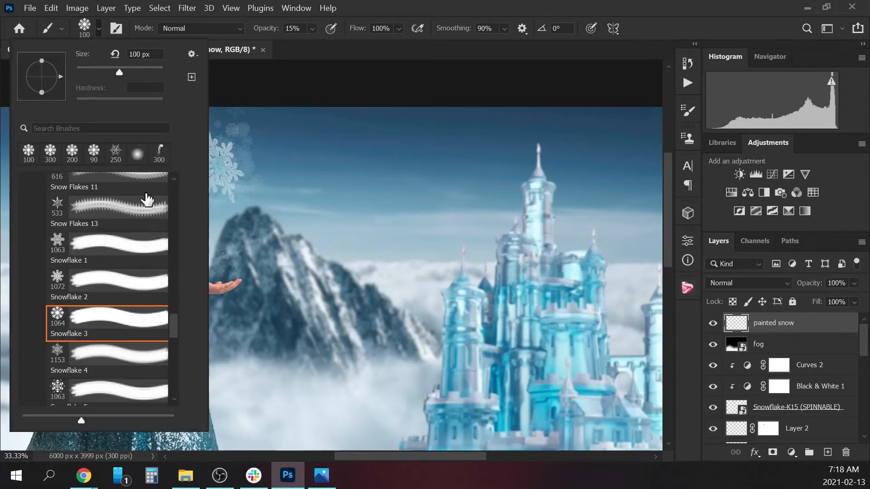
left_click_drag(175, 322, 175, 348)
left_click(62, 395)
left_click(100, 29)
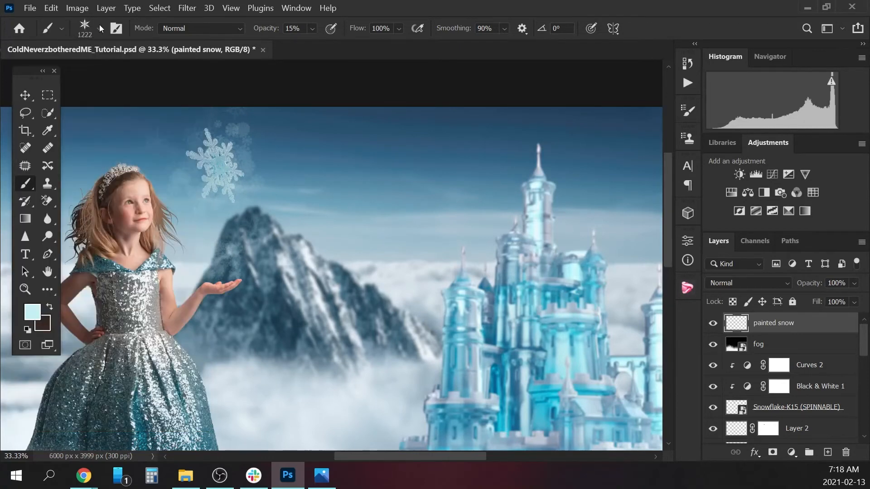
Give the star-shaped snowflake brush 34% size jitter and 28% angle jitter in Shape Dynamics, plus 162% scatter.
left_click(687, 111)
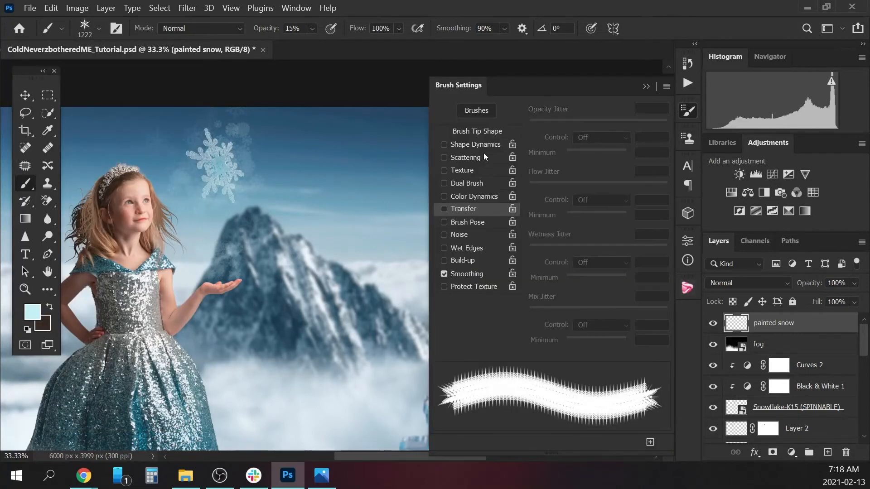
left_click(474, 145)
left_click_drag(529, 125, 575, 122)
left_click_drag(529, 229, 567, 221)
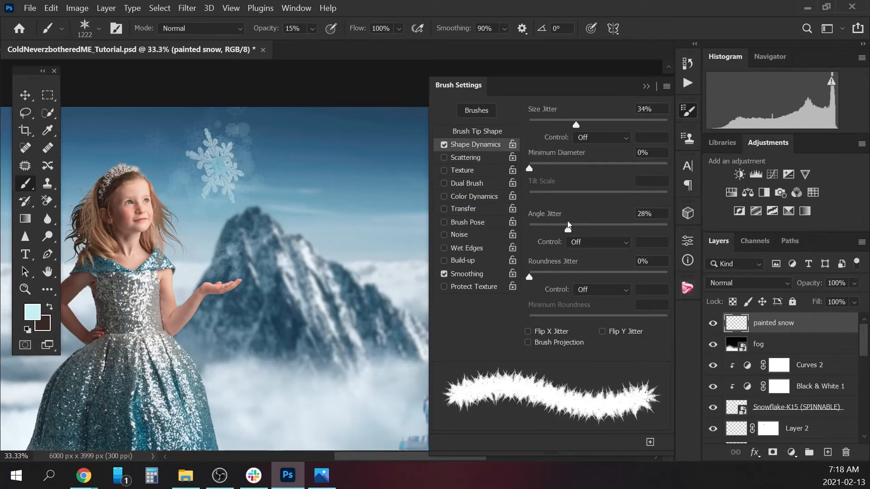
left_click(466, 158)
left_click_drag(548, 124, 553, 122)
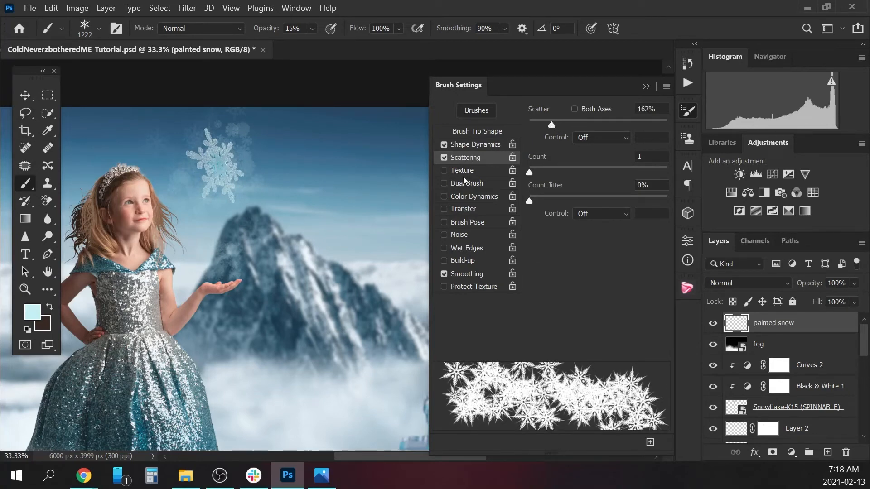
Enable Color Dynamics and Transfer for the star-shaped snowflake brush, with opacity jitter at 18%.
left_click(466, 196)
left_click(466, 208)
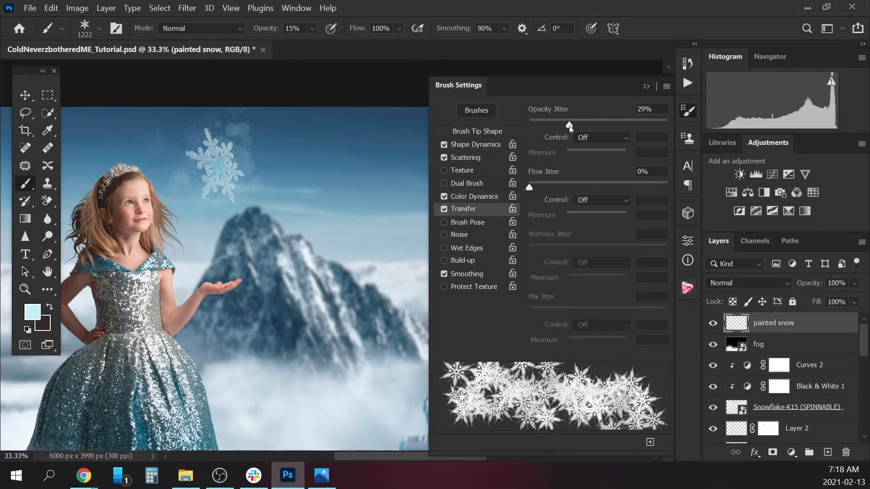
left_click_drag(569, 126, 556, 129)
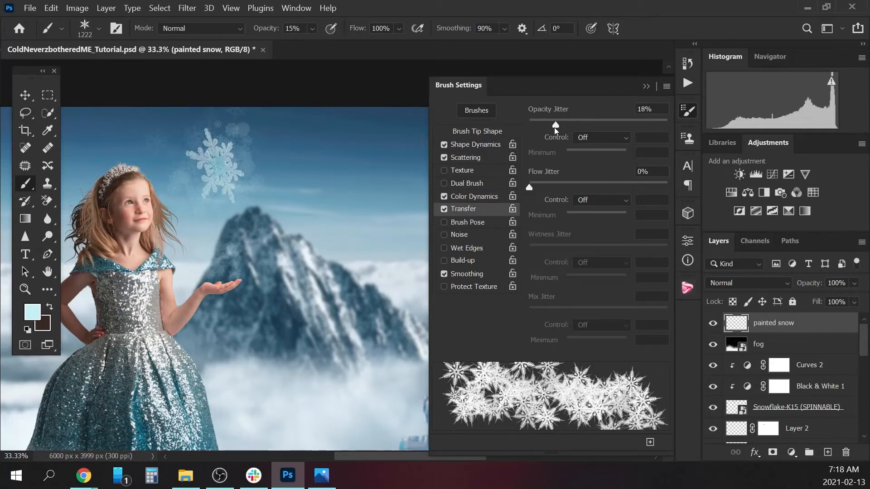
Reduce the star-shaped snowflake brush to 200 px and check its brush settings.
left_click(646, 86)
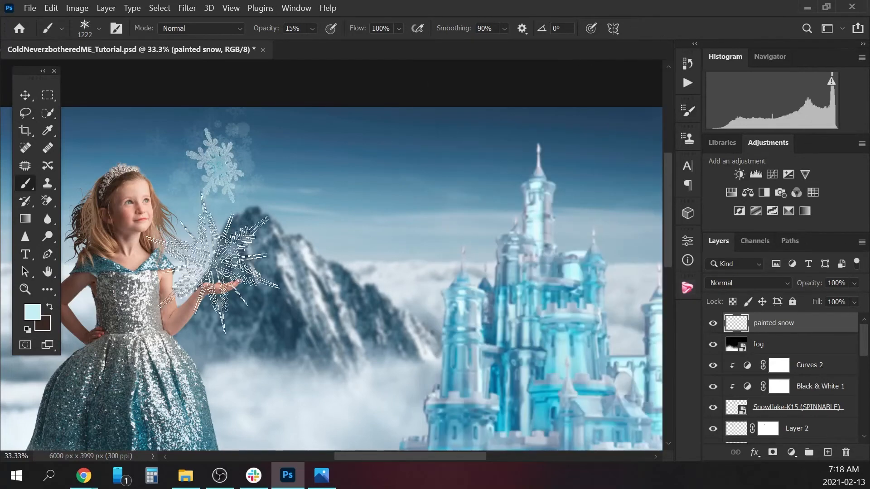
key("bracketleft")
key("bracketleft")
key("bracketleft")
key("bracketleft")
key("bracketleft")
key("bracketleft")
key("bracketleft")
key("bracketleft")
key("bracketleft")
key("bracketleft")
key("bracketleft")
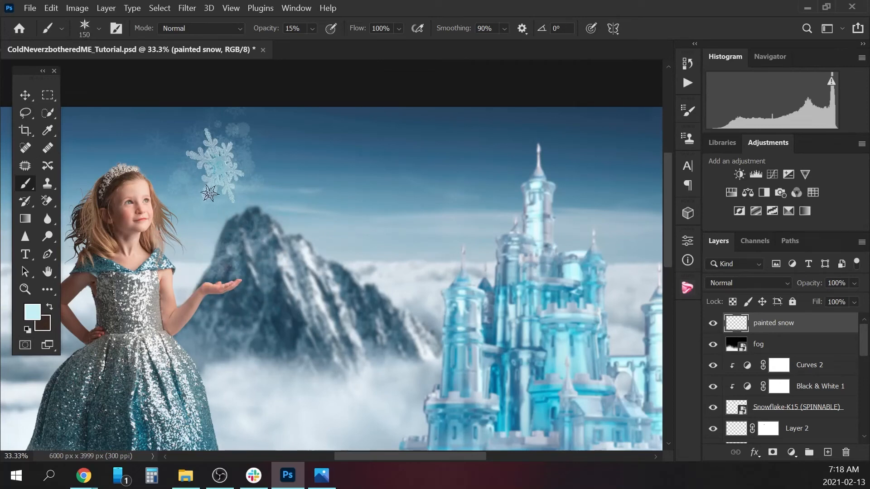
key("bracketright")
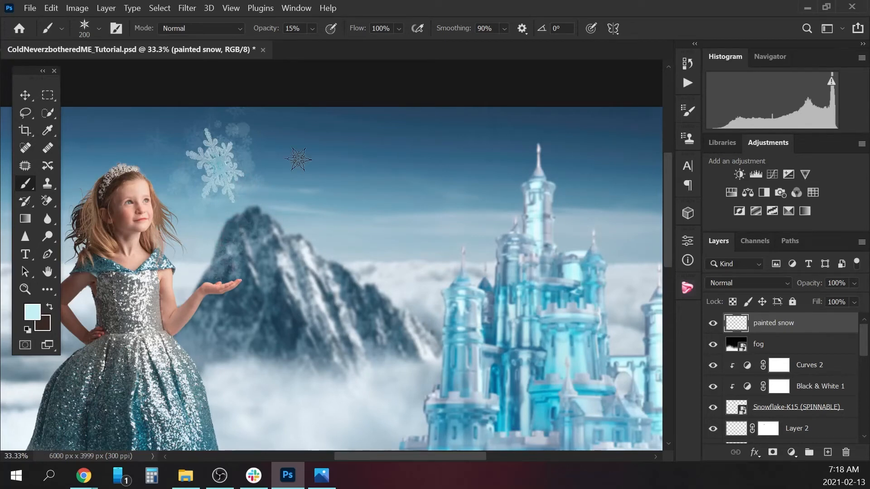
left_click(687, 111)
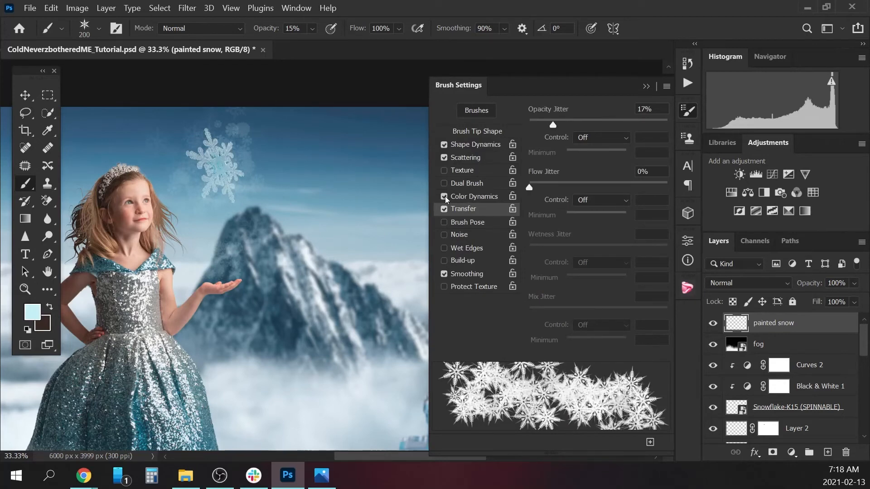
left_click(644, 86)
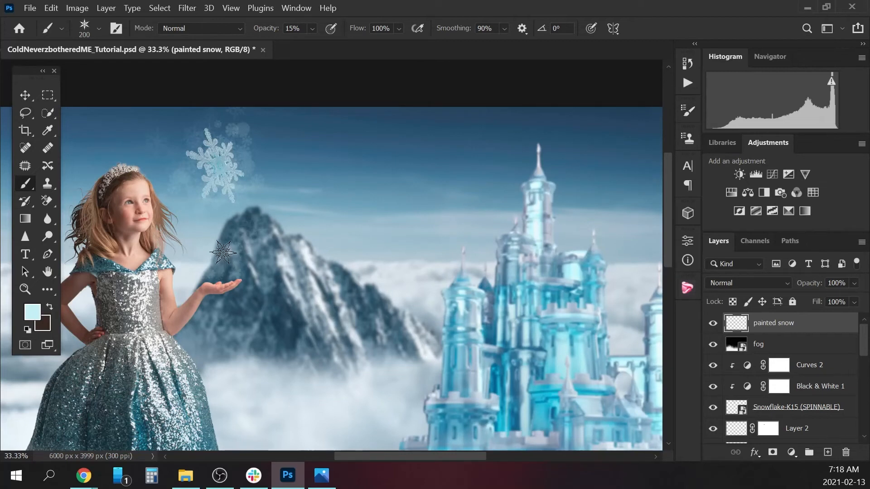
Set the star-shaped snowflake brush to 250 px and paint scattered snowflakes over and around the floating snowflake on the painted snow layer.
key("bracketleft")
key("bracketleft")
key("bracketleft")
key("bracketleft")
key("bracketright")
key("bracketright")
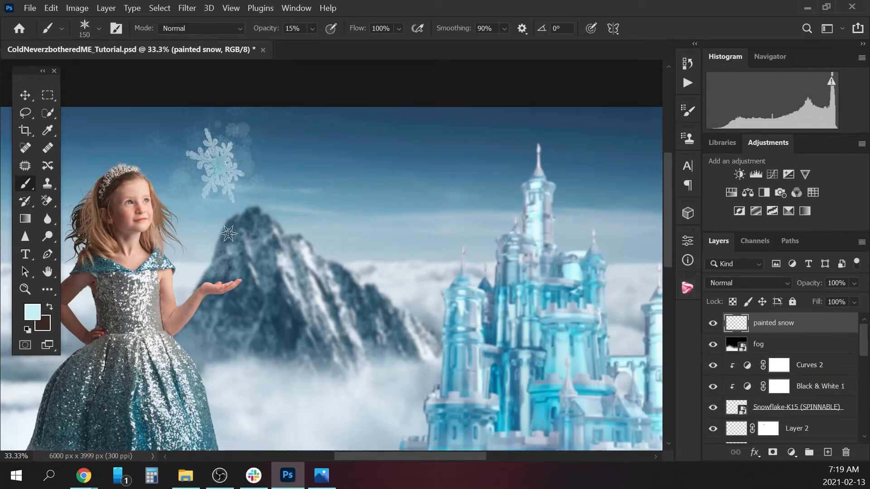
key("bracketright")
key("bracketright")
key("bracketright")
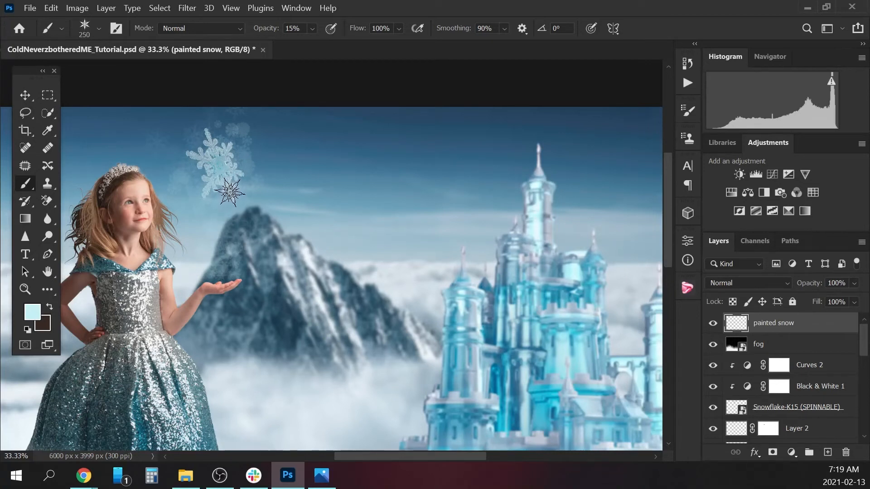
mouse_move(236, 176)
left_mouse_down()
mouse_move(234, 135)
mouse_move(209, 120)
left_mouse_up()
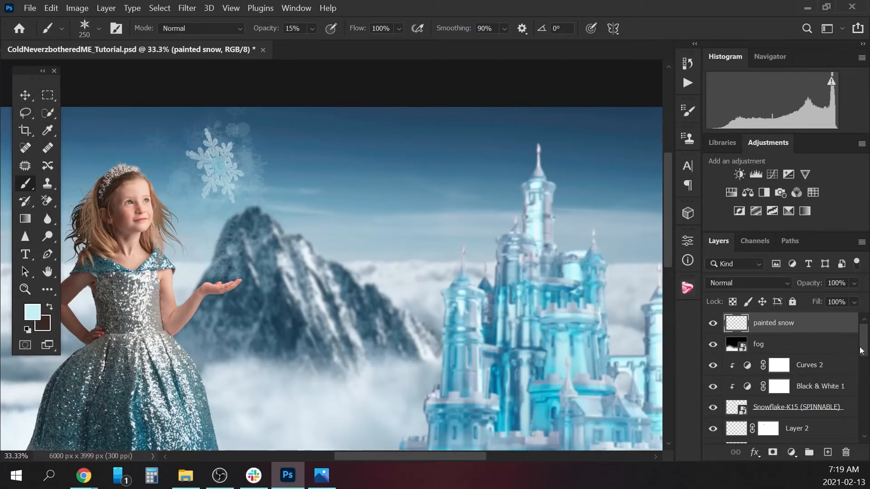
Group Layer 2 with the painted hair layer and name the group hair2.
left_click(818, 432)
scroll(861, 353, "down", 2)
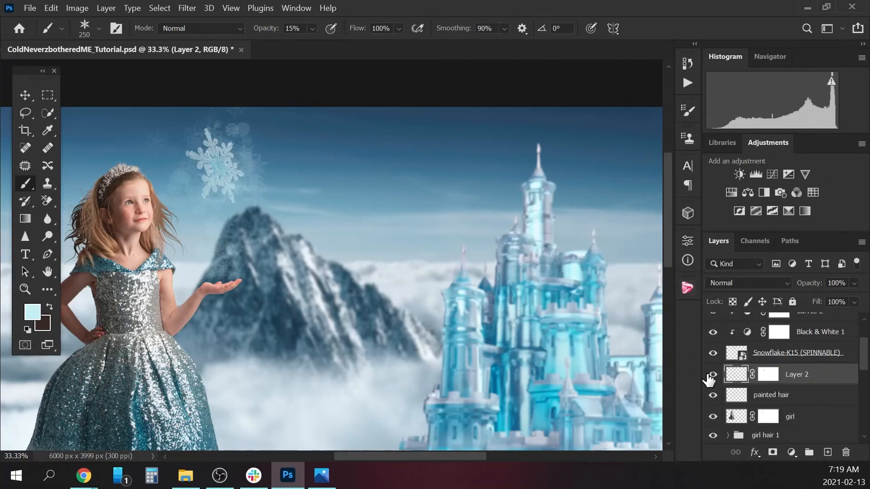
left_click(713, 377)
double_click(795, 382)
left_click(837, 379)
left_click(818, 395, "shift")
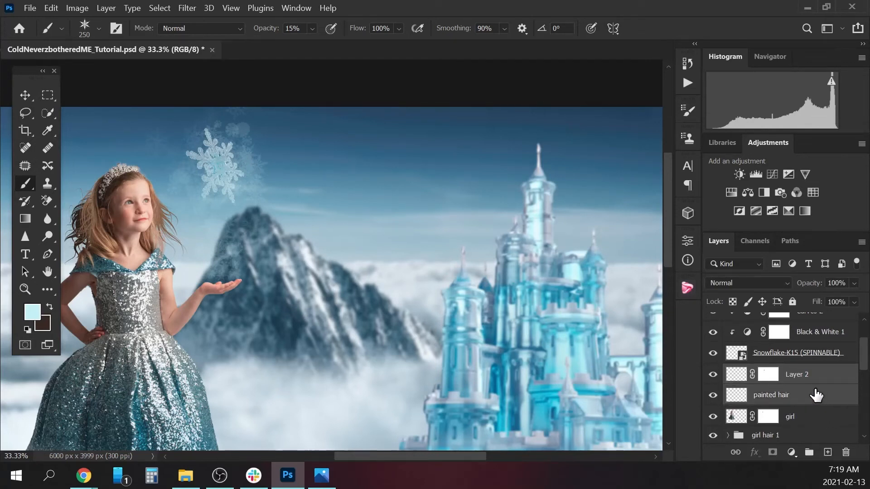
key("ctrl+g")
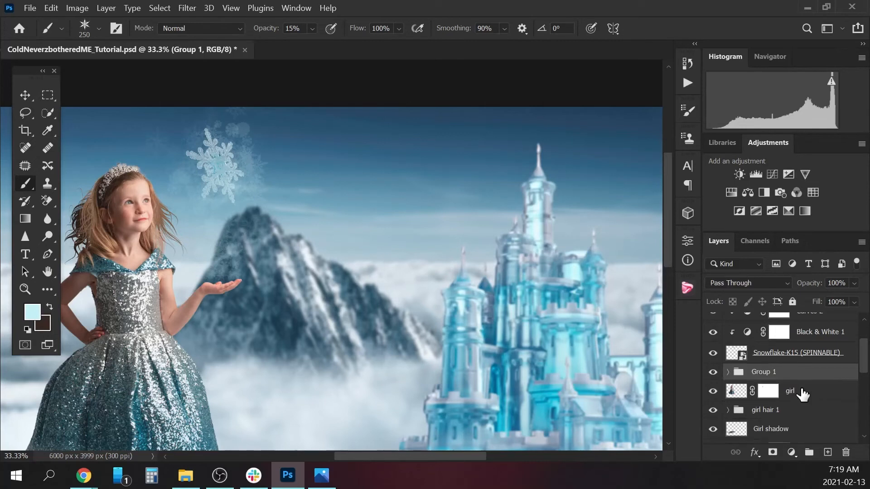
double_click(770, 373)
type("hair2")
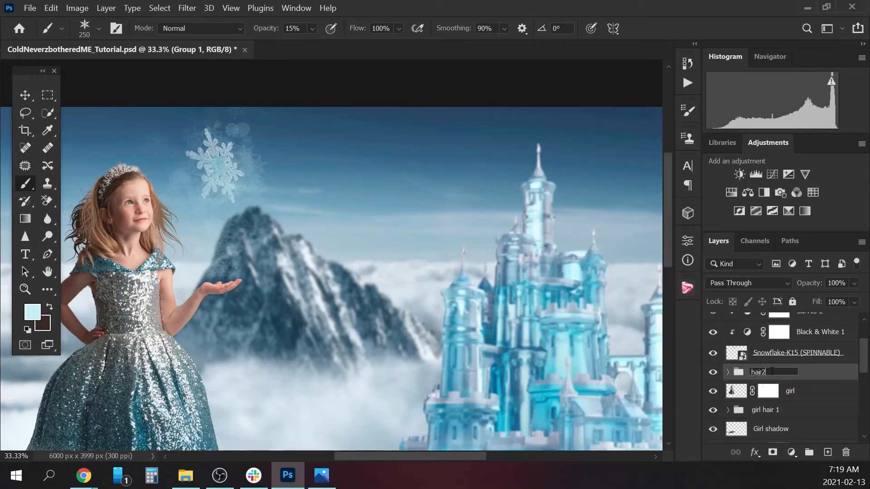
key("Return")
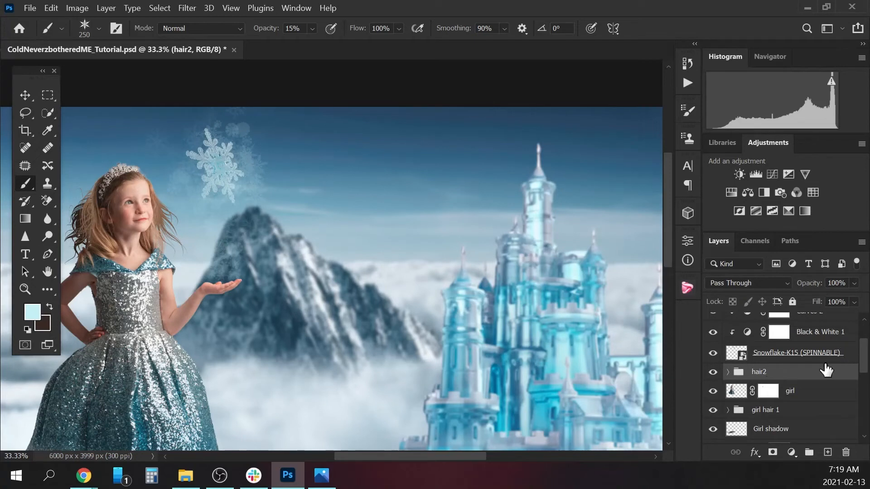
Add a Gradient Fill layer directly above the hair2 group and set its style to Radial.
left_click(826, 452)
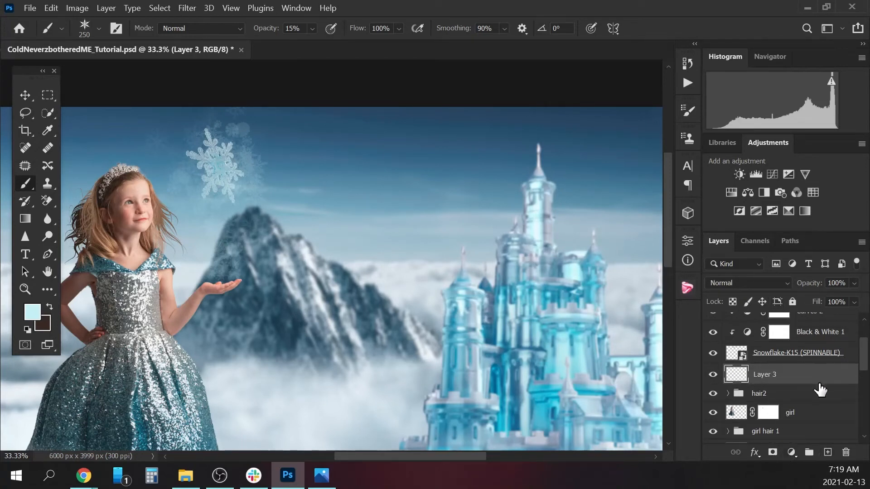
left_click_drag(820, 375, 842, 452)
left_click(790, 452)
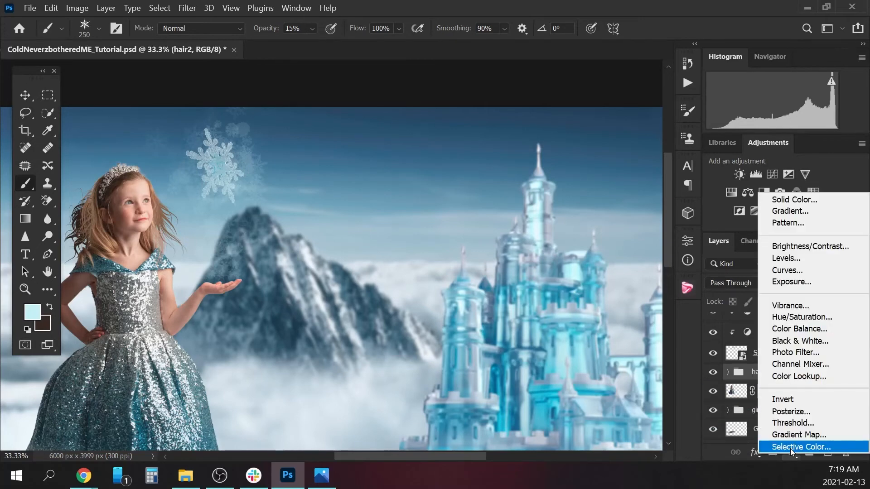
left_click(801, 216)
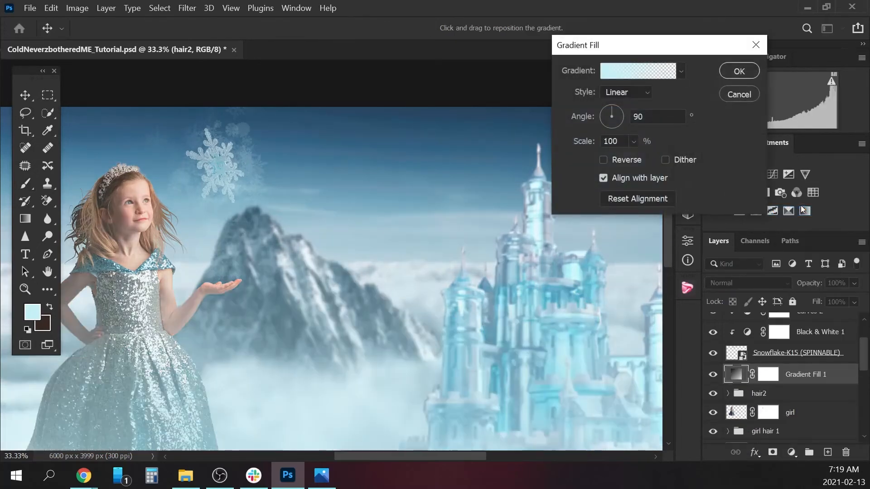
left_click(643, 92)
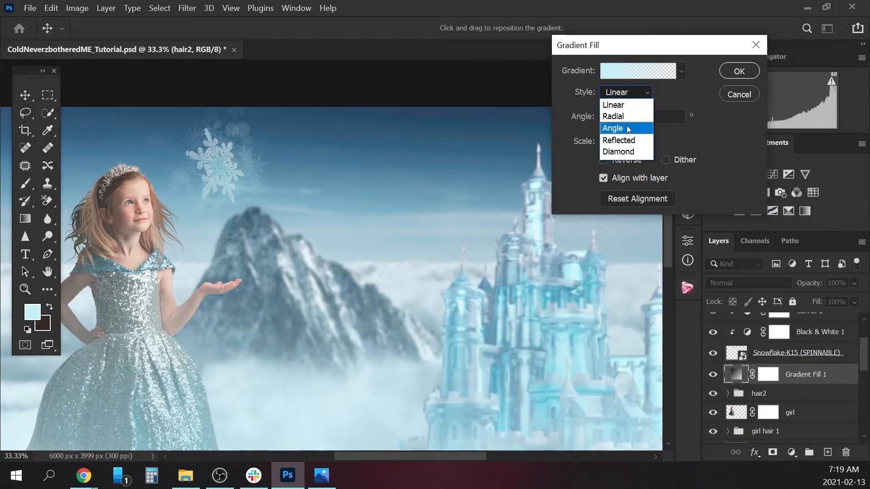
left_click(631, 117)
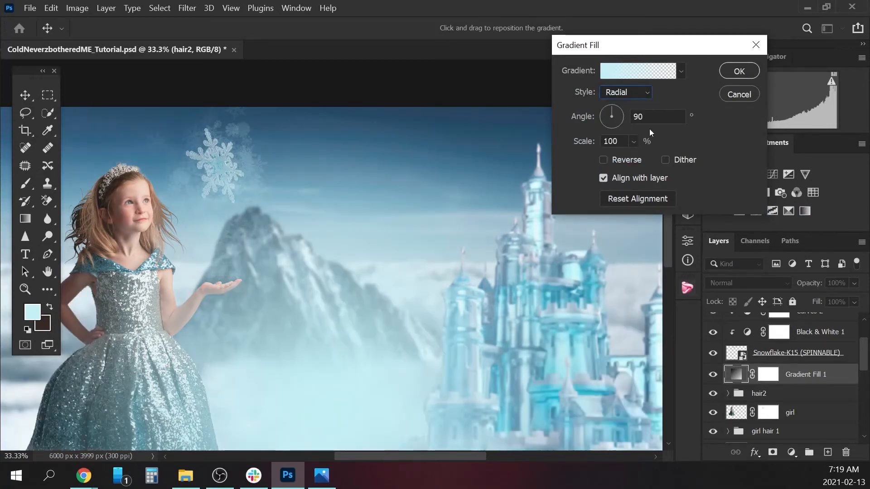
Scale the radial gradient to 23% and move it behind the floating snowflake.
left_click(634, 141)
left_click(633, 157)
left_click(26, 97)
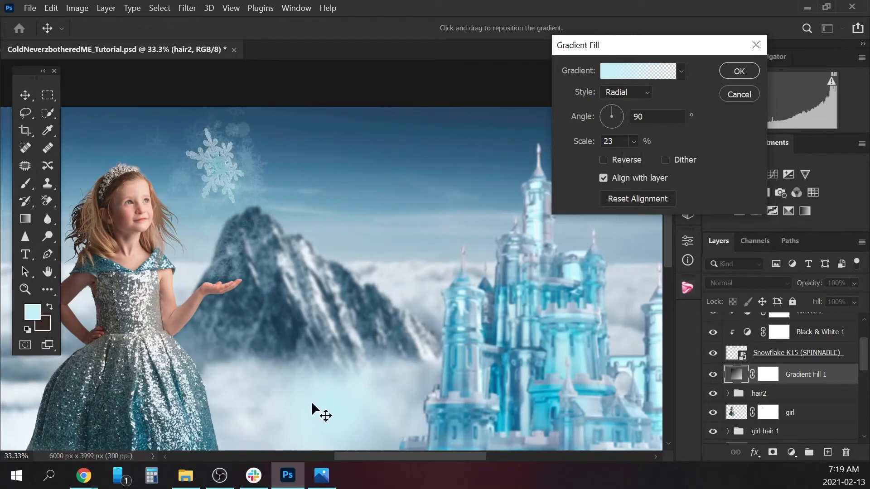
left_click_drag(303, 344, 215, 169)
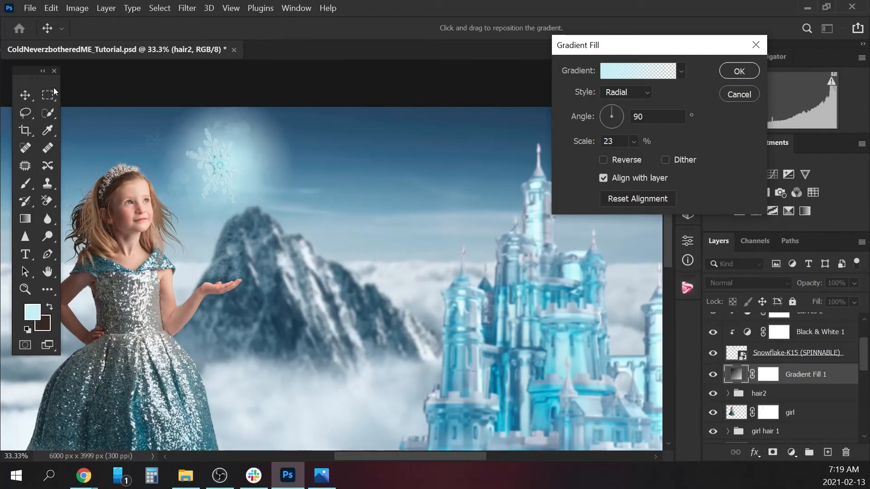
Change the gradient's starting colour stop to ebf6fe and remove the colour stop at its far end.
left_click(620, 71)
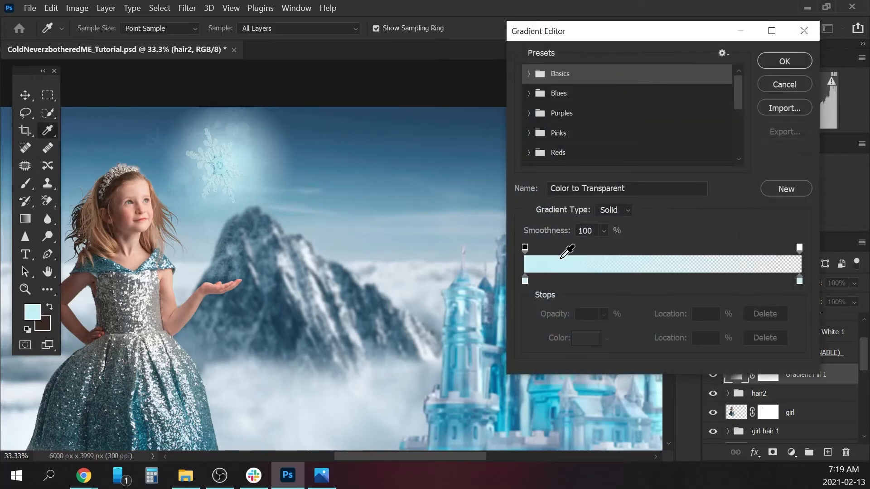
double_click(525, 281)
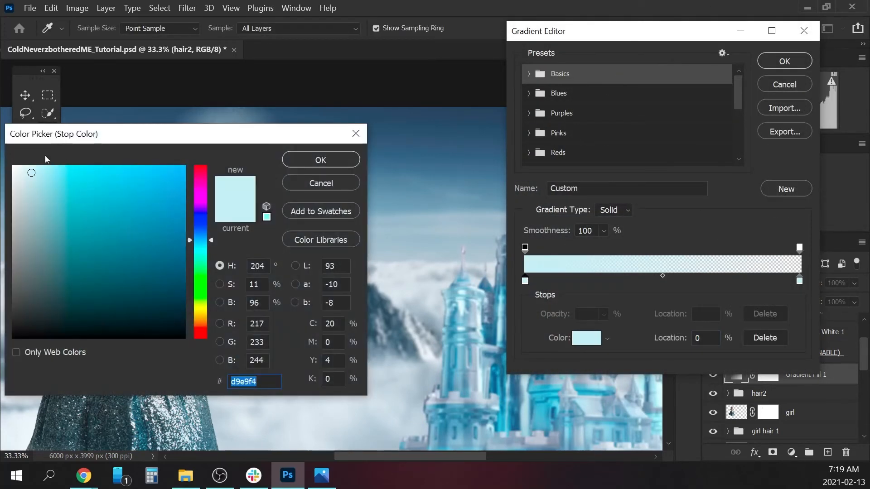
left_click(318, 161)
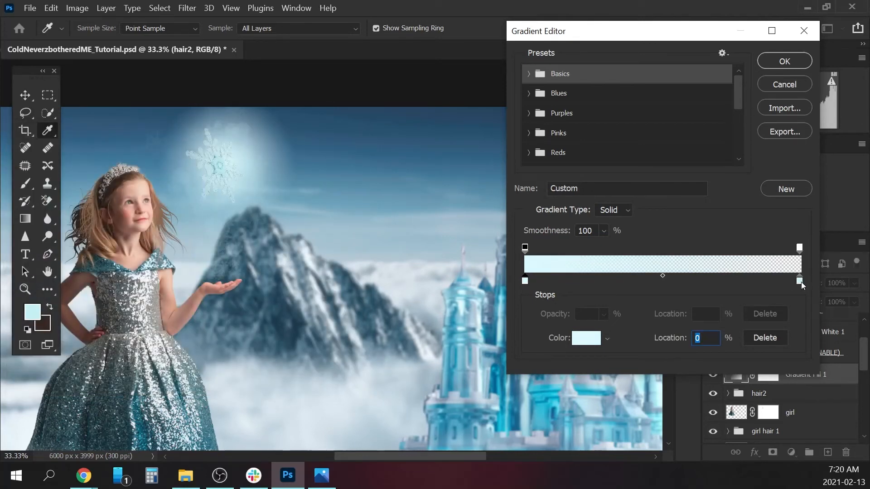
left_click_drag(799, 281, 811, 337)
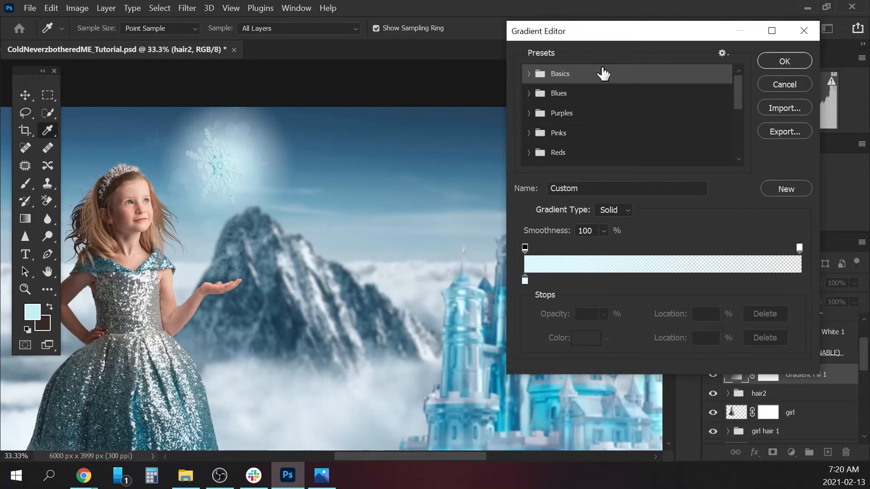
left_click(789, 62)
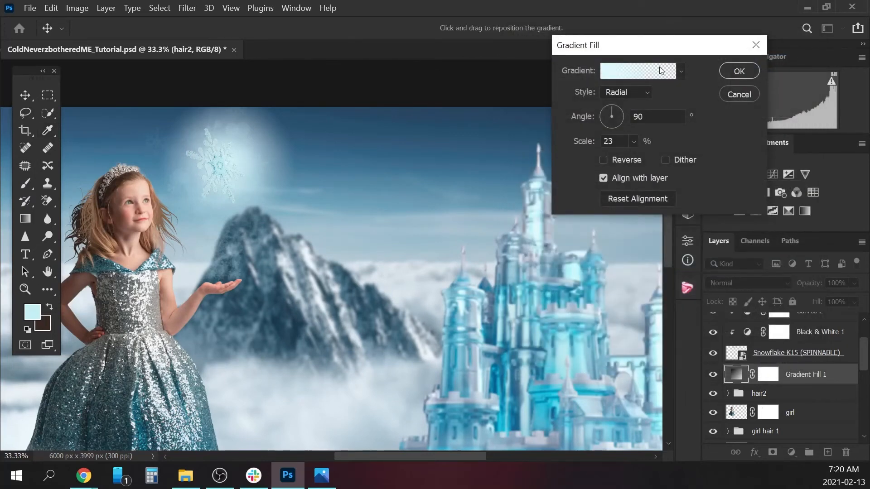
Nudge the radial glow to centre it on the snowflake, apply the fill and lower its layer opacity to 76%.
mouse_move(239, 158)
left_mouse_down()
mouse_move(228, 172)
mouse_move(230, 163)
left_mouse_up()
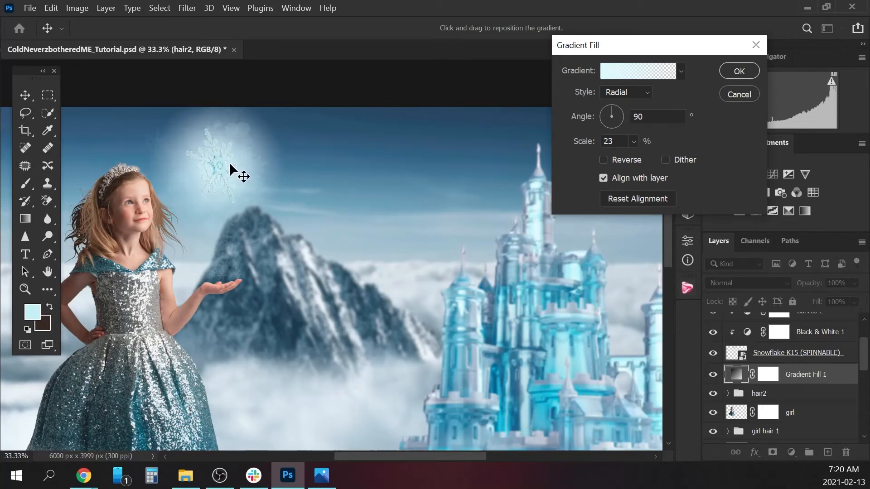
left_click(740, 71)
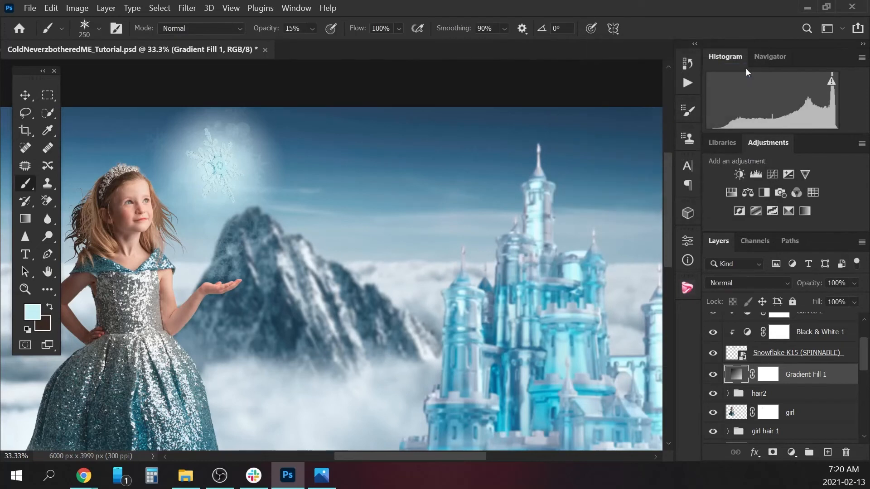
left_click(854, 283)
left_click_drag(853, 298, 846, 297)
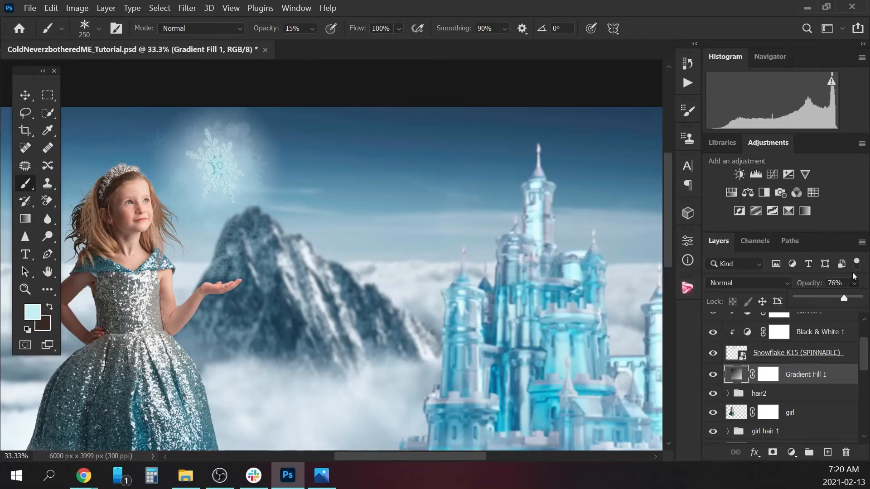
Rename the gradient fill layer to "Snowfalake glow".
key("ctrl+minus")
key("ctrl+minus")
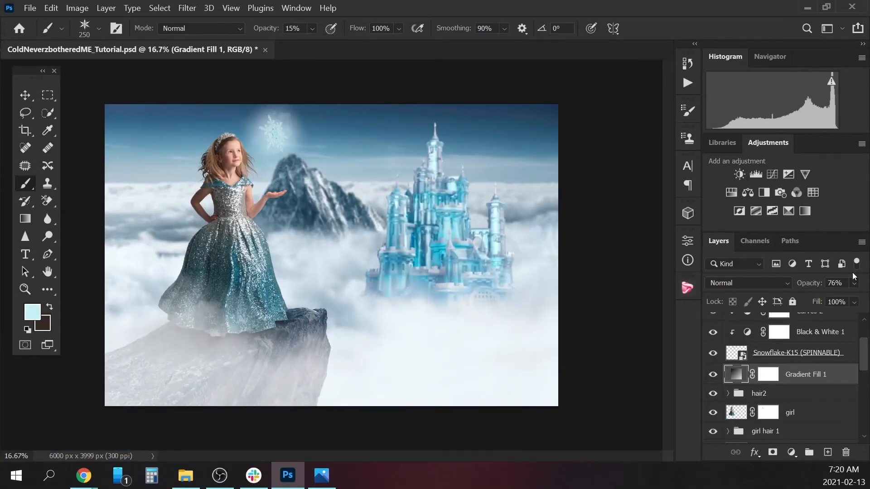
left_click_drag(862, 361, 864, 329)
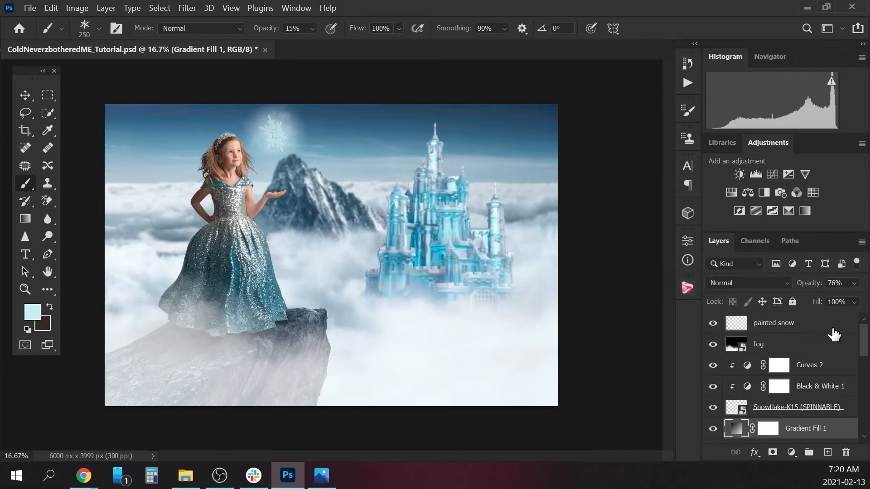
double_click(815, 428)
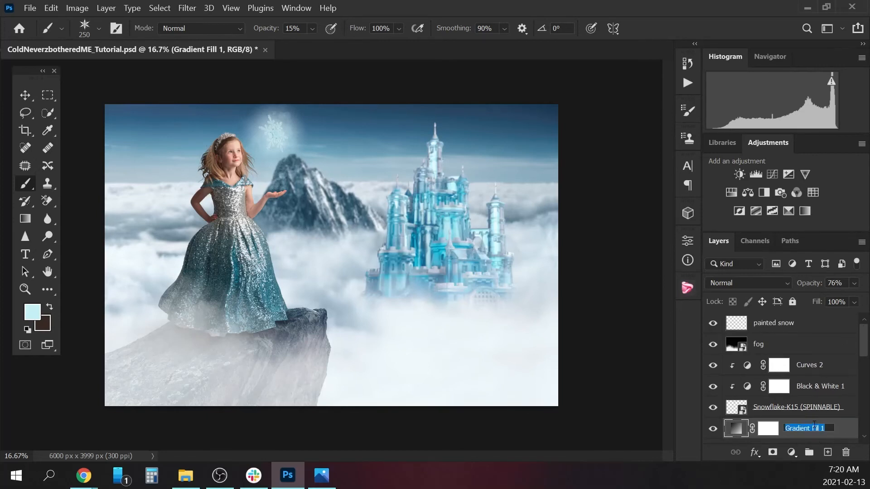
type("Snowfalake glow")
key("Return")
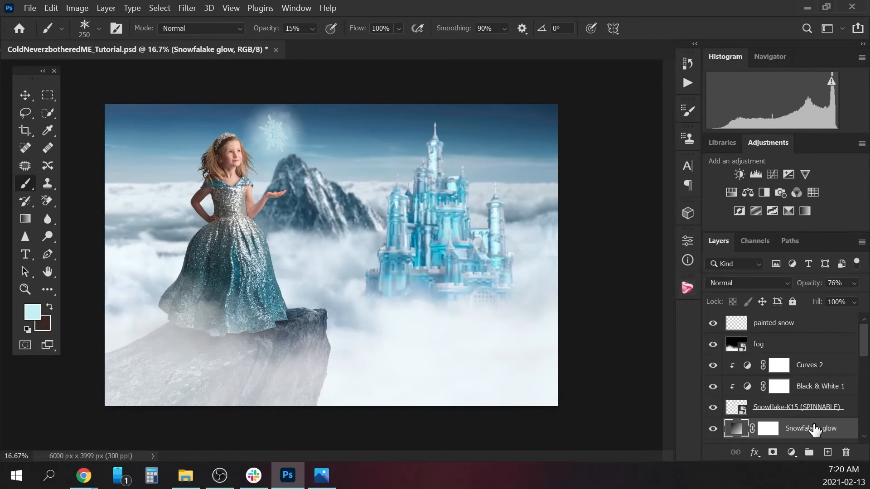
Select the painted snow layer and toggle its visibility off and on to compare the painted snowflakes' effect.
left_click(808, 329)
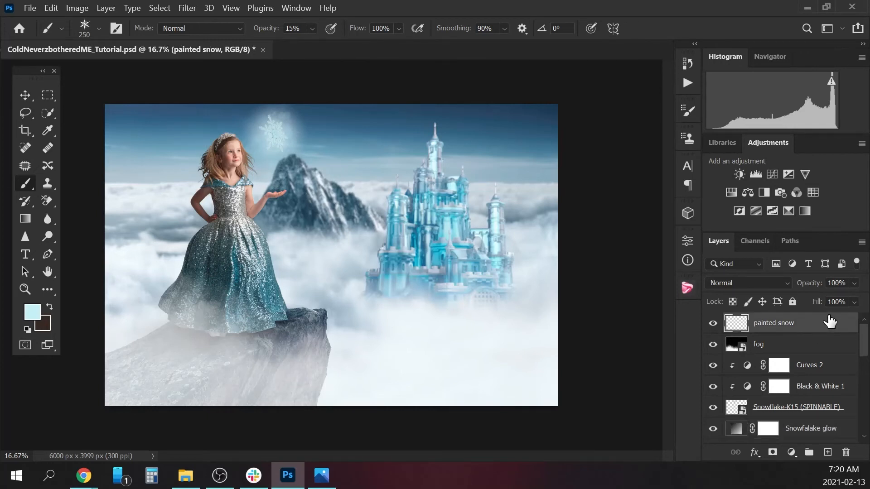
left_click(712, 323)
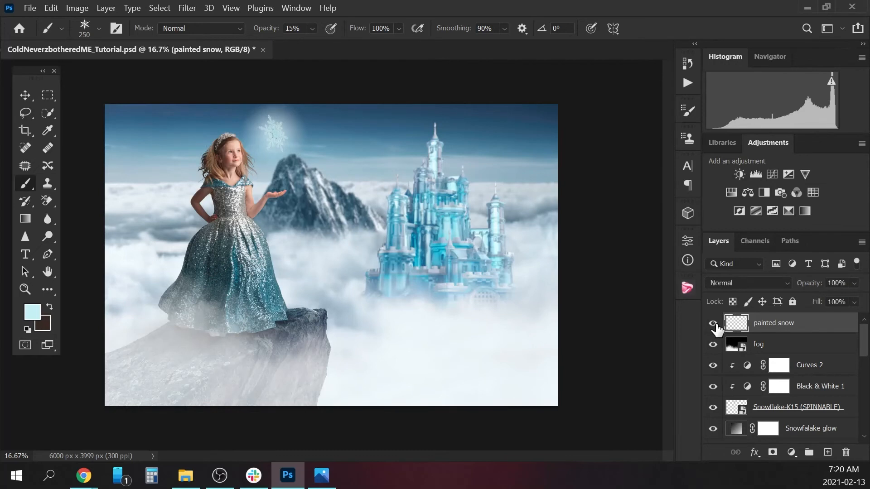
left_click(712, 323)
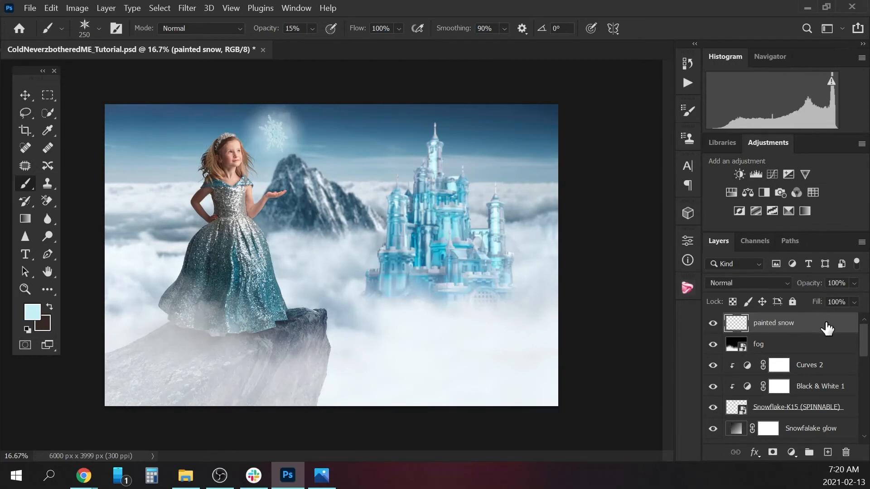
Move the painted snow layer beneath the fog layer.
scroll(860, 335, "down", 1)
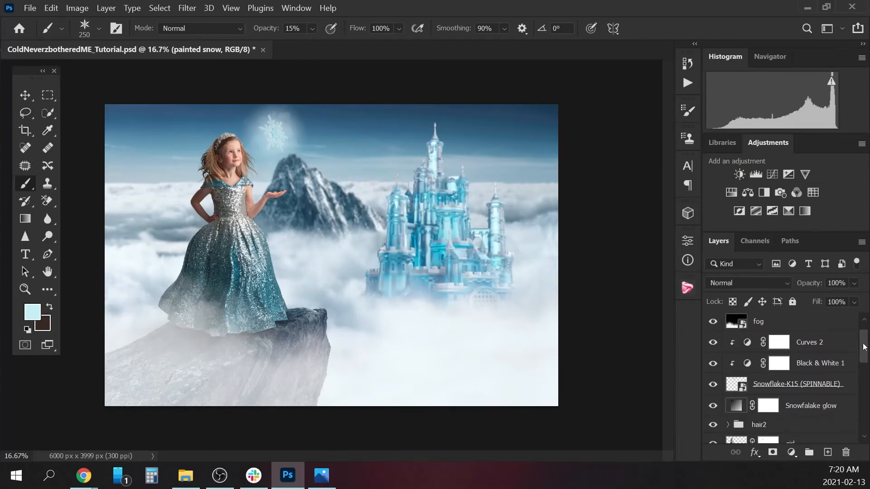
scroll(842, 335, "up", 1)
left_click_drag(822, 328, 822, 354)
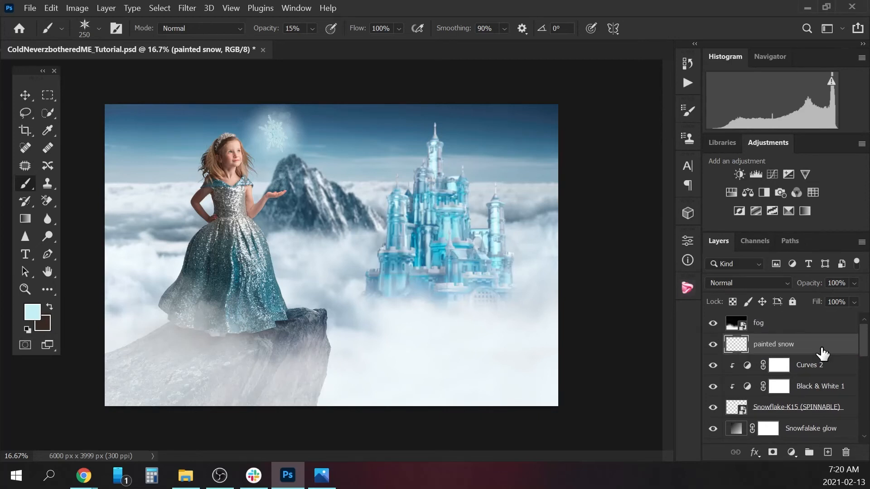
Place the HGP-Snow-2 image from the file explorer as a new layer directly above the fog layer.
left_click(796, 325)
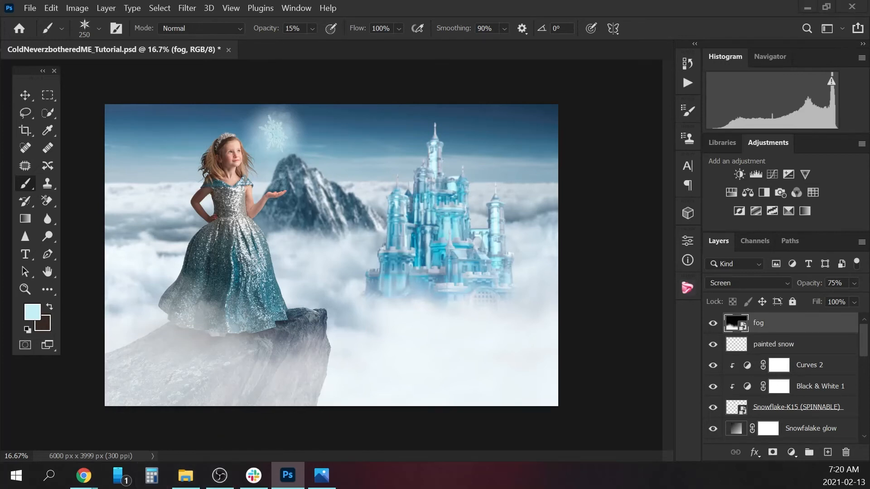
key("alt+Tab")
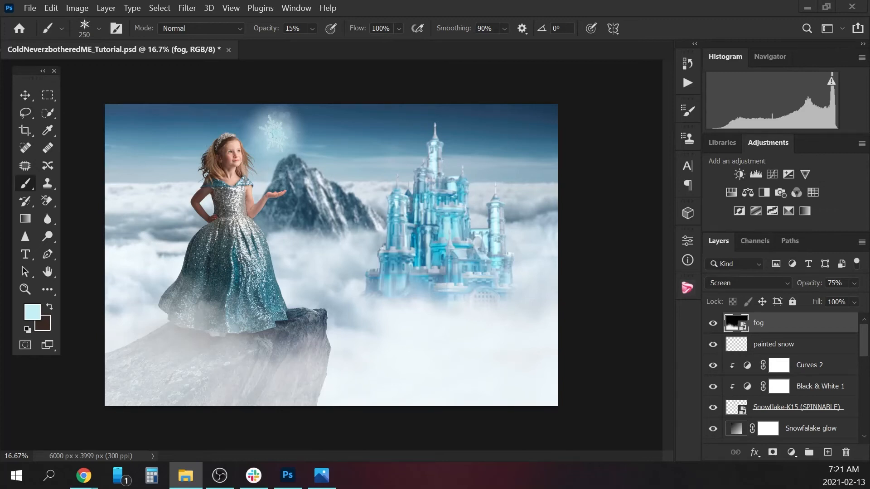
left_click(314, 241)
key("ctrl+t")
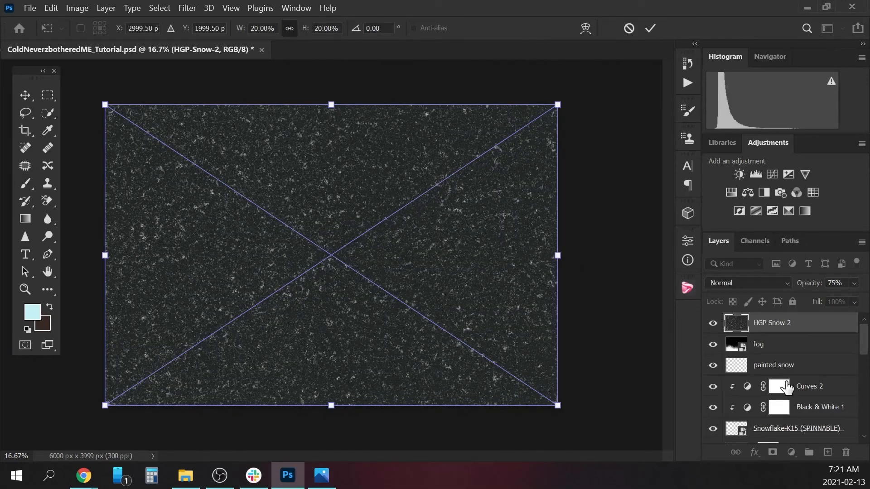
key("Return")
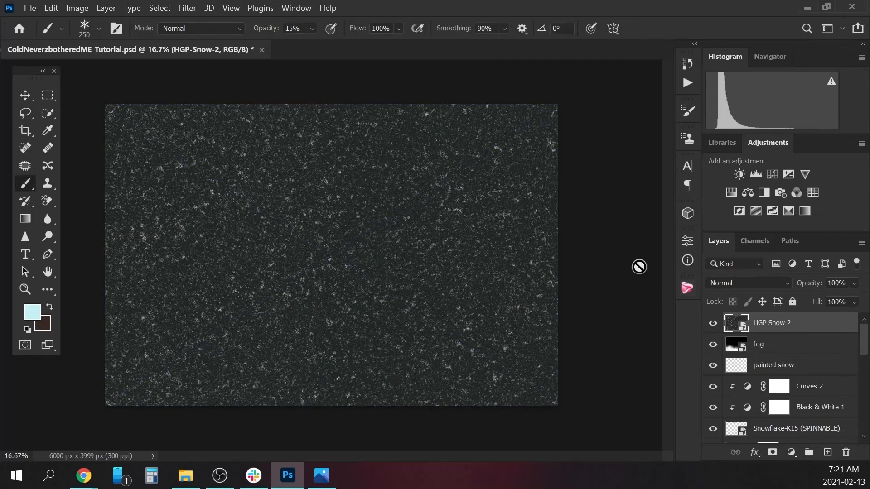
Scale the HGP-Snow-2 overlay up slightly so it extends just past the canvas edges.
key("ctrl+t")
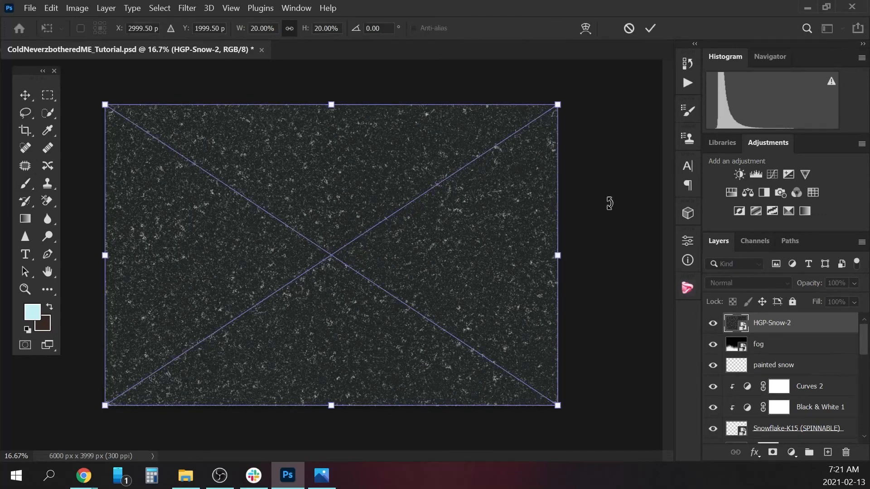
left_click_drag(558, 103, 563, 100)
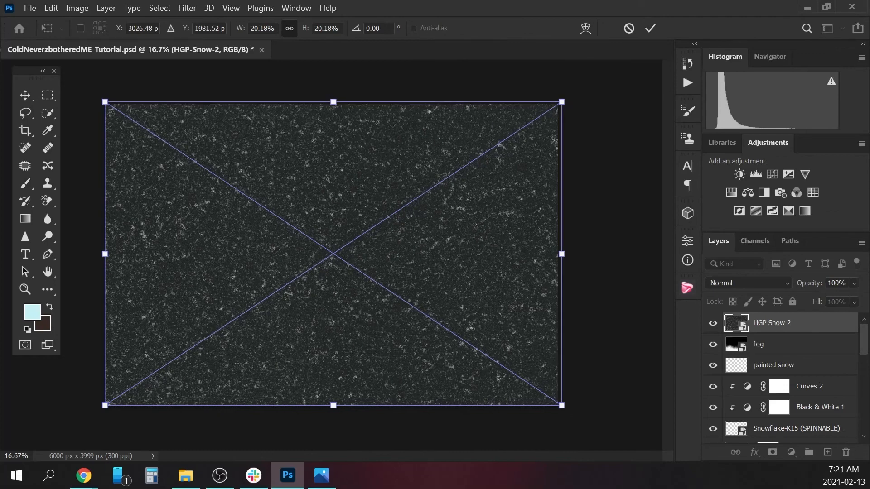
left_click_drag(105, 405, 101, 409)
key("Return")
key("b")
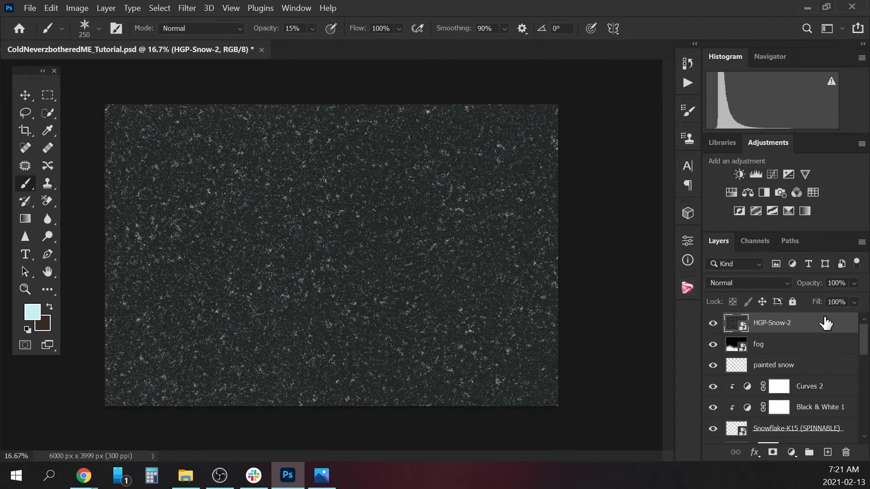
Set the HGP-Snow-2 layer's blend mode to Screen and lower its opacity to 55%.
left_click(754, 280)
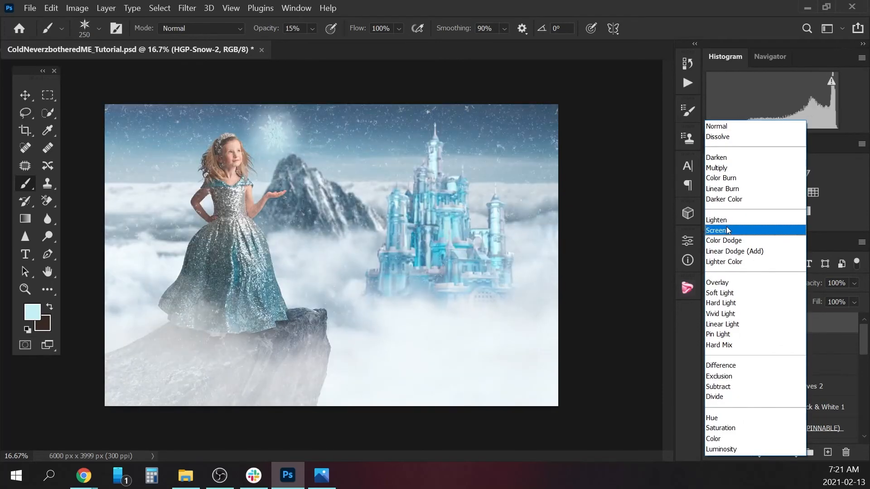
left_click(727, 228)
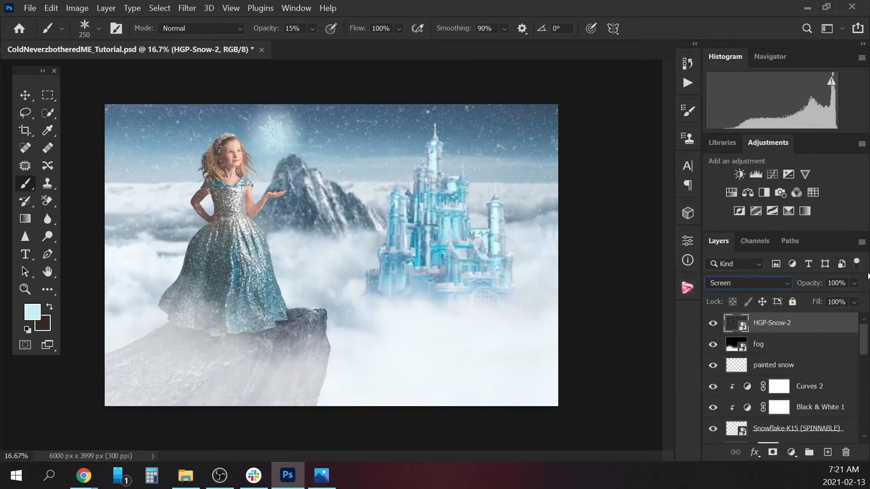
left_click(853, 283)
left_click_drag(835, 298, 830, 298)
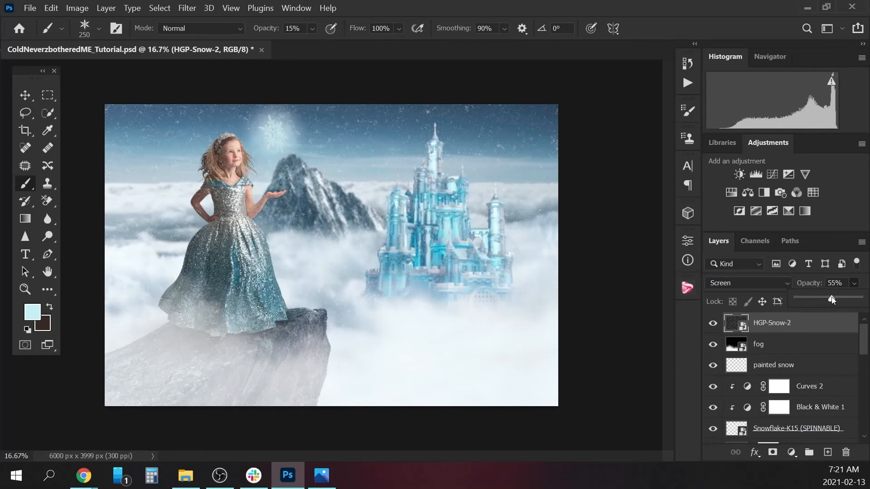
Add a layer mask to HGP-Snow-2 and choose the Soft Round brush at 250 px and 100% opacity.
left_click(772, 452)
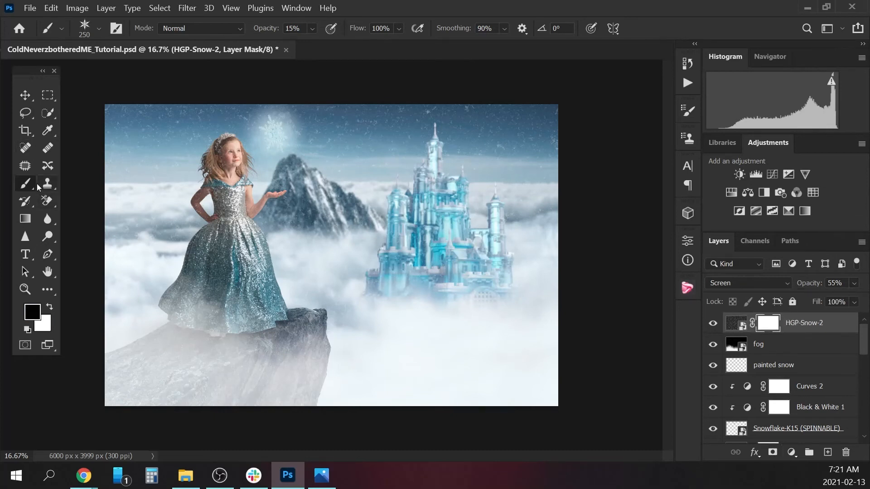
left_click(312, 29)
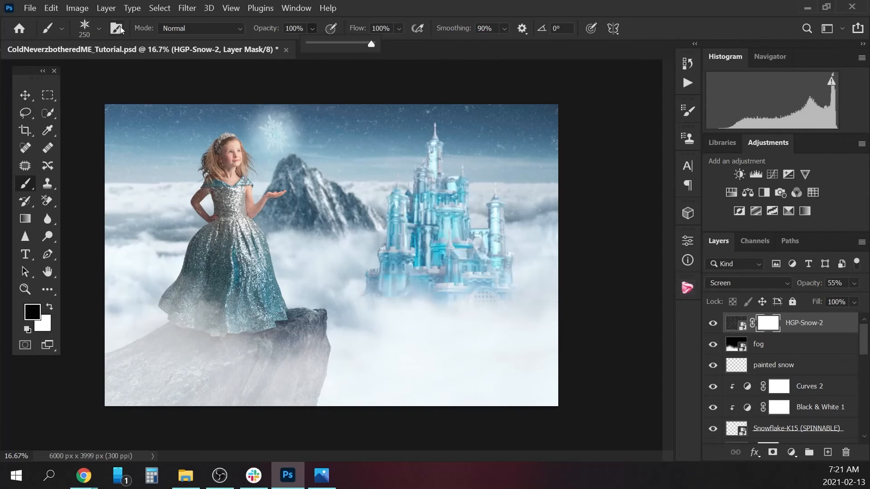
left_click(99, 29)
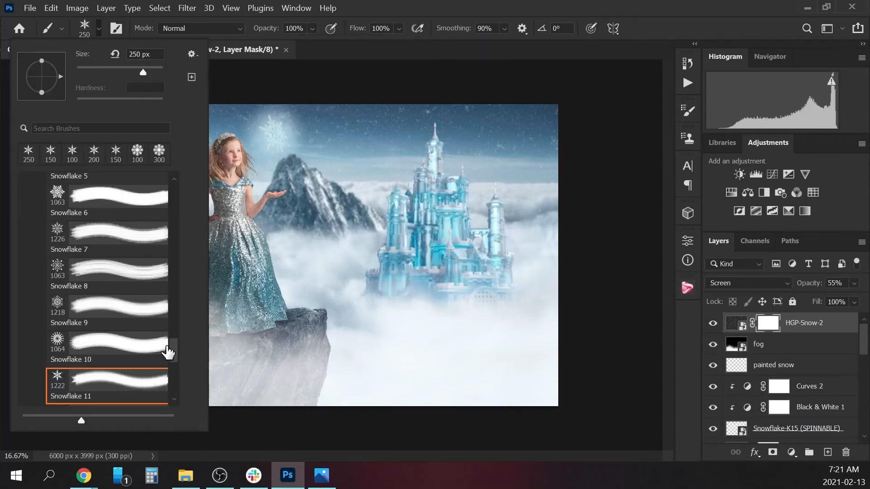
mouse_move(172, 349)
left_mouse_down()
mouse_move(186, 272)
mouse_move(184, 189)
left_mouse_up()
left_click(28, 222)
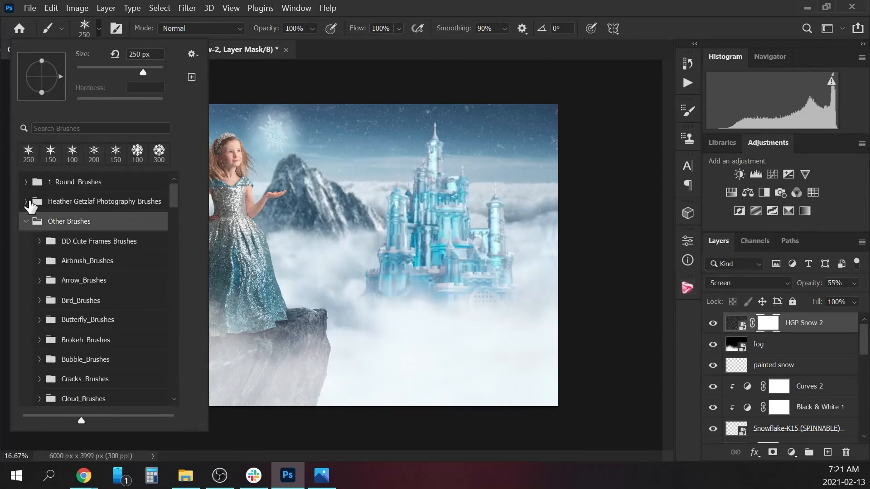
left_click(25, 223)
left_click(27, 183)
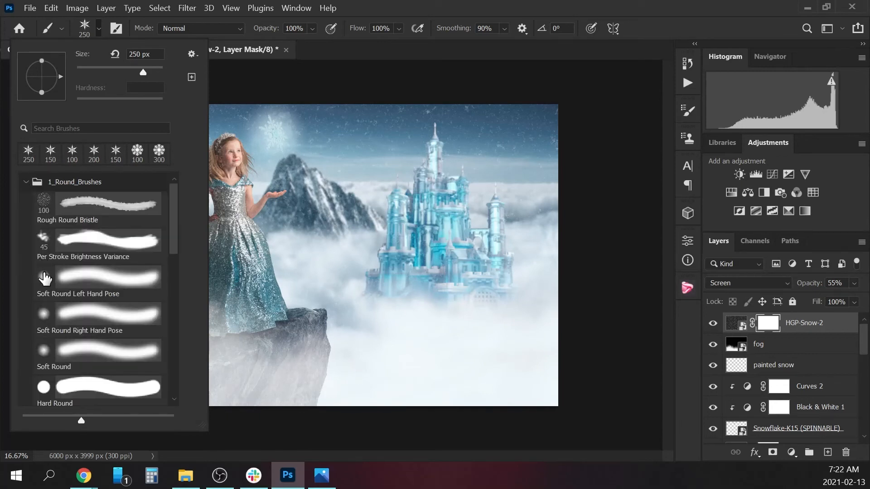
left_click(47, 352)
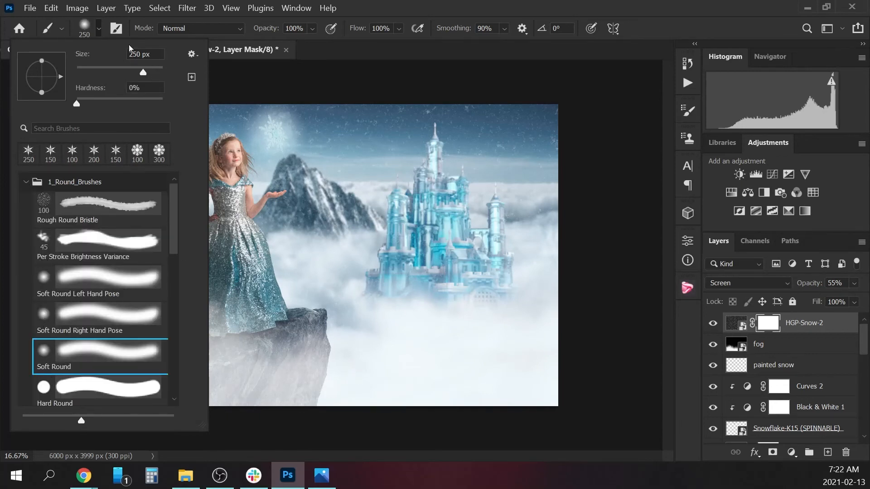
left_click(99, 30)
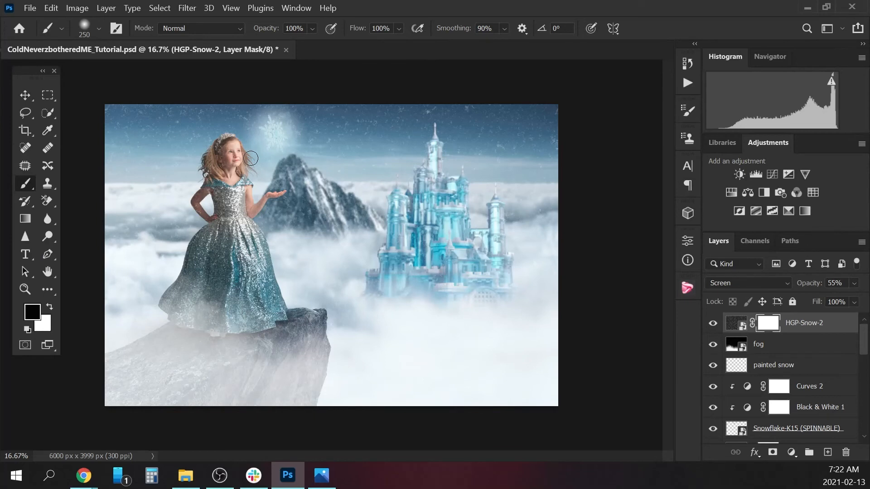
Paint black on the HGP-Snow-2 mask with an enlarged soft brush, up to 500 px, to clear snow from the girl's face.
key("bracketright")
key("bracketright")
key("bracketright")
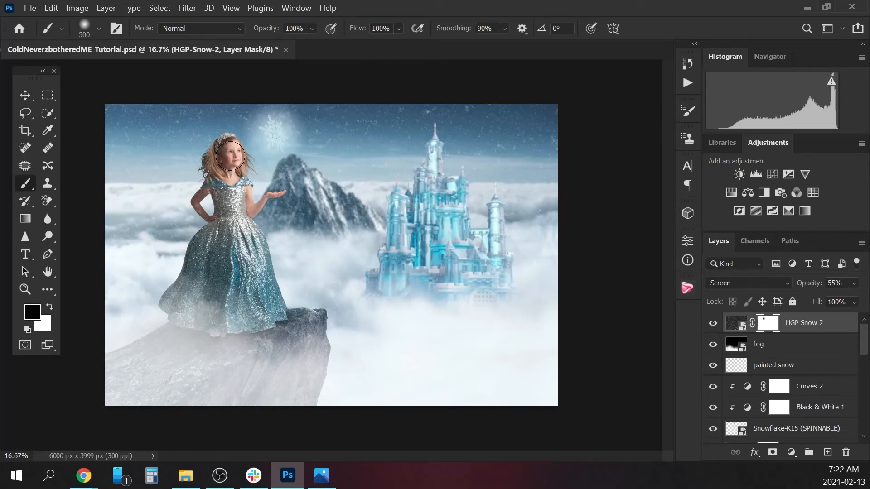
key("bracketleft")
left_click(270, 111)
Fade the snow over the girl's body and dress on the mask with a 1200 px brush at 45% opacity.
left_click(312, 28)
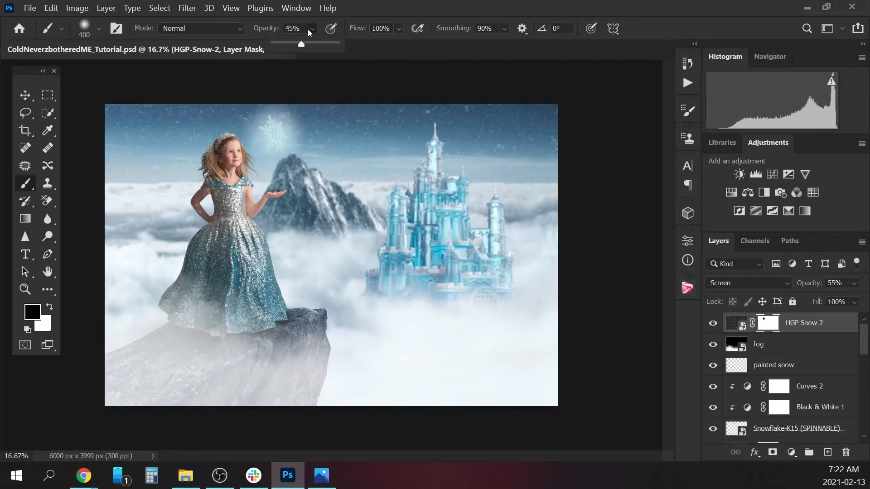
key("bracketright")
key("bracketright")
key("bracketright")
key("bracketright")
key("bracketright")
key("bracketright")
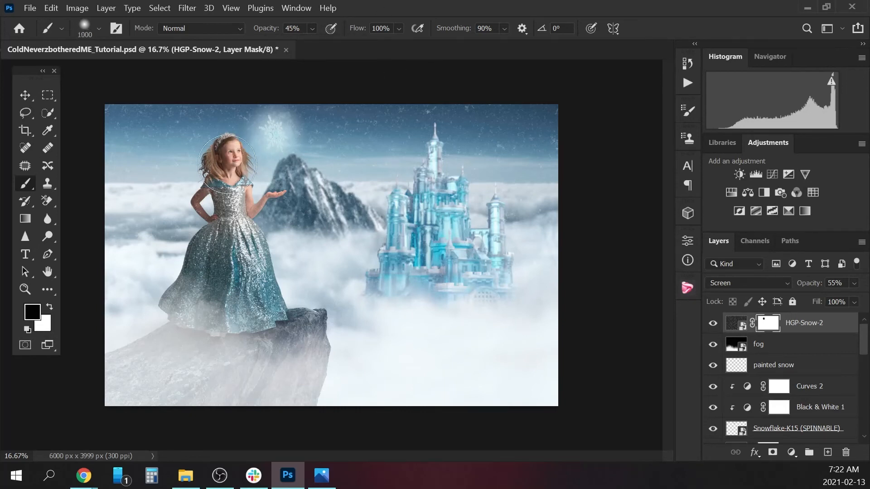
key("bracketright")
key("bracketright")
mouse_move(226, 165)
left_mouse_down()
mouse_move(224, 200)
mouse_move(257, 204)
left_mouse_up()
mouse_move(222, 234)
left_mouse_down()
mouse_move(220, 272)
mouse_move(238, 292)
mouse_move(256, 261)
mouse_move(235, 220)
mouse_move(272, 197)
mouse_move(233, 211)
mouse_move(203, 209)
mouse_move(235, 150)
left_mouse_up()
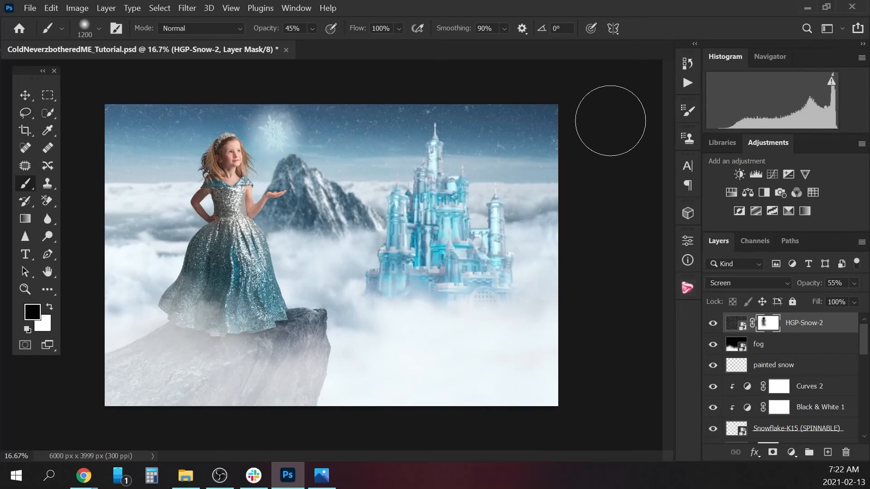
key("ctrl+minus")
key("ctrl+plus")
key("ctrl+plus")
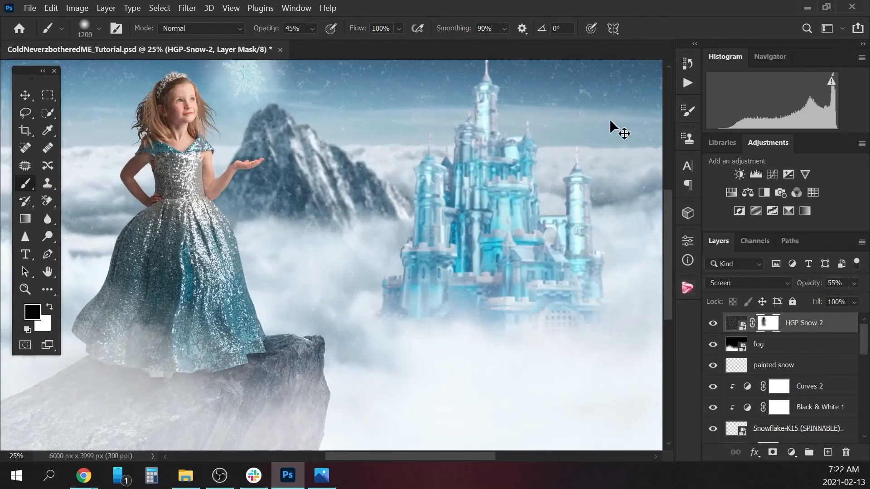
key("ctrl+minus")
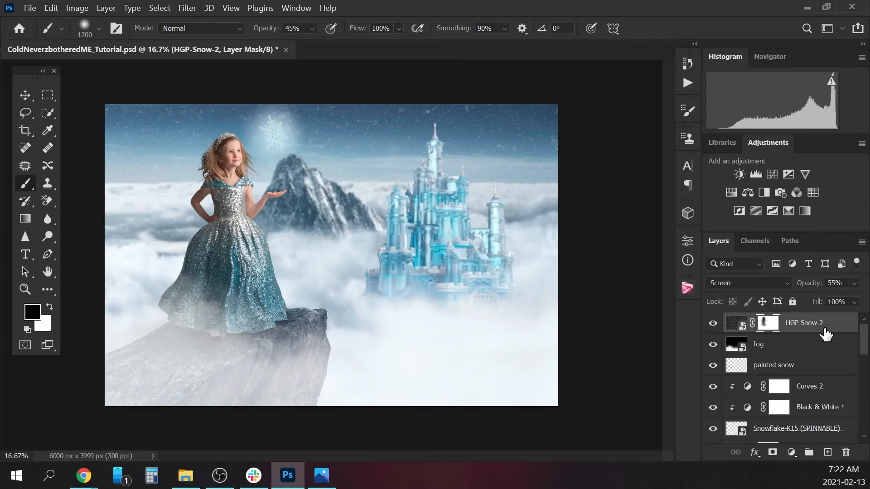
Flatten the image so all layers merge into a single Background layer.
left_click_drag(865, 348, 865, 422)
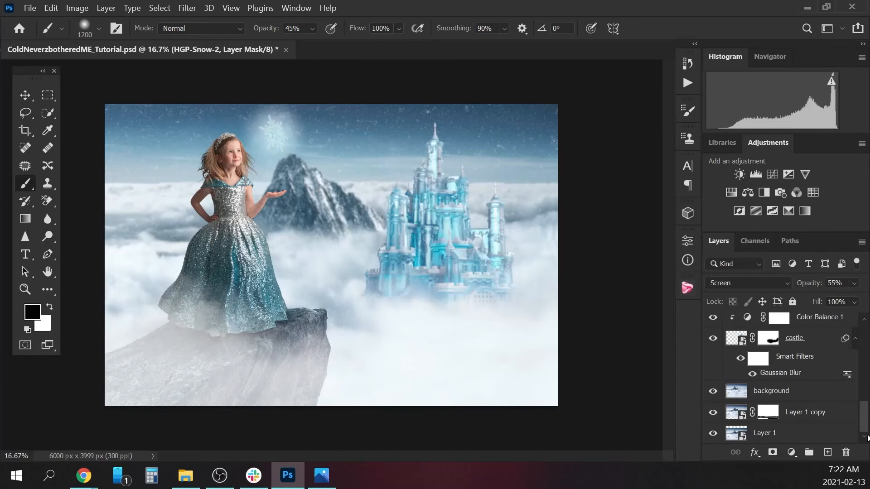
left_click(790, 438)
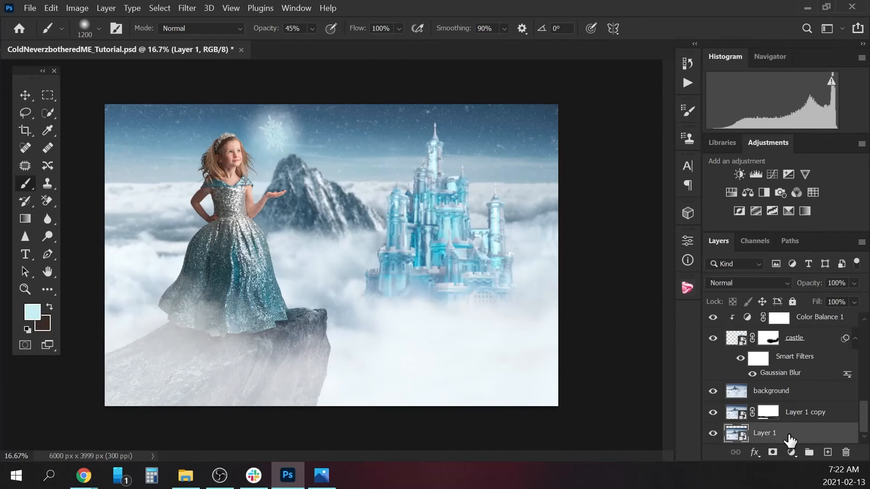
right_click(789, 438)
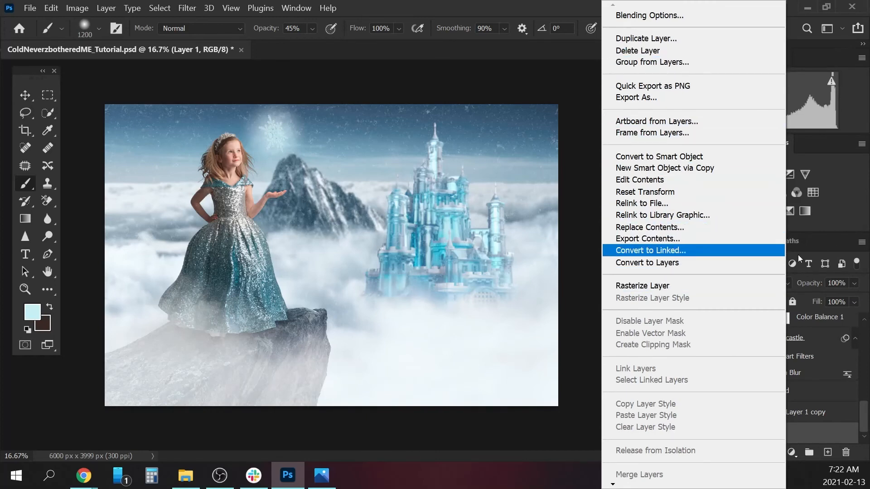
left_click(863, 415)
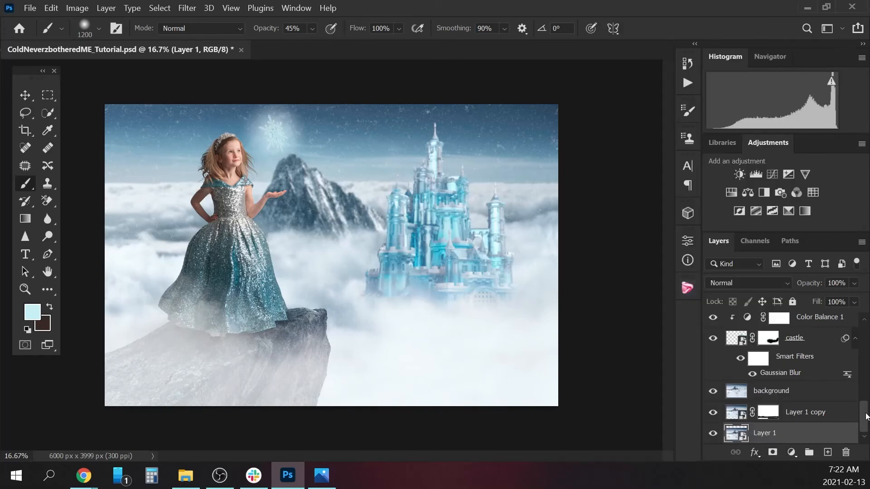
right_click(787, 432)
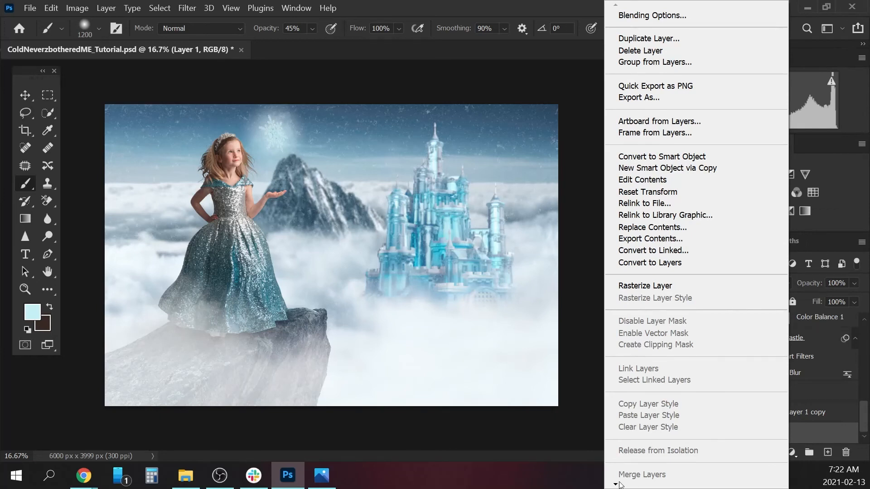
mouse_move(616, 484)
left_click(660, 468)
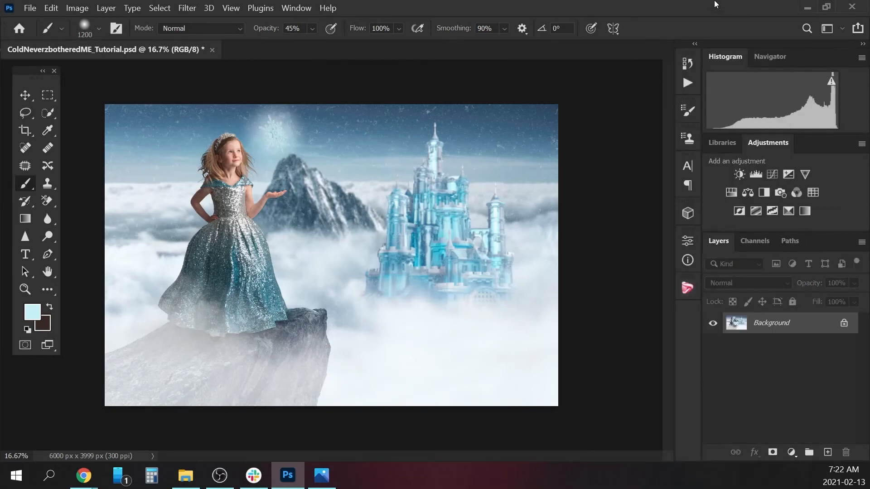
Add a Curves adjustment layer above the Background and pull the RGB curve's midpoint down to darken the midtones.
left_click(802, 451)
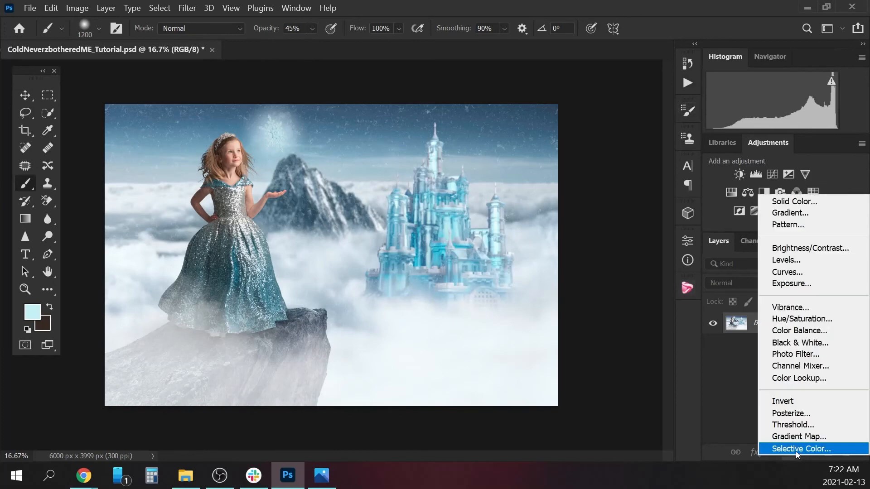
left_click(811, 269)
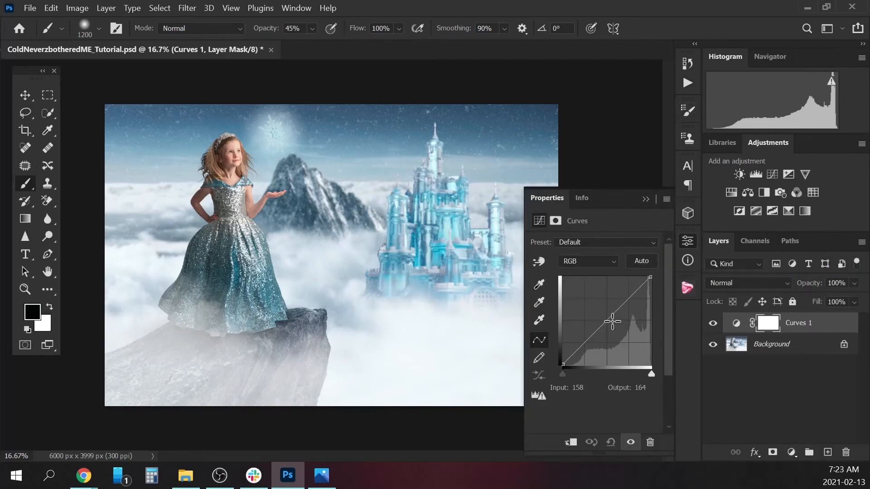
left_click_drag(606, 320, 610, 324)
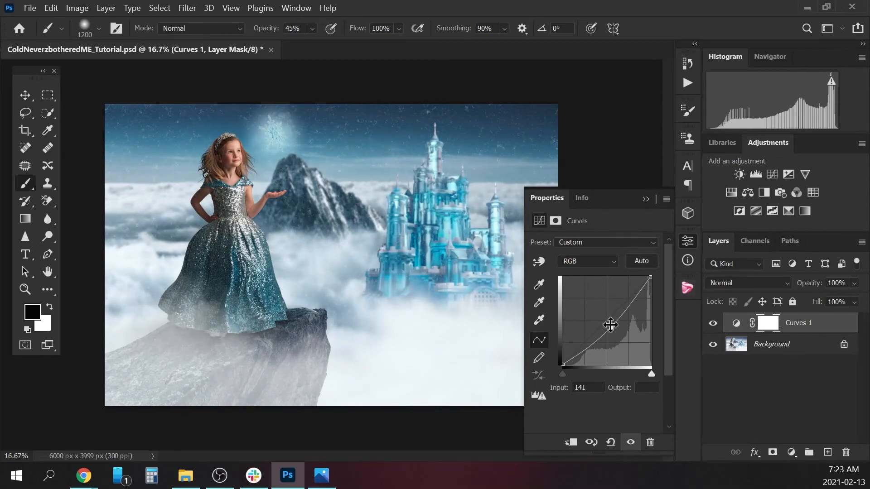
Rename the darkening Curves layer as burn and invert its layer mask to black.
double_click(810, 322)
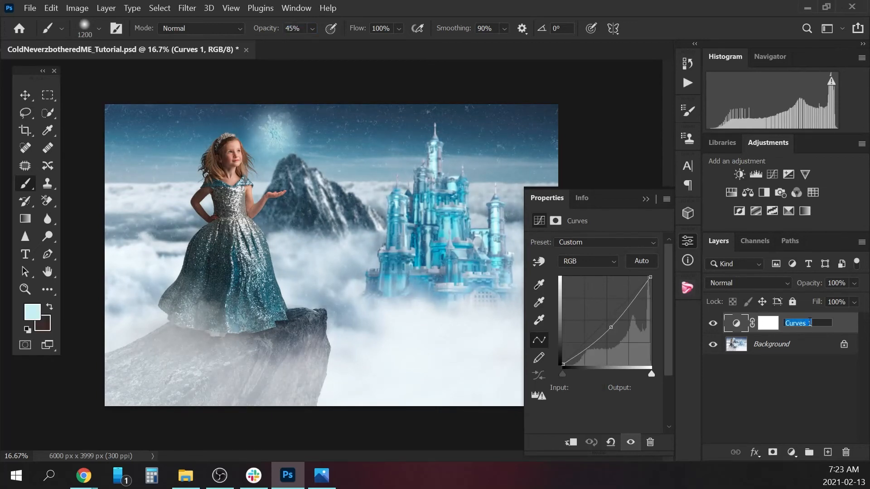
type("burn")
key("Return")
left_click(772, 328)
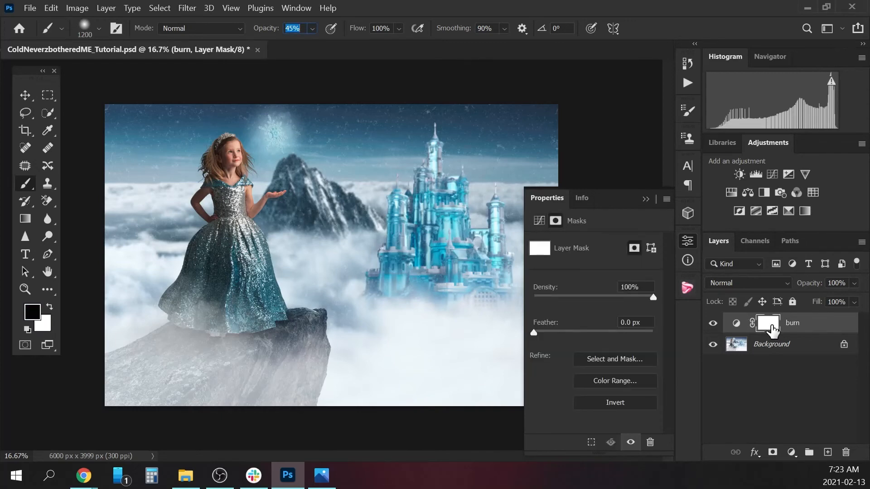
key("ctrl+i")
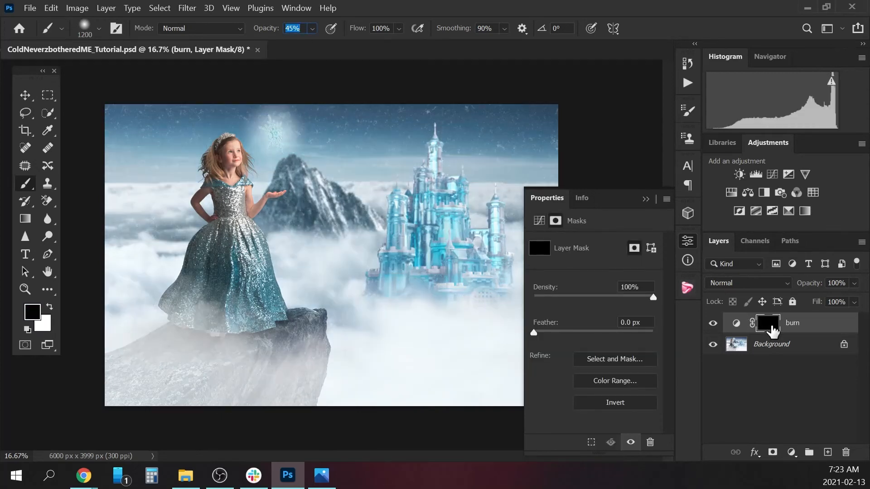
Add a second Curves adjustment layer above burn and raise the RGB curve's midpoint slightly to brighten the midtones.
left_click(791, 452)
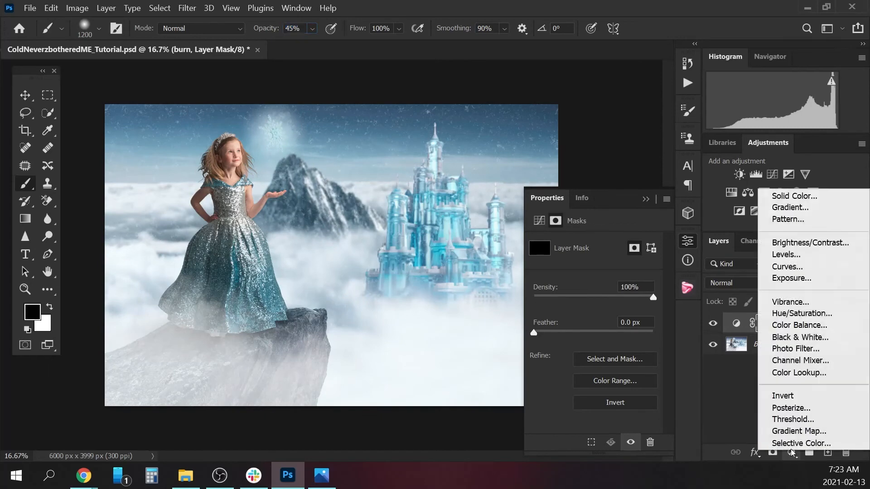
left_click(804, 267)
left_click_drag(603, 322, 604, 317)
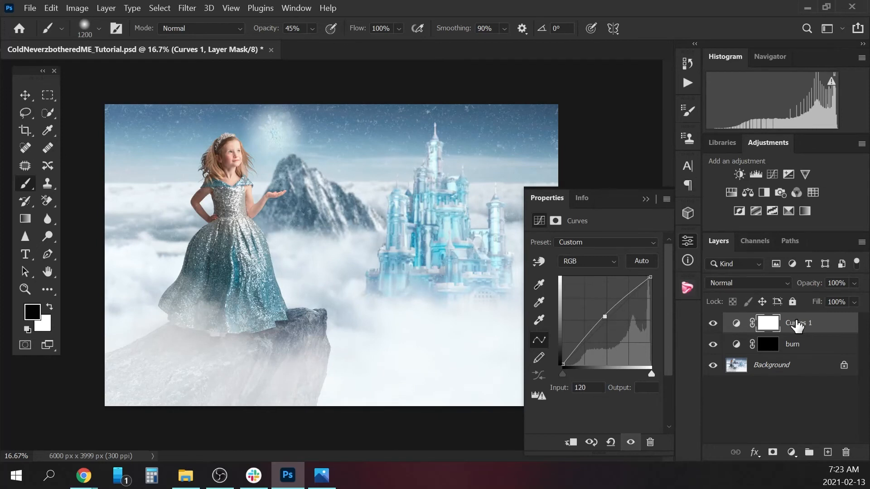
Rename the brightening Curves layer as dodge and invert its layer mask to black.
double_click(798, 323)
type("dod")
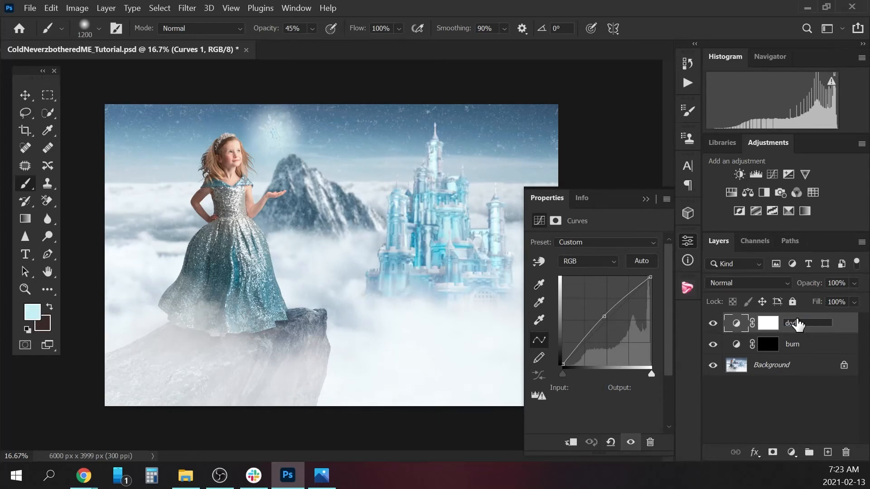
type("ge")
key("Return")
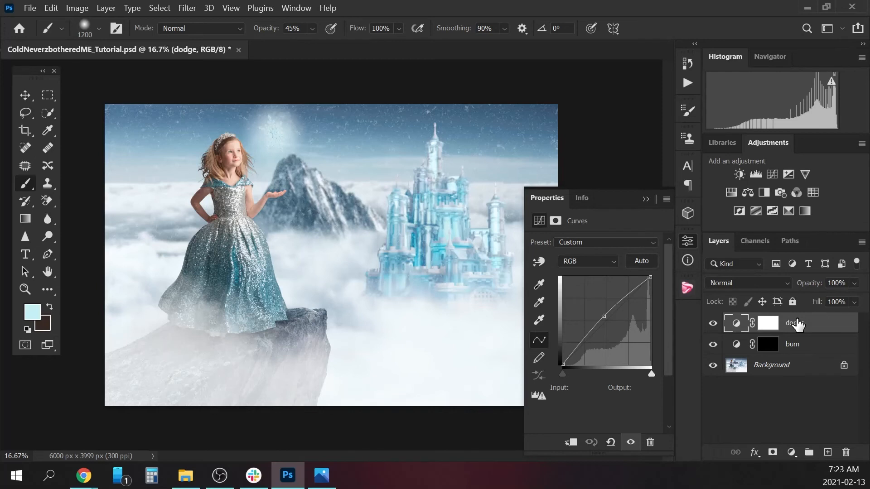
left_click(769, 322)
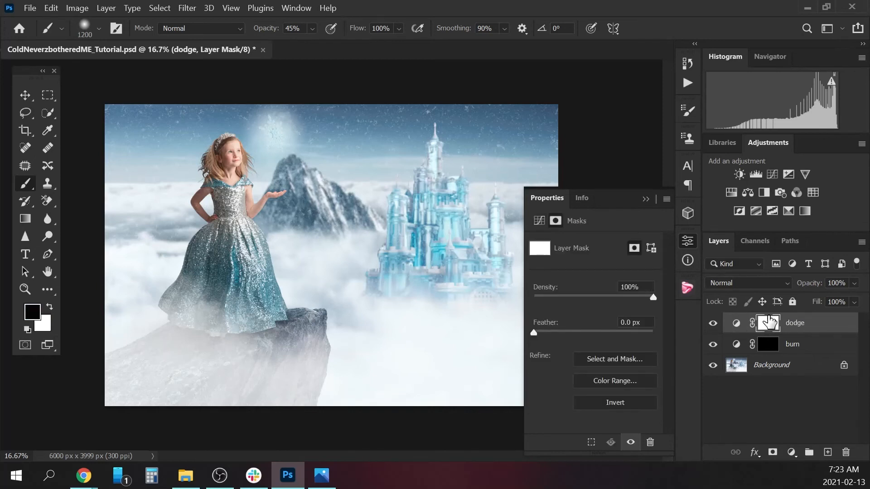
key("ctrl+i")
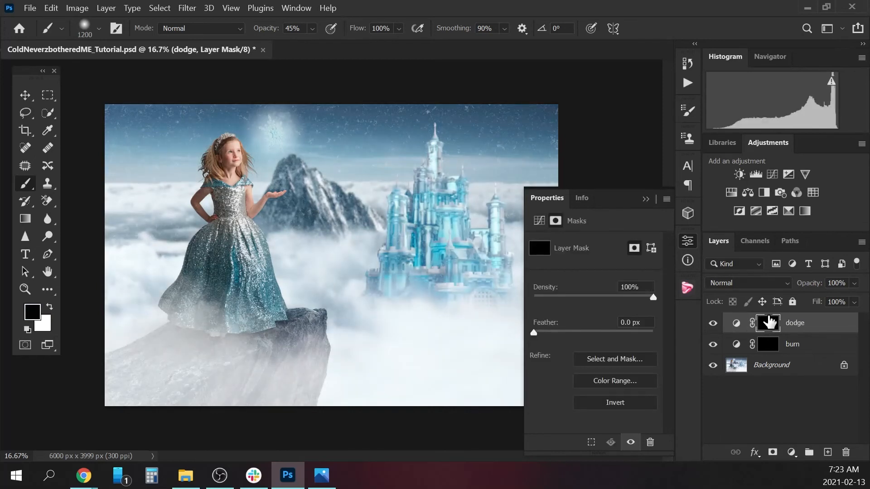
left_click(645, 200)
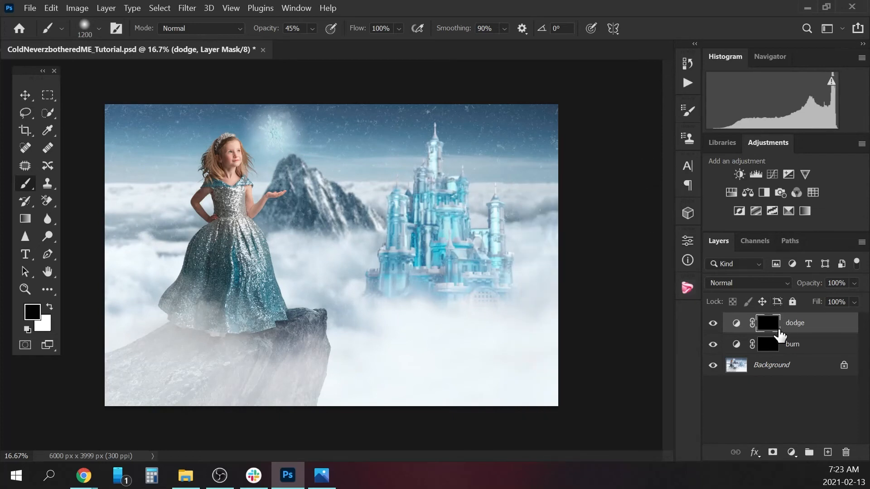
Paint white on the burn mask at 45% opacity to deepen the dress folds, with the soft brush reduced to about 60 px.
mouse_move(777, 336)
left_mouse_down()
mouse_move(776, 357)
mouse_move(768, 345)
left_mouse_up()
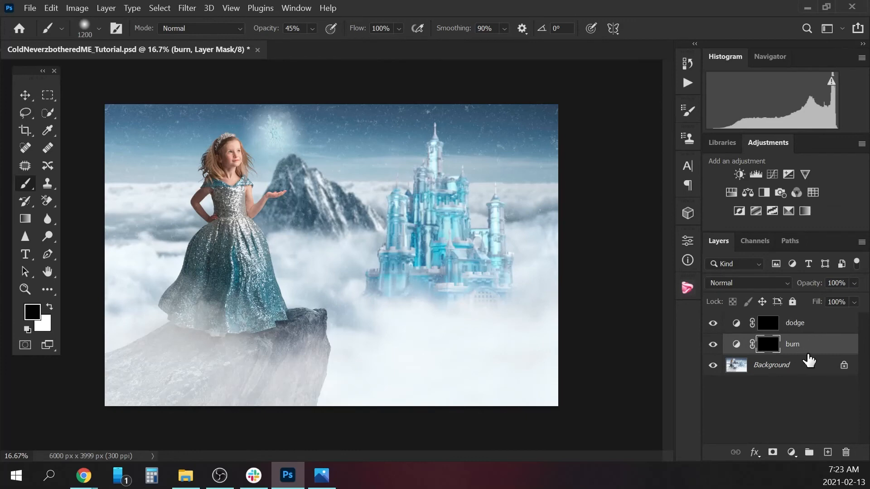
key("ctrl+plus")
left_click_drag(447, 455, 428, 456)
left_click_drag(664, 266, 665, 245)
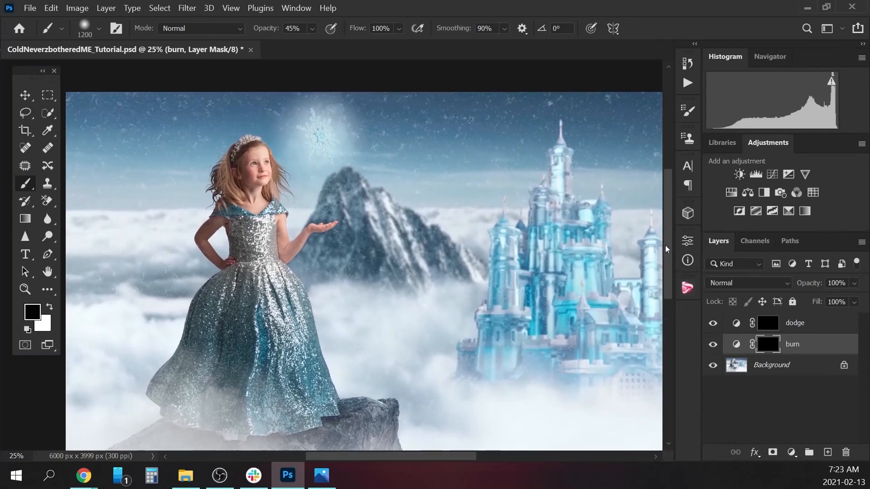
left_click(52, 307)
key("bracketleft")
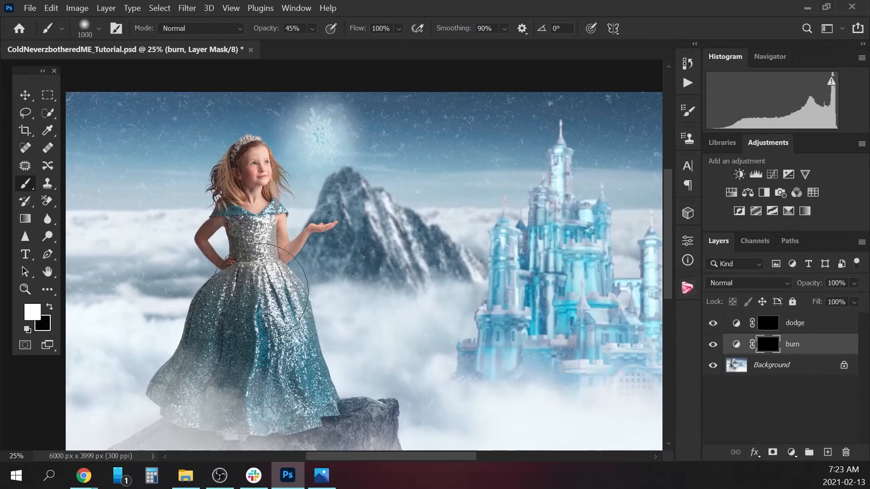
key("bracketleft")
key("bracketleft")
key("bracketleft")
key("bracketleft")
key("bracketleft")
key("bracketleft")
key("bracketleft")
key("bracketleft")
key("bracketleft")
key("bracketleft")
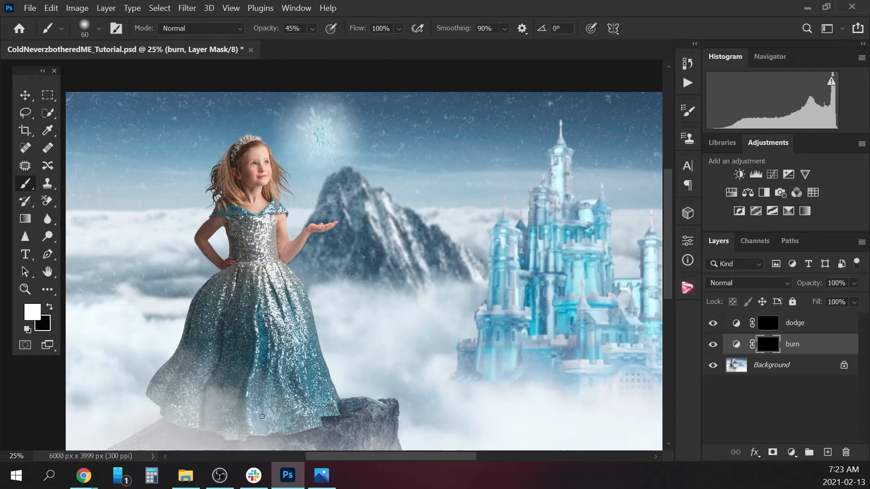
key("bracketright")
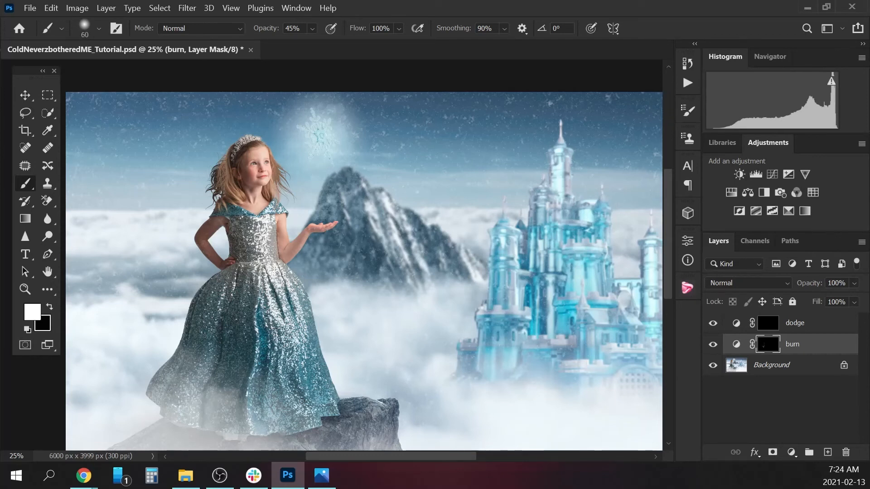
key("bracketright")
key("bracketright")
key("bracketright")
key("bracketright")
Darken the shadows around the girl's arm, waist and dress on the burn mask with a soft brush between 45 and 90 px.
key("bracketleft")
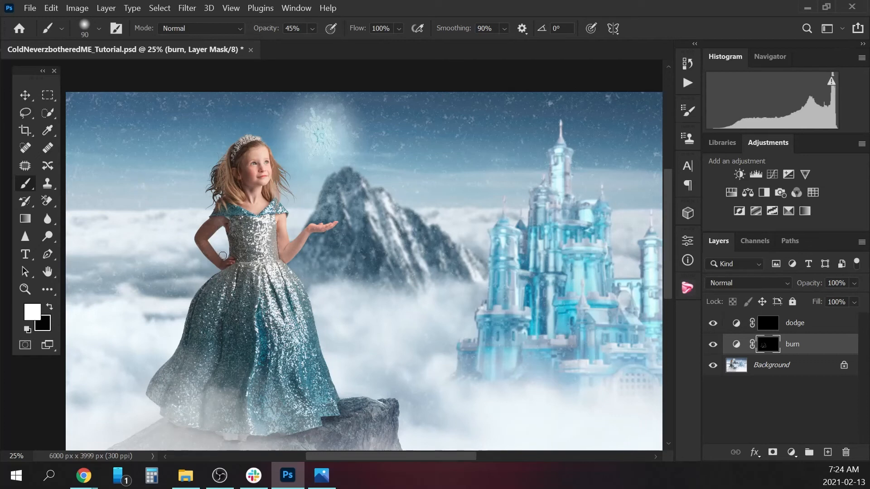
key("bracketleft")
key("bracketleft")
key("bracketleft")
key("bracketright")
key("bracketleft")
key("bracketleft")
key("bracketright")
key("bracketright")
key("bracketleft")
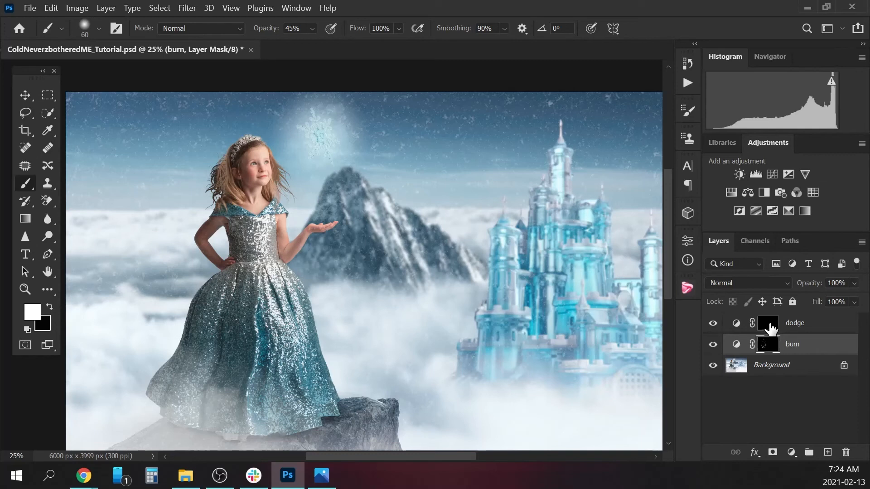
key("bracketleft")
key("bracketleft")
key("bracketright")
key("bracketleft")
key("bracketleft")
key("bracketleft")
Burn the shadows of the girl's face on the burn mask with a brush of about 35 px, then toggle the layer's visibility to compare.
key("ctrl+plus")
key("ctrl+plus")
key("ctrl+plus")
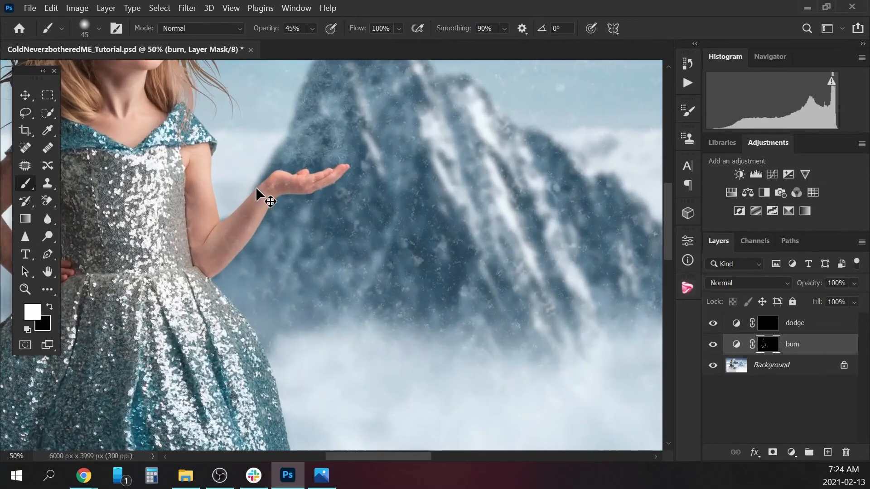
left_click_drag(374, 455, 349, 456)
left_click_drag(666, 250, 667, 210)
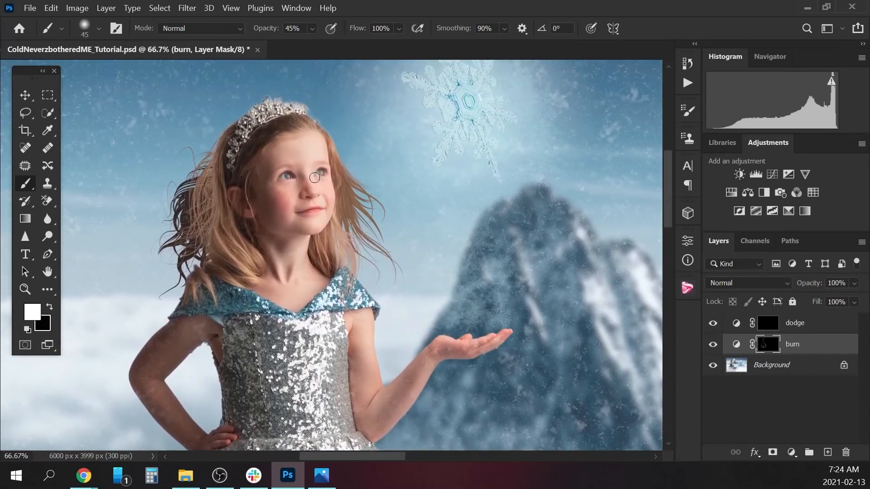
key("bracketleft")
key("bracketleft")
key("bracketleft")
key("bracketleft")
key("bracketright")
key("bracketright")
key("bracketright")
key("bracketleft")
key("bracketleft")
key("bracketright")
key("bracketright")
left_click(713, 344)
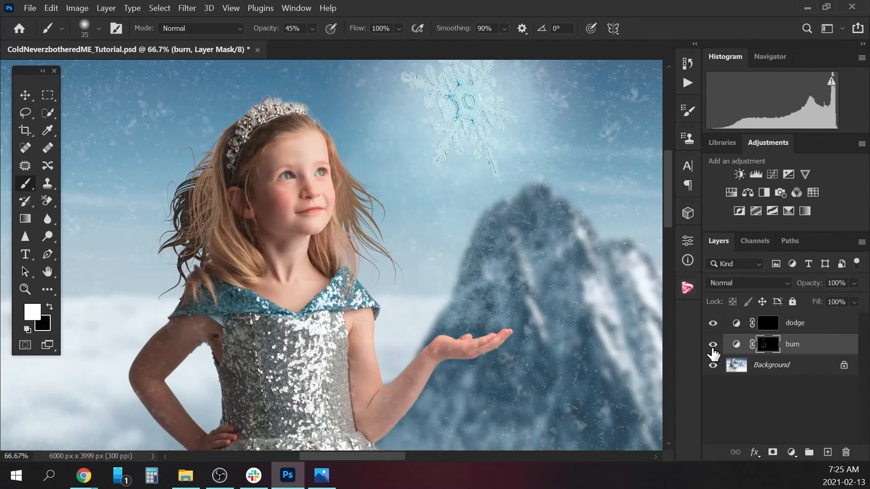
left_click(712, 344)
Paint white on the dodge mask over the girl's eyes and facial highlights, reducing the brush from 35 px to 8 px at 45% opacity.
left_click(767, 323)
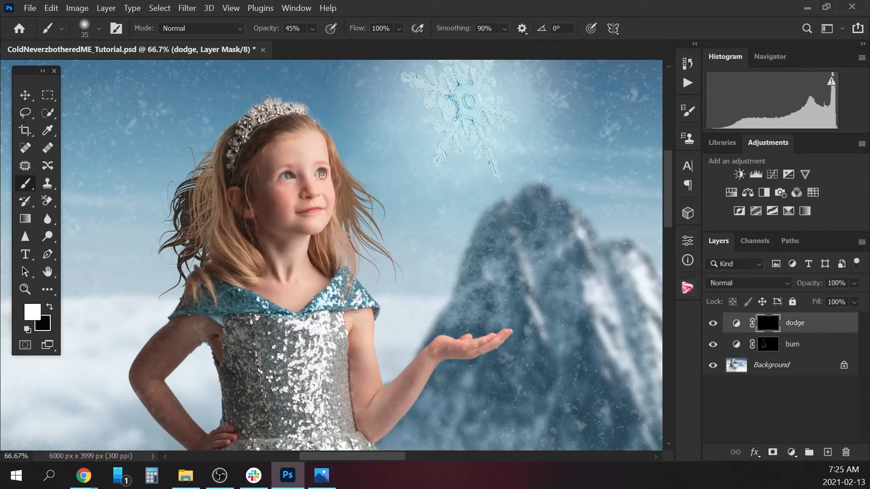
key("bracketleft")
key("bracketleft")
key("bracketright")
key("bracketright")
key("bracketleft")
key("bracketright")
key("bracketright")
key("bracketright")
key("bracketright")
key("bracketleft")
key("bracketleft")
key("bracketleft")
key("bracketleft")
key("bracketright")
key("bracketright")
key("bracketleft")
key("bracketleft")
key("bracketleft")
key("bracketright")
key("bracketleft")
key("bracketleft")
key("bracketleft")
Brighten the highlights on the girl's shoulder and upper dress on the dodge mask, adjusting the brush size to each area.
scroll(349, 266, "up", 1)
scroll(350, 266, "down", 2)
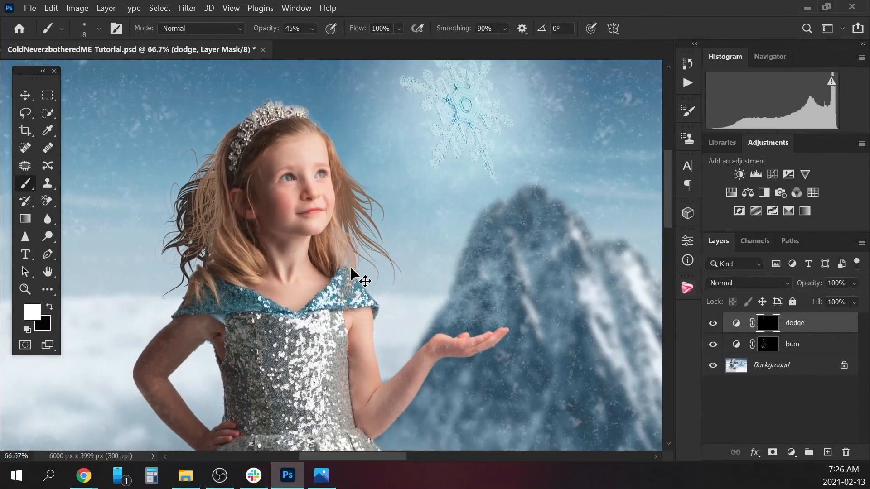
scroll(350, 267, "down", 1)
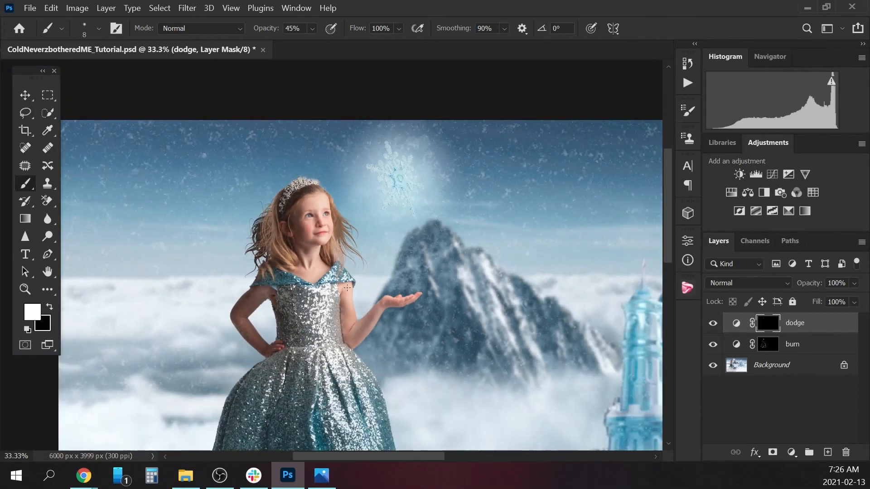
key("bracketright")
key("bracketright")
key("bracketright")
key("bracketright")
key("bracketright")
key("bracketright")
key("bracketright")
key("bracketright")
key("bracketright")
key("bracketright")
key("bracketright")
key("bracketleft")
key("bracketleft")
key("bracketleft")
Dodge the highlights along the dress skirt on the dodge mask with a soft brush between 45 and 90 px.
key("bracketleft")
key("bracketleft")
key("bracketleft")
key("bracketright")
key("bracketright")
key("bracketright")
key("bracketright")
key("bracketright")
key("bracketright")
key("bracketright")
key("bracketright")
key("bracketright")
left_click_drag(664, 197, 667, 232)
key("bracketleft")
key("bracketleft")
key("bracketleft")
key("bracketleft")
key("bracketleft")
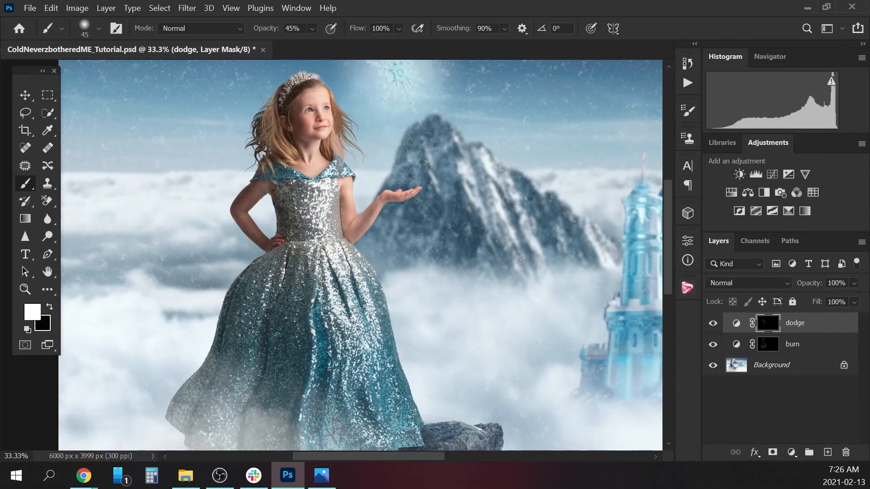
key("bracketright")
key("bracketright")
key("bracketright")
key("bracketright")
key("bracketright")
key("bracketright")
key("bracketleft")
Compare the whole image with and without the dodge and burn layers by hiding both and showing them again.
key("ctrl+0")
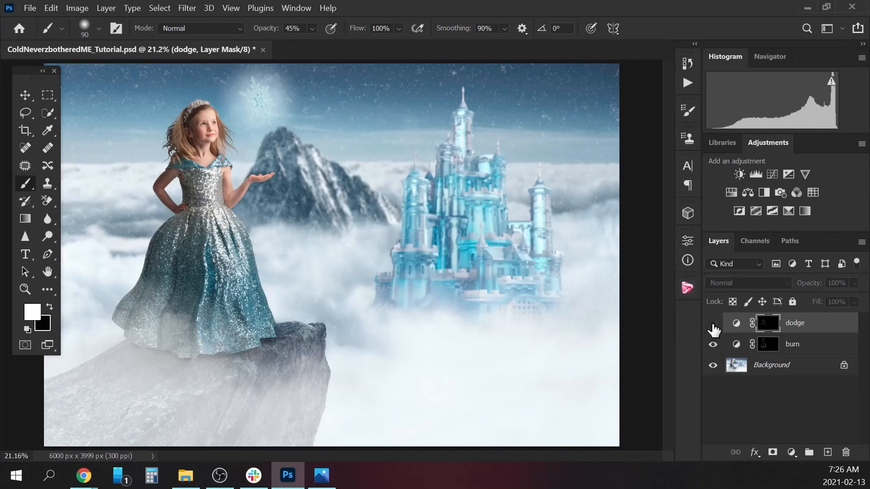
left_click_drag(714, 335, 714, 358)
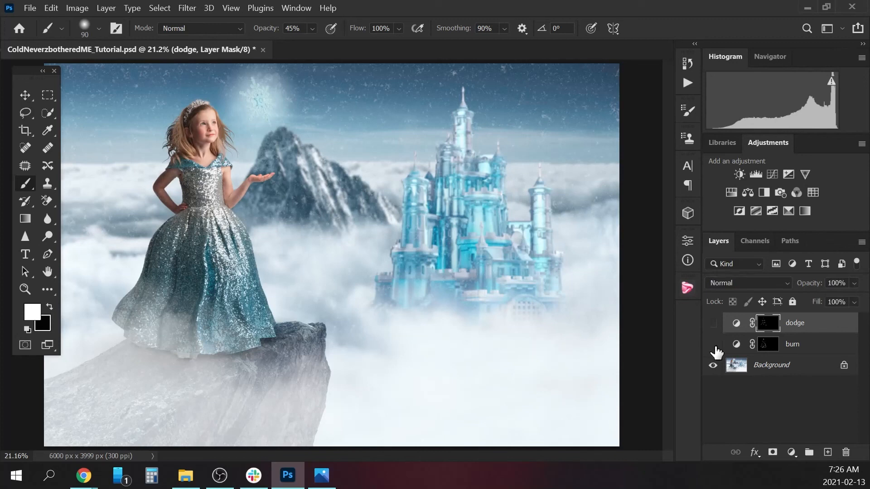
left_click(713, 323)
key("ctrl+minus")
left_click(713, 345)
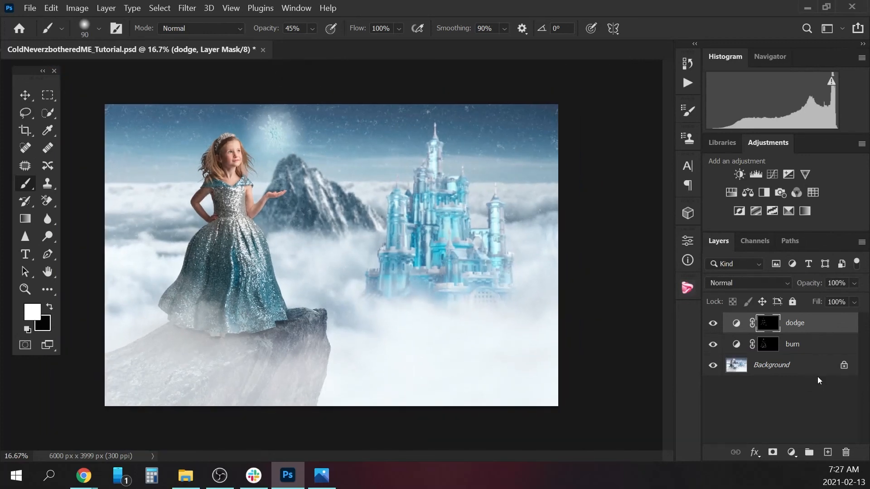
Flatten the dodge and burn layers into the Background layer.
left_click(785, 366)
right_click(785, 366)
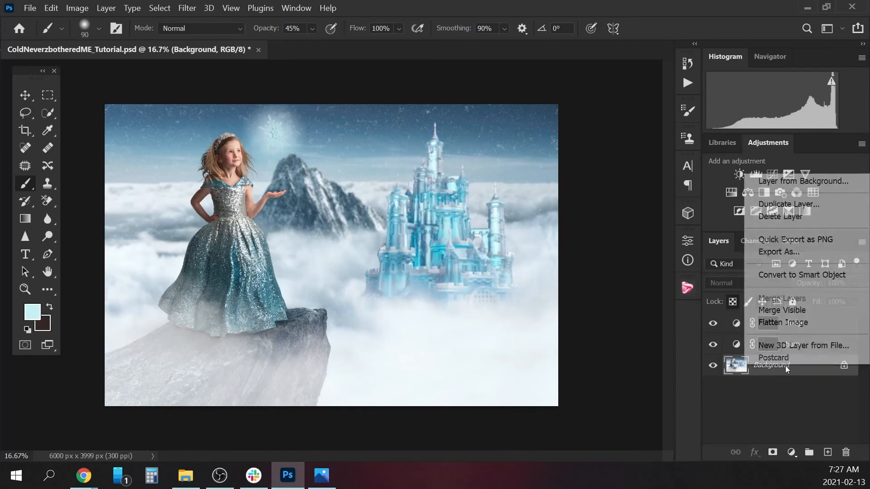
left_click(803, 323)
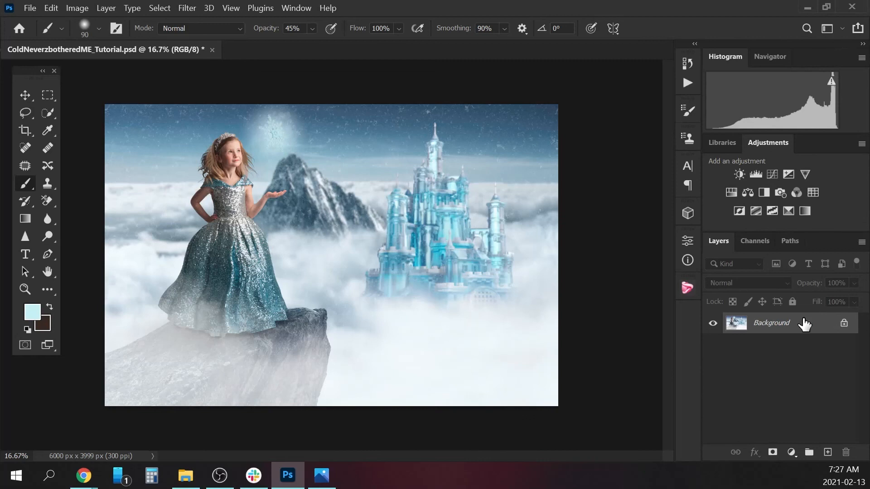
Run the HGP- Sharpen Details action to add a sharpening layer with a black mask, and bring the girl's upper body into view.
left_click(687, 85)
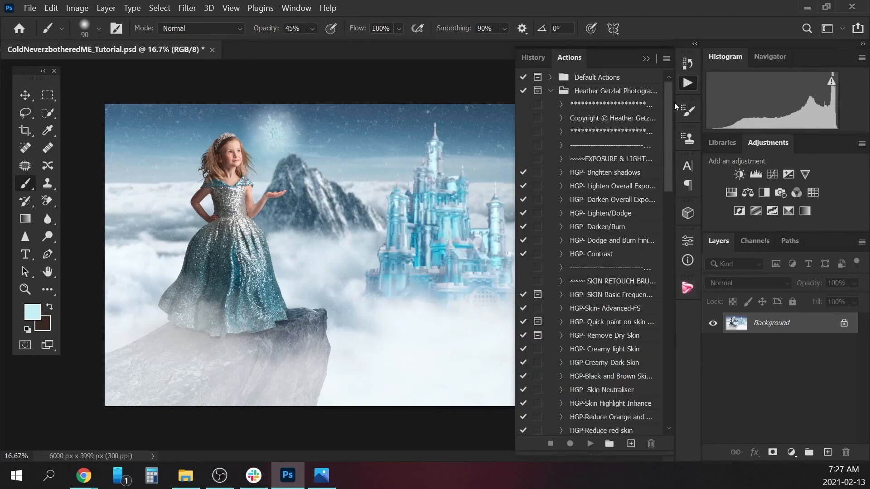
left_click_drag(671, 112, 663, 226)
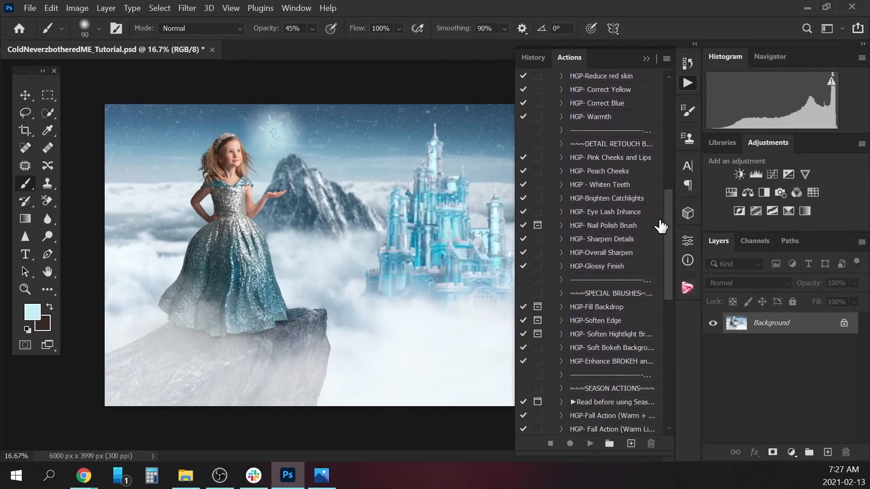
left_click(610, 243)
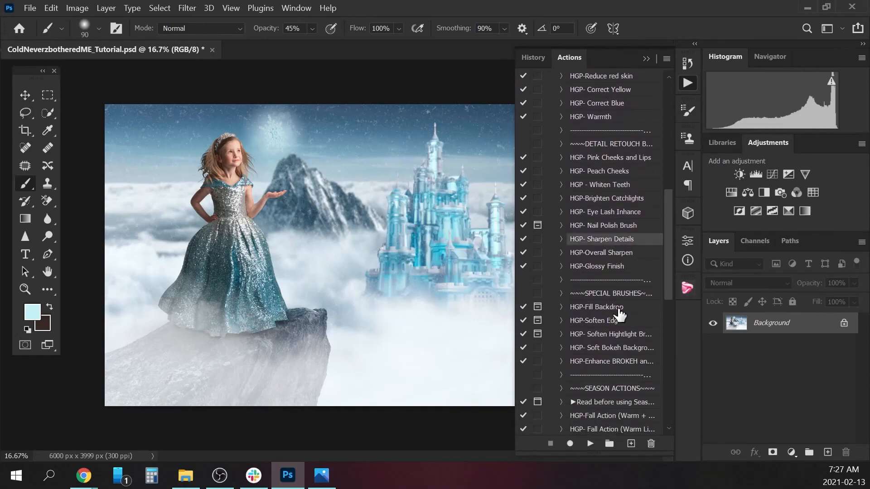
left_click(590, 445)
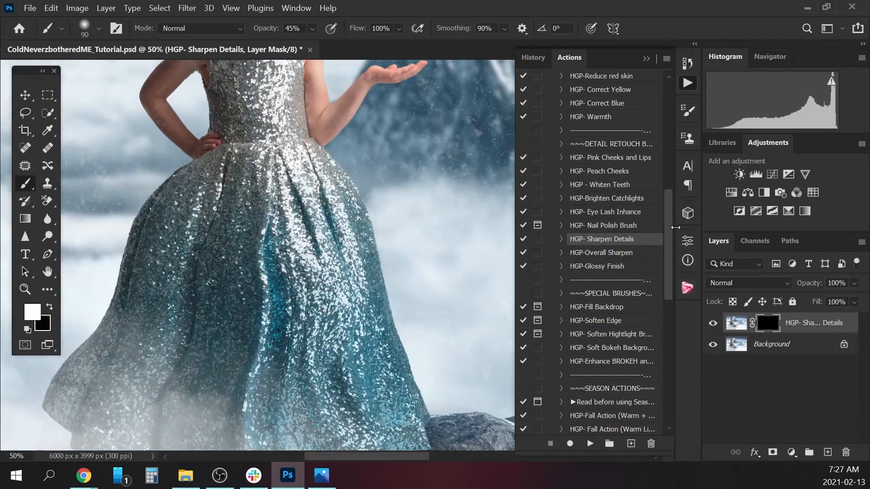
left_click_drag(669, 228, 667, 195)
left_click(646, 59)
scroll(672, 200, "up", 5)
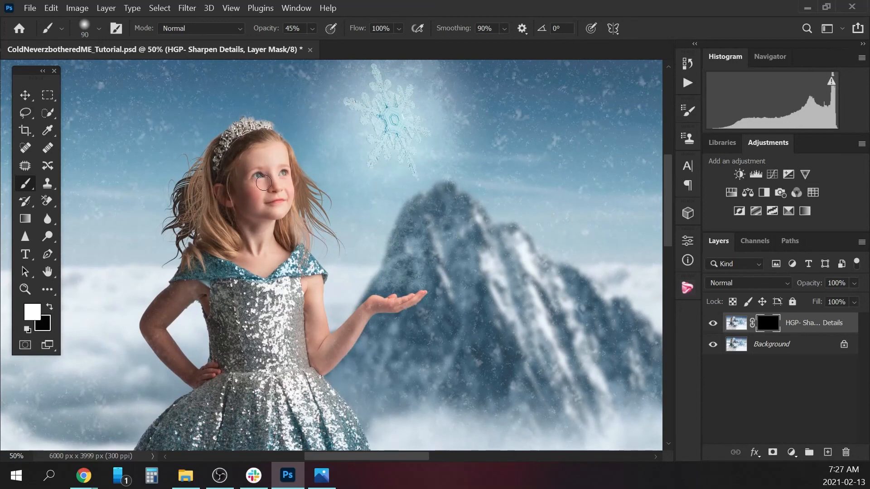
Reveal sharpening over the girl's eyes on the sharpening layer's mask with an 80 px white brush at 45% opacity, and check the before and after.
key("bracketleft")
left_click_drag(282, 173, 283, 172)
left_click(713, 327)
left_click(714, 328)
key("ctrl+minus")
key("ctrl+minus")
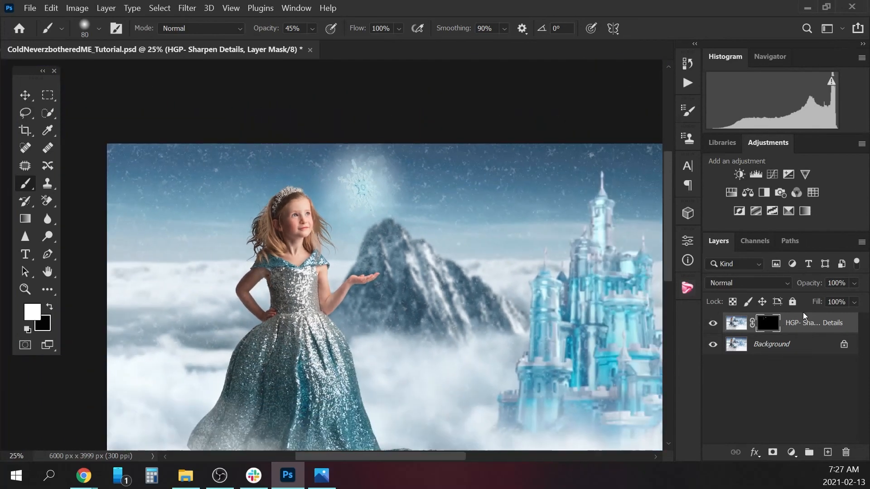
Stamp all visible layers into a new top layer and add 2% uniform noise to it.
key("ctrl+shift+alt+e")
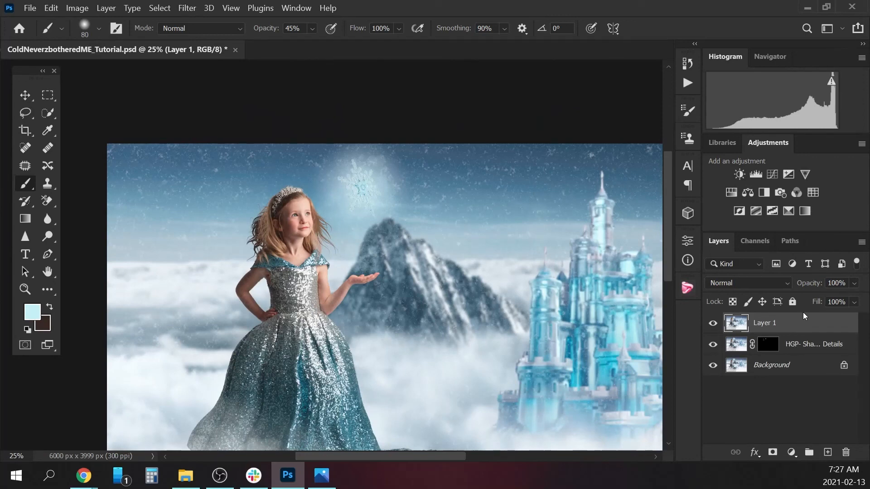
left_click(187, 8)
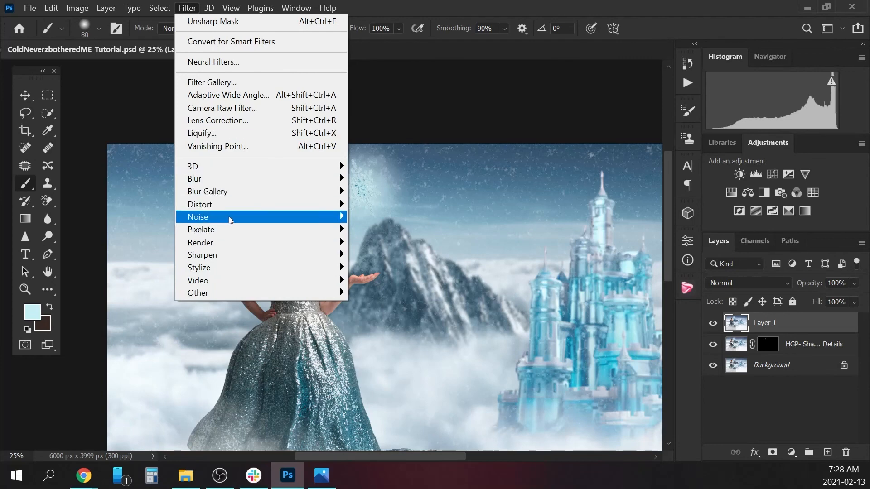
mouse_move(229, 217)
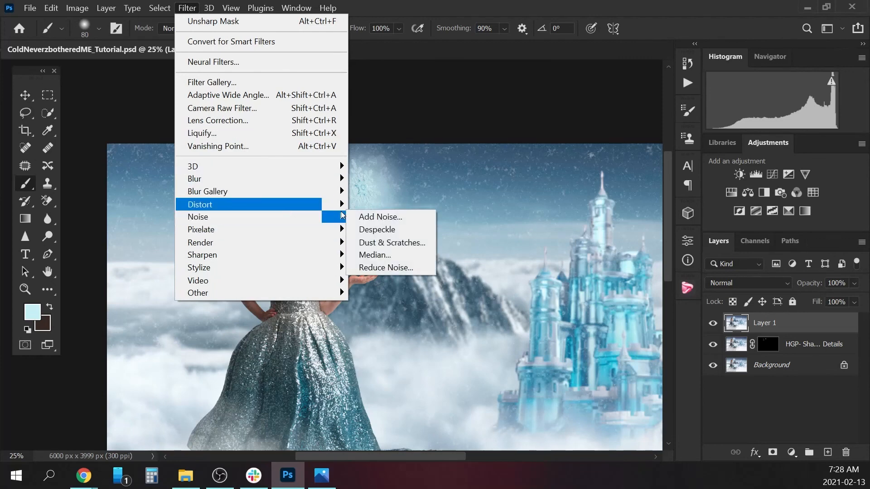
left_click(406, 217)
left_click_drag(450, 159, 394, 103)
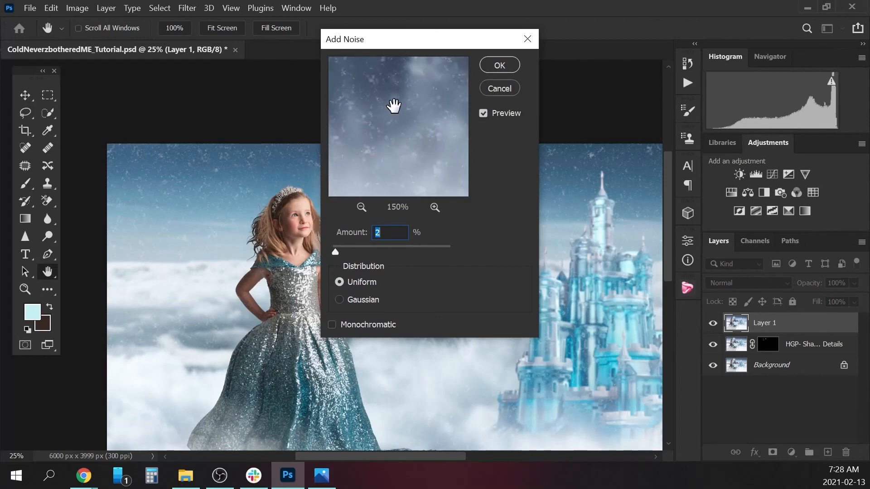
left_click(508, 65)
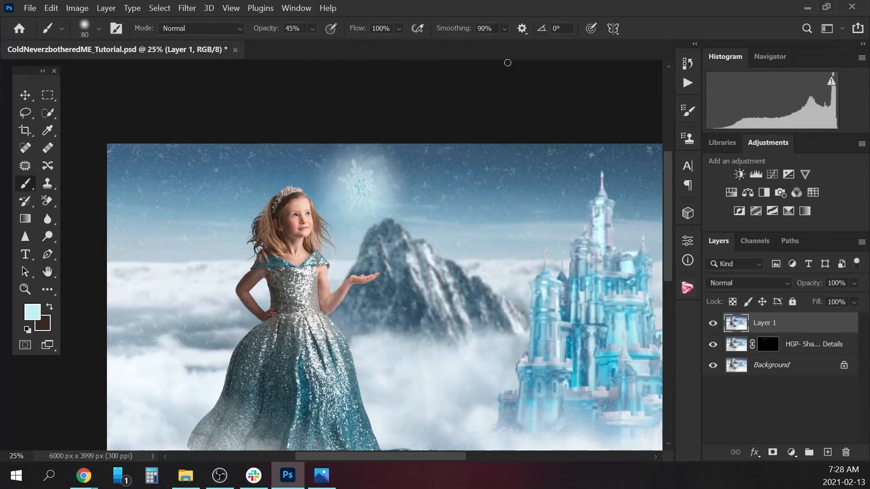
Compare the image with and without the noise and sharpening layers by hiding both and showing them again.
left_click(712, 323)
left_click(718, 344)
left_click(712, 323)
left_click(713, 344)
Flatten the noise and sharpening layers into the Background layer and bring the whole composite into view.
left_click(788, 365)
right_click(796, 369)
left_click(800, 318)
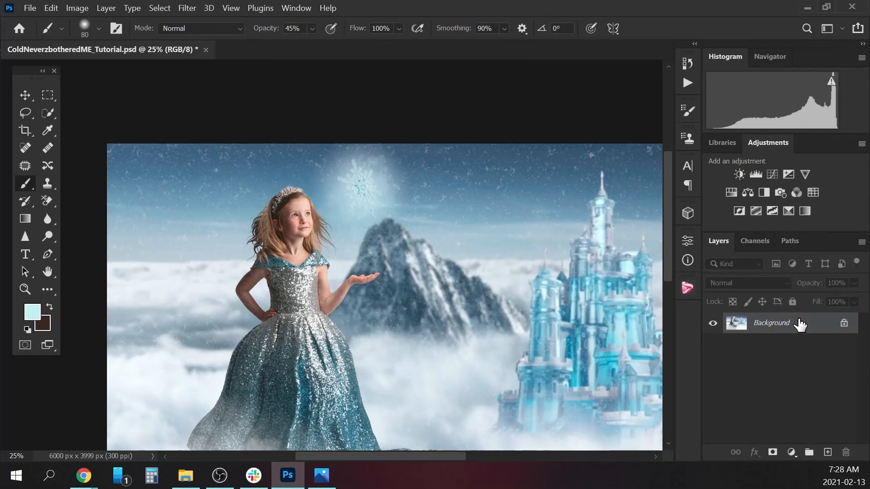
key("ctrl+minus")
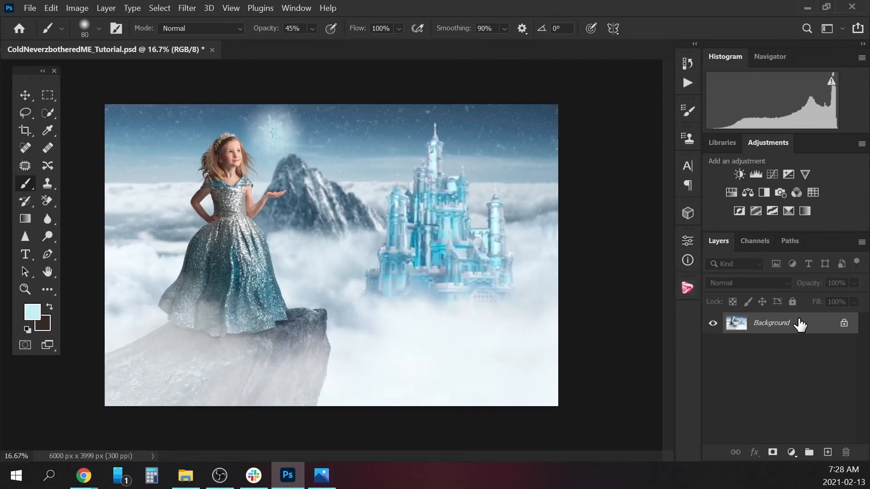